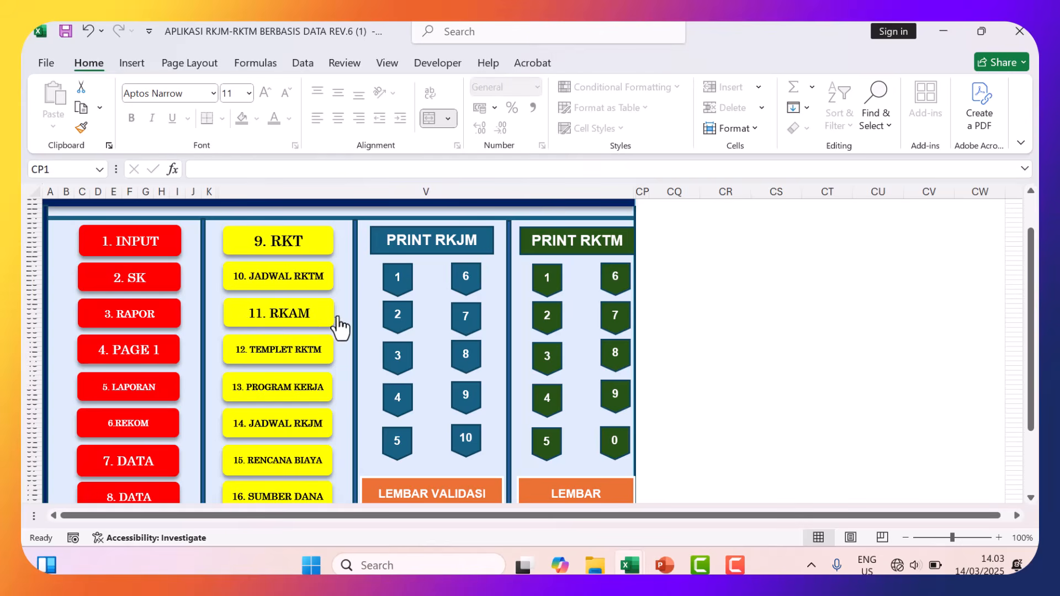
Look over the main menu's numbered sections, the PRINT RKJM and PRINT RKTM groups and the validation sheet links.
{"action": "scroll", "coordinate": [331, 336], "scroll_direction": "down", "scroll_amount": 1}
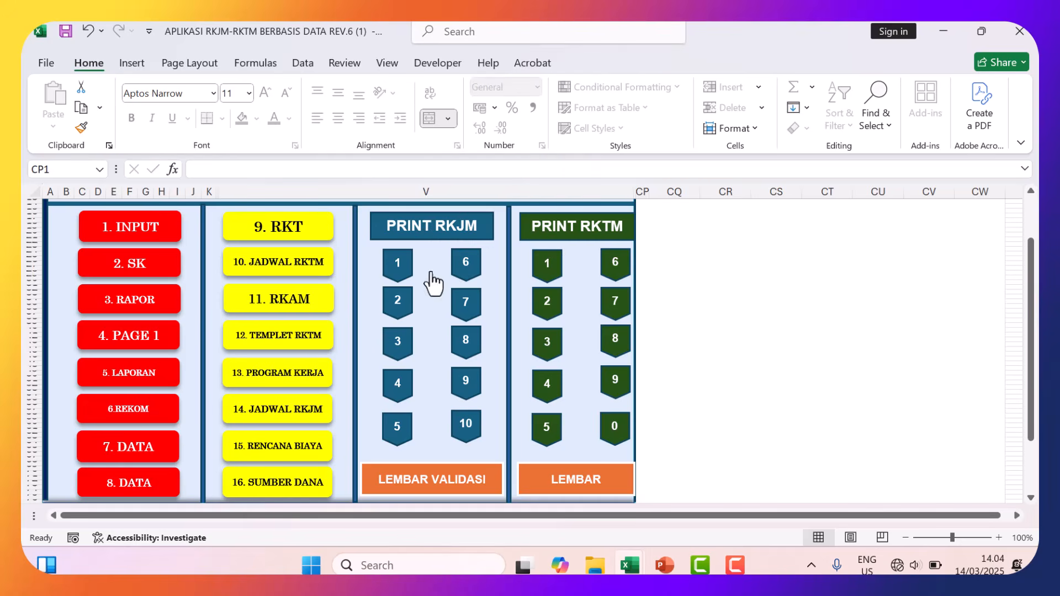
{"action": "scroll", "coordinate": [283, 375], "scroll_direction": "down", "scroll_amount": 2}
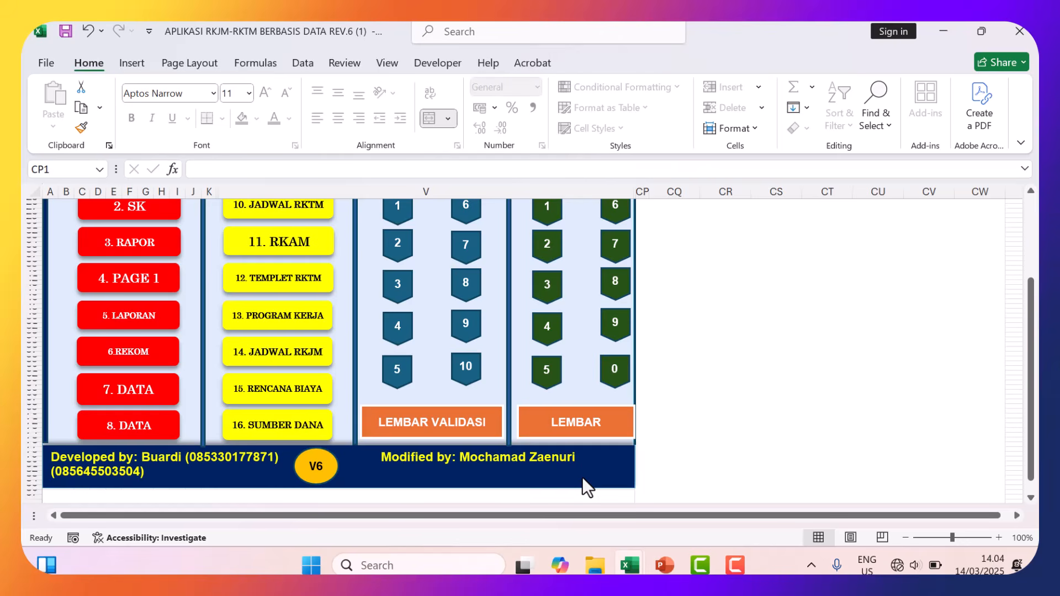
{"action": "scroll", "coordinate": [527, 422], "scroll_direction": "up", "scroll_amount": 2}
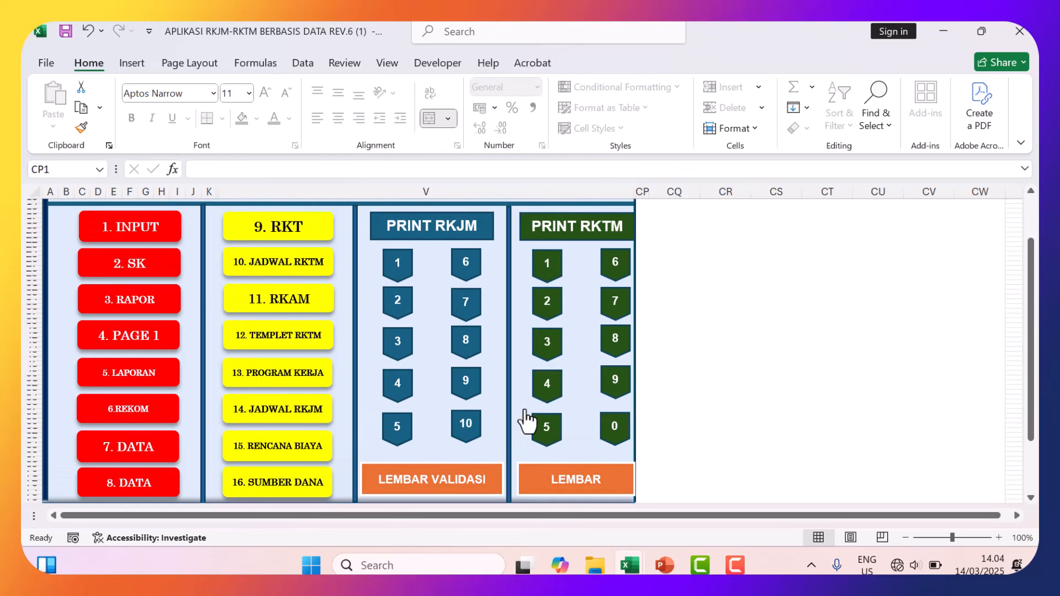
{"action": "scroll", "coordinate": [527, 422], "scroll_direction": "up", "scroll_amount": 2}
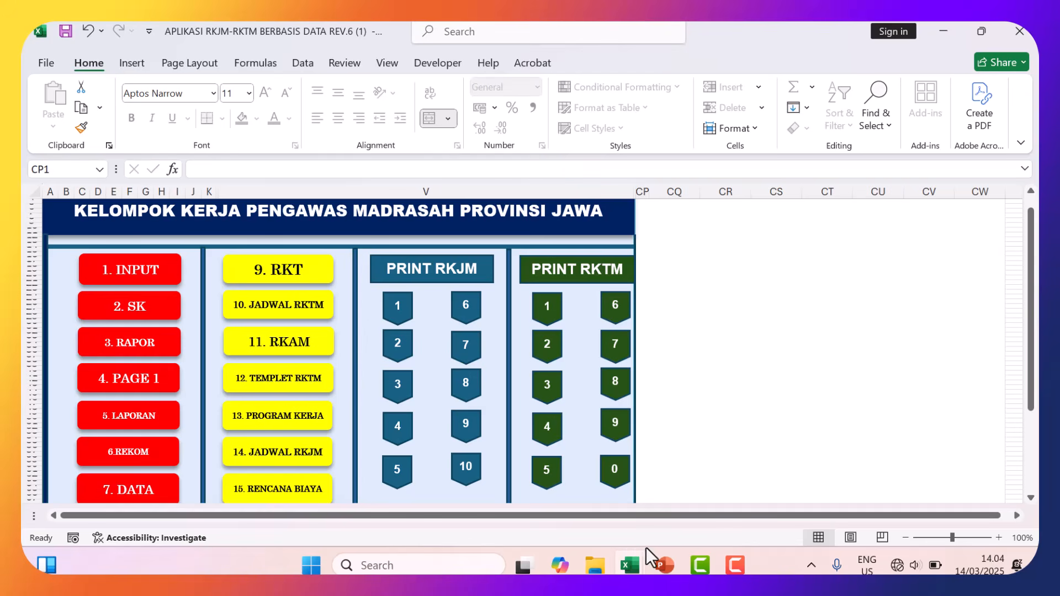
Switch to the PowerPoint filling guide, read the menu instructions on slide 2, and return to the RKJM-RKTM workbook in Excel.
{"action": "left_click", "coordinate": [664, 564]}
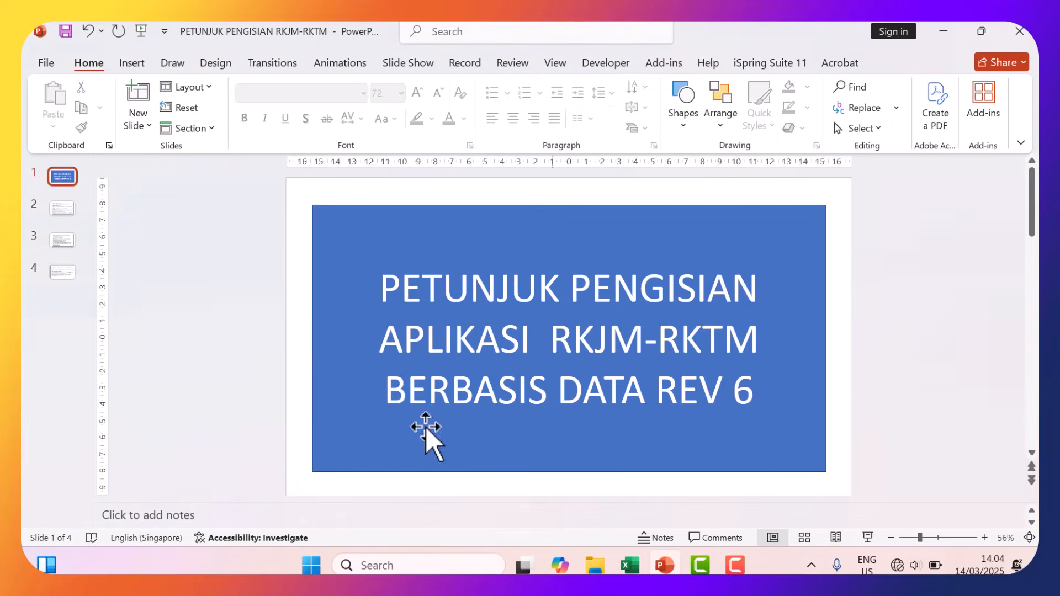
{"action": "left_click", "coordinate": [60, 212]}
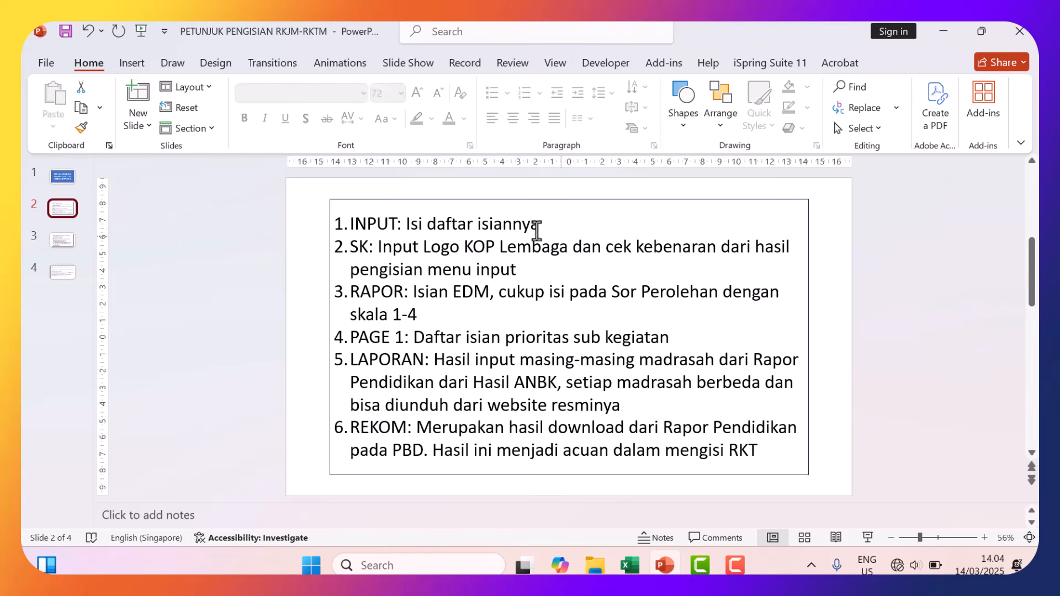
{"action": "mouse_move", "coordinate": [628, 568]}
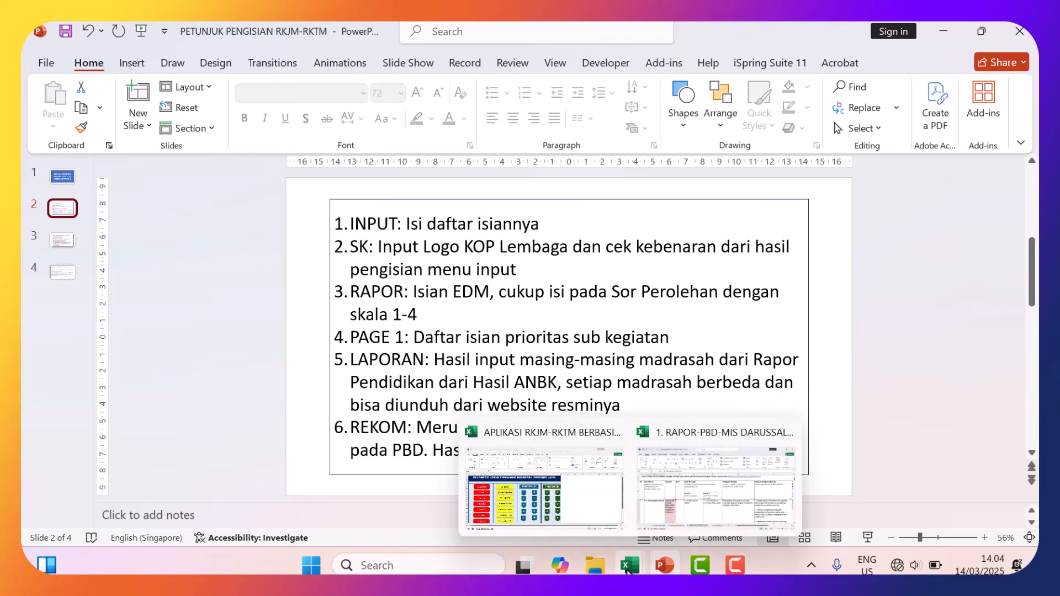
{"action": "left_click", "coordinate": [521, 485]}
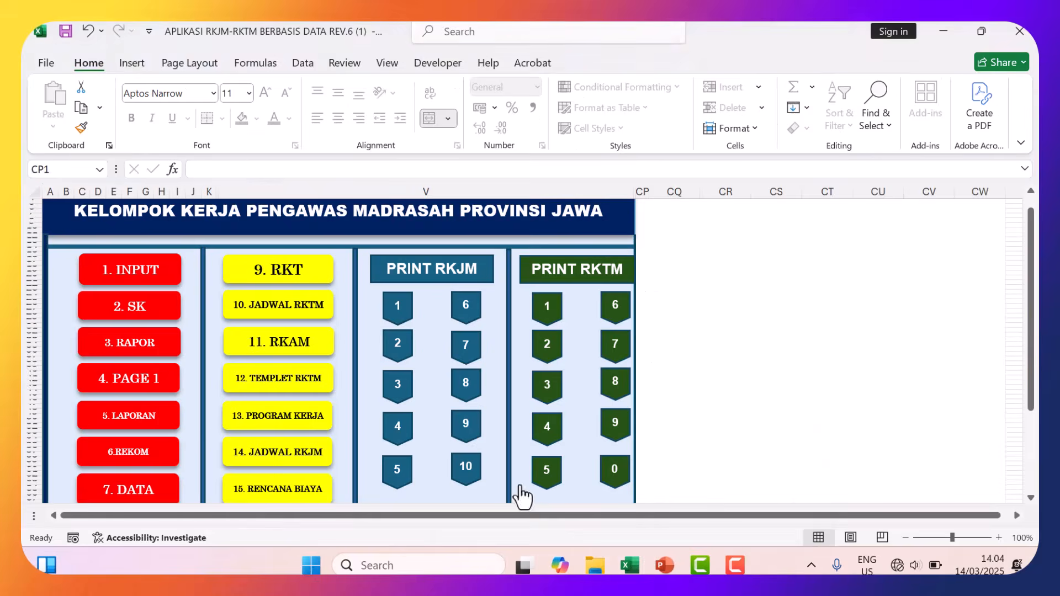
Open the INPUT sheet and set Jenis Madrasah to MI.
{"action": "left_click", "coordinate": [130, 270]}
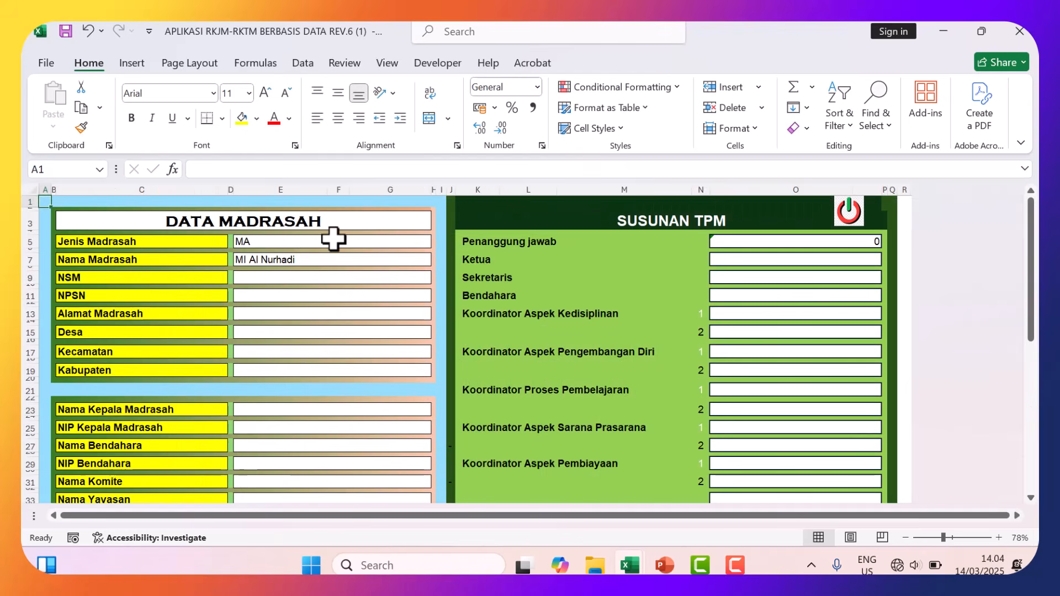
{"action": "left_click", "coordinate": [264, 242]}
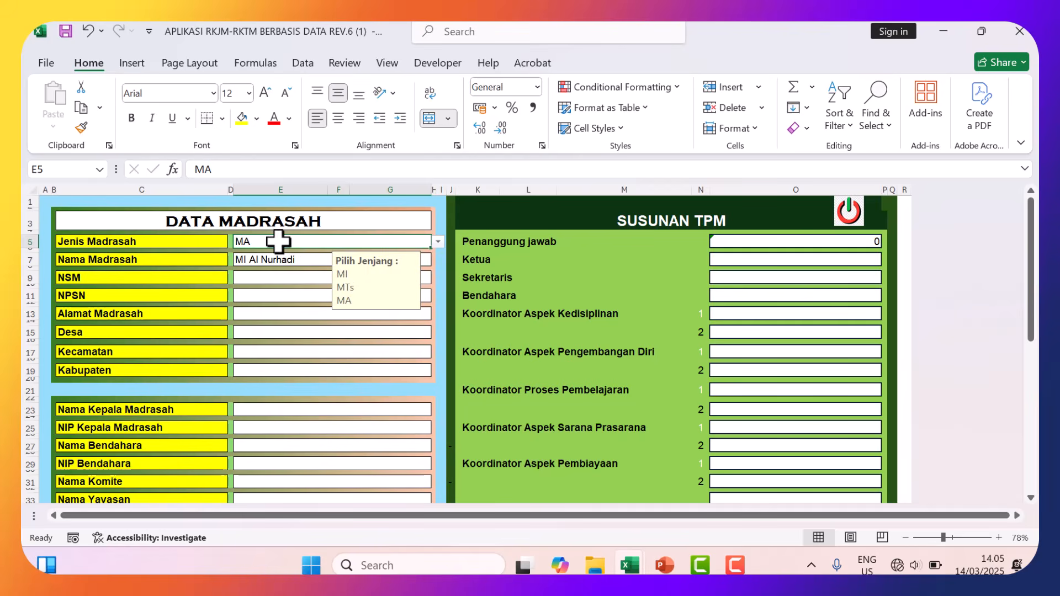
{"action": "left_click", "coordinate": [438, 244]}
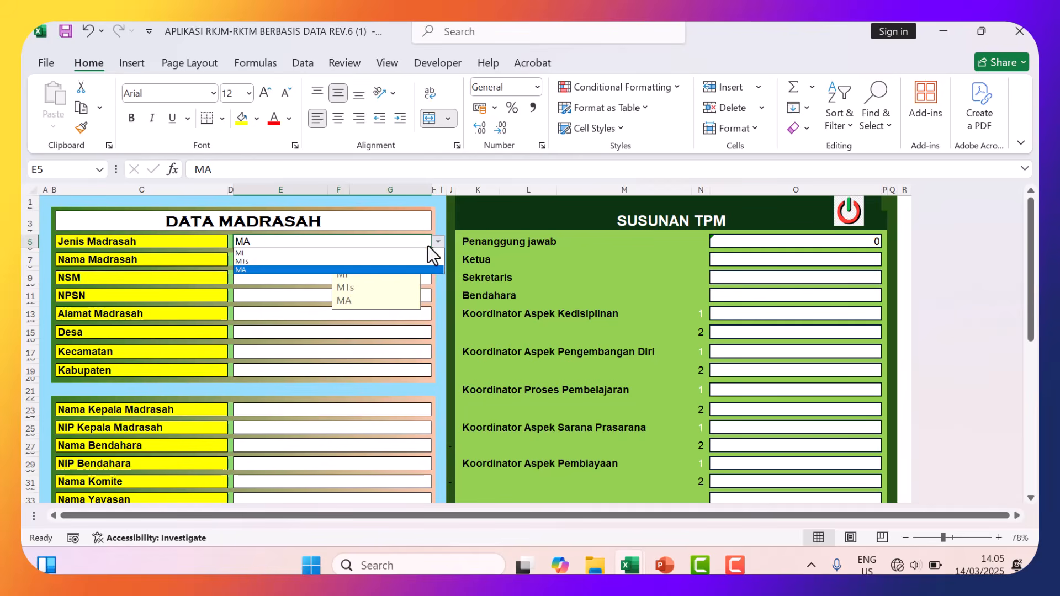
{"action": "left_click", "coordinate": [241, 254]}
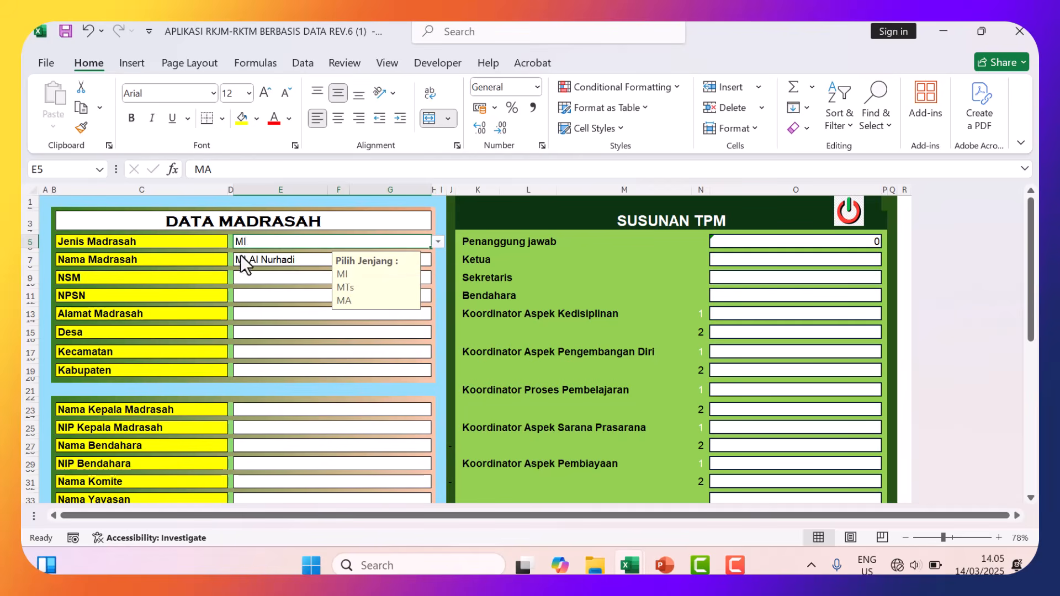
Check the entry note for Nama Madrasah and review the NSM, address and officer fields below it.
{"action": "left_click", "coordinate": [260, 260]}
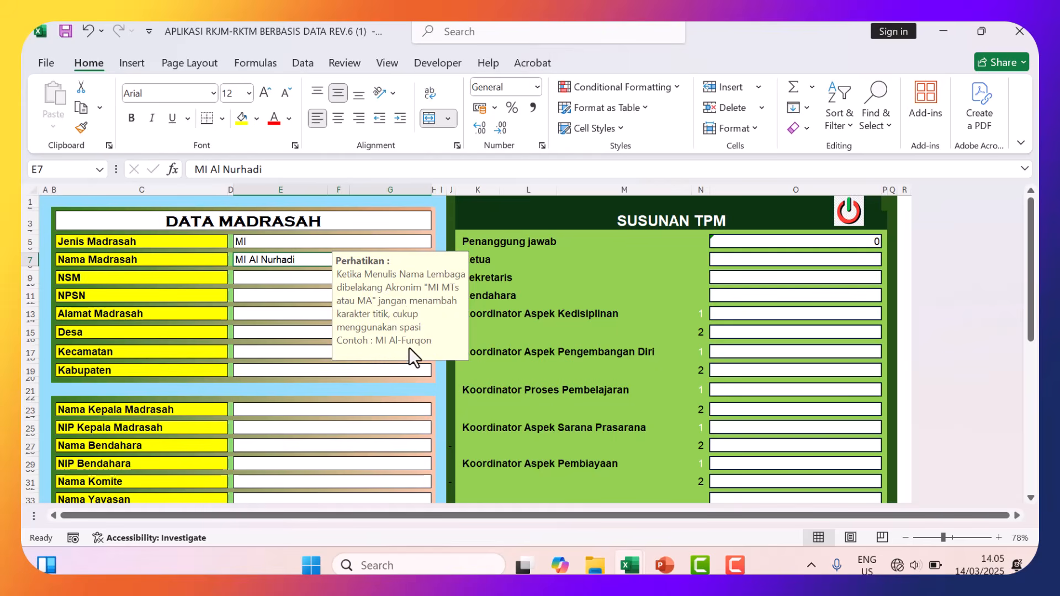
{"action": "left_click", "coordinate": [267, 273]}
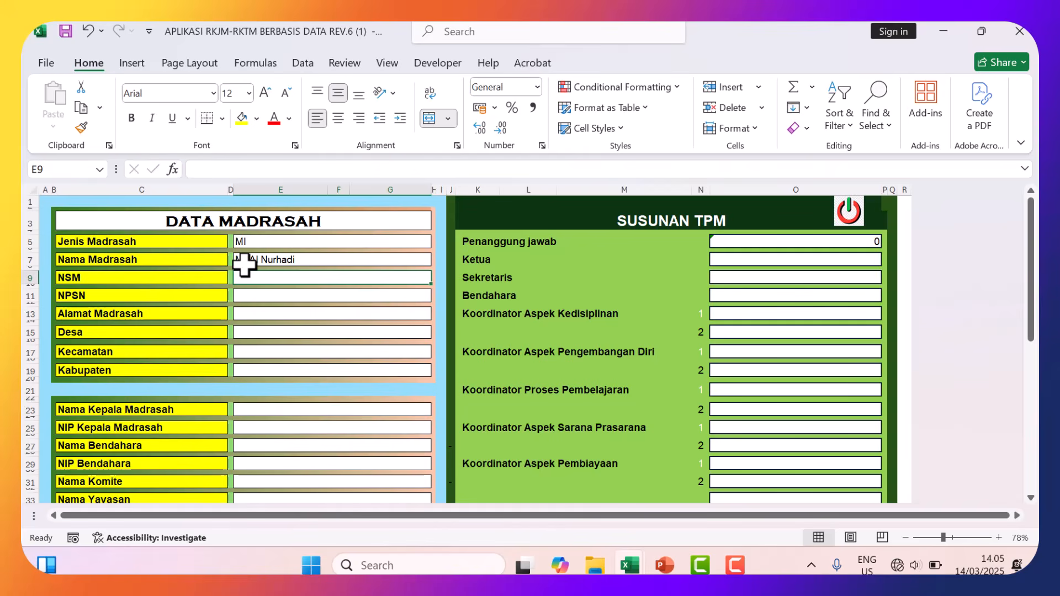
{"action": "scroll", "coordinate": [265, 300], "scroll_direction": "down", "scroll_amount": 4}
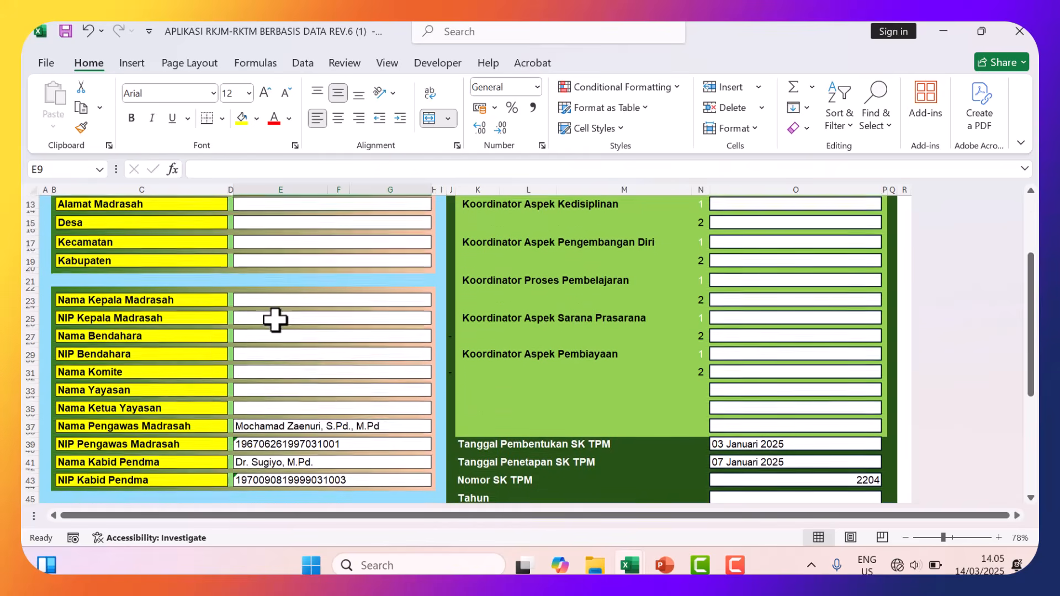
{"action": "scroll", "coordinate": [275, 320], "scroll_direction": "down", "scroll_amount": 5}
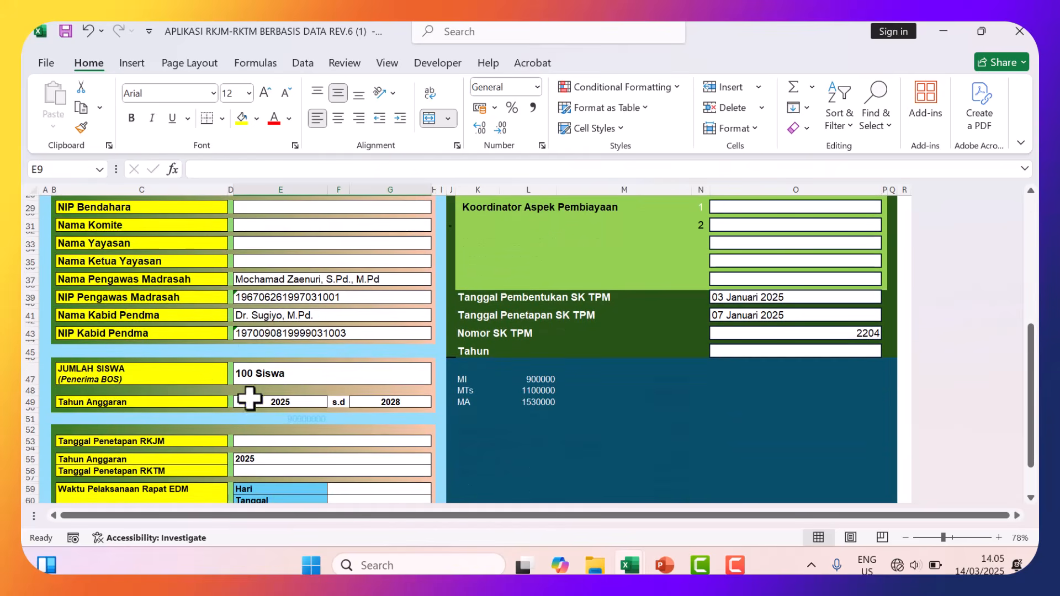
Review the student count, budget year and determination date fields, and the day, date and time cells for the EDM meeting.
{"action": "left_click", "coordinate": [295, 377]}
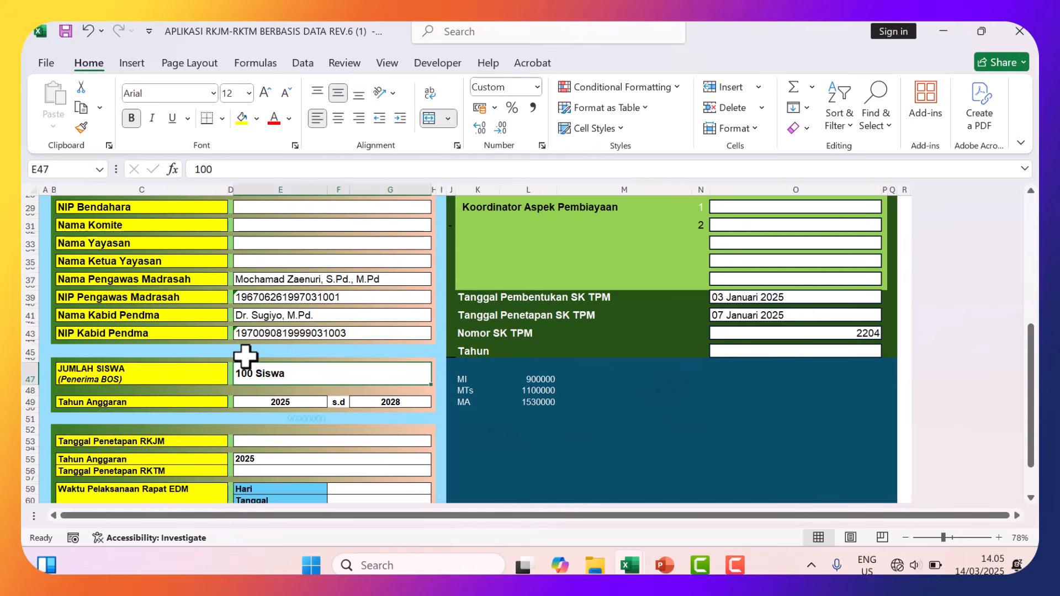
{"action": "scroll", "coordinate": [330, 366], "scroll_direction": "down", "scroll_amount": 2}
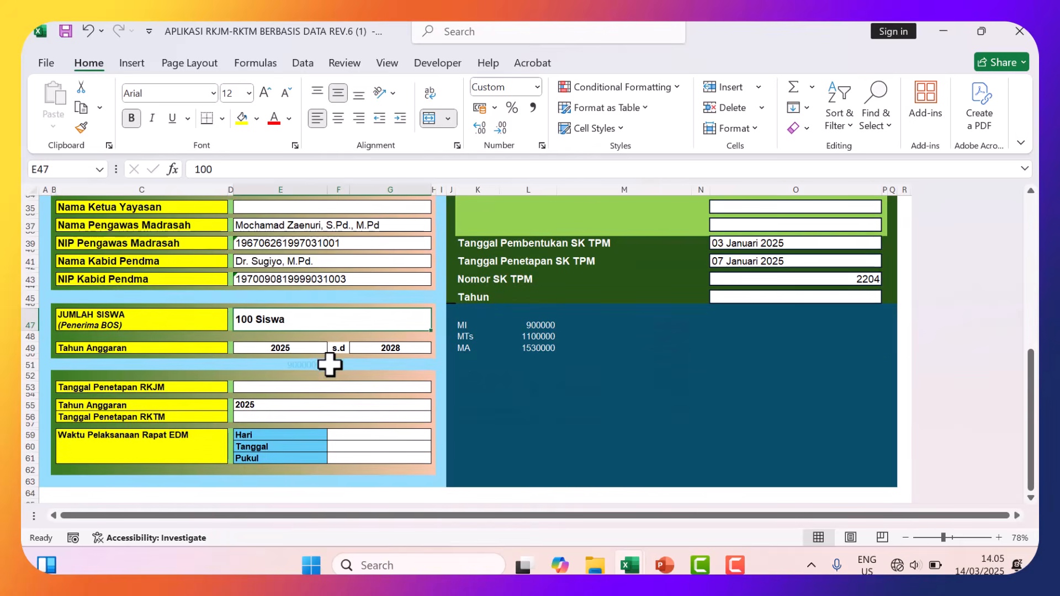
{"action": "scroll", "coordinate": [330, 365], "scroll_direction": "down", "scroll_amount": 1}
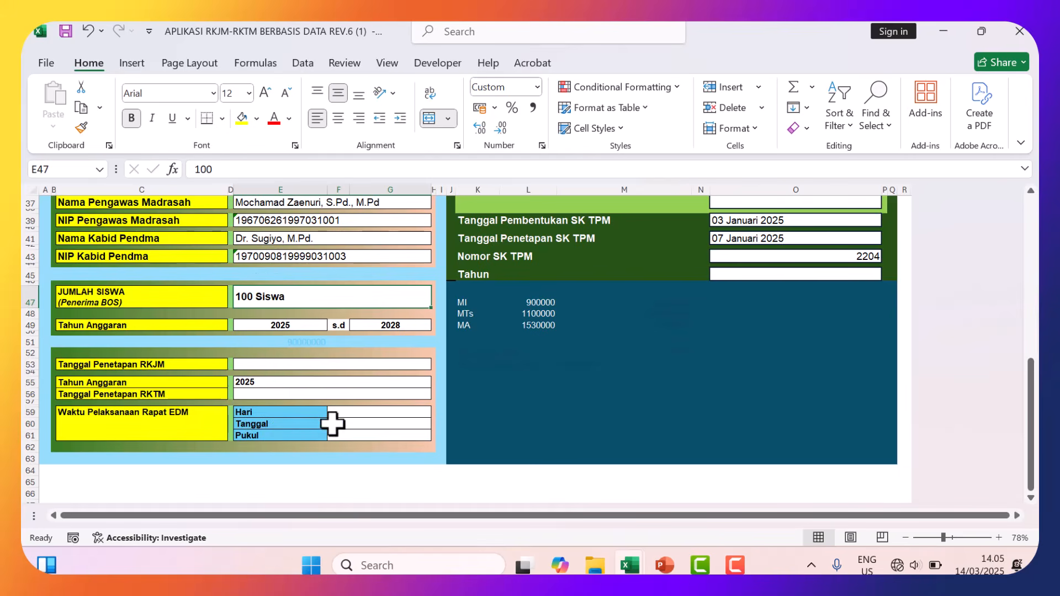
{"action": "left_click", "coordinate": [356, 412]}
{"action": "left_click", "coordinate": [351, 426]}
{"action": "left_click", "coordinate": [356, 434]}
Look over the SUSUNAN TPM fields on the INPUT sheet and return to the main menu.
{"action": "scroll", "coordinate": [414, 359], "scroll_direction": "up", "scroll_amount": 10}
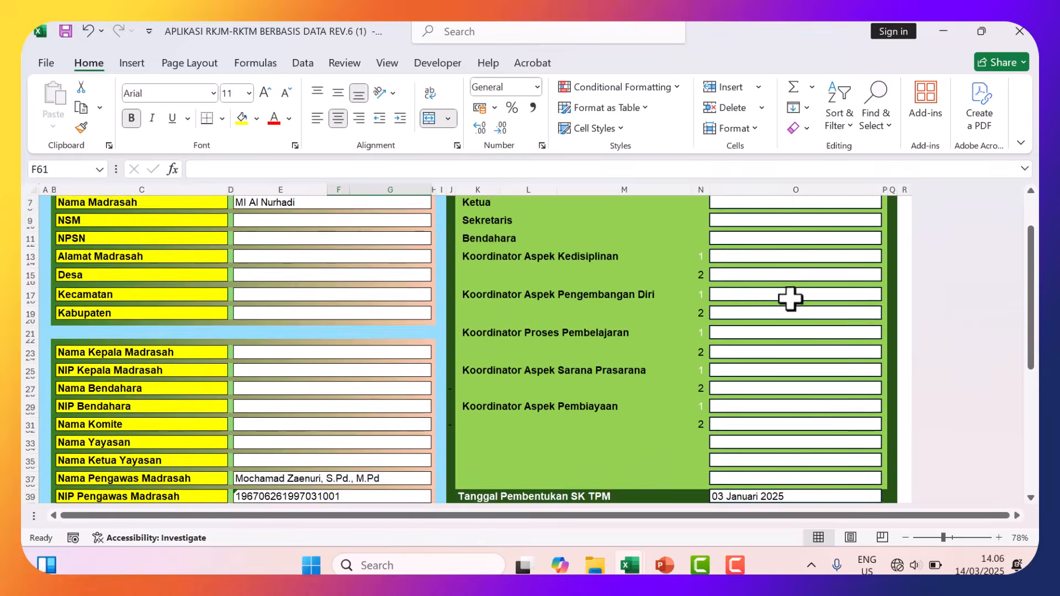
{"action": "scroll", "coordinate": [793, 298], "scroll_direction": "up", "scroll_amount": 2}
{"action": "scroll", "coordinate": [793, 281], "scroll_direction": "down", "scroll_amount": 2}
{"action": "scroll", "coordinate": [792, 283], "scroll_direction": "up", "scroll_amount": 2}
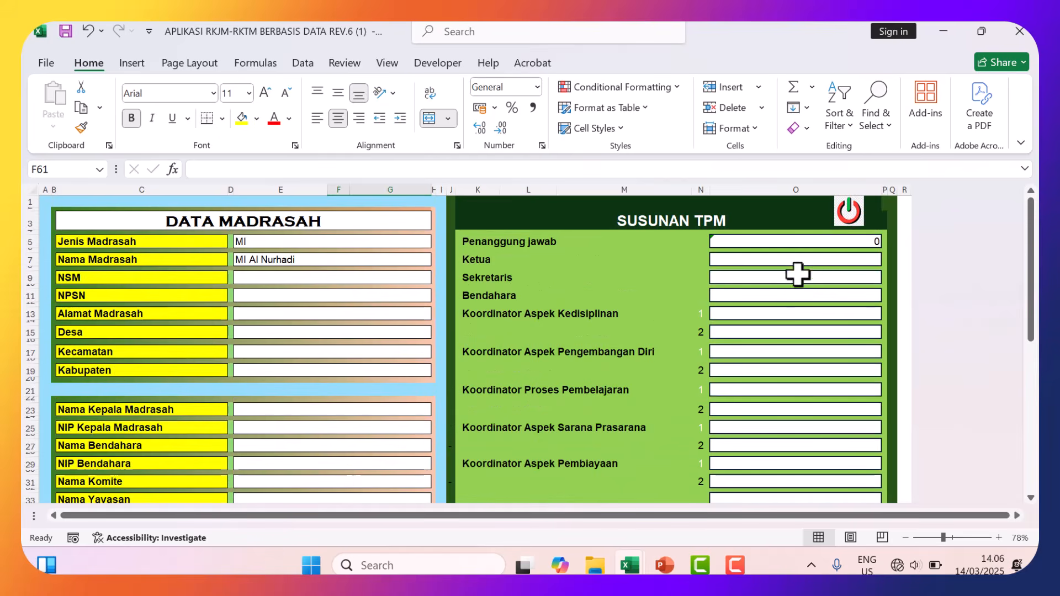
{"action": "left_click", "coordinate": [851, 211]}
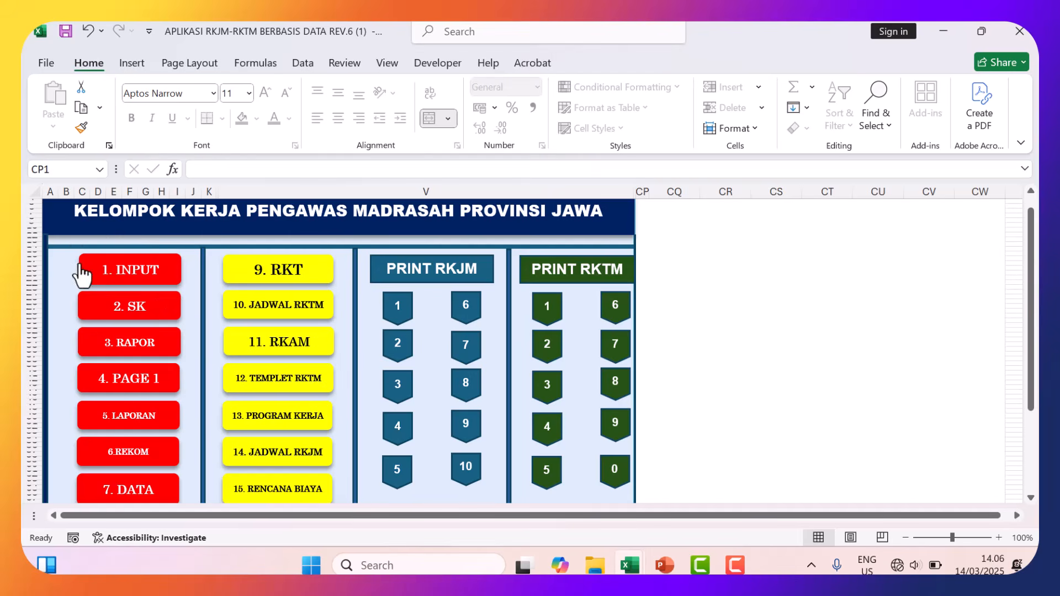
Switch to the PowerPoint guide to read the SK instruction on slide 2, and return to the RKJM-RKTM workbook in Excel.
{"action": "left_click", "coordinate": [660, 568]}
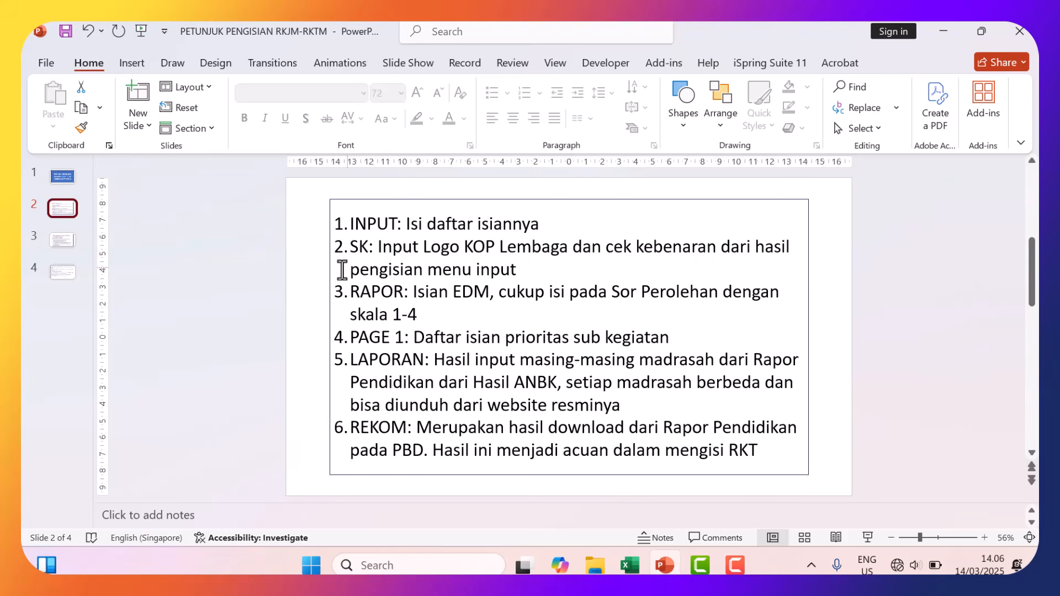
{"action": "left_click", "coordinate": [630, 565]}
{"action": "left_click", "coordinate": [505, 501]}
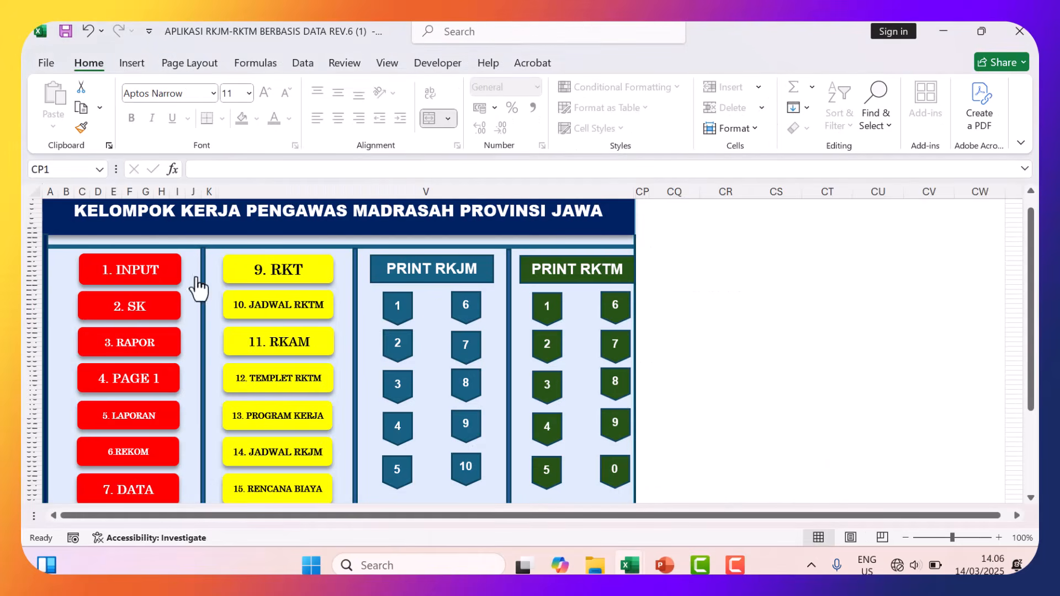
Open the SK sheet and inspect the LOGO letterhead placeholder and the decree's NOMOR line.
{"action": "left_click", "coordinate": [147, 307]}
{"action": "left_click", "coordinate": [168, 244]}
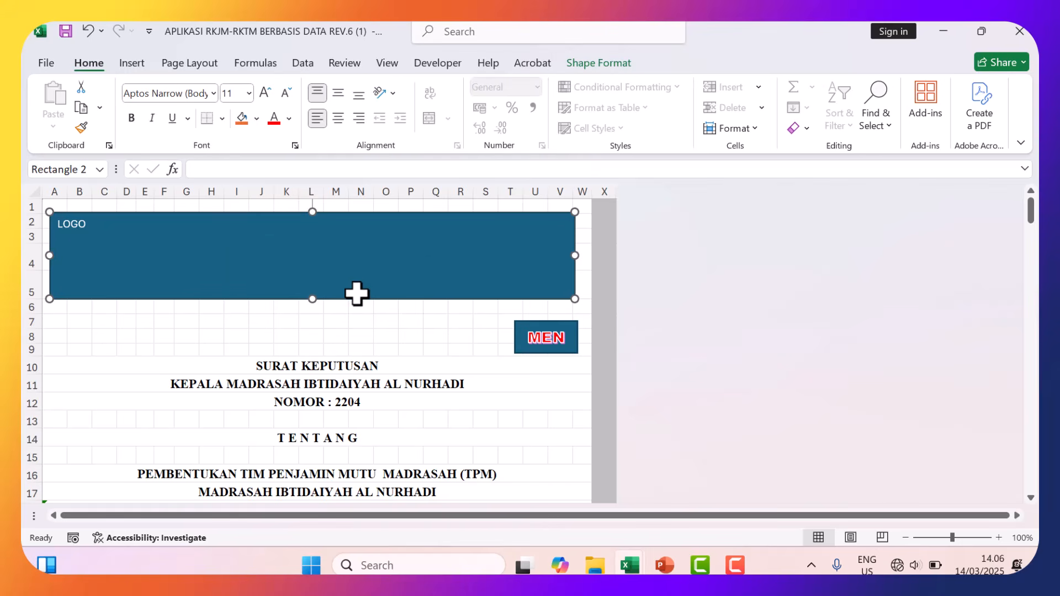
{"action": "scroll", "coordinate": [356, 293], "scroll_direction": "down", "scroll_amount": 3}
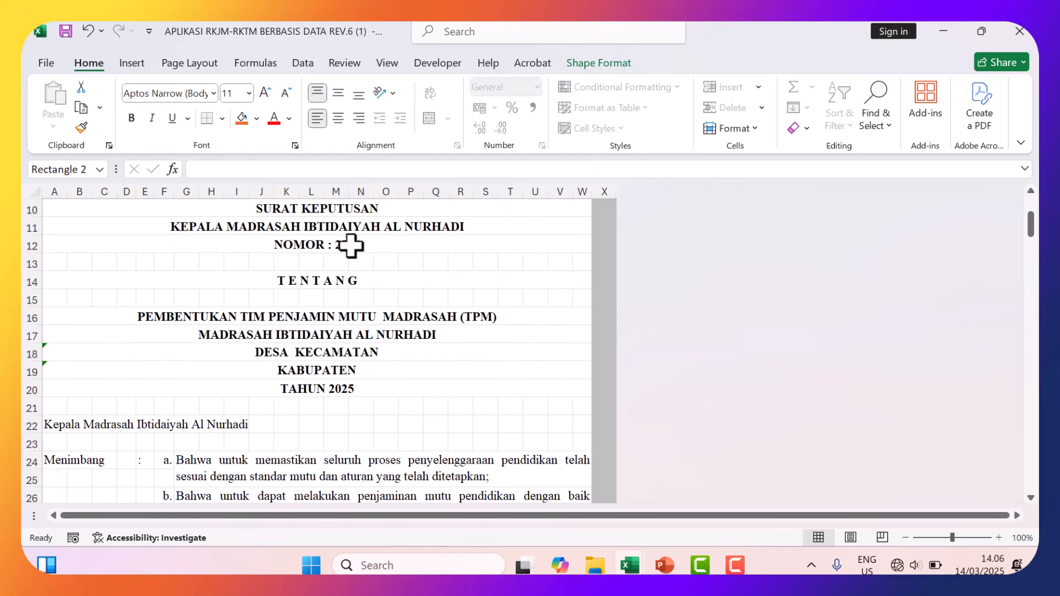
{"action": "left_click", "coordinate": [346, 244]}
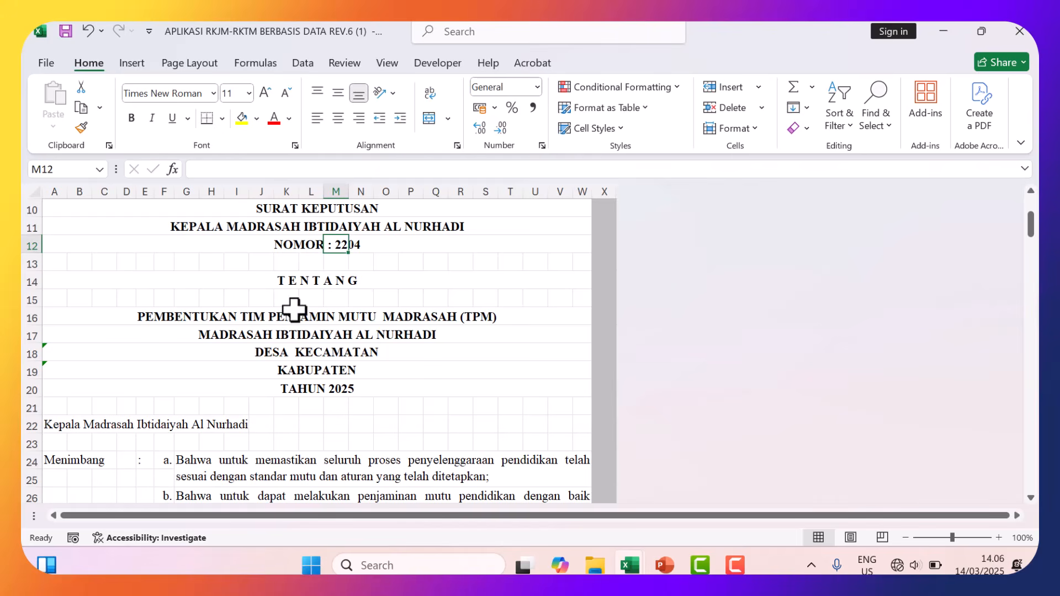
Examine the TPM decree through Lampiran I, Lampiran II and the final signature block, and return to the main menu.
{"action": "scroll", "coordinate": [300, 334], "scroll_direction": "down", "scroll_amount": 5}
{"action": "scroll", "coordinate": [303, 336], "scroll_direction": "down", "scroll_amount": 9}
{"action": "scroll", "coordinate": [303, 338], "scroll_direction": "down", "scroll_amount": 7}
{"action": "scroll", "coordinate": [302, 339], "scroll_direction": "down", "scroll_amount": 6}
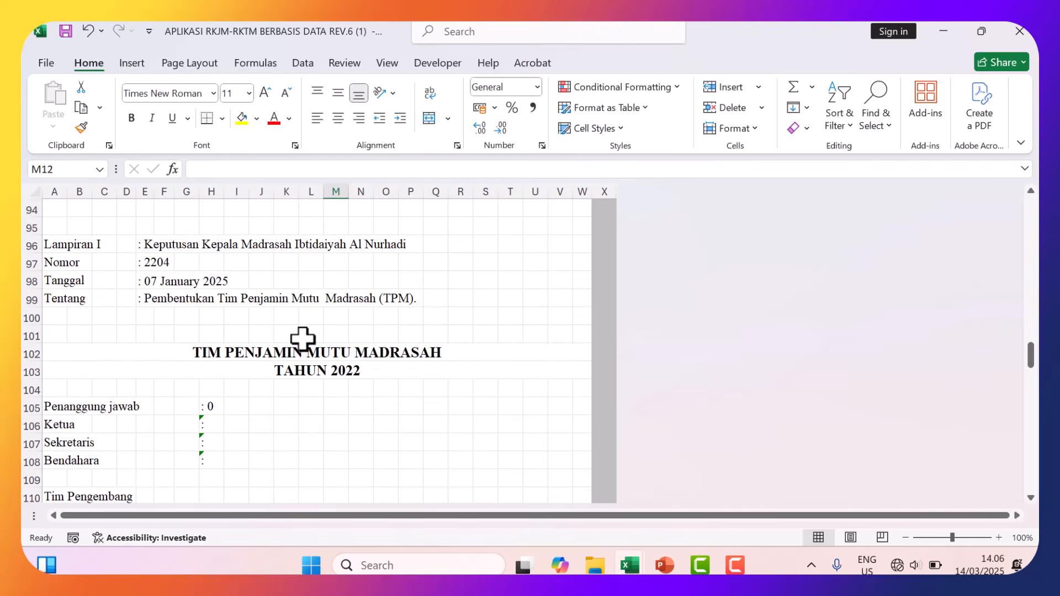
{"action": "scroll", "coordinate": [302, 338], "scroll_direction": "down", "scroll_amount": 5}
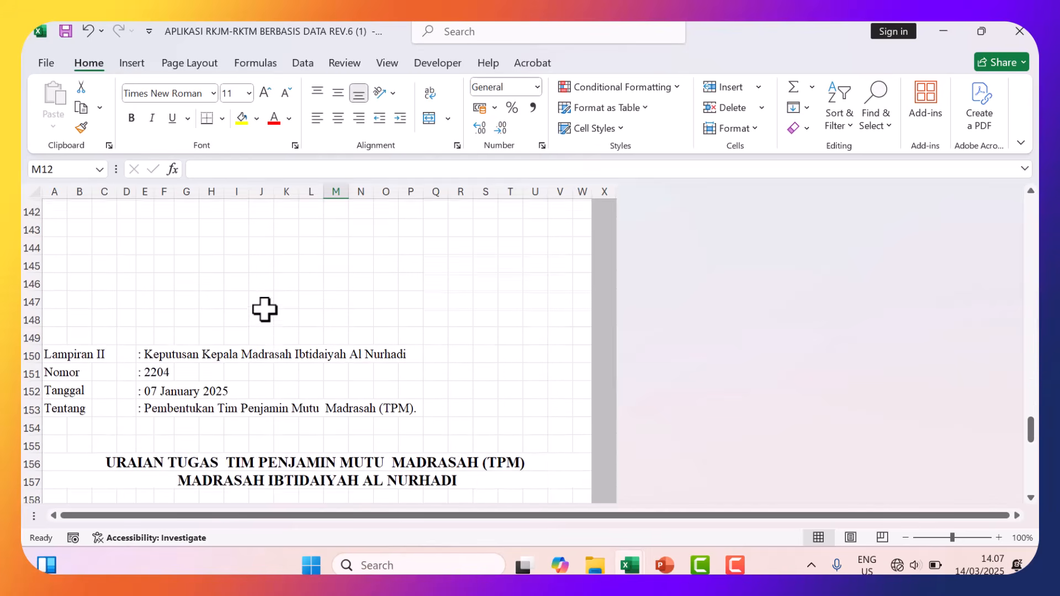
{"action": "scroll", "coordinate": [264, 309], "scroll_direction": "down", "scroll_amount": 3}
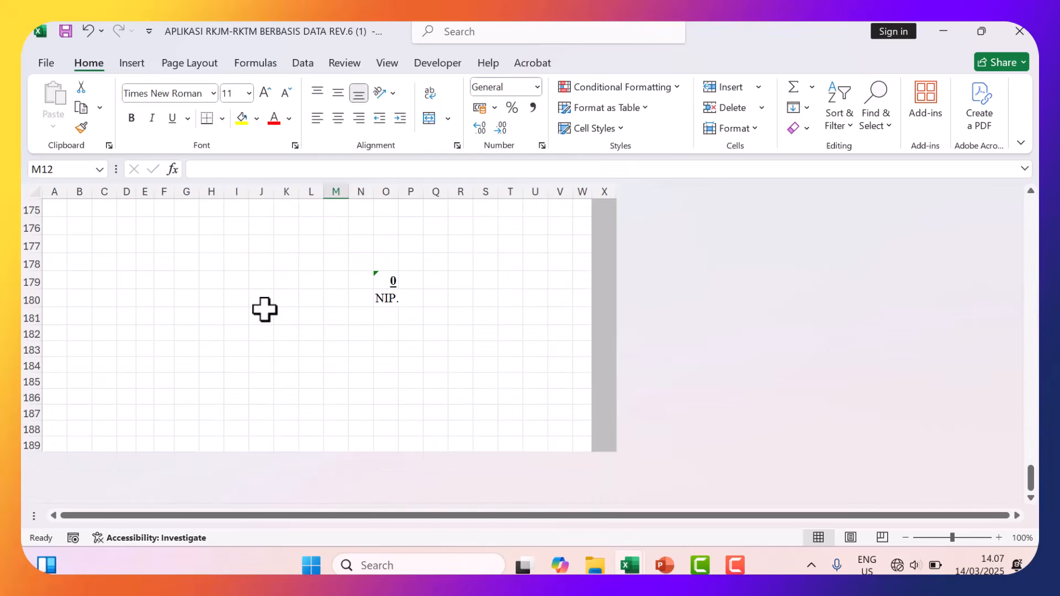
{"action": "scroll", "coordinate": [264, 310], "scroll_direction": "up", "scroll_amount": 20}
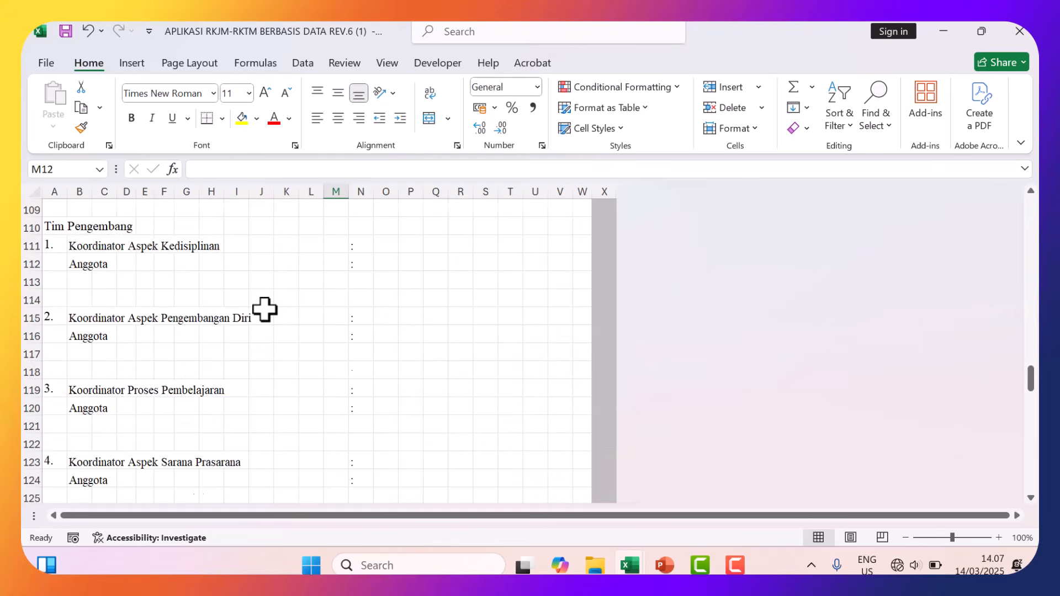
{"action": "scroll", "coordinate": [264, 310], "scroll_direction": "up", "scroll_amount": 19}
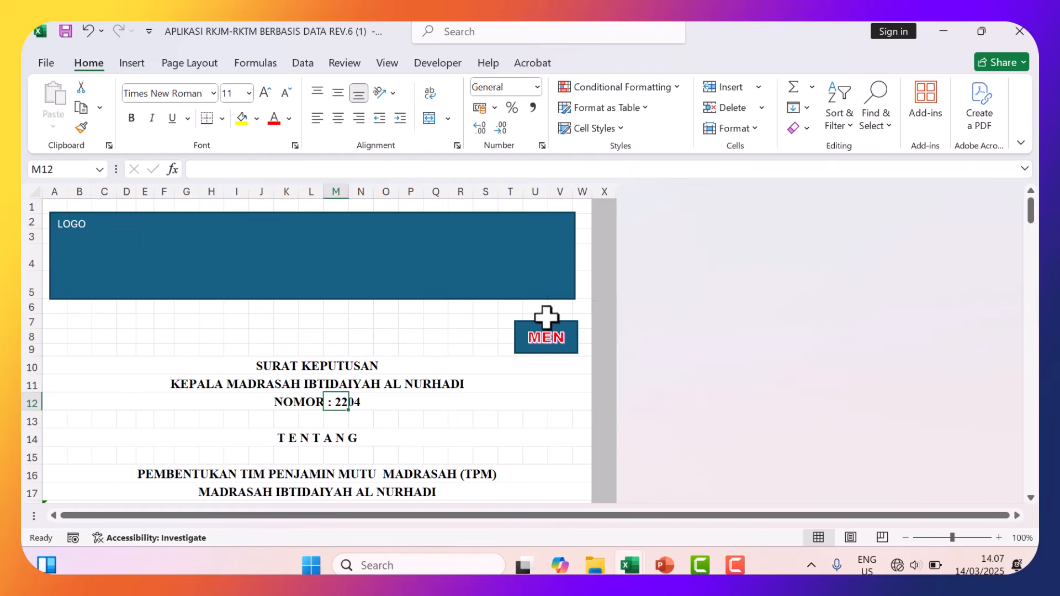
{"action": "left_click", "coordinate": [543, 345]}
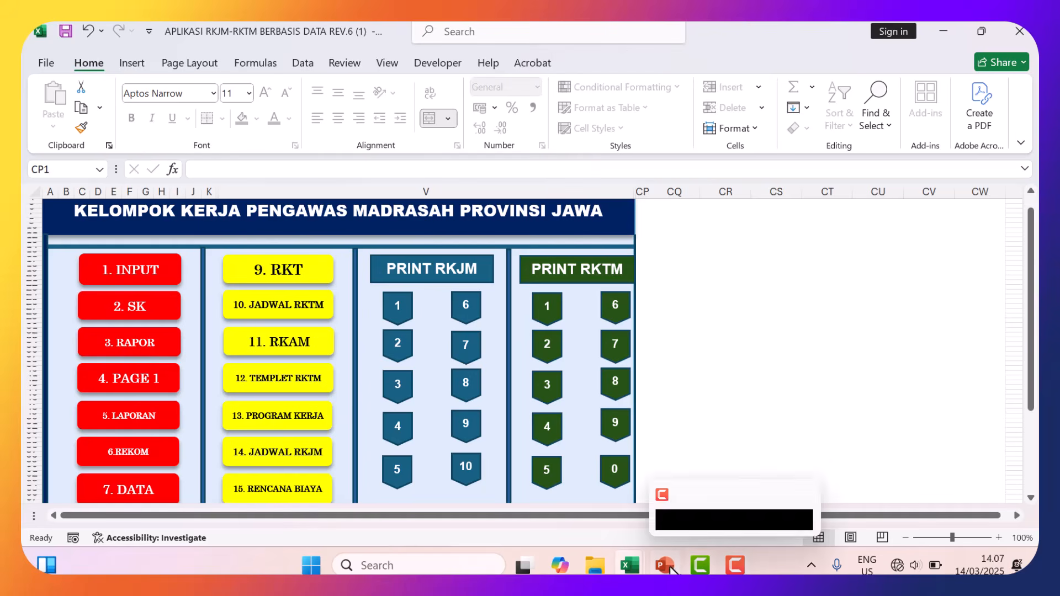
Switch to the PowerPoint guide and read the RAPOR instruction on slide 2.
{"action": "mouse_move", "coordinate": [664, 567]}
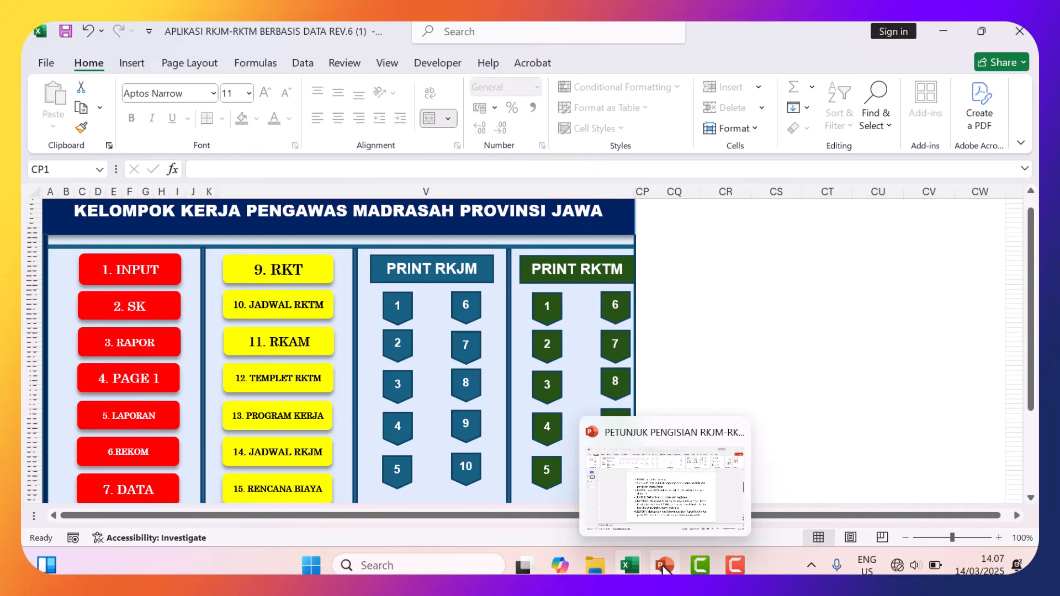
{"action": "left_click", "coordinate": [663, 565]}
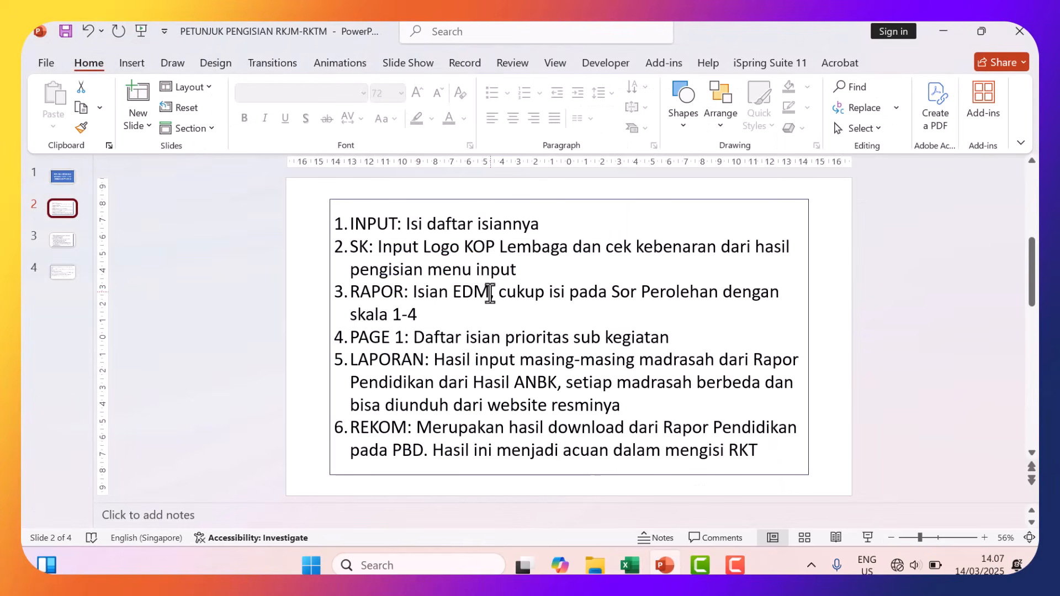
Correct the misspelled word "Sor" to "Skor" in the RAPOR instruction on slide 2.
{"action": "left_click", "coordinate": [620, 298]}
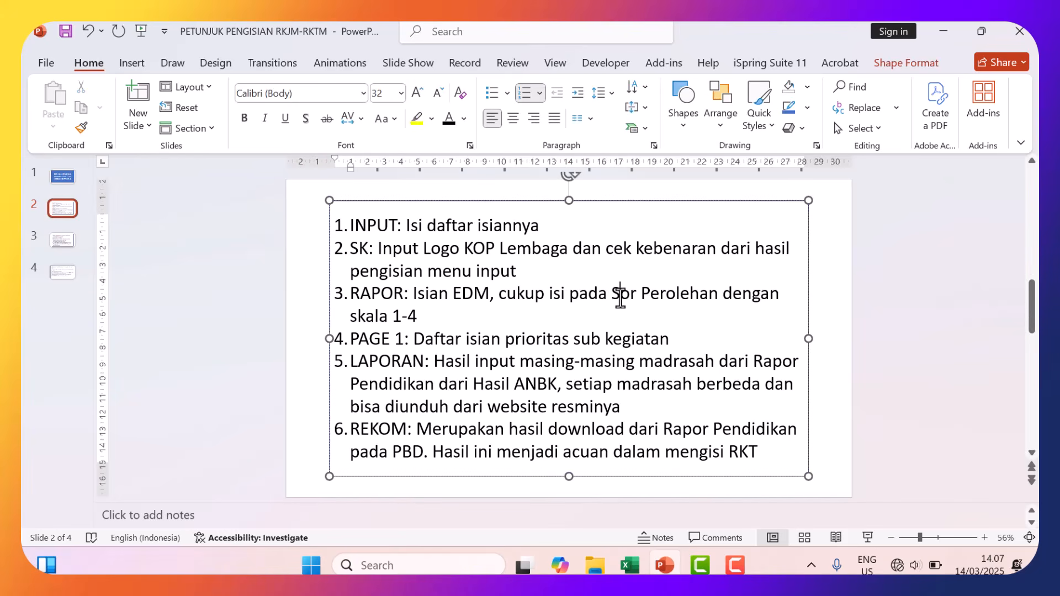
{"action": "type", "text": "K"}
{"action": "key", "text": "BackSpace"}
{"action": "type", "text": "k"}
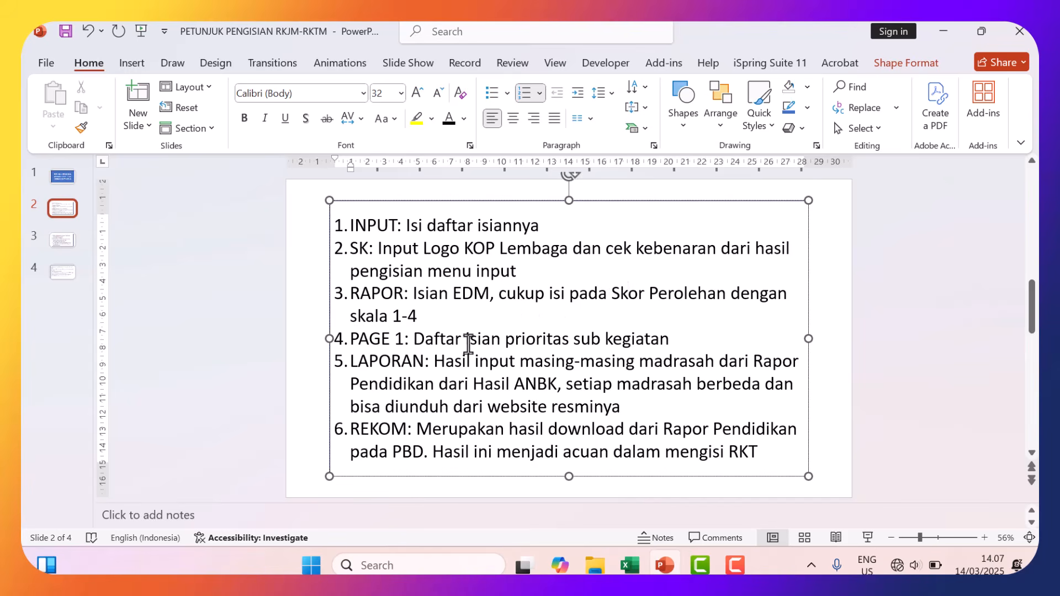
Switch to the RKJM-RKTM workbook in Excel and open the RAPOR sheet.
{"action": "mouse_move", "coordinate": [625, 569]}
{"action": "left_click", "coordinate": [536, 491]}
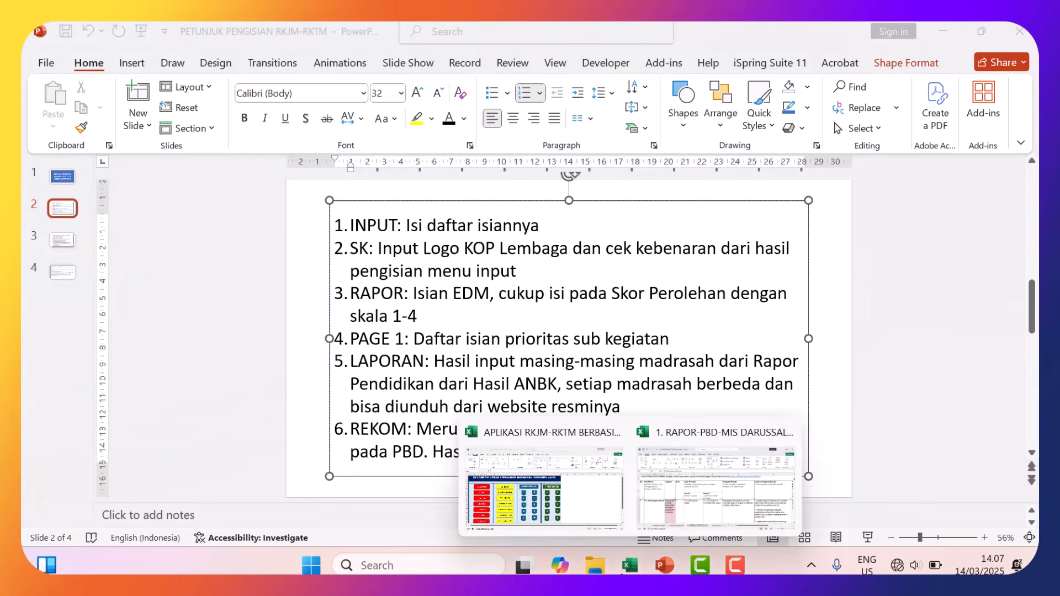
{"action": "mouse_move", "coordinate": [625, 567]}
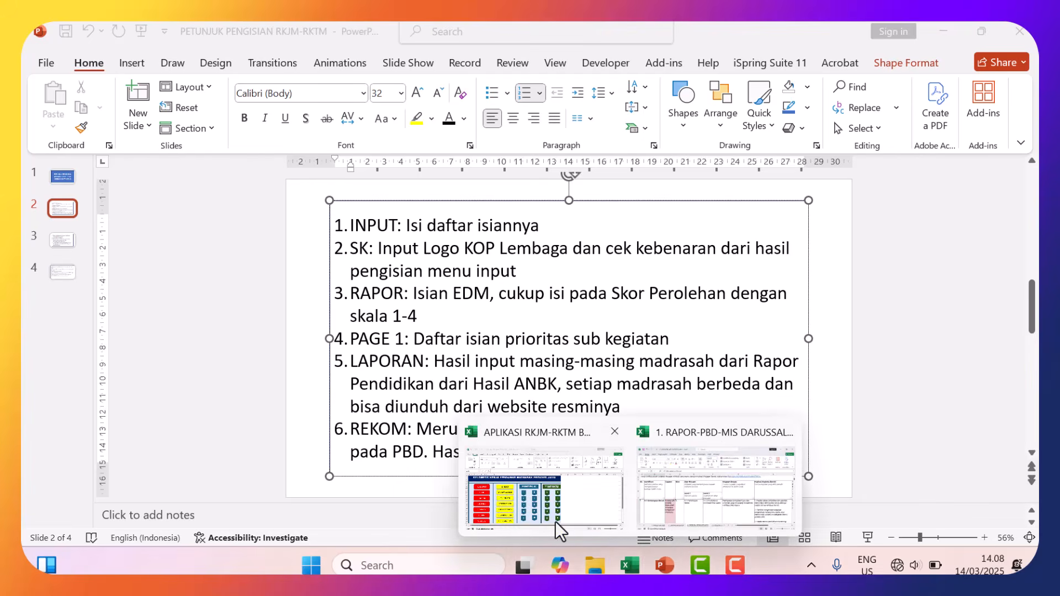
{"action": "left_click", "coordinate": [499, 495]}
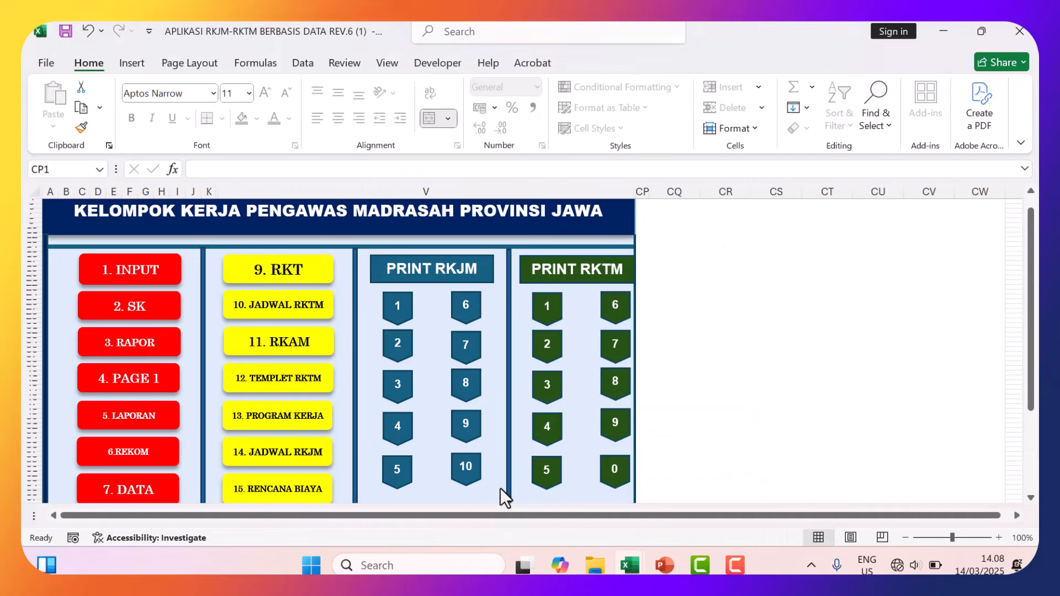
{"action": "left_click", "coordinate": [130, 341]}
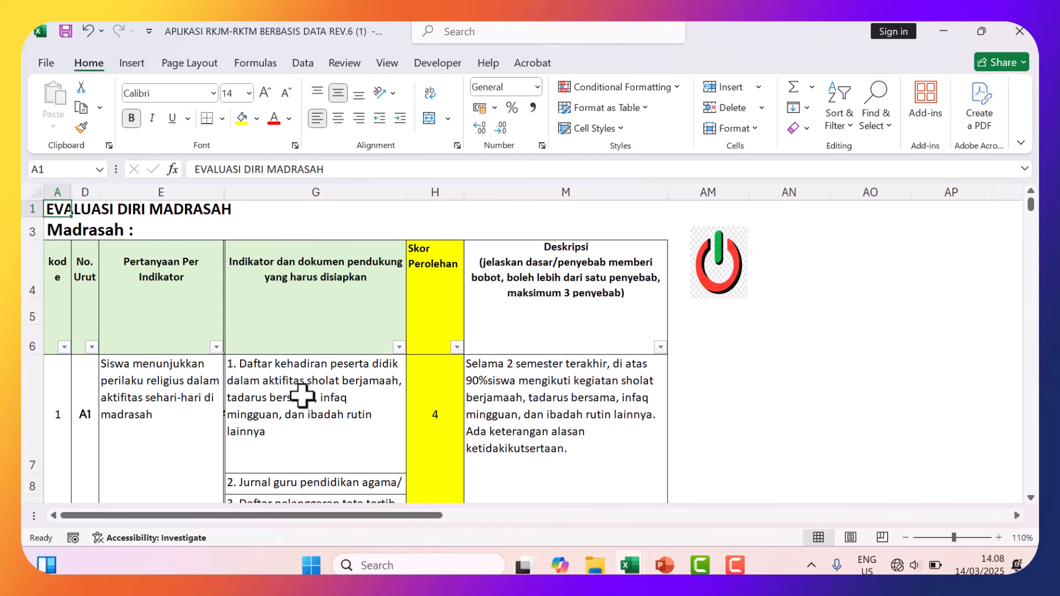
Examine the yellow Skor Perolehan column of the Evaluasi Diri Madrasah table for indicators A1 through C2.
{"action": "scroll", "coordinate": [436, 395], "scroll_direction": "down", "scroll_amount": 2}
{"action": "scroll", "coordinate": [430, 307], "scroll_direction": "down", "scroll_amount": 3}
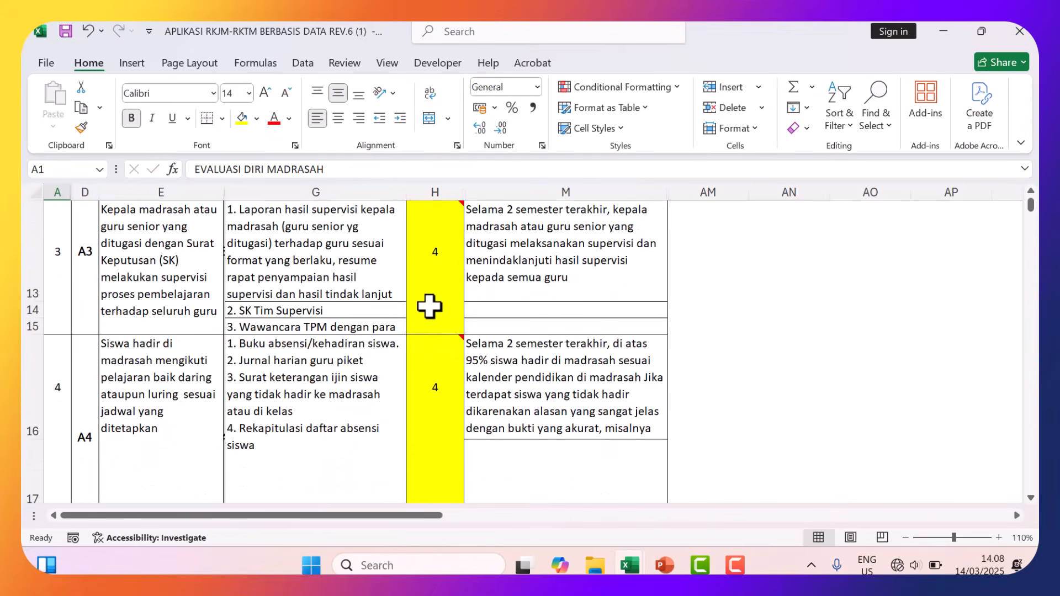
{"action": "scroll", "coordinate": [430, 307], "scroll_direction": "down", "scroll_amount": 7}
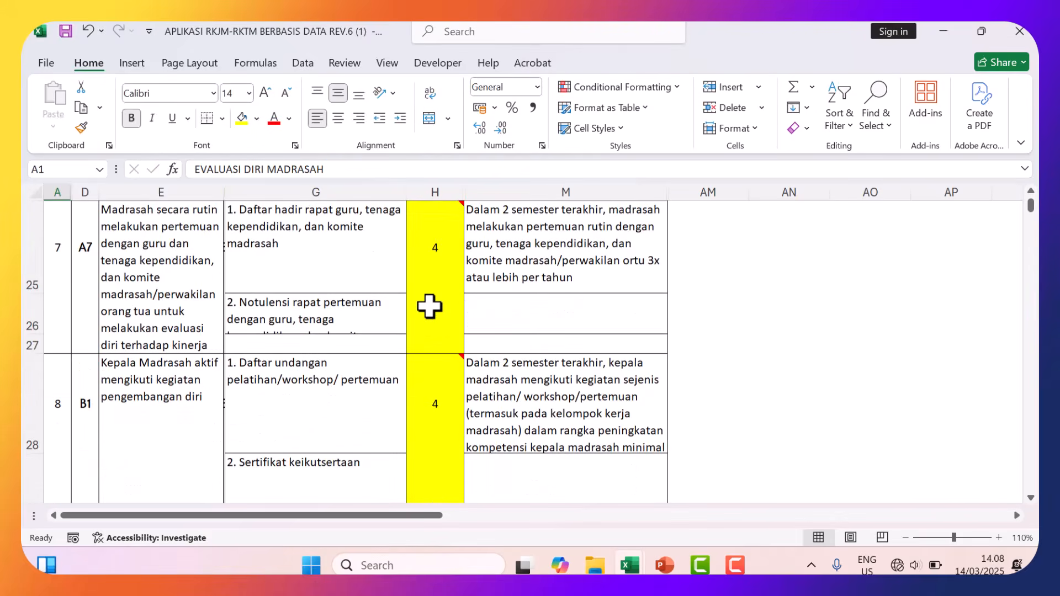
{"action": "scroll", "coordinate": [430, 307], "scroll_direction": "up", "scroll_amount": 3}
{"action": "left_click", "coordinate": [429, 301]}
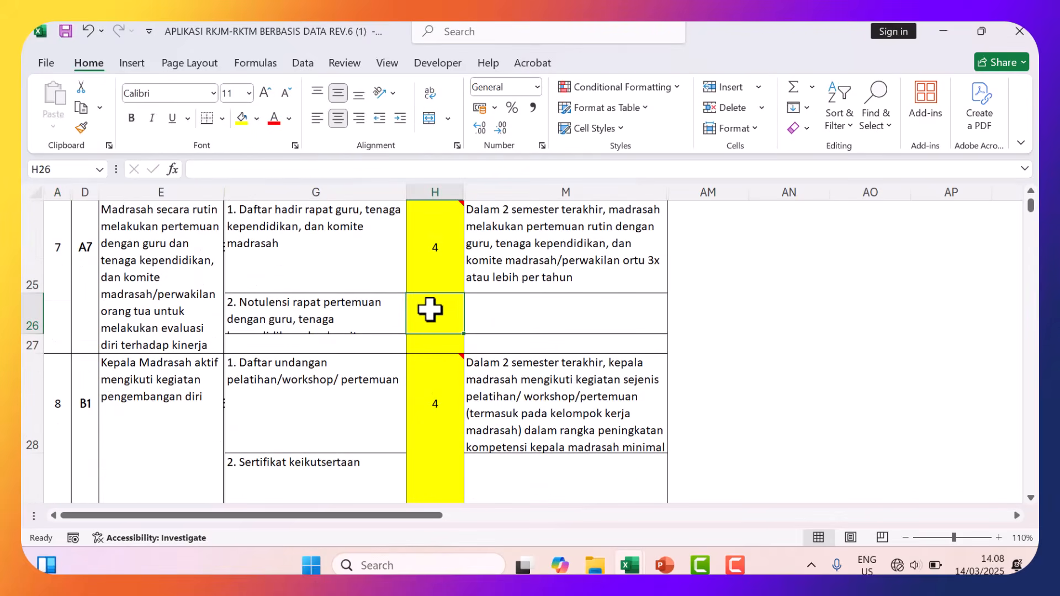
{"action": "left_click", "coordinate": [430, 410]}
{"action": "scroll", "coordinate": [431, 409], "scroll_direction": "down", "scroll_amount": 1}
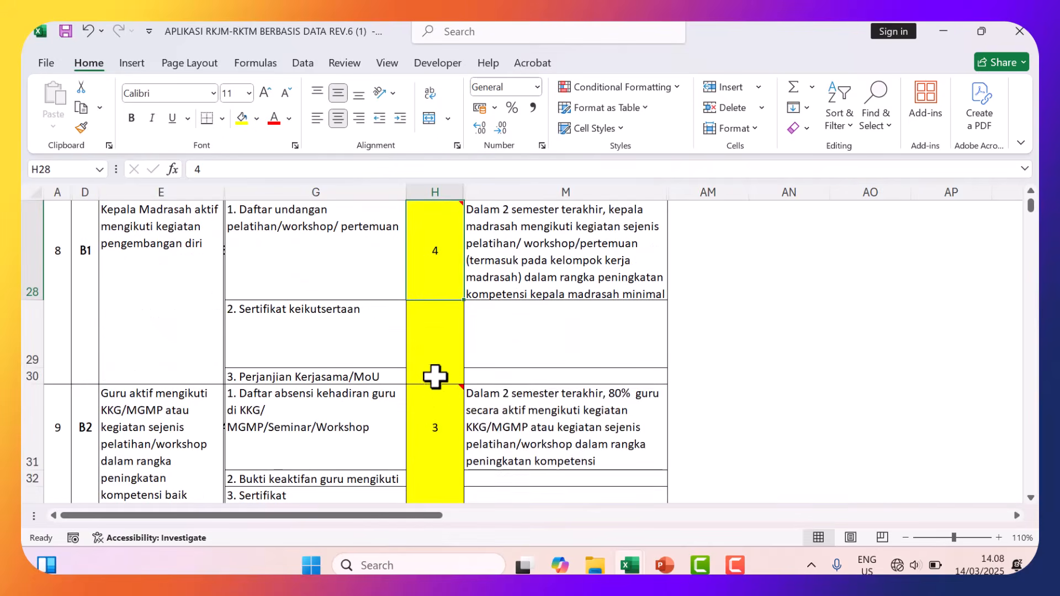
{"action": "left_click", "coordinate": [440, 437]}
{"action": "scroll", "coordinate": [440, 437], "scroll_direction": "down", "scroll_amount": 2}
{"action": "left_click", "coordinate": [436, 274]}
{"action": "left_click", "coordinate": [432, 367]}
{"action": "scroll", "coordinate": [433, 406], "scroll_direction": "down", "scroll_amount": 1}
{"action": "left_click", "coordinate": [433, 408]}
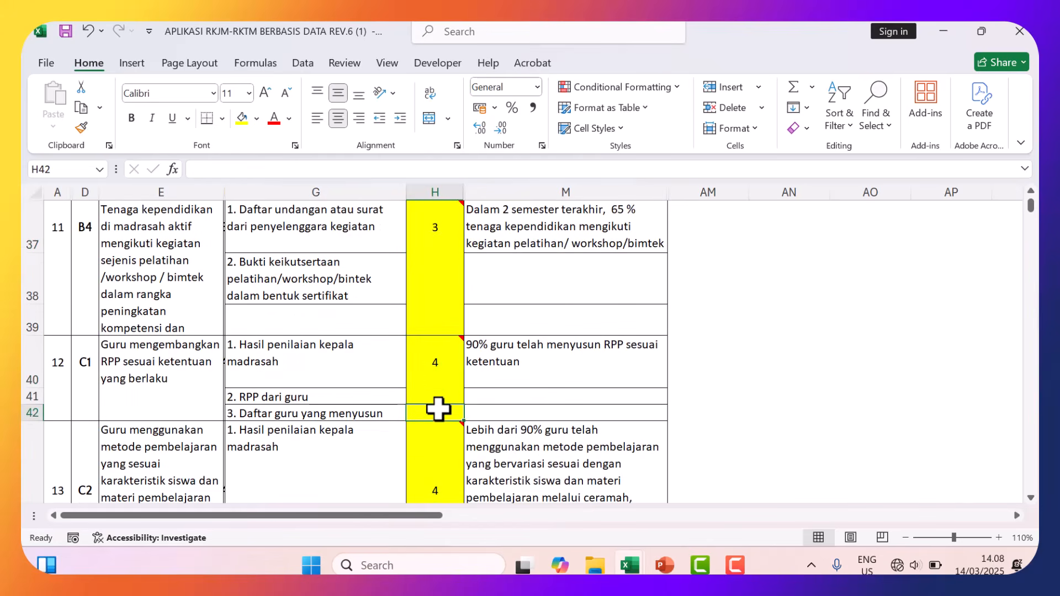
{"action": "left_click", "coordinate": [438, 447]}
{"action": "scroll", "coordinate": [434, 445], "scroll_direction": "up", "scroll_amount": 5}
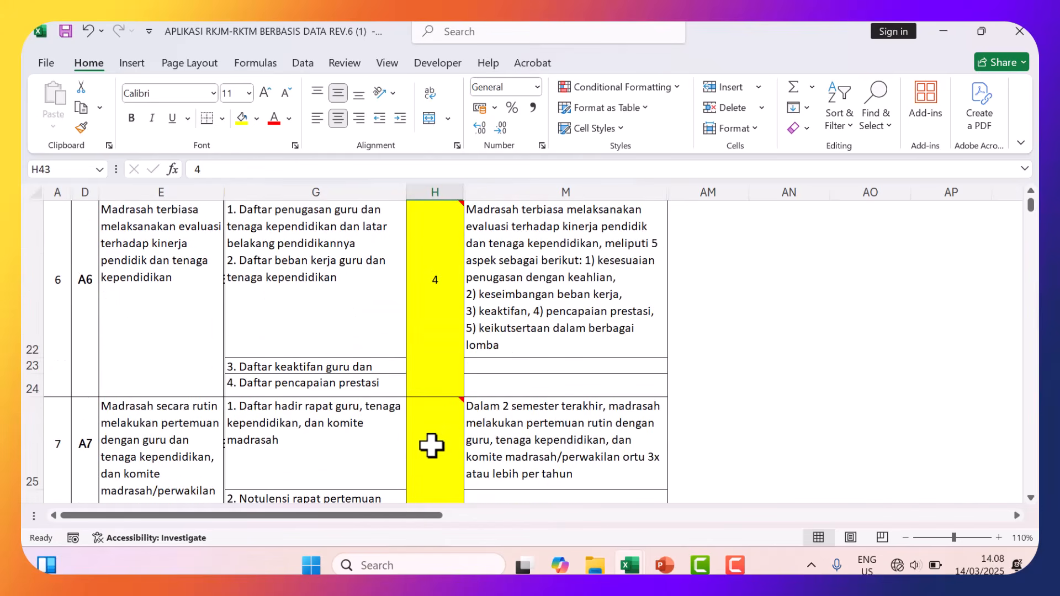
Inspect the score cells and their Tingkat criteria notes for indicators A6 and A7, and return to the main menu.
{"action": "left_click", "coordinate": [428, 345]}
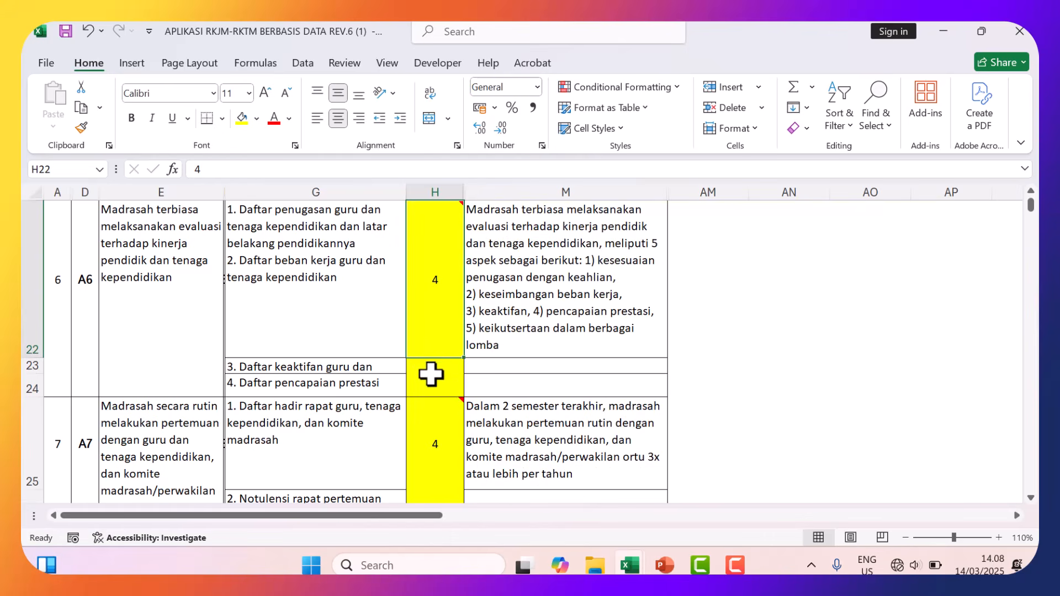
{"action": "left_click", "coordinate": [431, 369]}
{"action": "left_click_drag", "start_coordinate": [440, 307], "coordinate": [440, 386]}
{"action": "scroll", "coordinate": [432, 335], "scroll_direction": "up", "scroll_amount": 2}
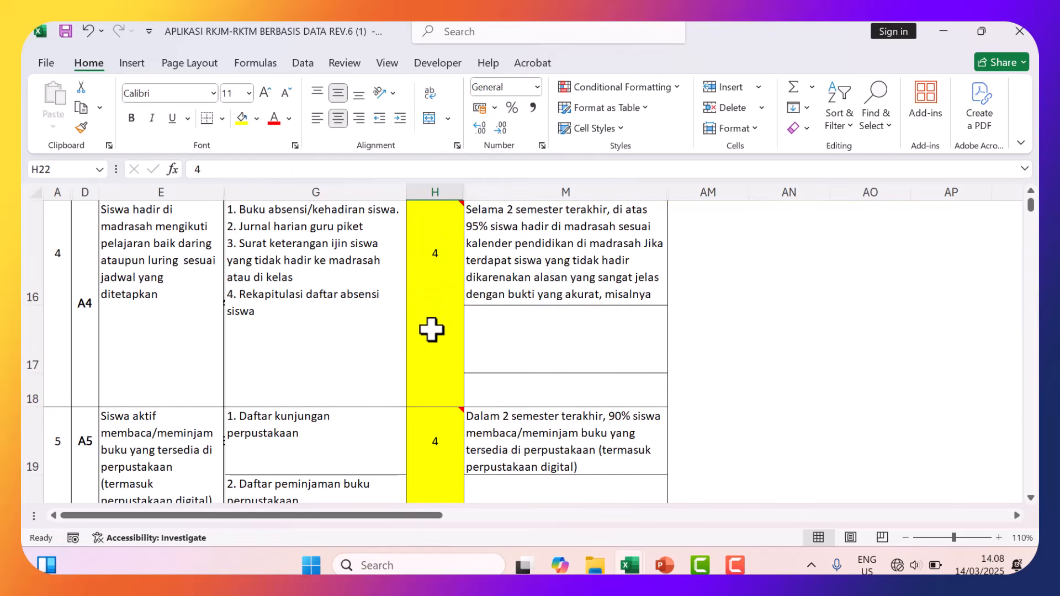
{"action": "scroll", "coordinate": [432, 330], "scroll_direction": "down", "scroll_amount": 2}
{"action": "mouse_move", "coordinate": [427, 331]}
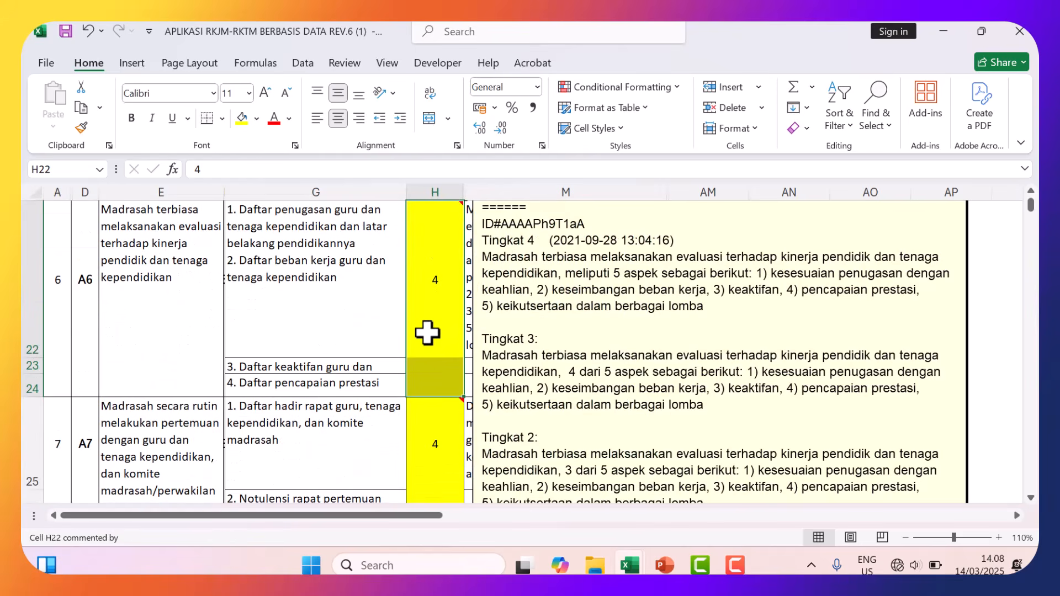
{"action": "left_click", "coordinate": [429, 424]}
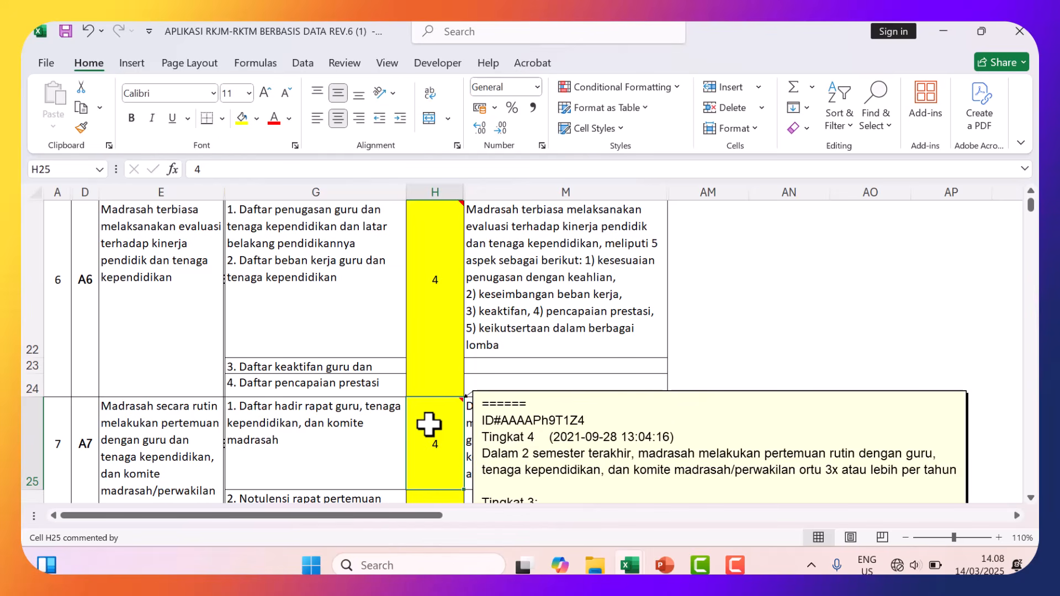
{"action": "scroll", "coordinate": [425, 397], "scroll_direction": "up", "scroll_amount": 7}
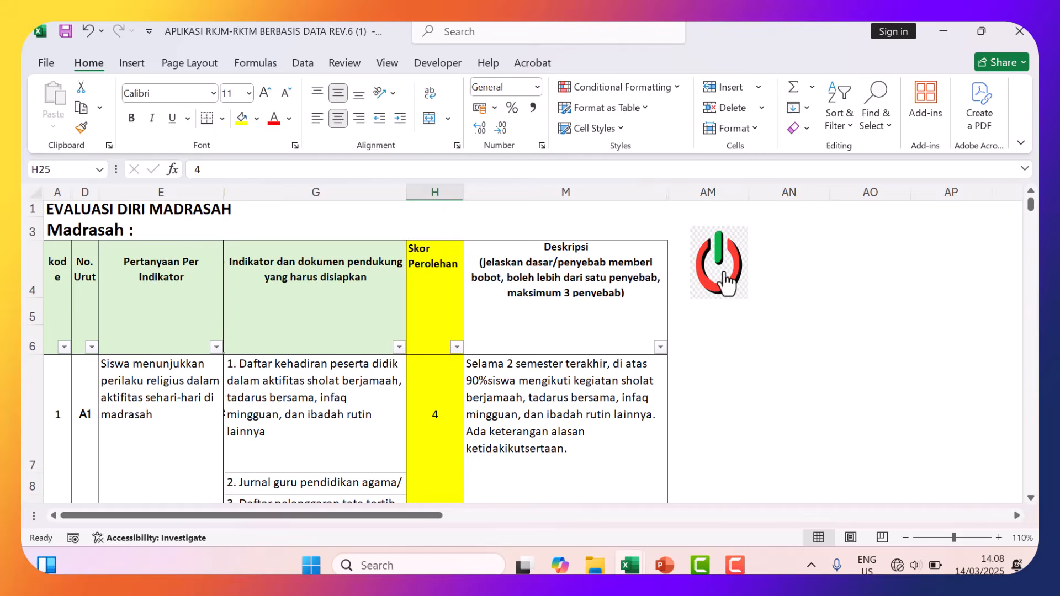
{"action": "left_click", "coordinate": [722, 270]}
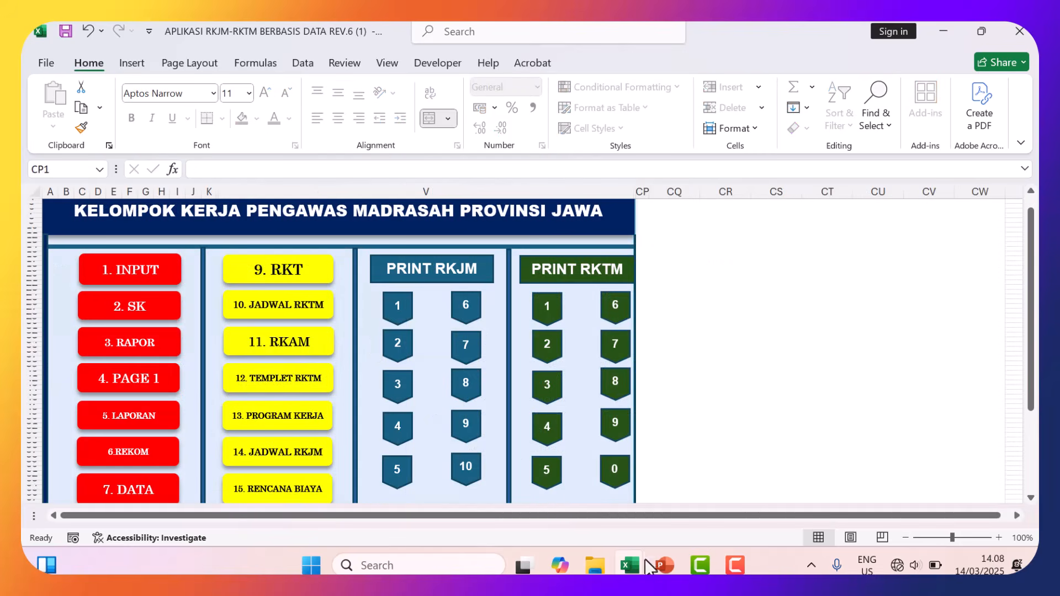
Switch to the PowerPoint guide to read the PAGE 1 instruction, and return to the RKJM-RKTM workbook in Excel.
{"action": "left_click", "coordinate": [664, 557]}
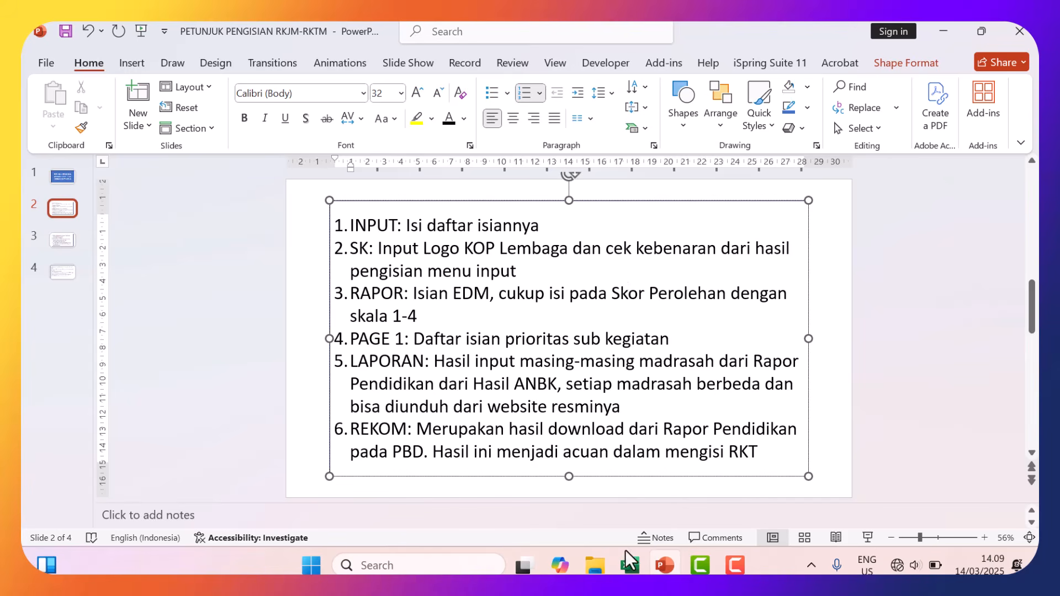
{"action": "mouse_move", "coordinate": [626, 569]}
{"action": "left_click", "coordinate": [530, 500]}
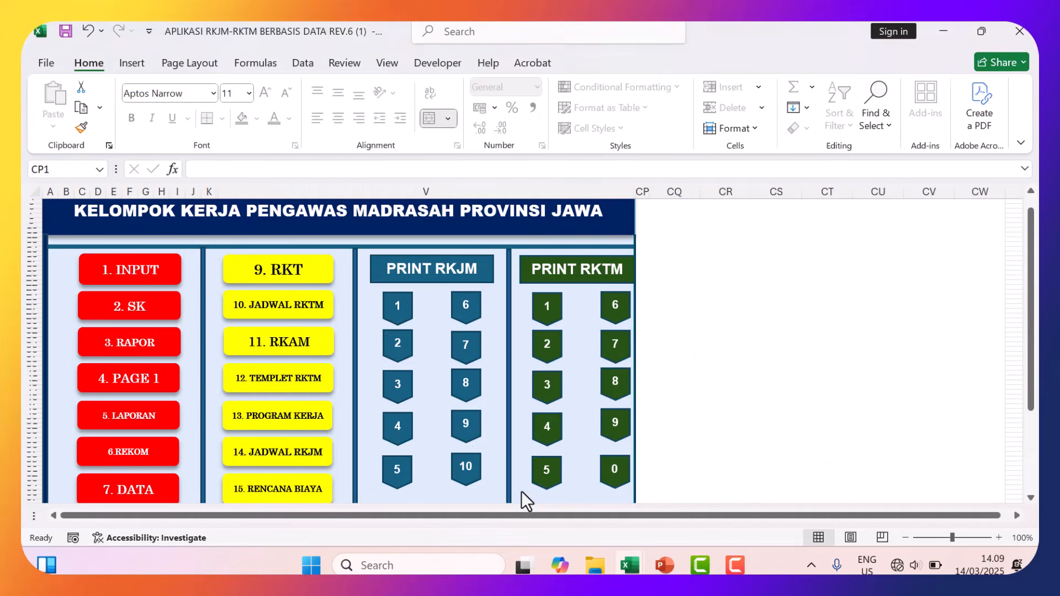
Open the PAGE 1 sheet, look through the Prioritas Sub Kegiatan list, and return to the main menu.
{"action": "left_click", "coordinate": [157, 387]}
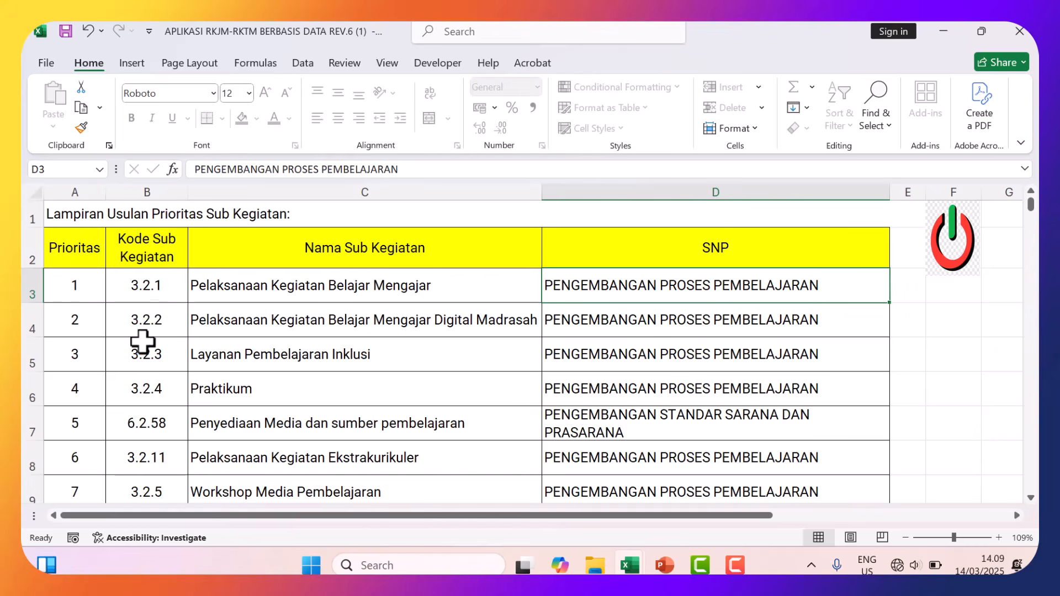
{"action": "scroll", "coordinate": [151, 331], "scroll_direction": "down", "scroll_amount": 9}
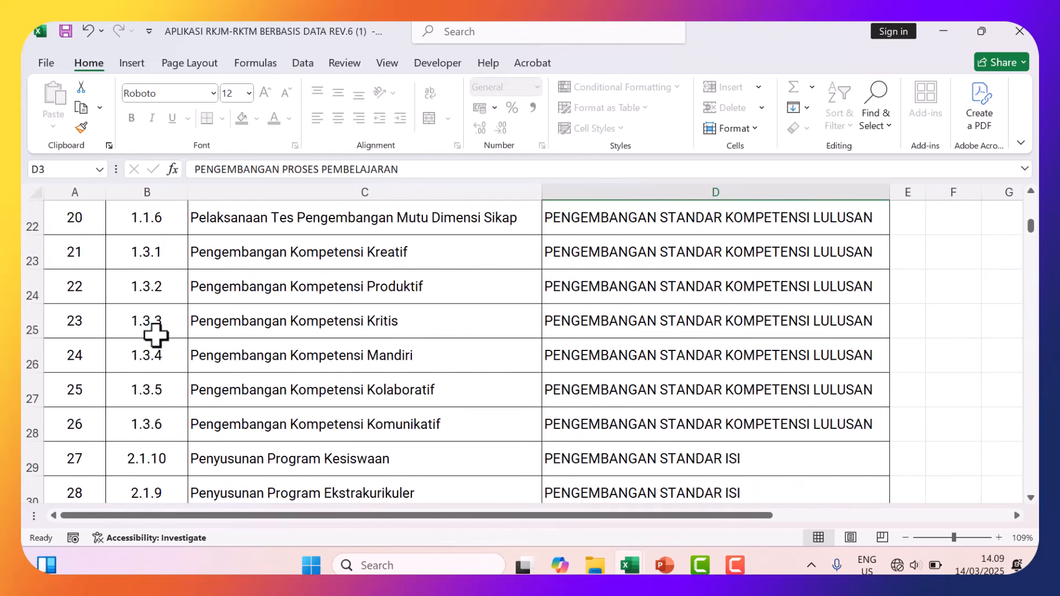
{"action": "scroll", "coordinate": [156, 335], "scroll_direction": "down", "scroll_amount": 5}
{"action": "scroll", "coordinate": [156, 334], "scroll_direction": "up", "scroll_amount": 14}
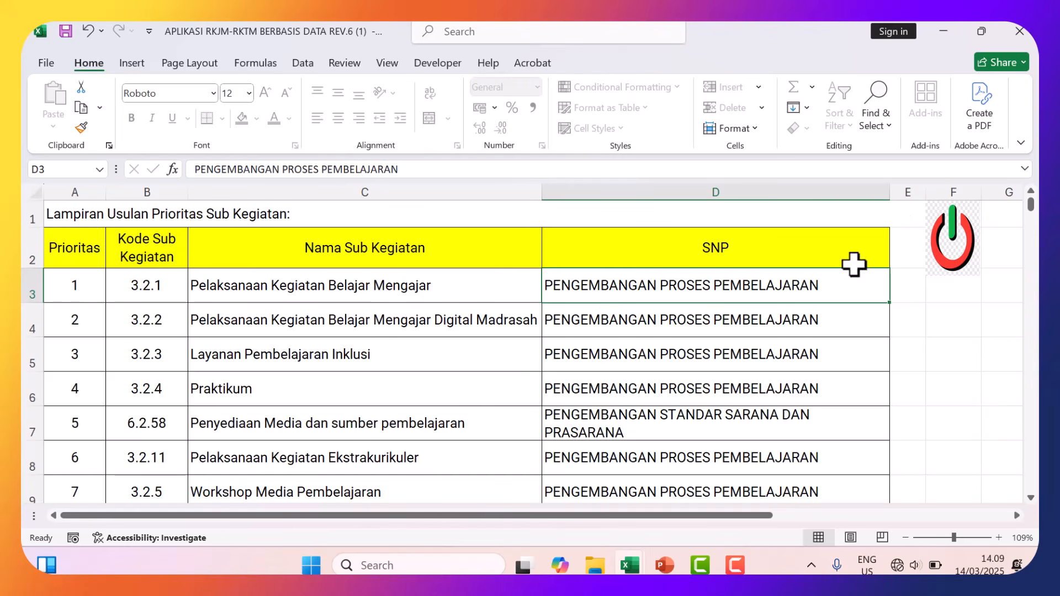
{"action": "left_click", "coordinate": [943, 256]}
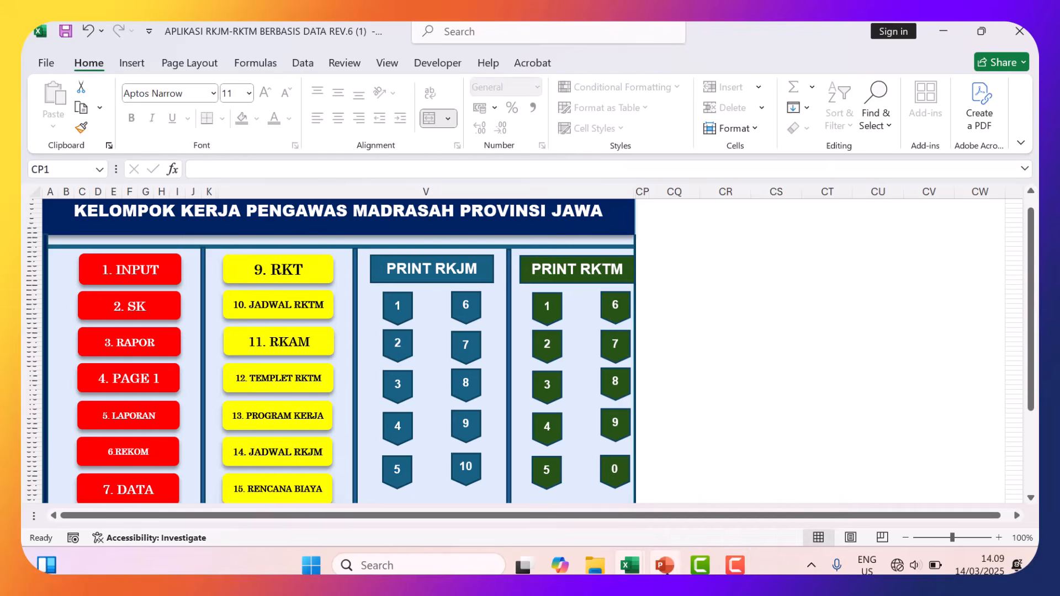
Switch to the PowerPoint guide to read the LAPORAN instruction, and return to the RKJM-RKTM workbook in Excel.
{"action": "mouse_move", "coordinate": [664, 564]}
{"action": "left_click", "coordinate": [661, 489]}
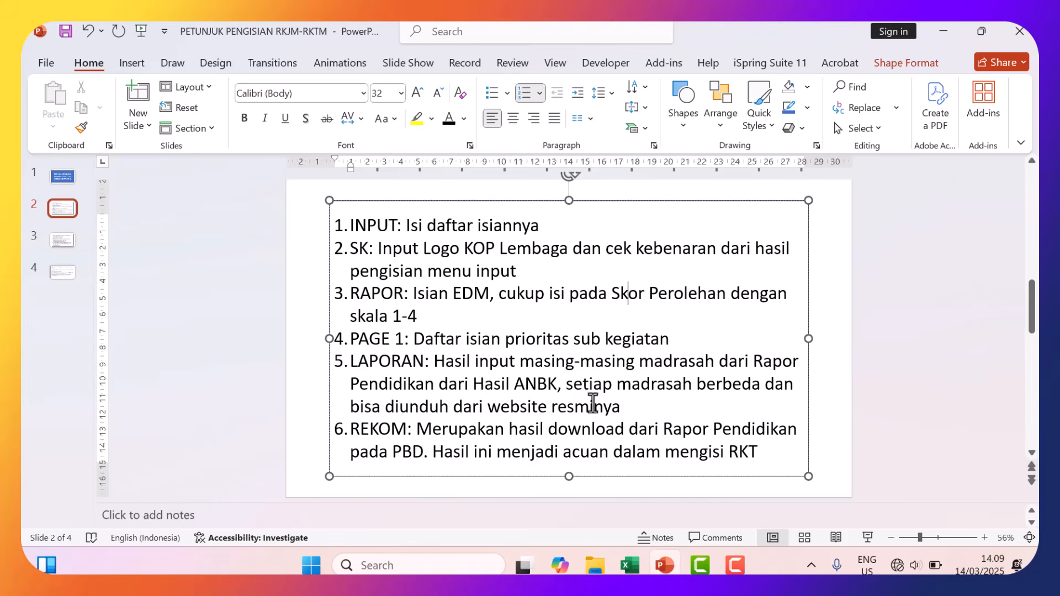
{"action": "mouse_move", "coordinate": [630, 568]}
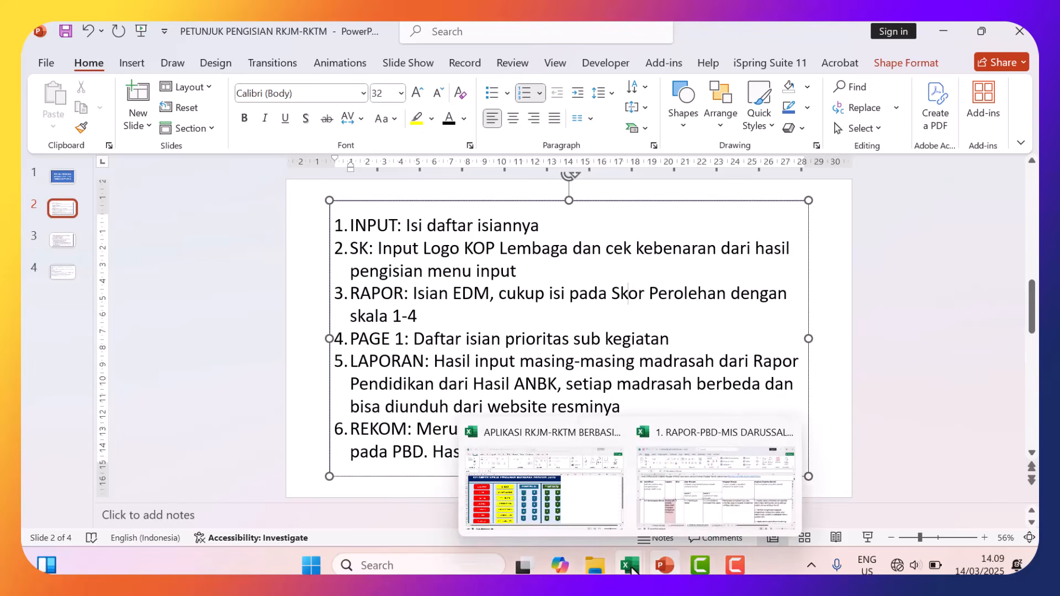
{"action": "left_click", "coordinate": [532, 485]}
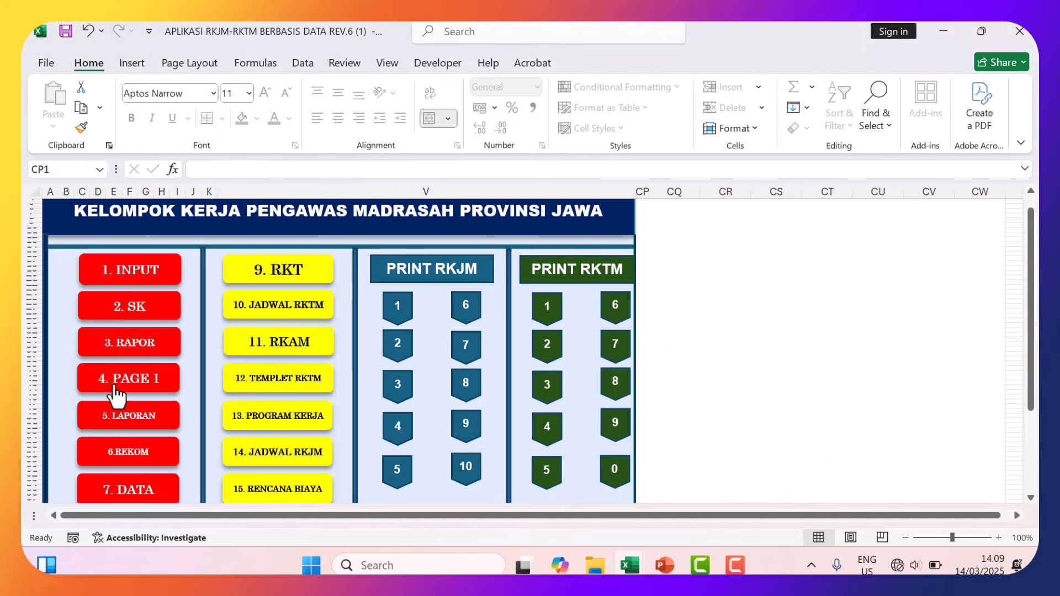
Open the LAPORAN sheet and inspect the Rapor Pendidikan table at indicator A.1 Kemampuan literasi.
{"action": "left_click", "coordinate": [131, 418]}
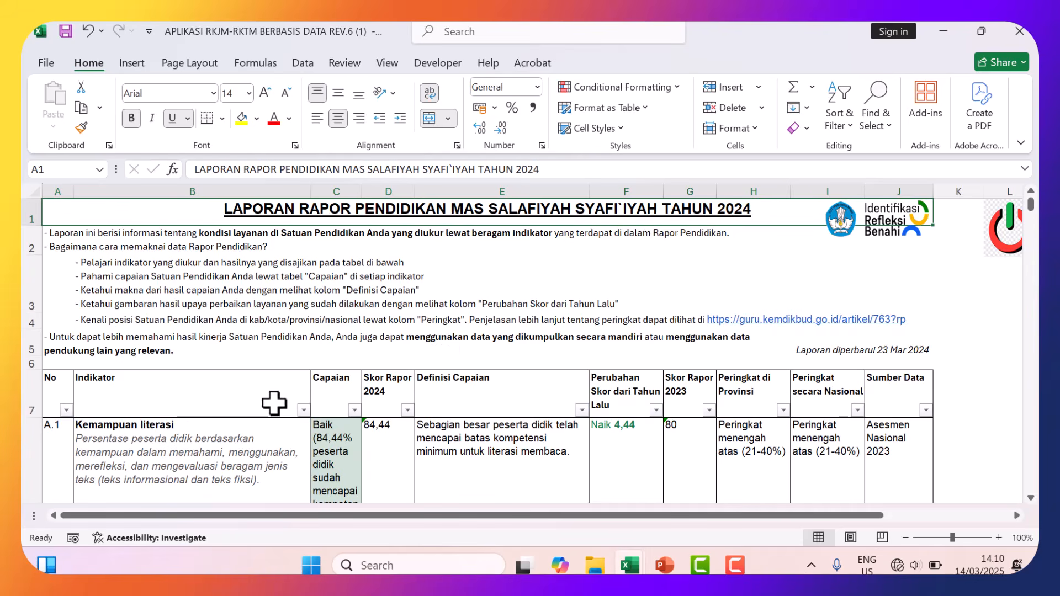
{"action": "scroll", "coordinate": [243, 395], "scroll_direction": "down", "scroll_amount": 1}
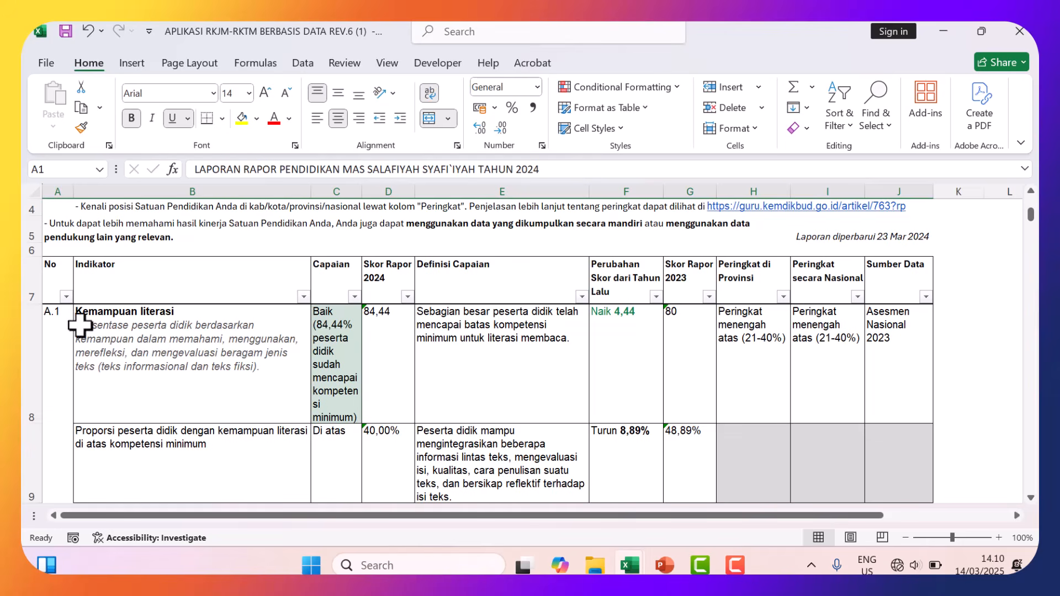
{"action": "left_click", "coordinate": [53, 340]}
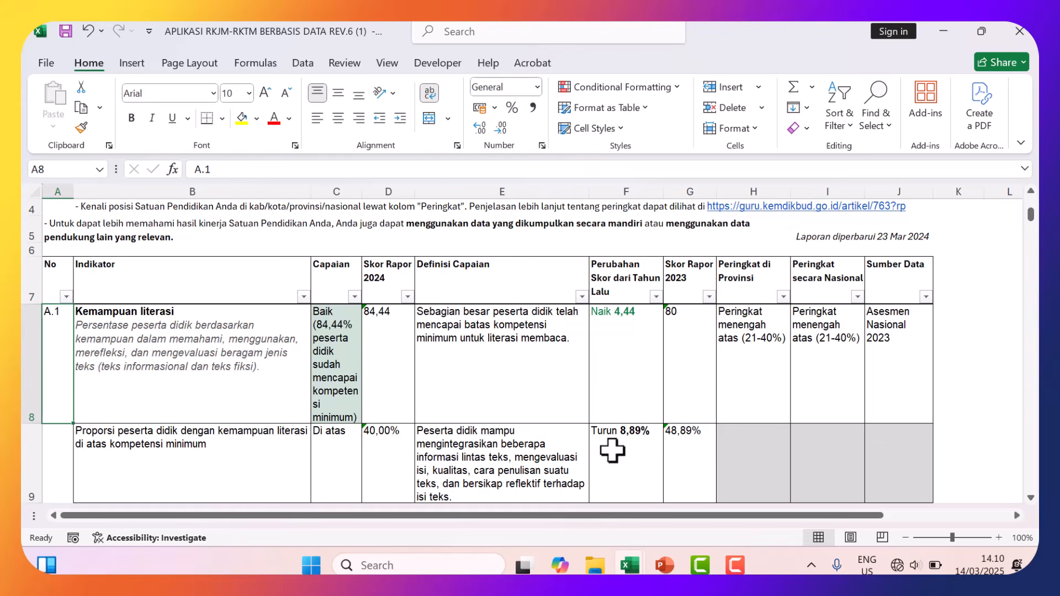
Switch to the 1. RAPOR-PBD-MIS DARUSSALAM workbook and examine the heading and A.1 indicator rows of its 2. LAPORAN RAPOR sheet.
{"action": "mouse_move", "coordinate": [664, 566]}
{"action": "mouse_move", "coordinate": [641, 547]}
{"action": "left_click", "coordinate": [721, 485]}
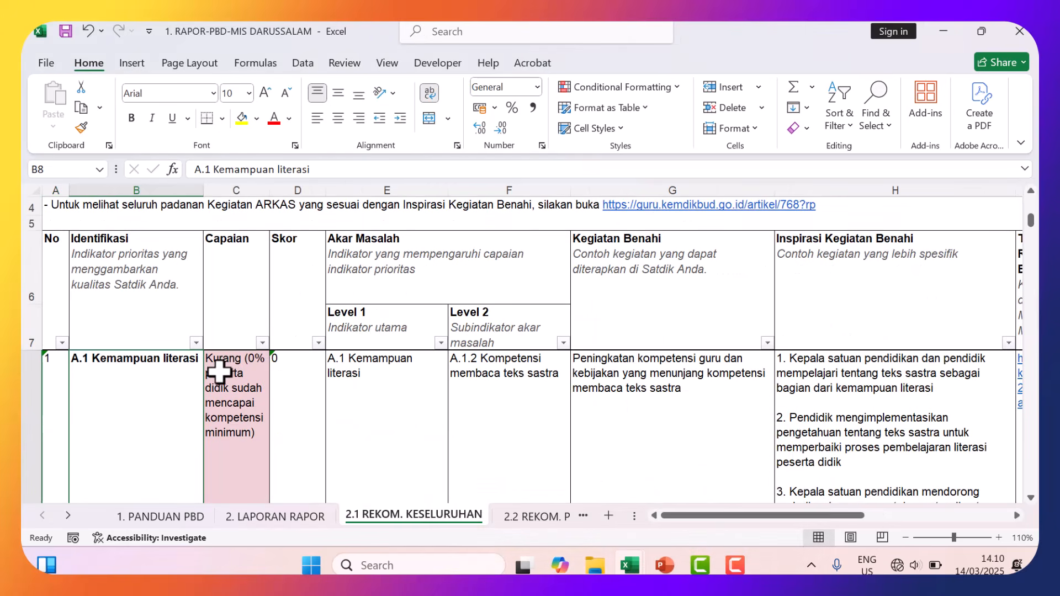
{"action": "left_click", "coordinate": [283, 515]}
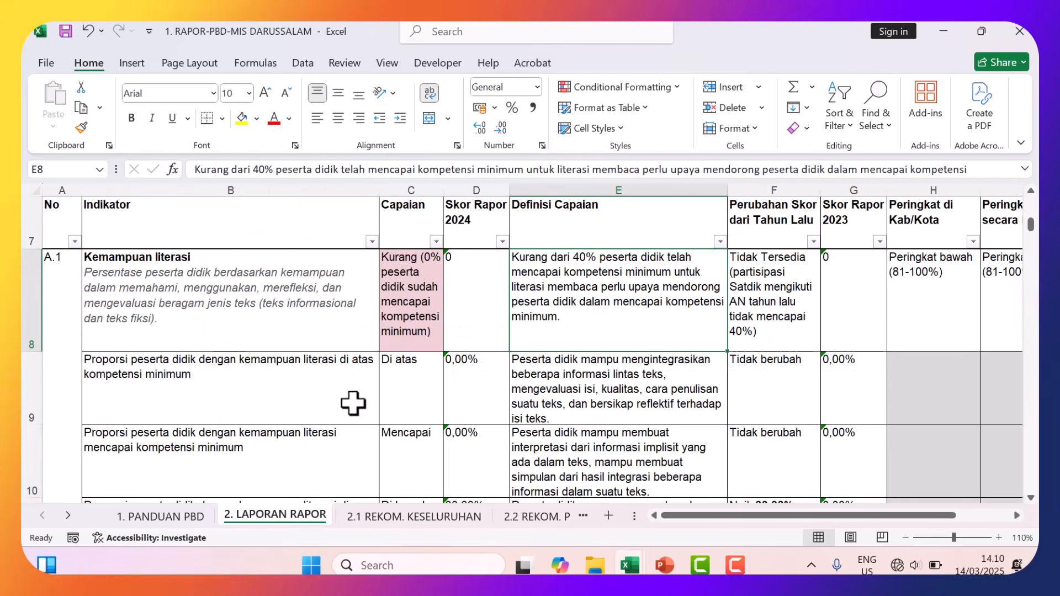
{"action": "scroll", "coordinate": [272, 340], "scroll_direction": "up", "scroll_amount": 3}
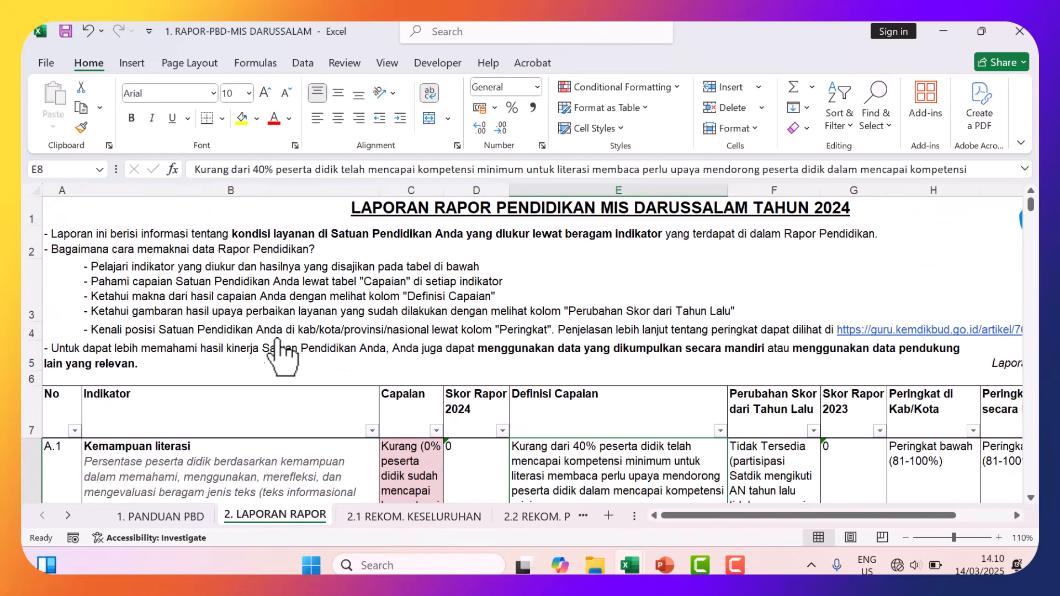
{"action": "scroll", "coordinate": [298, 422], "scroll_direction": "down", "scroll_amount": 1}
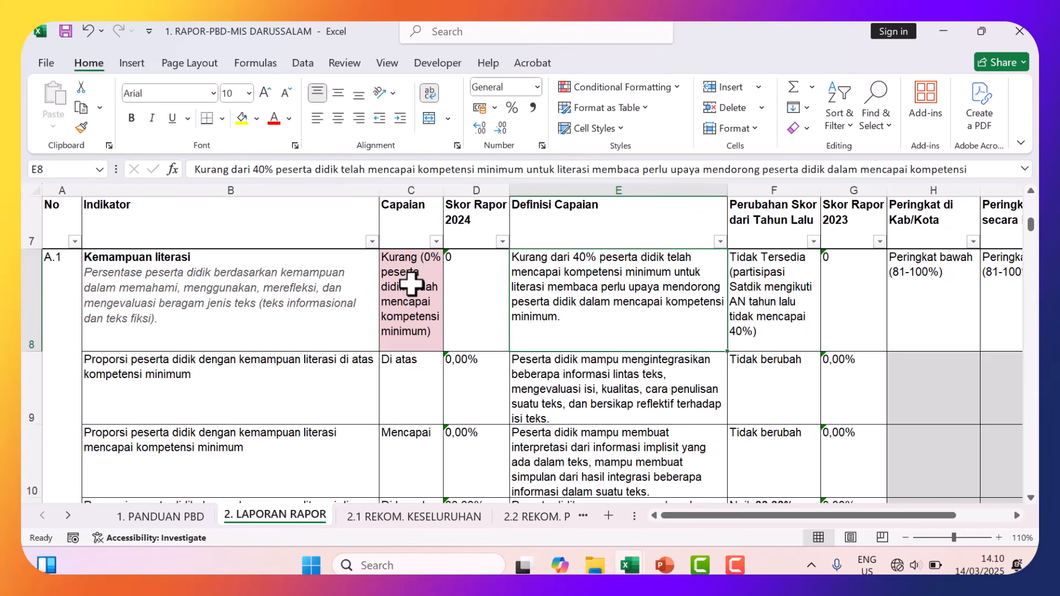
Switch to the RKJM-RKTM workbook and filter the Capaian column of the LAPORAN table to show only Kurang.
{"action": "mouse_move", "coordinate": [633, 572]}
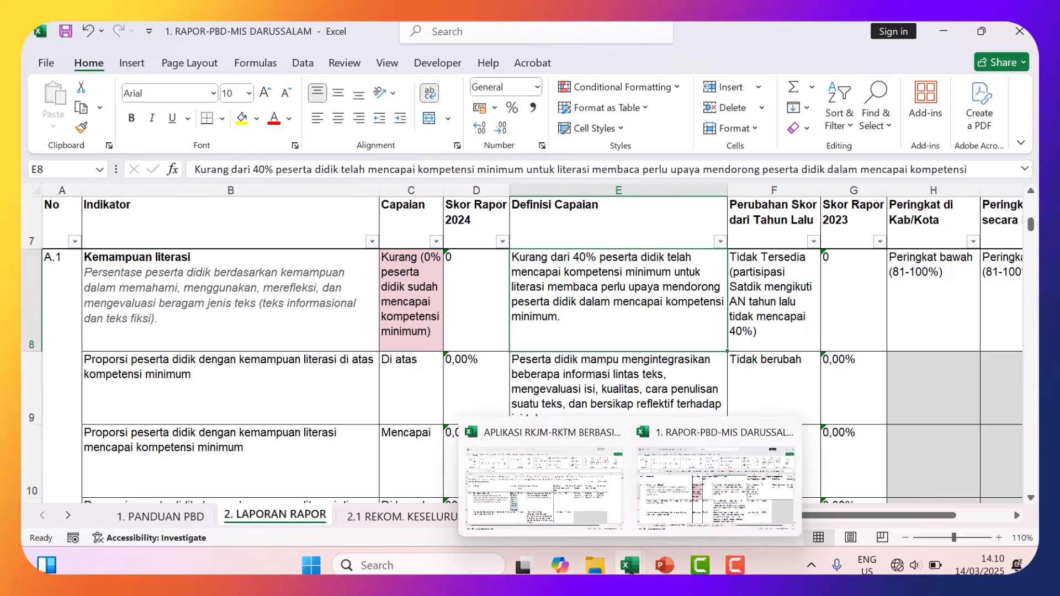
{"action": "left_click", "coordinate": [534, 510]}
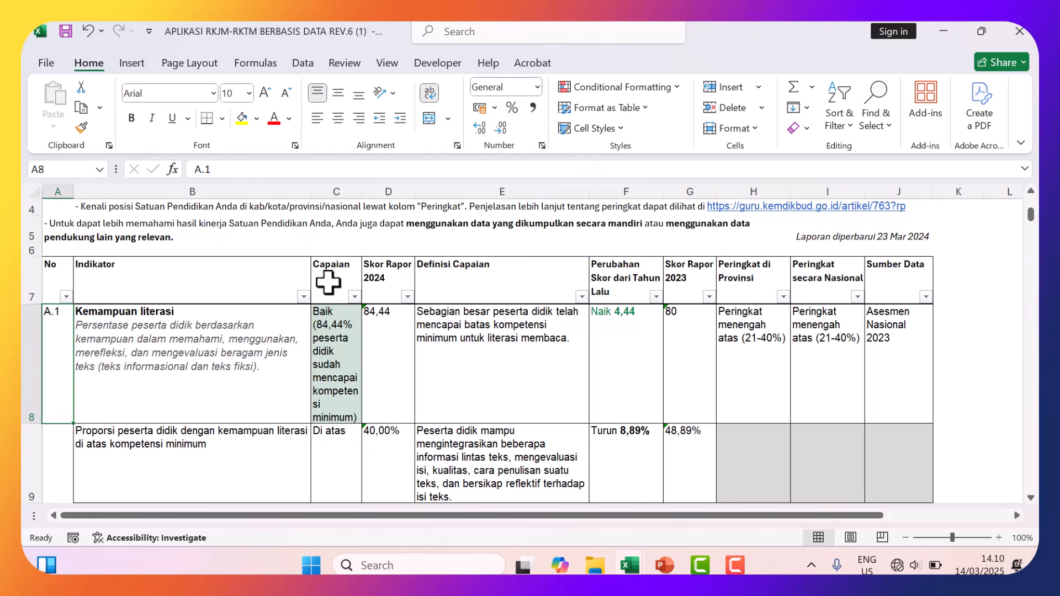
{"action": "left_click", "coordinate": [354, 297]}
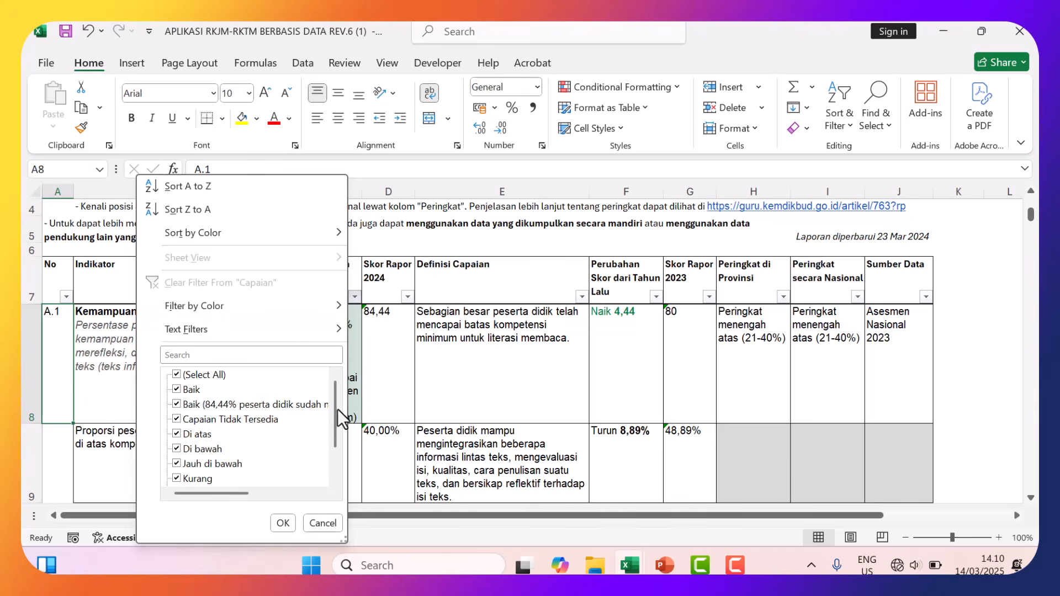
{"action": "left_click_drag", "start_coordinate": [336, 409], "coordinate": [334, 438]}
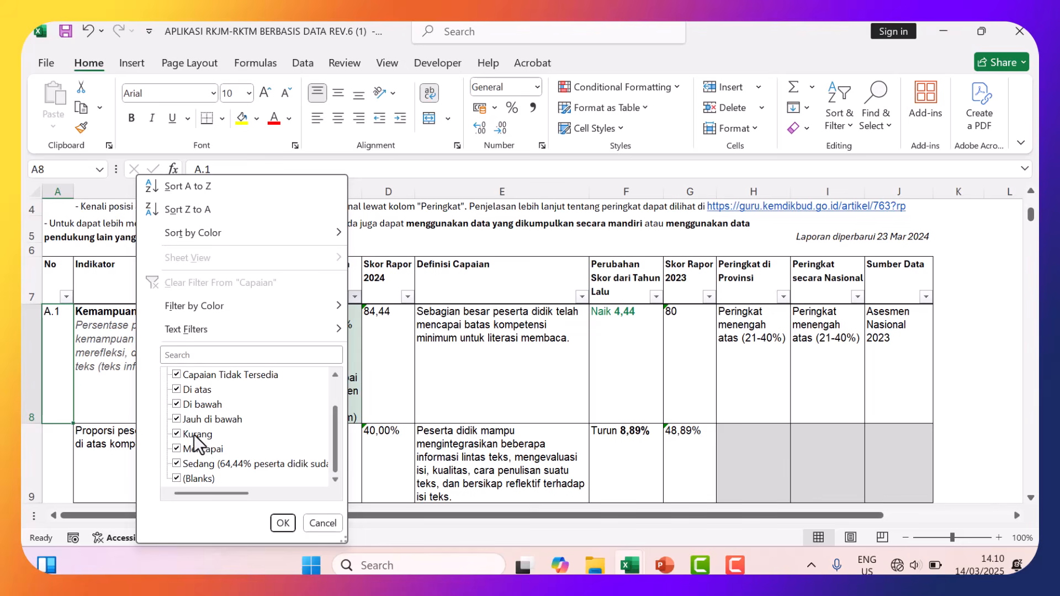
{"action": "scroll", "coordinate": [231, 426], "scroll_direction": "up", "scroll_amount": 1}
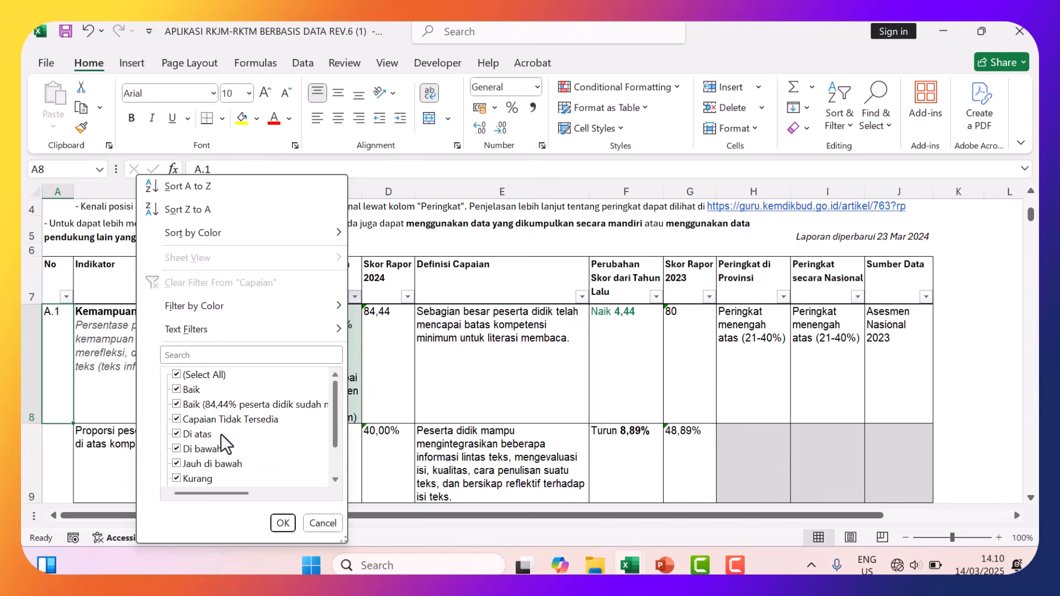
{"action": "scroll", "coordinate": [244, 377], "scroll_direction": "down", "scroll_amount": 1}
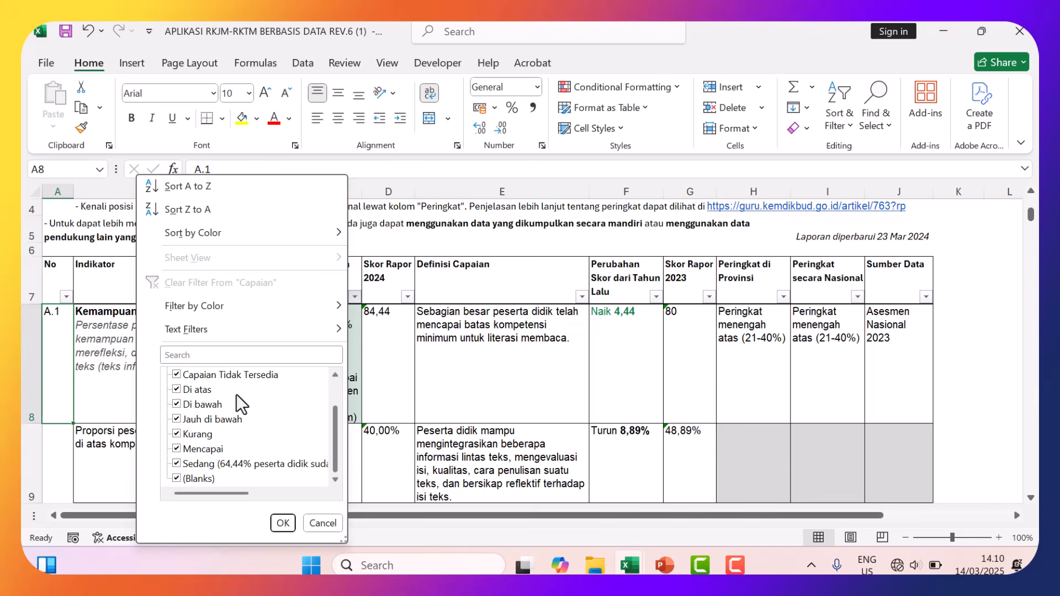
{"action": "left_click", "coordinate": [202, 435]}
{"action": "left_click", "coordinate": [176, 434]}
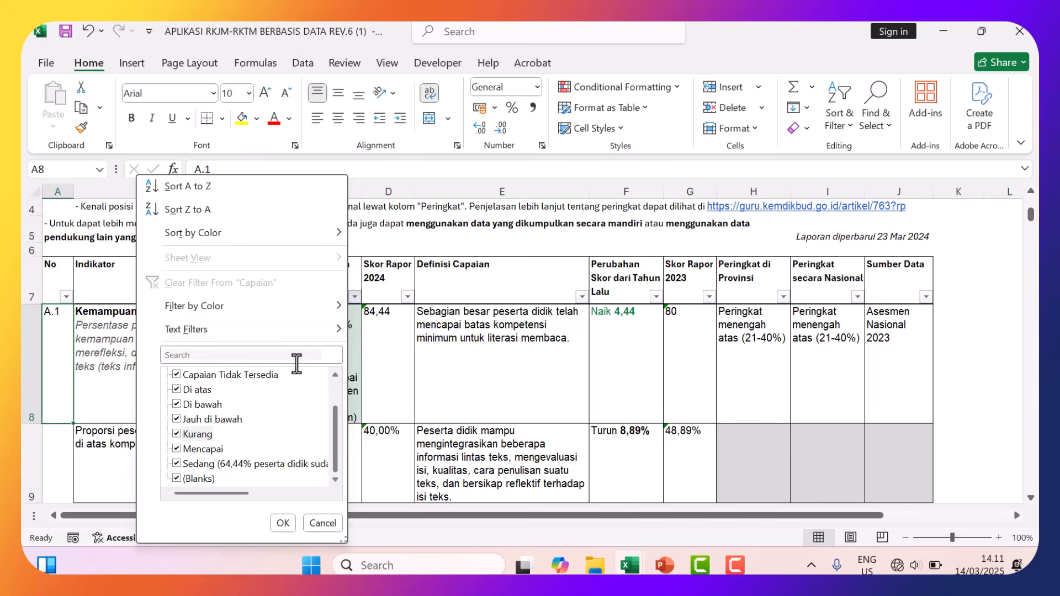
{"action": "scroll", "coordinate": [247, 389], "scroll_direction": "up", "scroll_amount": 1}
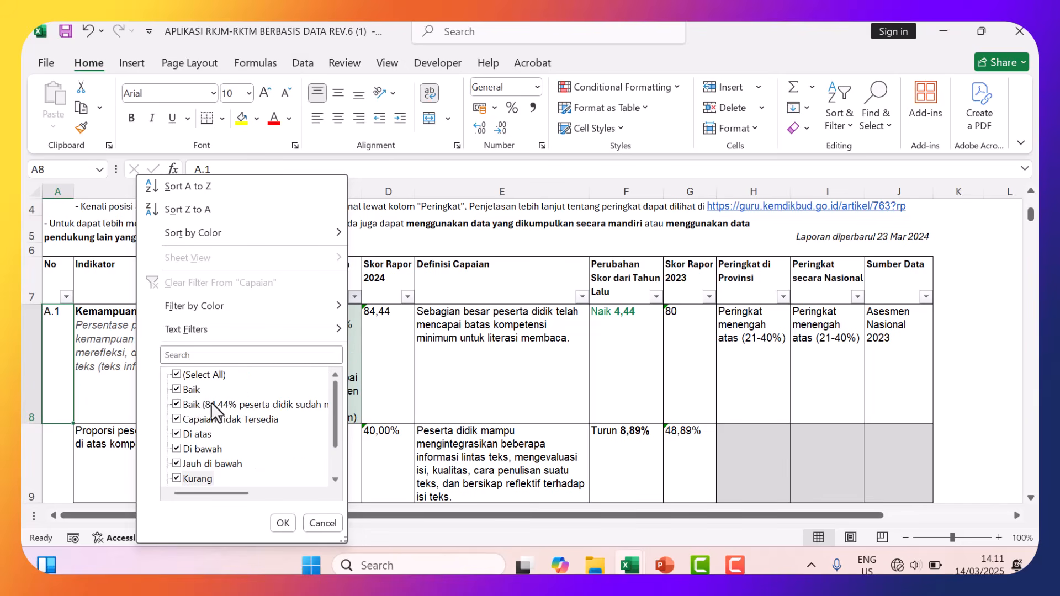
{"action": "left_click", "coordinate": [177, 374]}
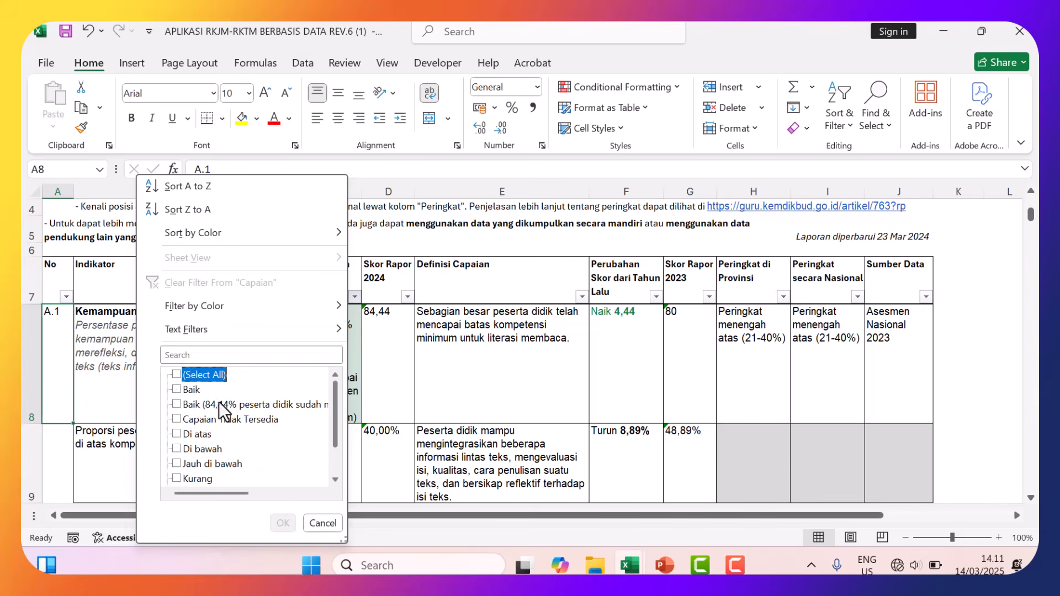
{"action": "scroll", "coordinate": [220, 448], "scroll_direction": "down", "scroll_amount": 1}
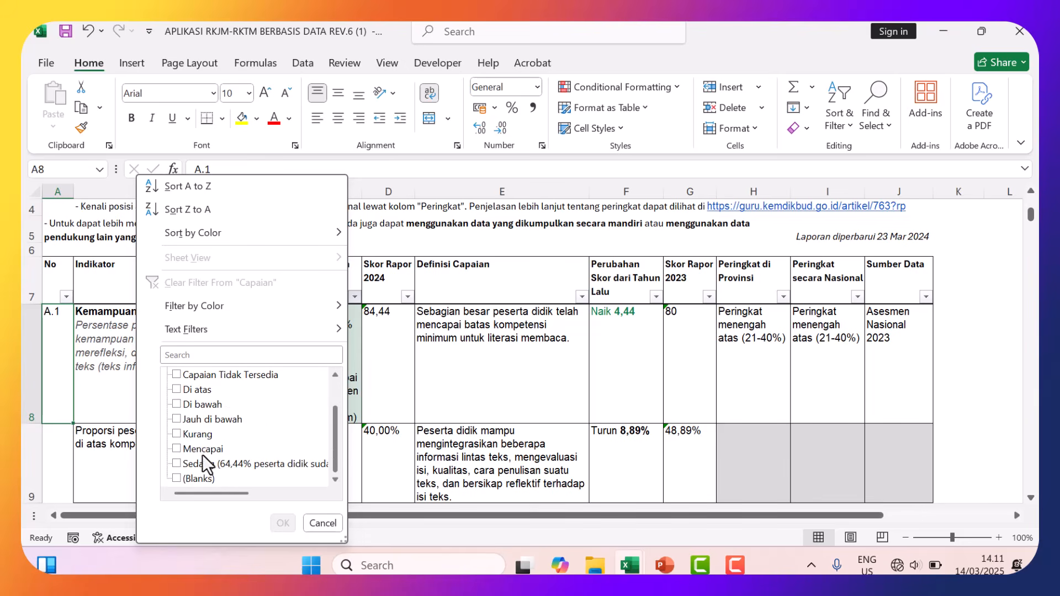
{"action": "left_click", "coordinate": [176, 435]}
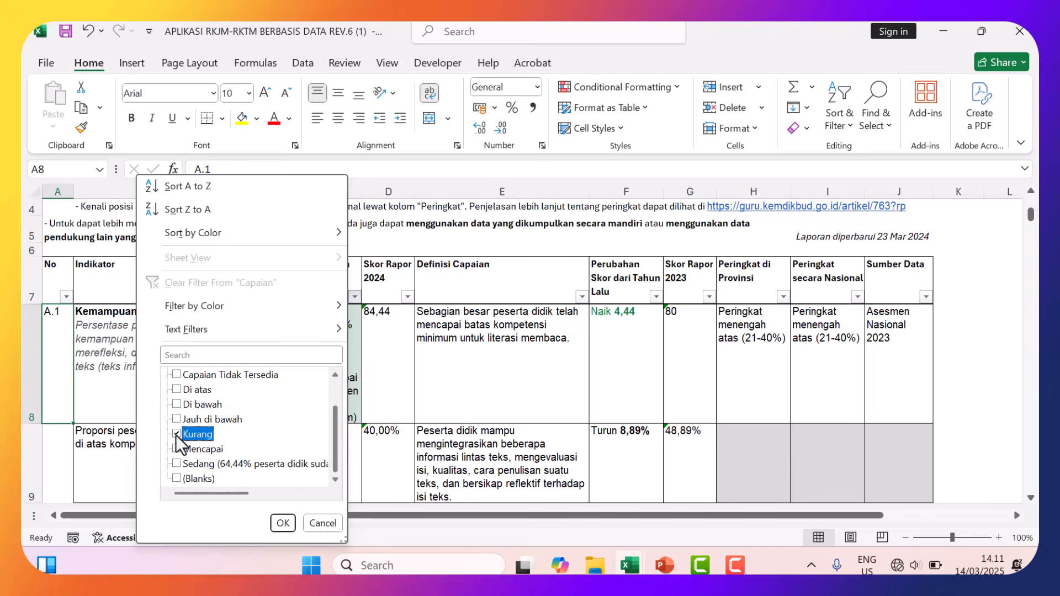
{"action": "left_click", "coordinate": [283, 523]}
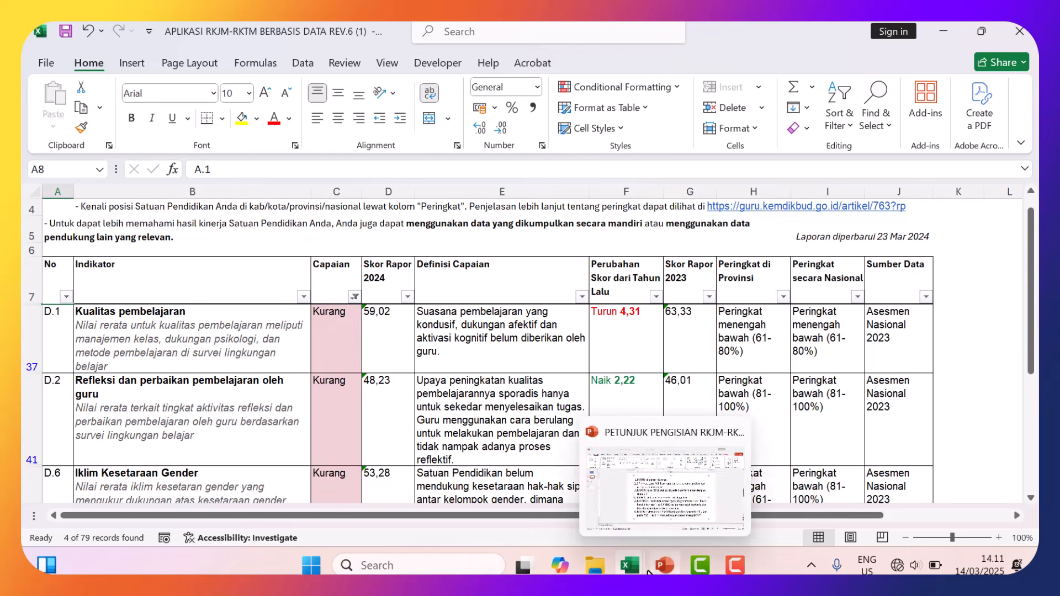
Switch to the 1. RAPOR-PBD-MIS DARUSSALAM workbook and inspect the Capaian entries for the literacy indicators.
{"action": "mouse_move", "coordinate": [640, 570]}
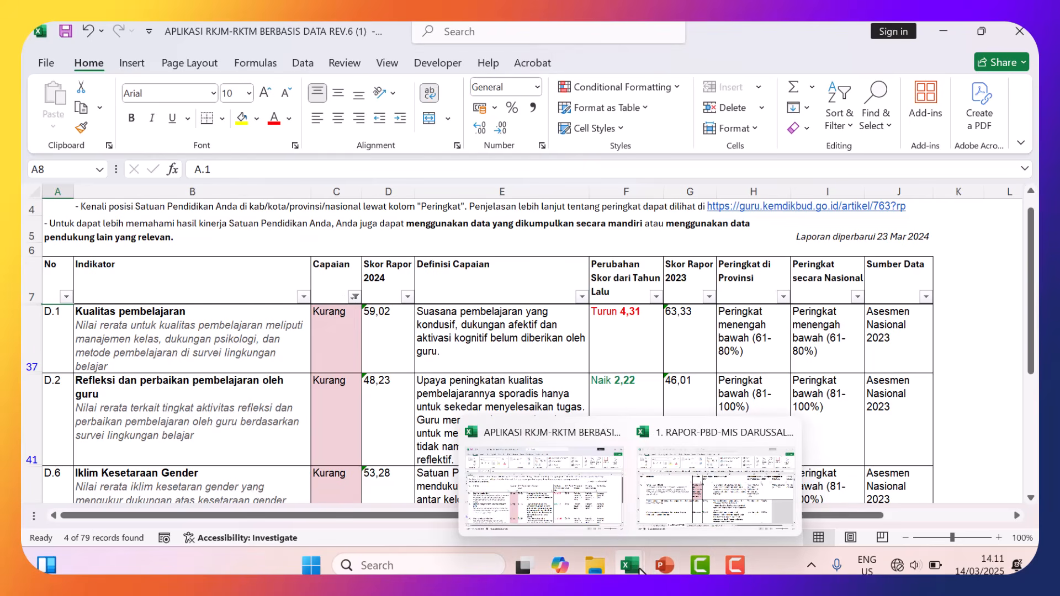
{"action": "left_click", "coordinate": [723, 499]}
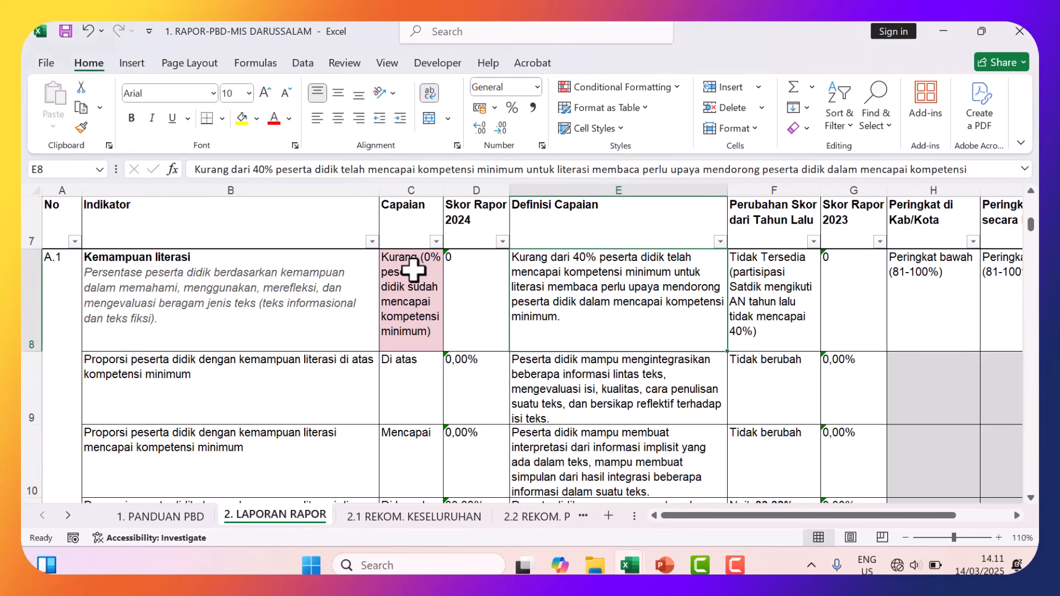
{"action": "left_click", "coordinate": [402, 362]}
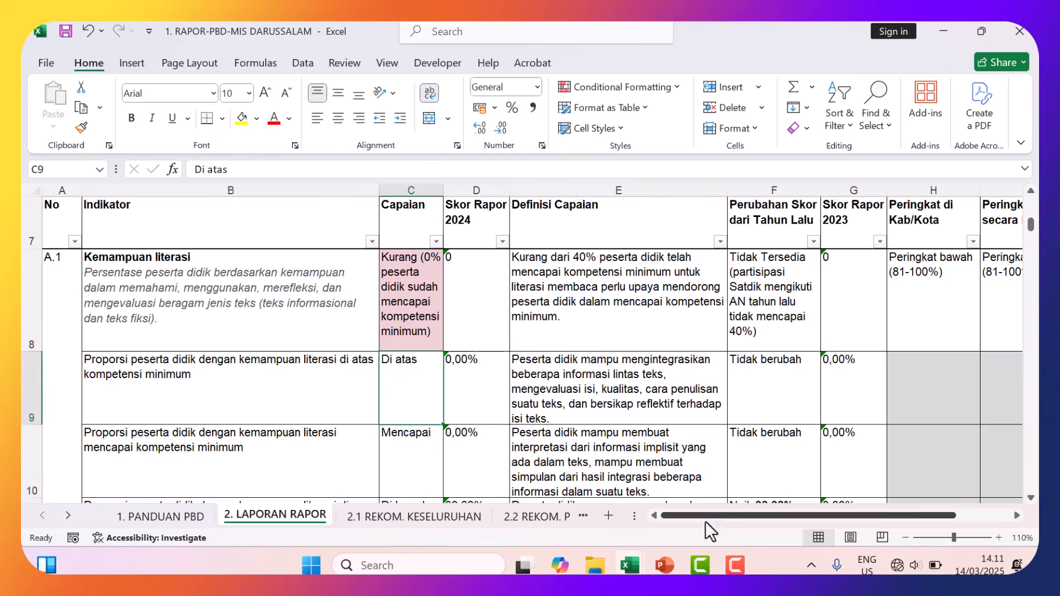
Return to the RKJM-RKTM workbook and undo the Capaian filter on the LAPORAN table.
{"action": "mouse_move", "coordinate": [630, 567]}
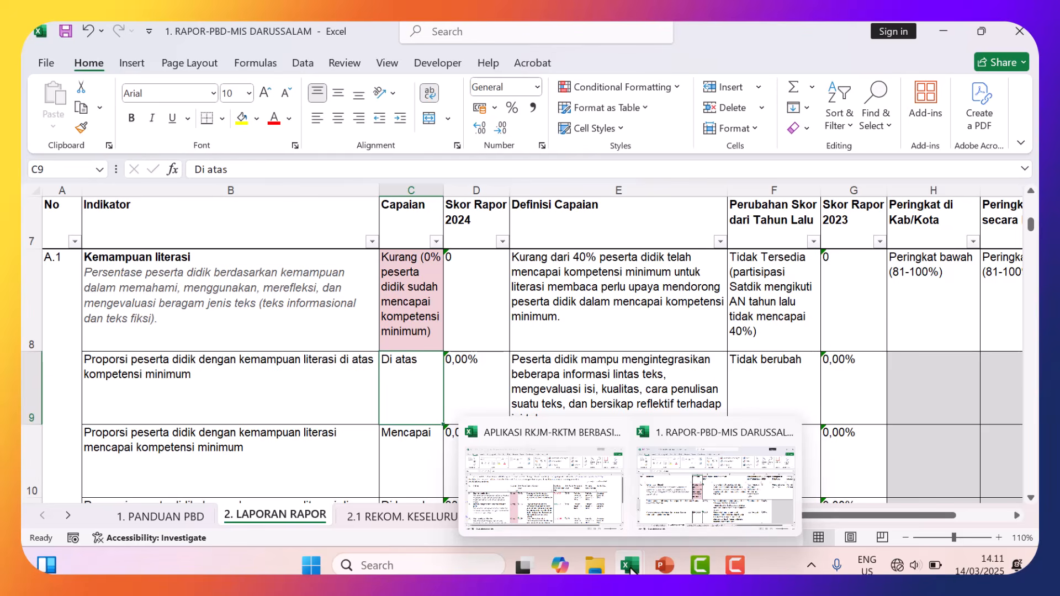
{"action": "left_click", "coordinate": [545, 493]}
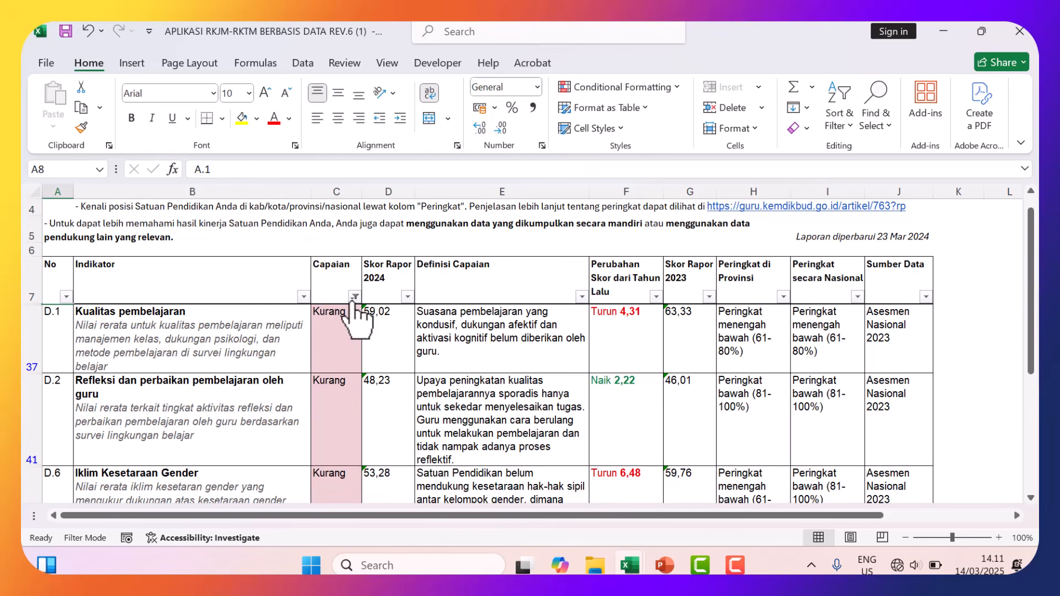
{"action": "left_click", "coordinate": [87, 31]}
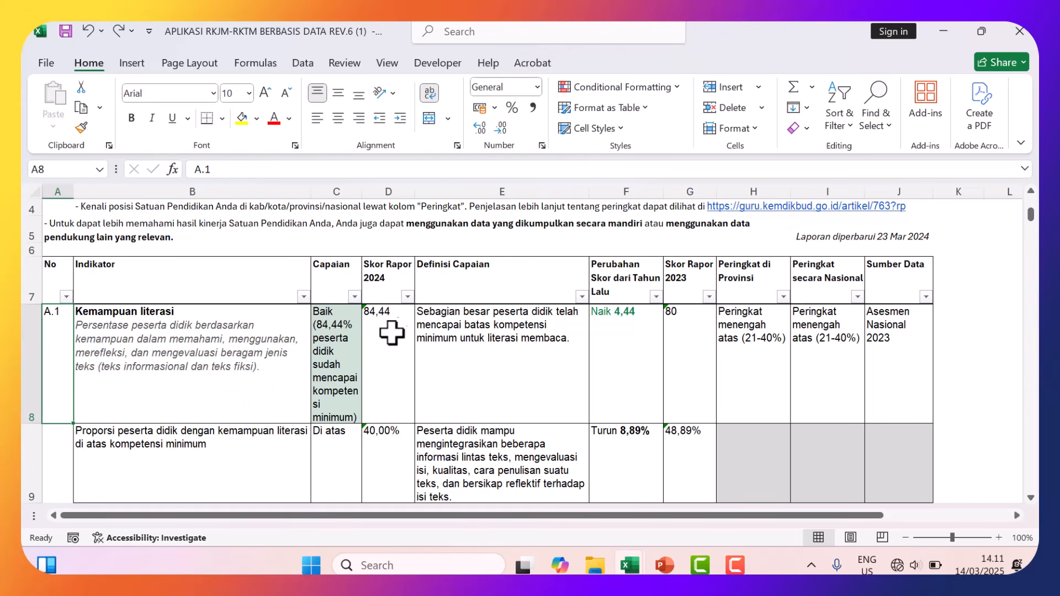
Look through the filter values of the Skor Rapor 2024 column and close the list without filtering.
{"action": "left_click", "coordinate": [407, 298]}
{"action": "scroll", "coordinate": [288, 409], "scroll_direction": "down", "scroll_amount": 10}
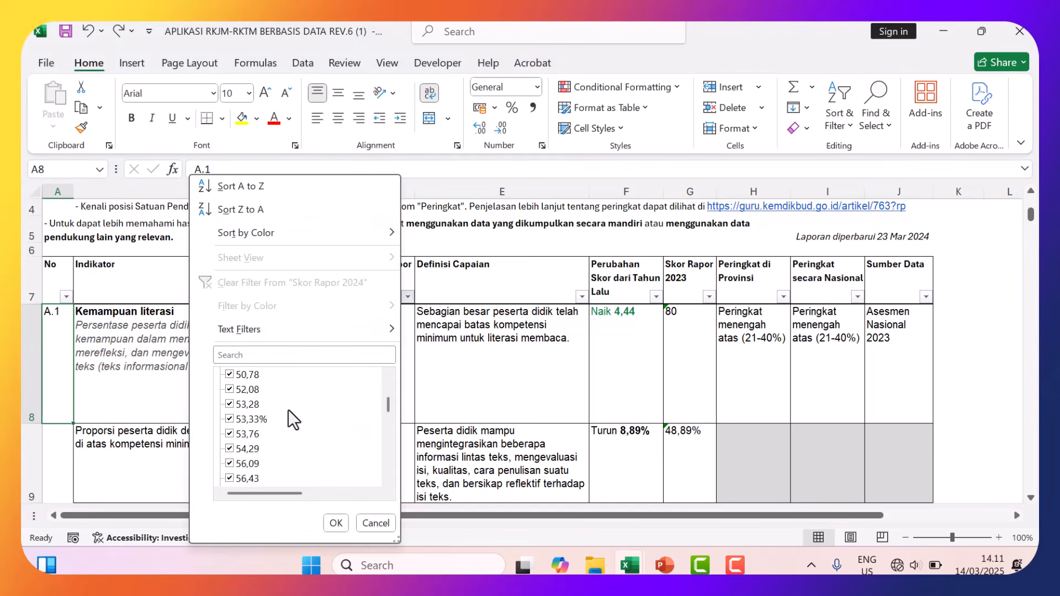
{"action": "scroll", "coordinate": [288, 416], "scroll_direction": "down", "scroll_amount": 10}
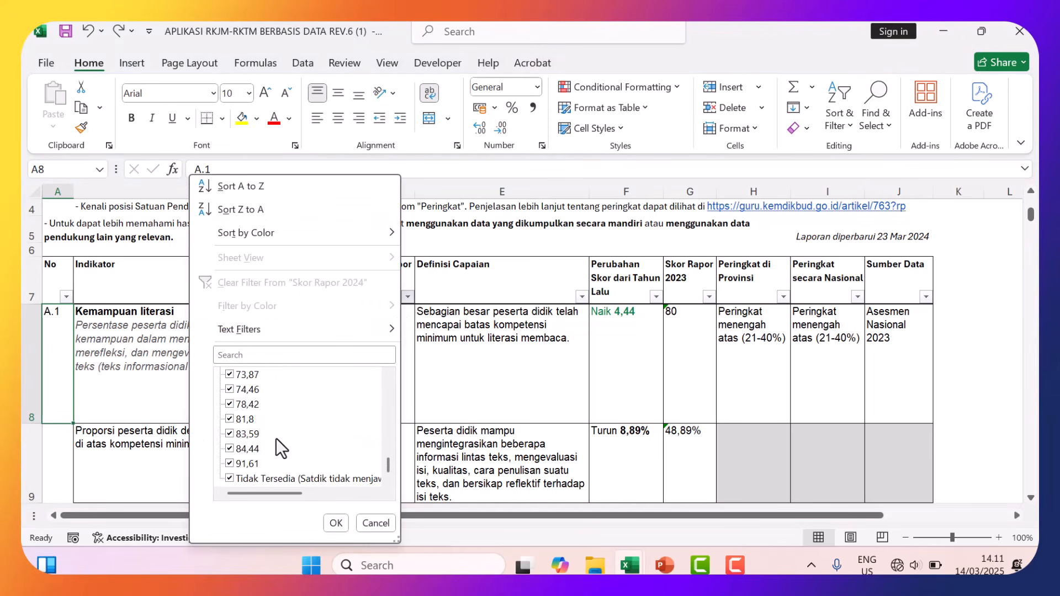
{"action": "scroll", "coordinate": [276, 439], "scroll_direction": "up", "scroll_amount": 20}
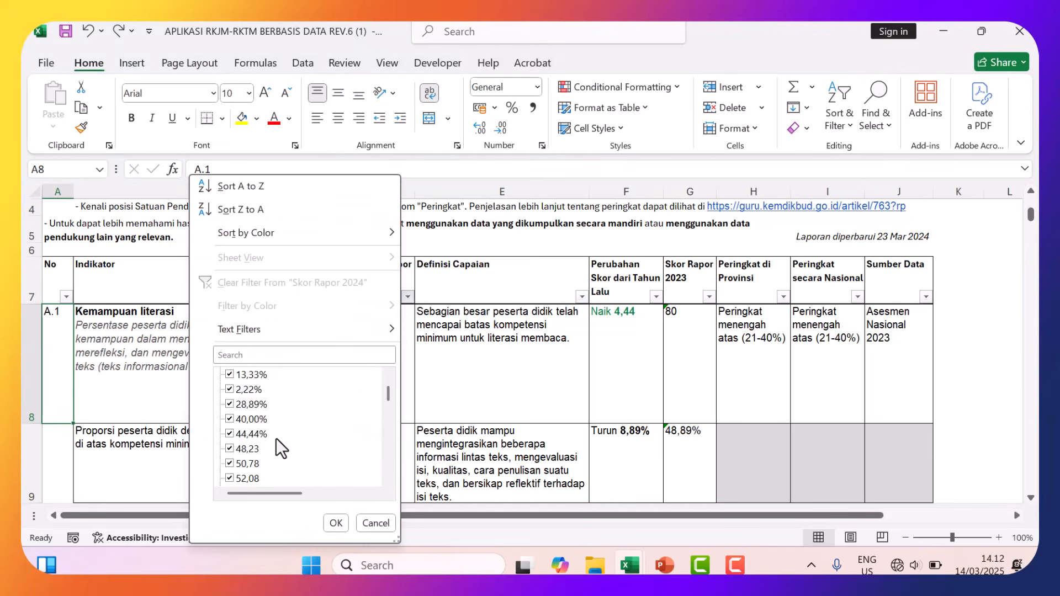
{"action": "left_click", "coordinate": [371, 522]}
{"action": "mouse_move", "coordinate": [629, 563]}
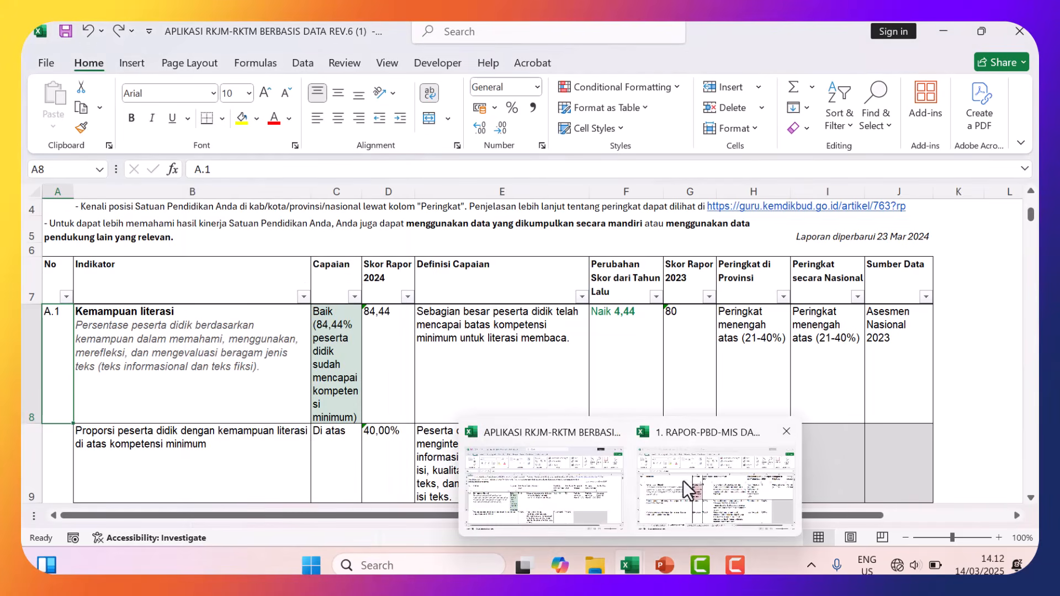
{"action": "left_click", "coordinate": [687, 499]}
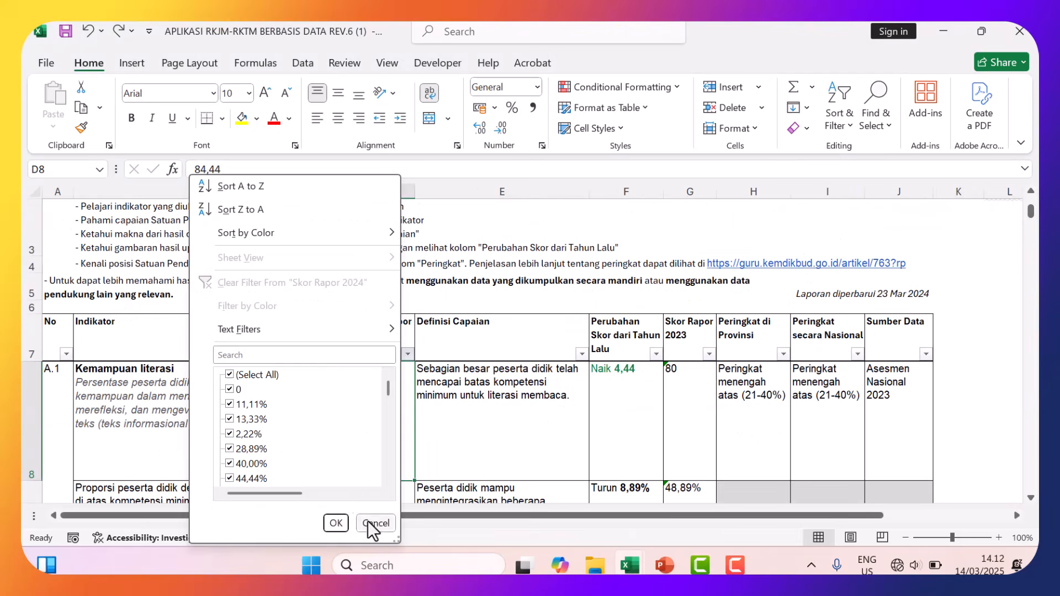
{"action": "left_click", "coordinate": [370, 523]}
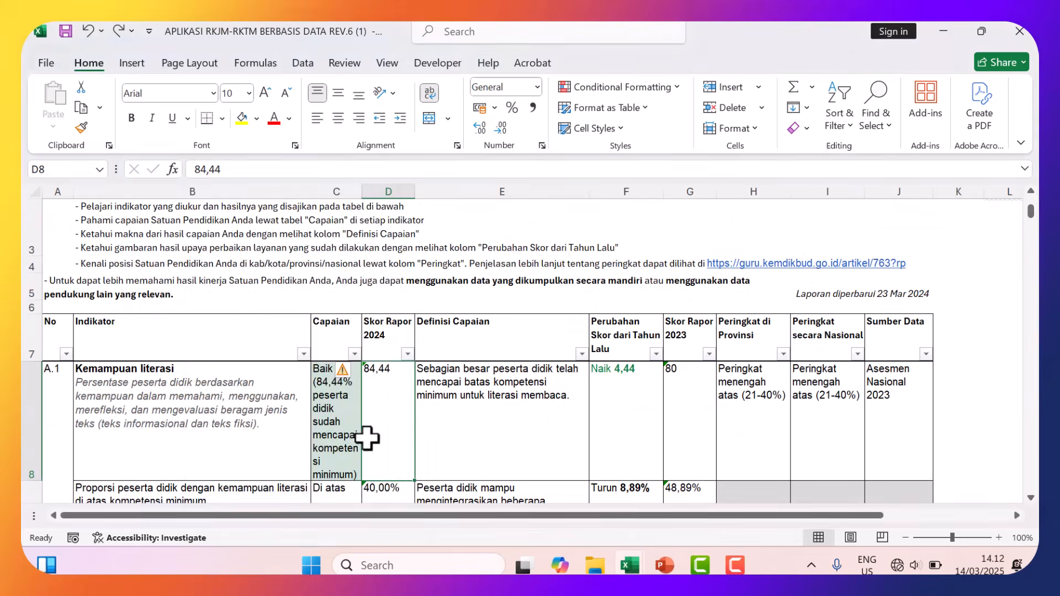
Switch to the PowerPoint guide to read the REKOM instruction, and return to the RKJM-RKTM workbook in Excel.
{"action": "left_click", "coordinate": [668, 566]}
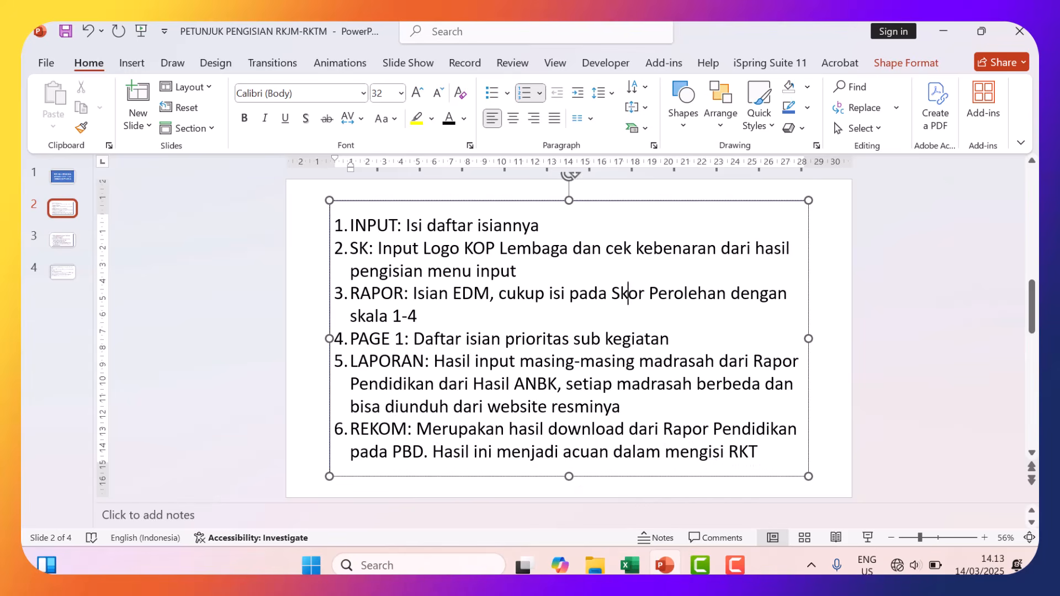
{"action": "mouse_move", "coordinate": [633, 571]}
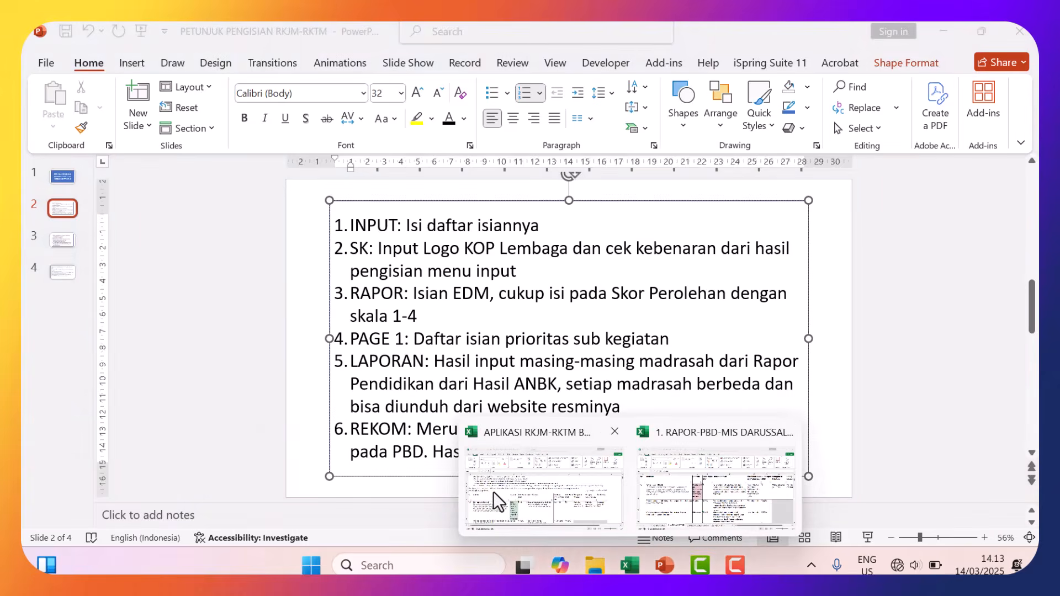
{"action": "left_click", "coordinate": [498, 503]}
Return from the LAPORAN sheet to the main menu and open the REKOM sheet.
{"action": "scroll", "coordinate": [251, 450], "scroll_direction": "up", "scroll_amount": 2}
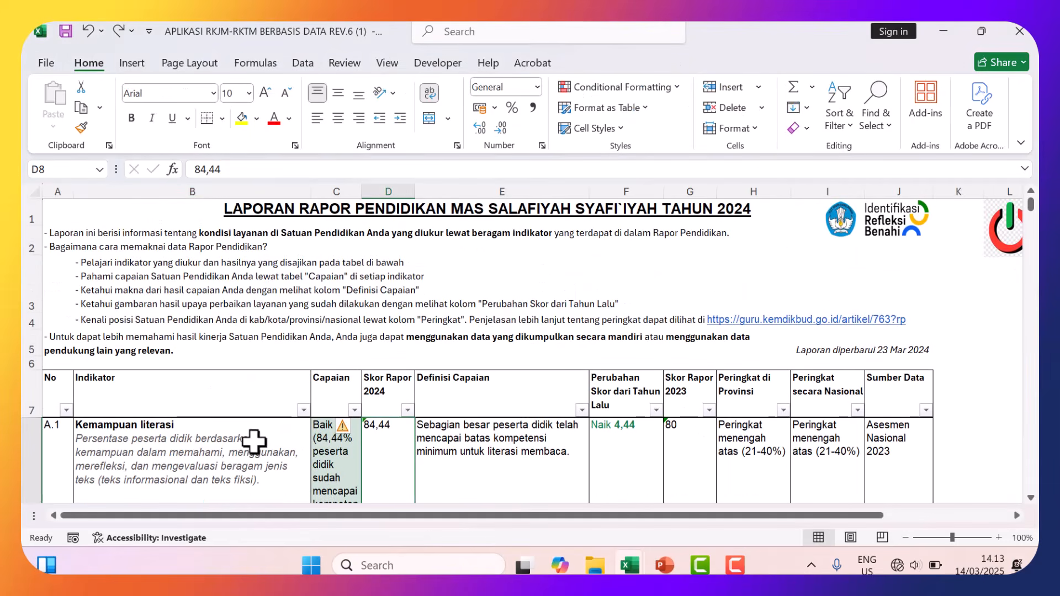
{"action": "left_click", "coordinate": [1011, 234]}
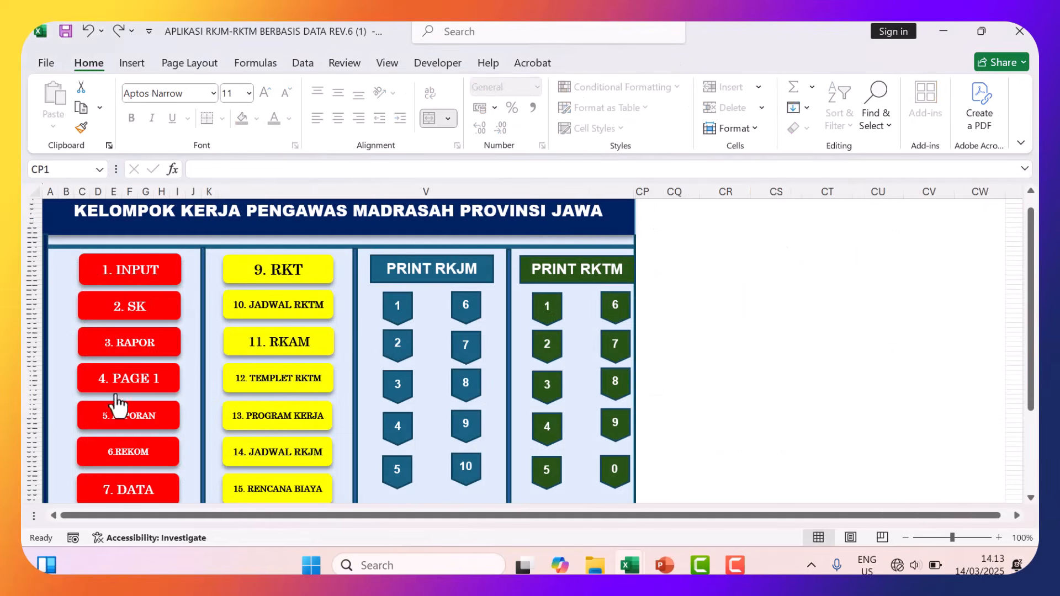
{"action": "left_click", "coordinate": [120, 456]}
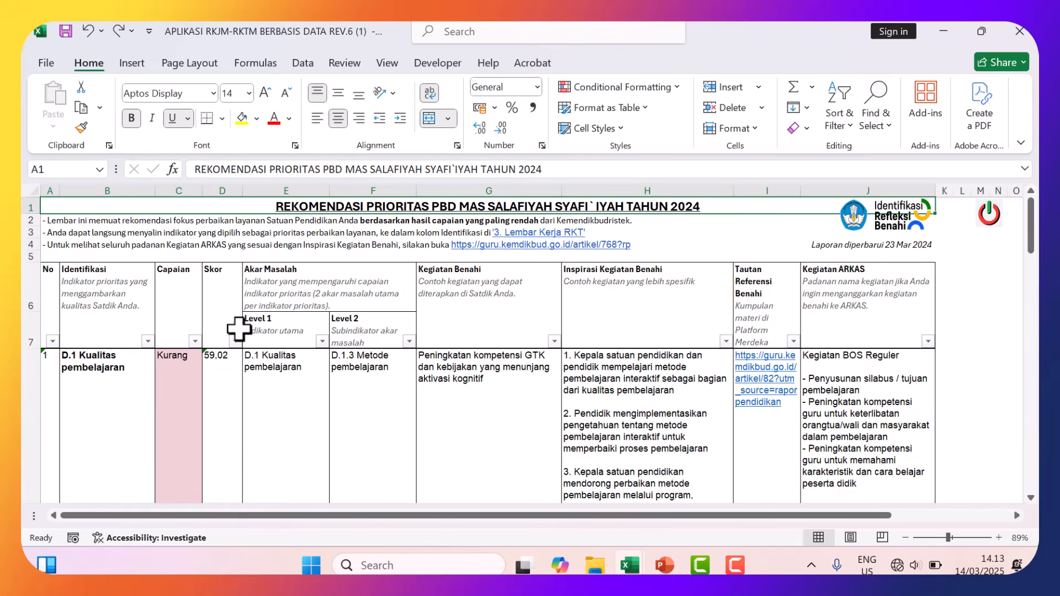
Switch to the 1. RAPOR-PBD-MIS DARUSSALAM workbook and examine its 2.1 REKOM. KESELURUHAN and 2.2 REKOM. PRIORITAS sheets.
{"action": "mouse_move", "coordinate": [635, 567]}
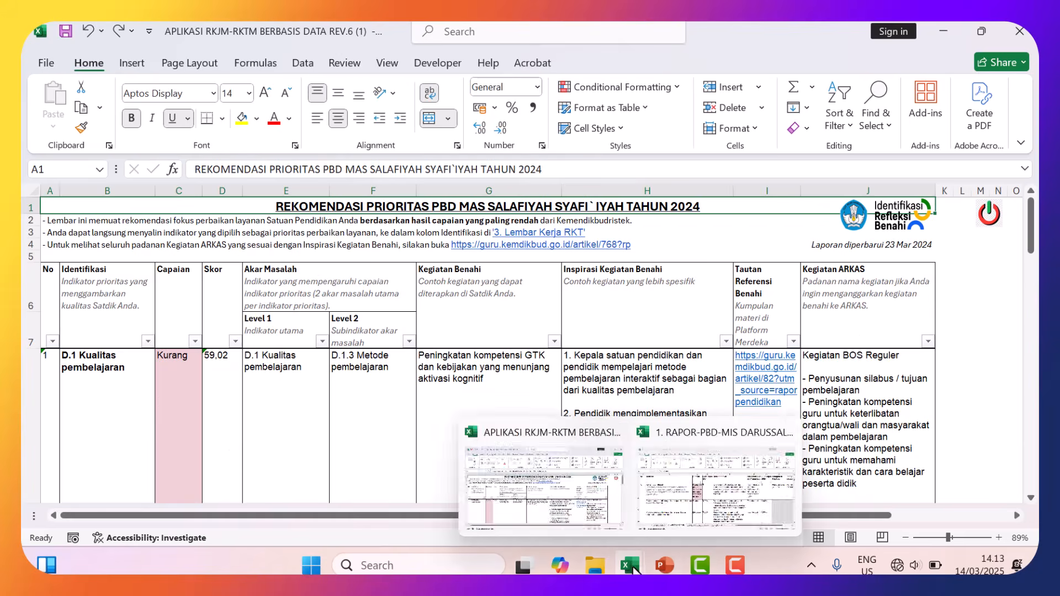
{"action": "left_click", "coordinate": [711, 492]}
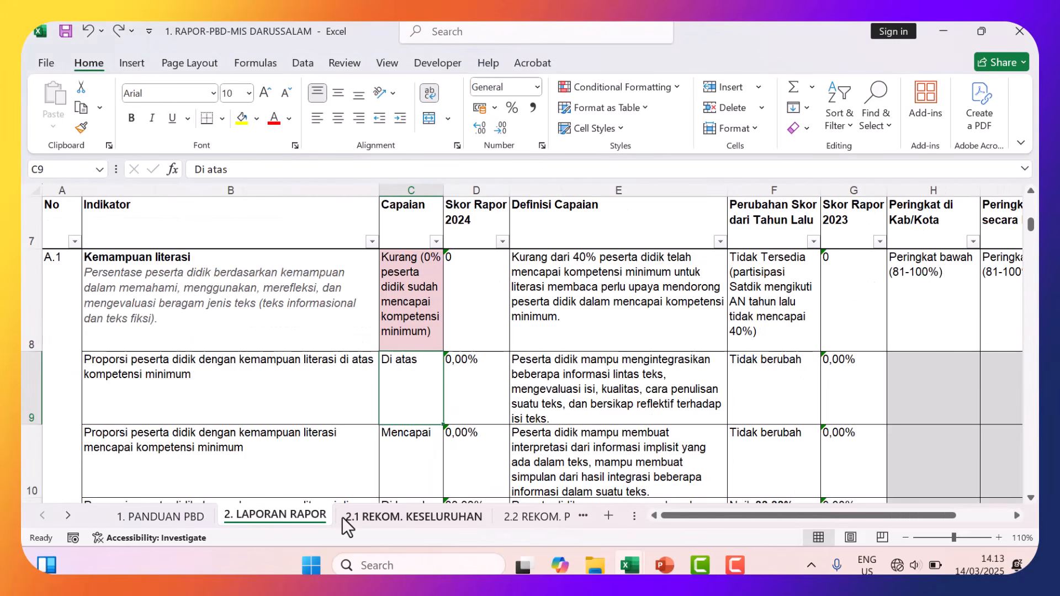
{"action": "left_click", "coordinate": [420, 519]}
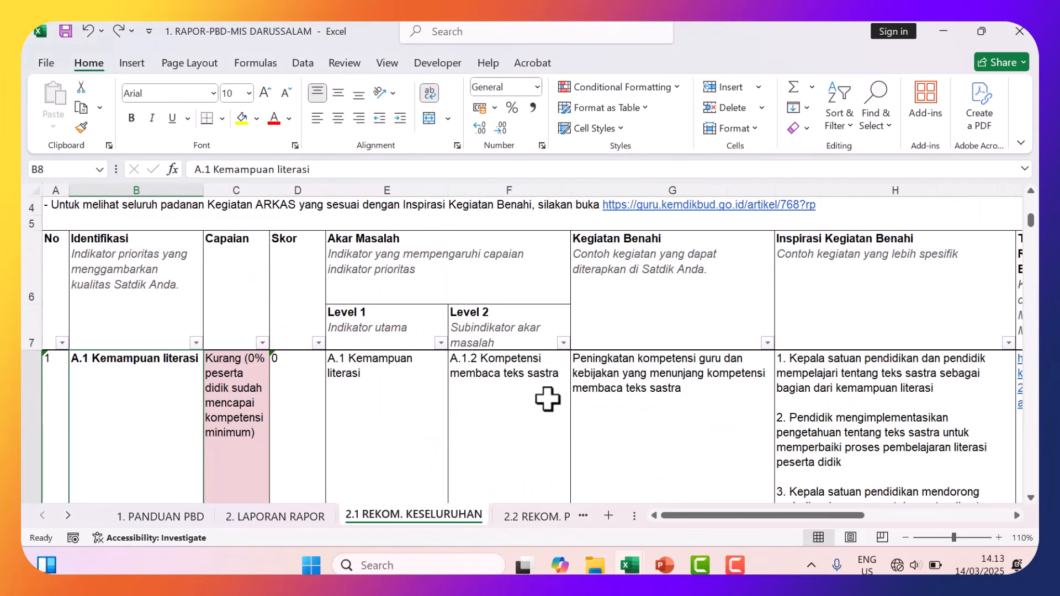
{"action": "left_click", "coordinate": [529, 516]}
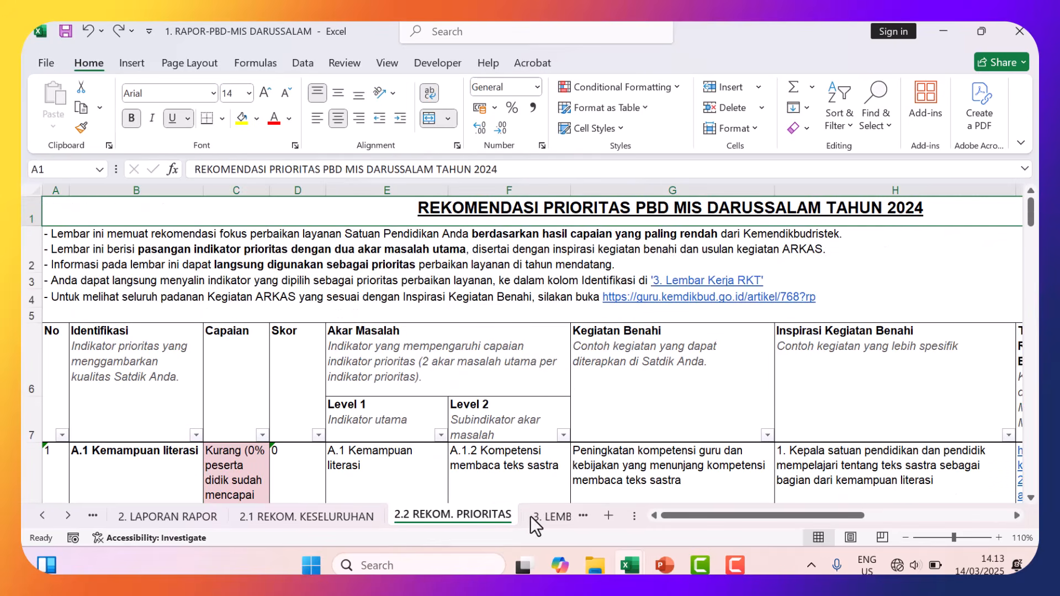
{"action": "scroll", "coordinate": [701, 400], "scroll_direction": "down", "scroll_amount": 1}
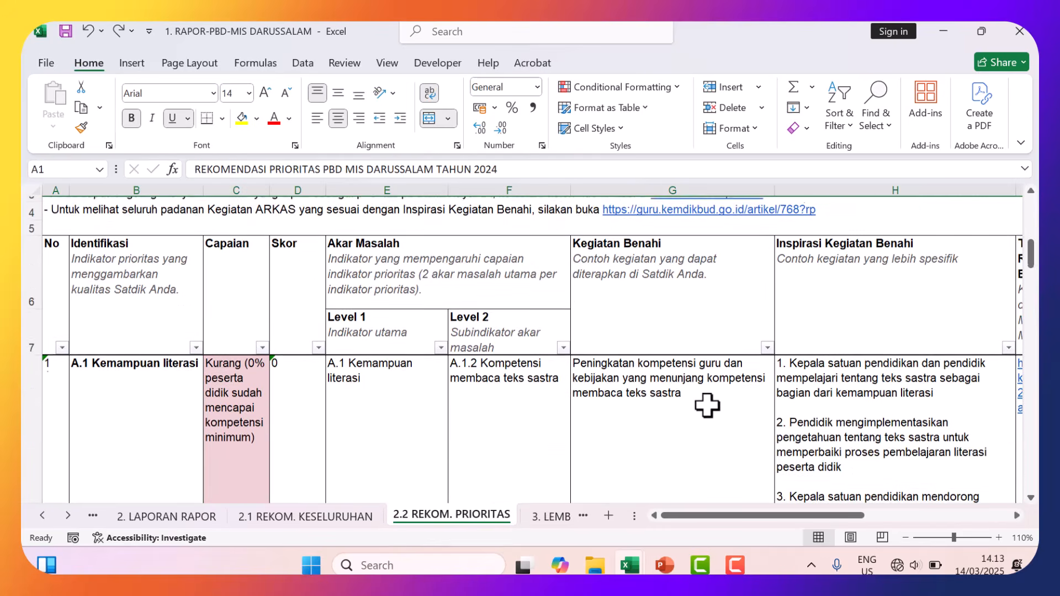
{"action": "left_click", "coordinate": [905, 539]}
{"action": "left_click", "coordinate": [905, 539]}
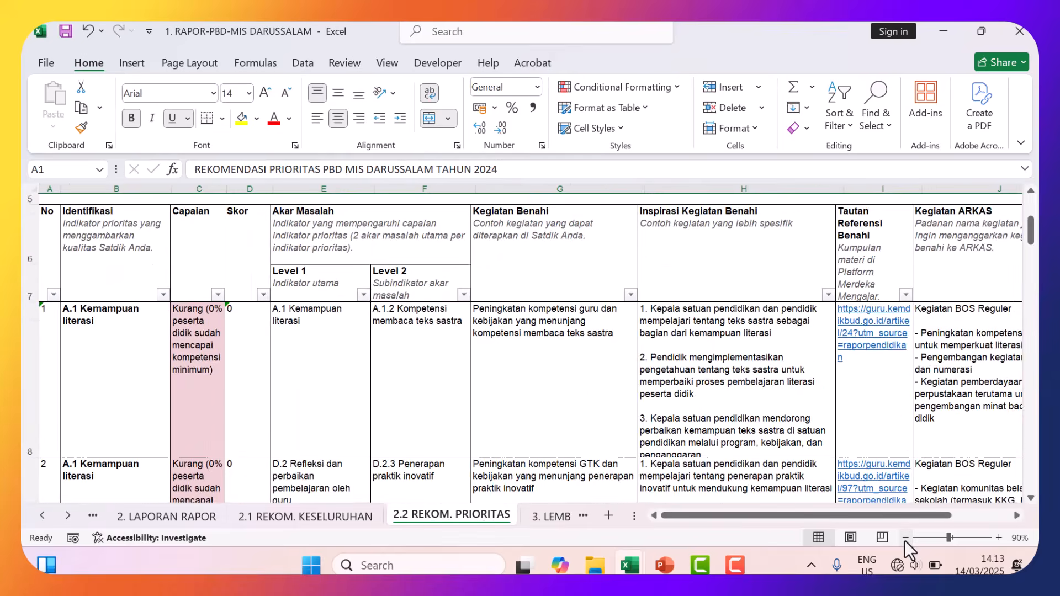
Look through the priority recommendations on the 2.2 REKOM. PRIORITAS sheet and return to the APLIKASI RKJM-RKTM workbook.
{"action": "left_click", "coordinate": [905, 538]}
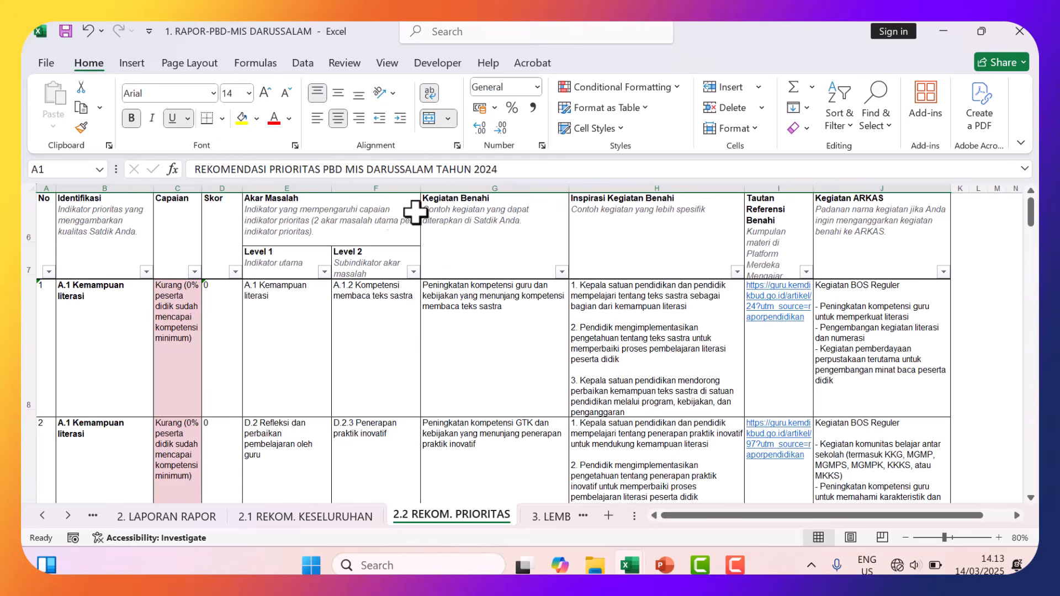
{"action": "scroll", "coordinate": [406, 327], "scroll_direction": "down", "scroll_amount": 4}
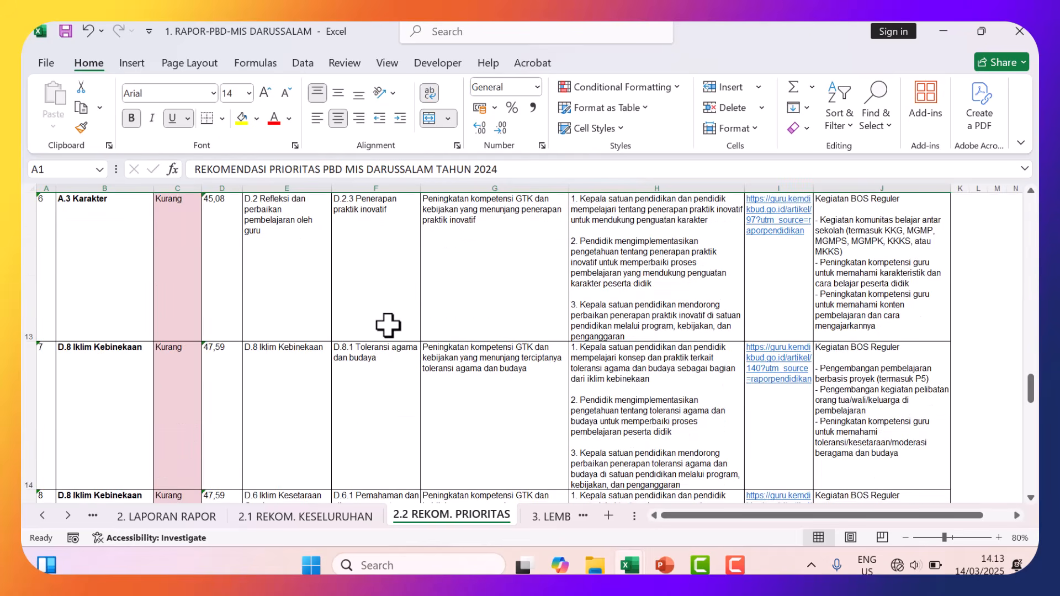
{"action": "scroll", "coordinate": [387, 324], "scroll_direction": "up", "scroll_amount": 6}
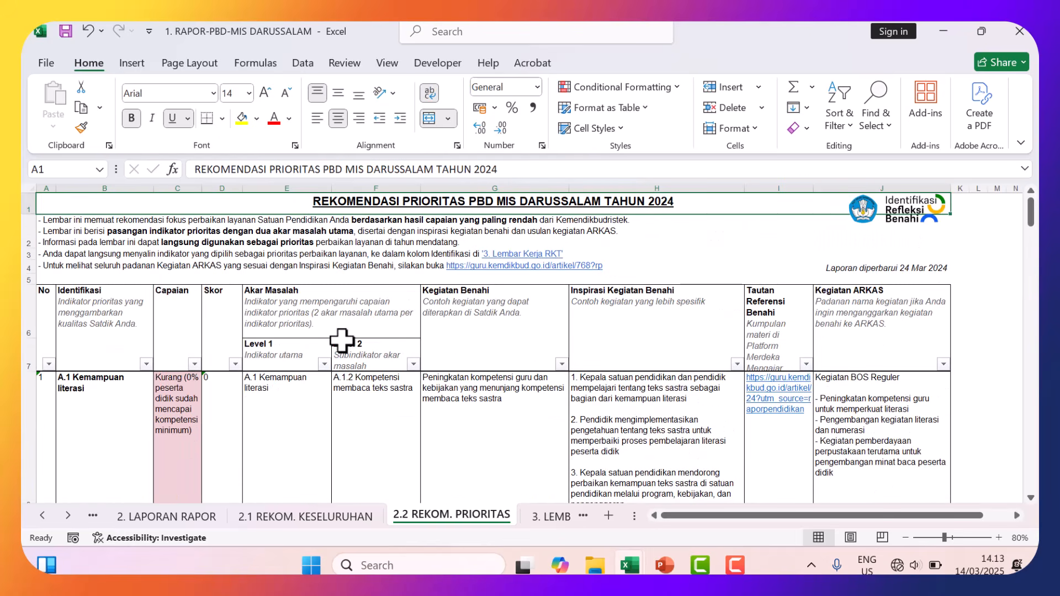
{"action": "mouse_move", "coordinate": [638, 566]}
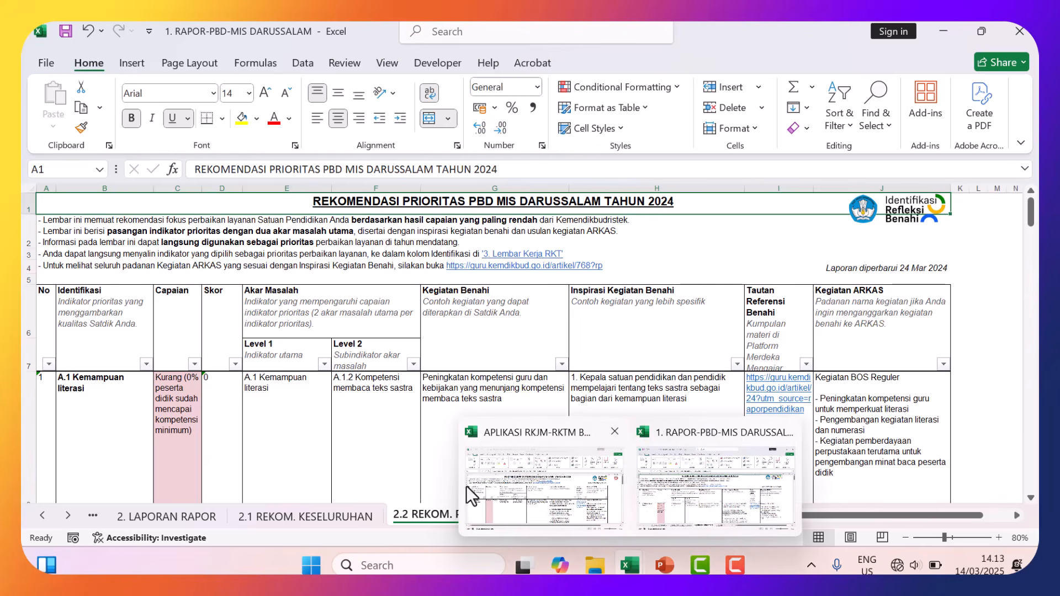
{"action": "left_click", "coordinate": [497, 482]}
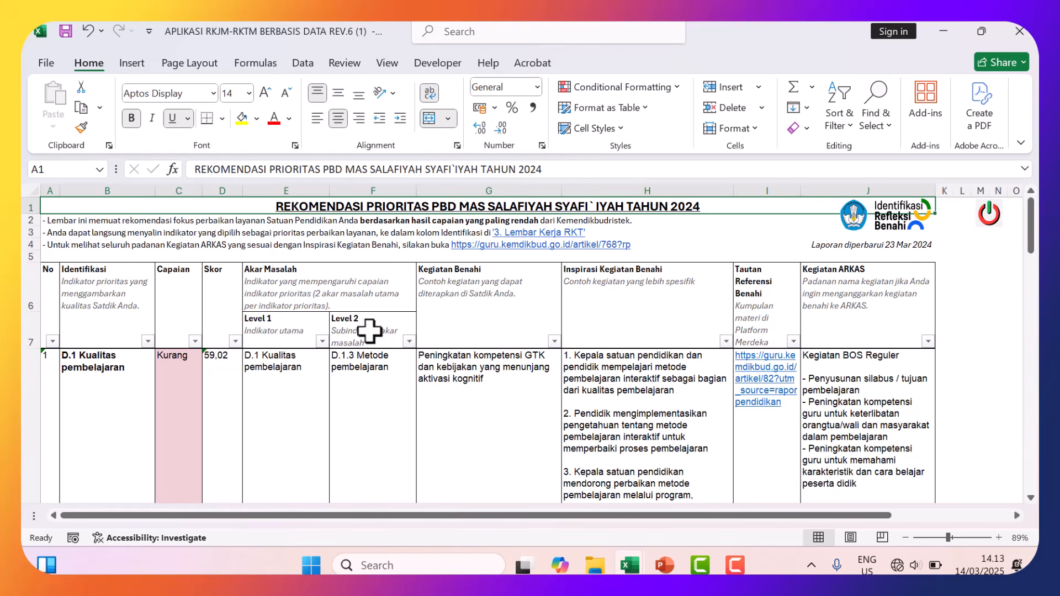
Switch to the PowerPoint guide to read the DATA instructions on slide 3, and return to the APLIKASI RKJM-RKTM workbook in Excel.
{"action": "mouse_move", "coordinate": [668, 569]}
{"action": "left_click", "coordinate": [653, 513]}
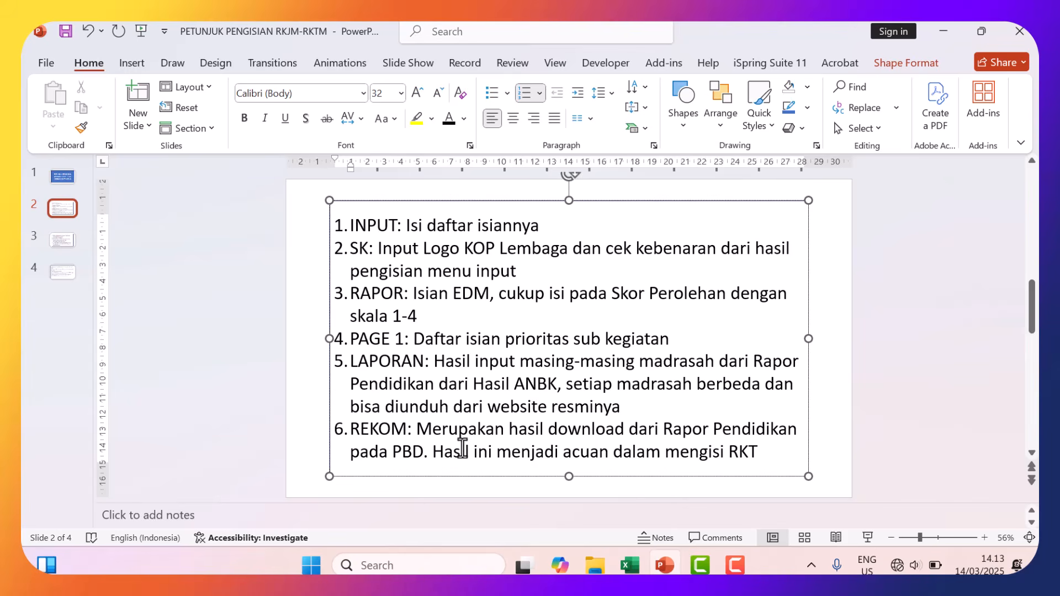
{"action": "left_click", "coordinate": [63, 242]}
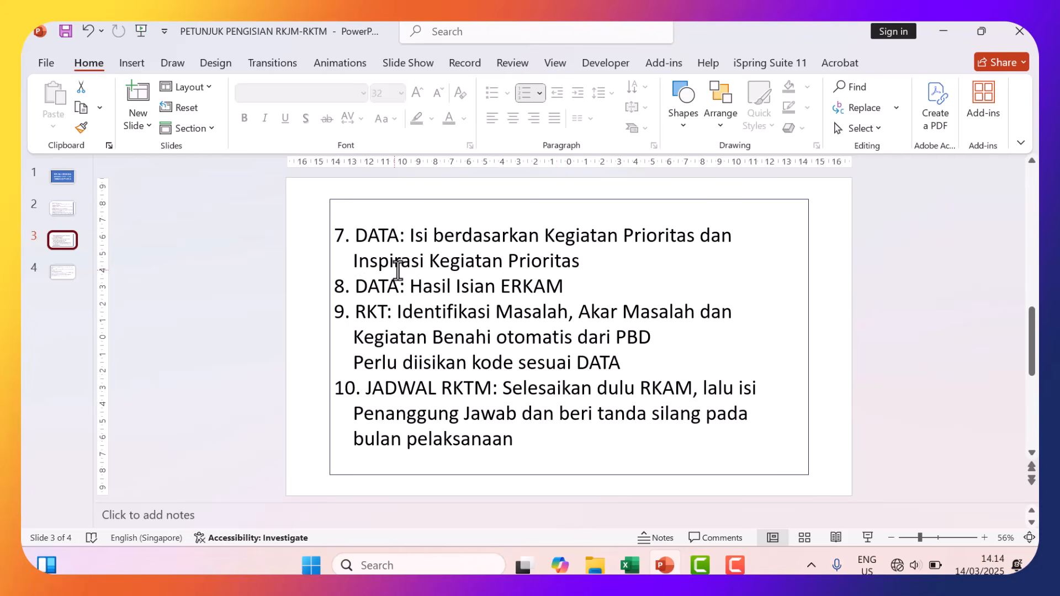
{"action": "left_click", "coordinate": [630, 564]}
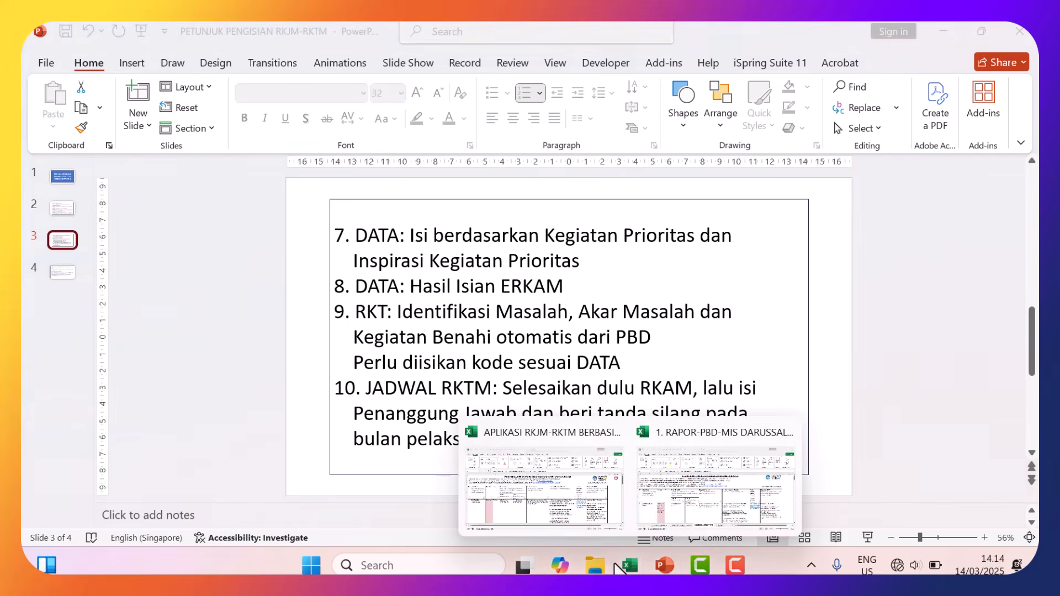
{"action": "left_click", "coordinate": [542, 489]}
Return to the main menu, open the 7. DATA sheet and examine its LITERASI and NUMERASI sections.
{"action": "left_click", "coordinate": [991, 223]}
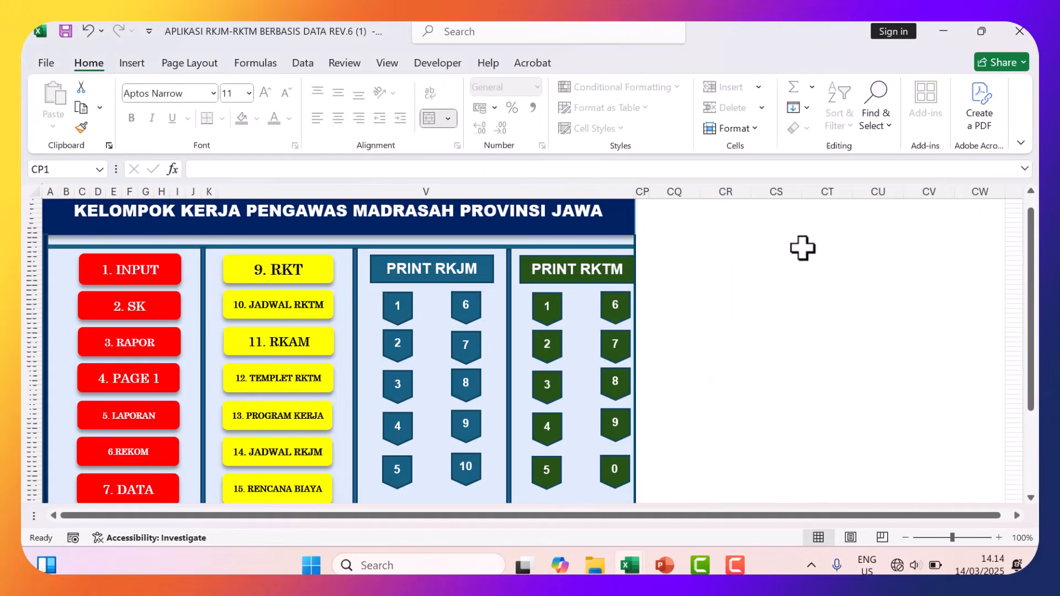
{"action": "left_click", "coordinate": [134, 487]}
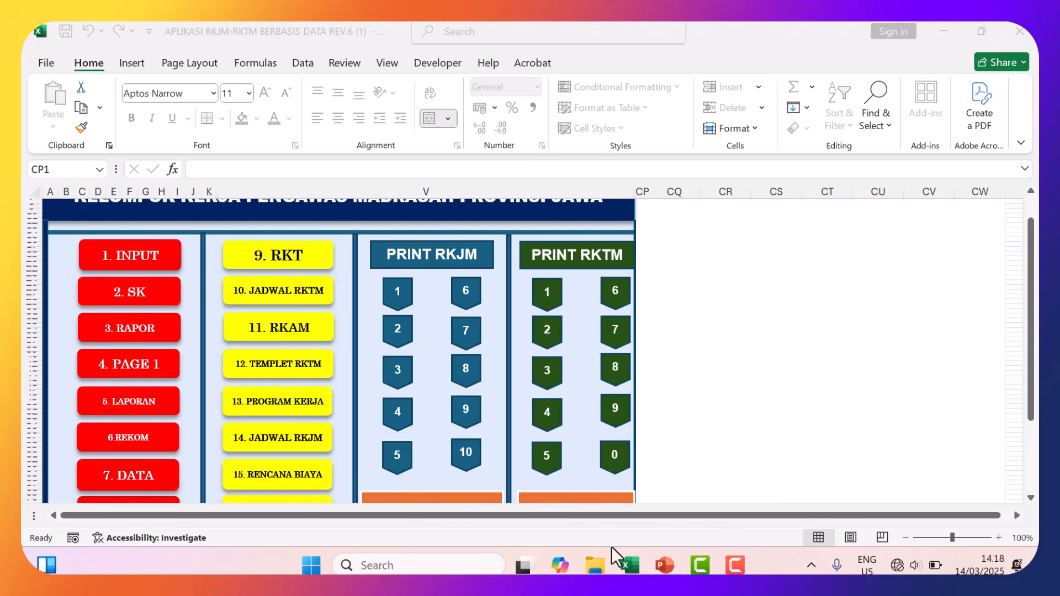
{"action": "mouse_move", "coordinate": [666, 572]}
{"action": "left_click", "coordinate": [133, 475]}
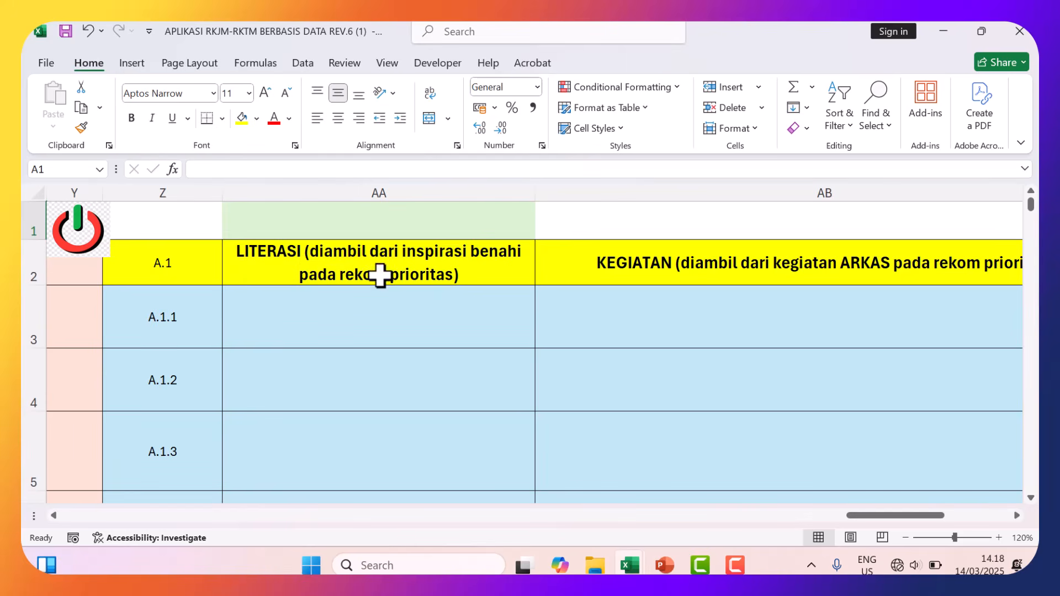
{"action": "scroll", "coordinate": [327, 345], "scroll_direction": "down", "scroll_amount": 2}
{"action": "scroll", "coordinate": [328, 348], "scroll_direction": "down", "scroll_amount": 3}
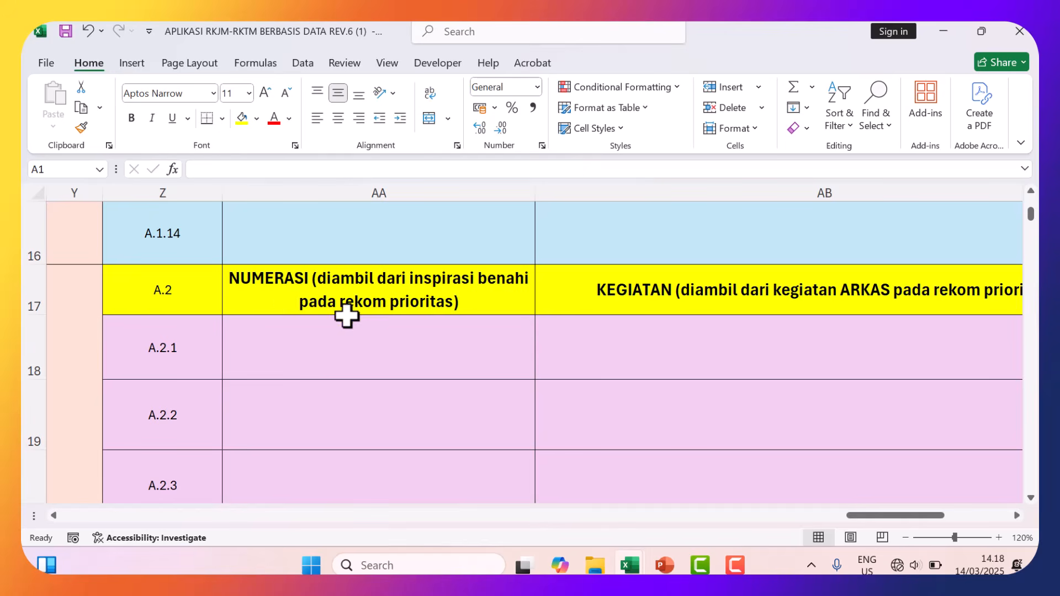
{"action": "scroll", "coordinate": [323, 321], "scroll_direction": "up", "scroll_amount": 5}
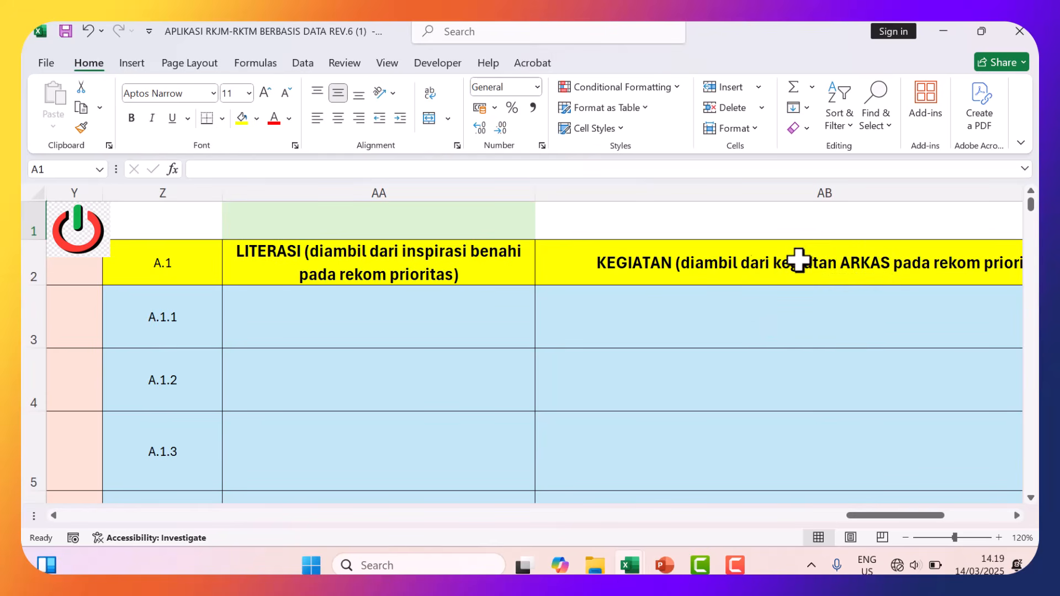
Go back through the main menu to the REKOM sheet and review its Inspirasi Kegiatan Benahi and Kegiatan ARKAS columns.
{"action": "left_click", "coordinate": [70, 235]}
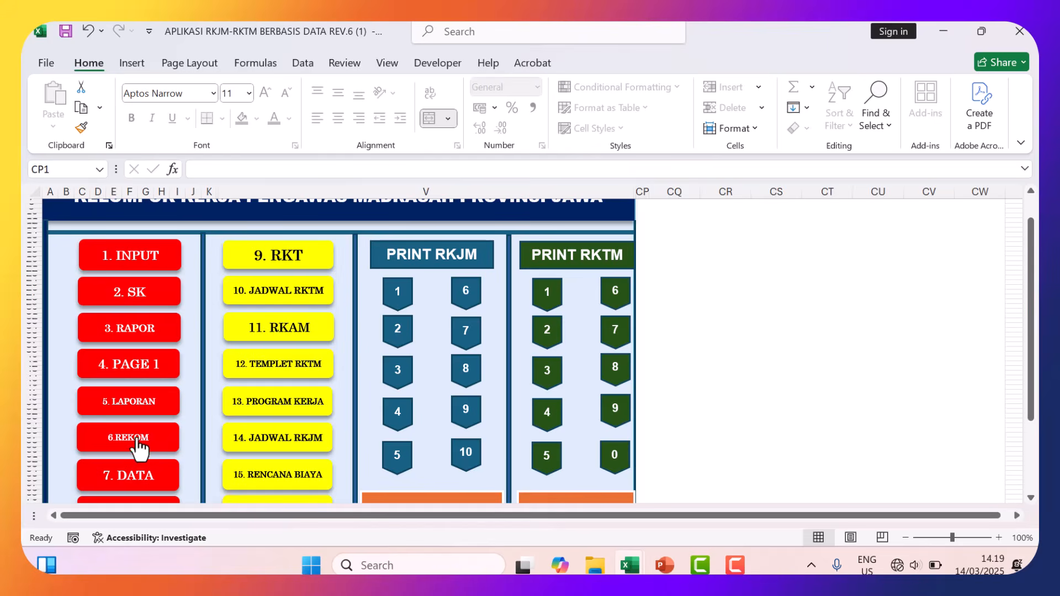
{"action": "left_click", "coordinate": [135, 440]}
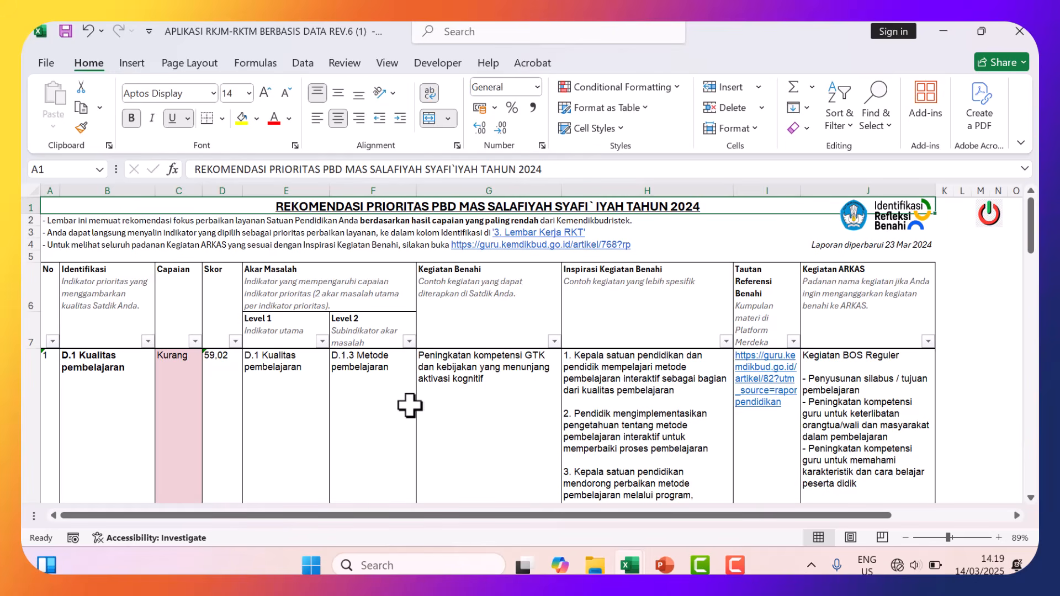
{"action": "mouse_move", "coordinate": [669, 570]}
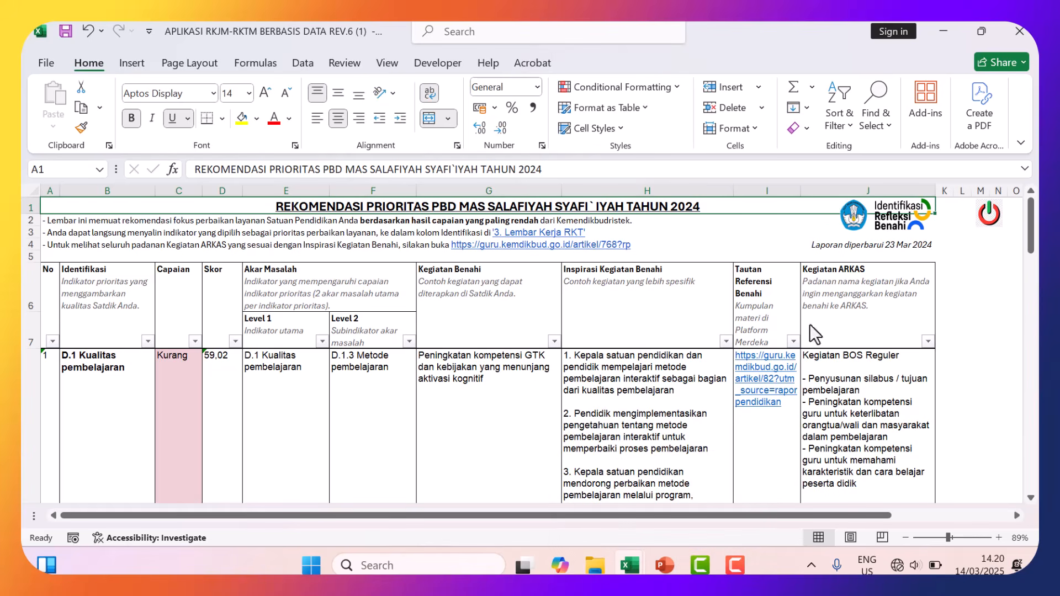
{"action": "scroll", "coordinate": [970, 225], "scroll_direction": "down", "scroll_amount": 3}
{"action": "scroll", "coordinate": [879, 322], "scroll_direction": "up", "scroll_amount": 3}
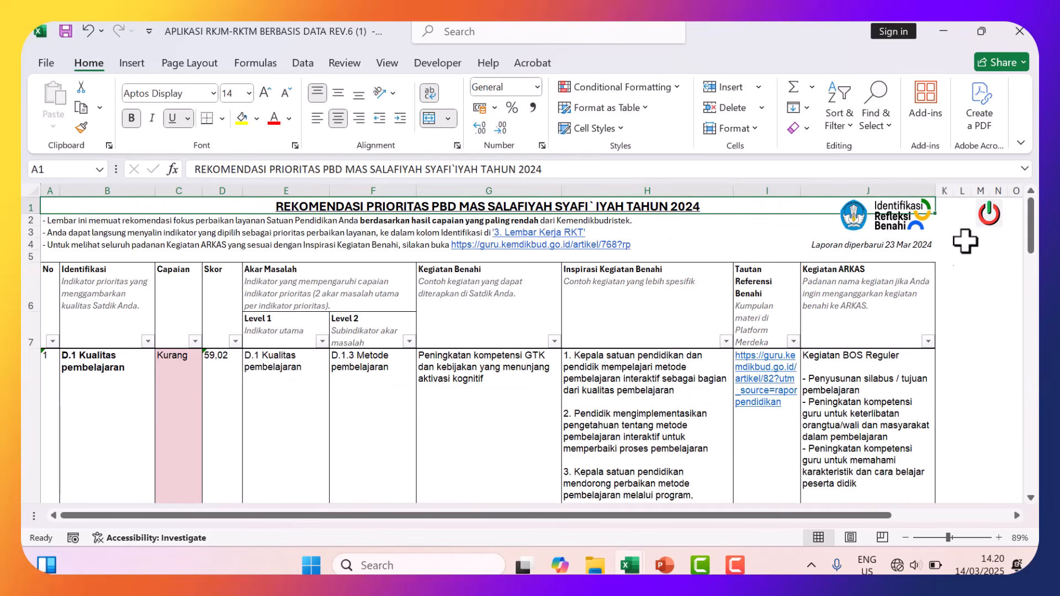
Leave REKOM through the main menu, reopen the 7. DATA sheet and find its PROGRAM DAN KEGIATAN section.
{"action": "left_click", "coordinate": [985, 219]}
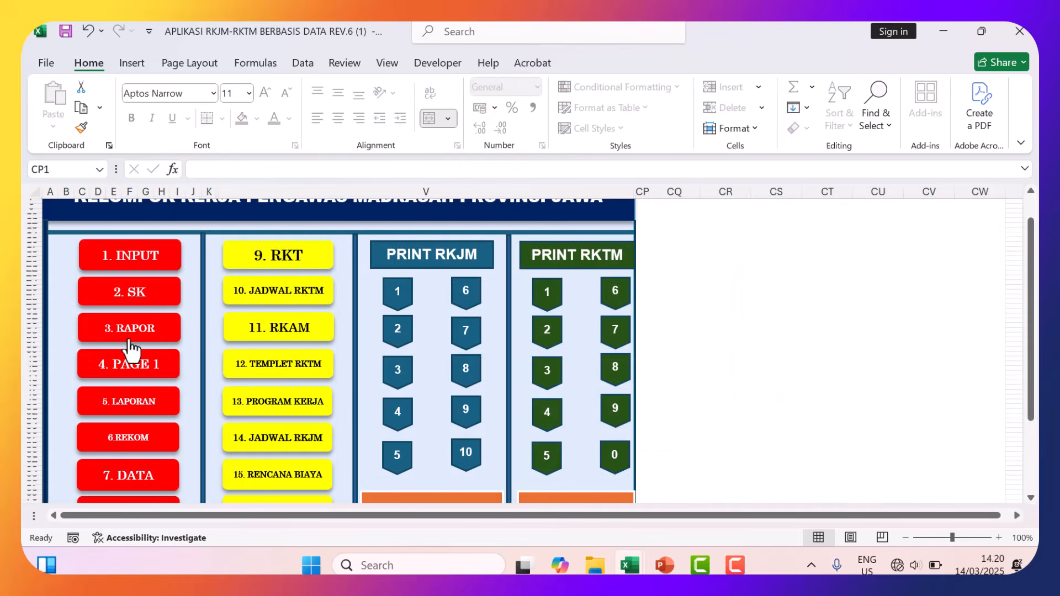
{"action": "left_click", "coordinate": [139, 479]}
{"action": "scroll", "coordinate": [407, 416], "scroll_direction": "down", "scroll_amount": 10}
{"action": "scroll", "coordinate": [408, 419], "scroll_direction": "down", "scroll_amount": 10}
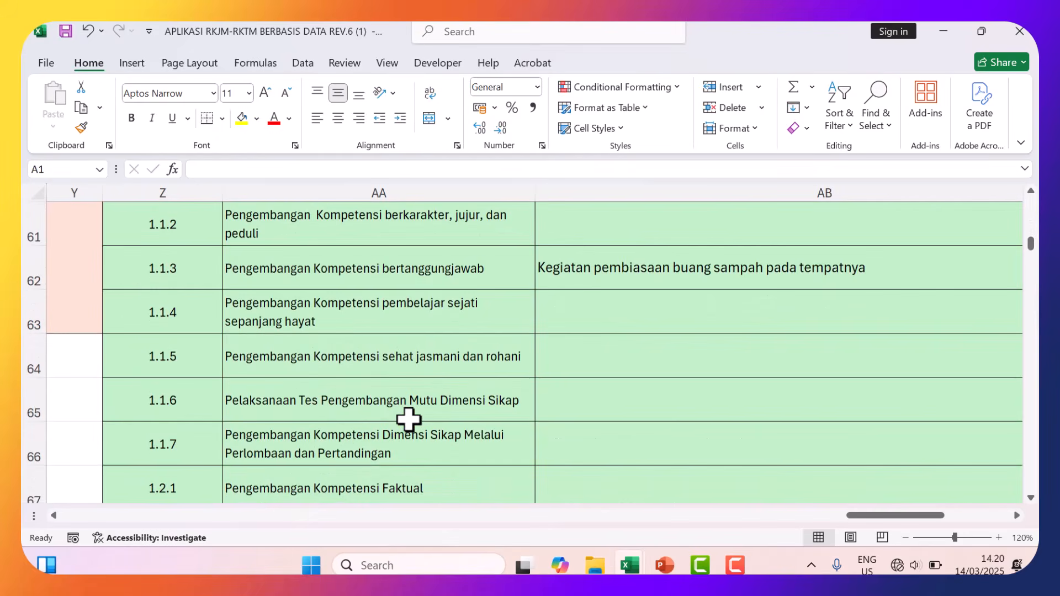
{"action": "scroll", "coordinate": [408, 419], "scroll_direction": "down", "scroll_amount": 3}
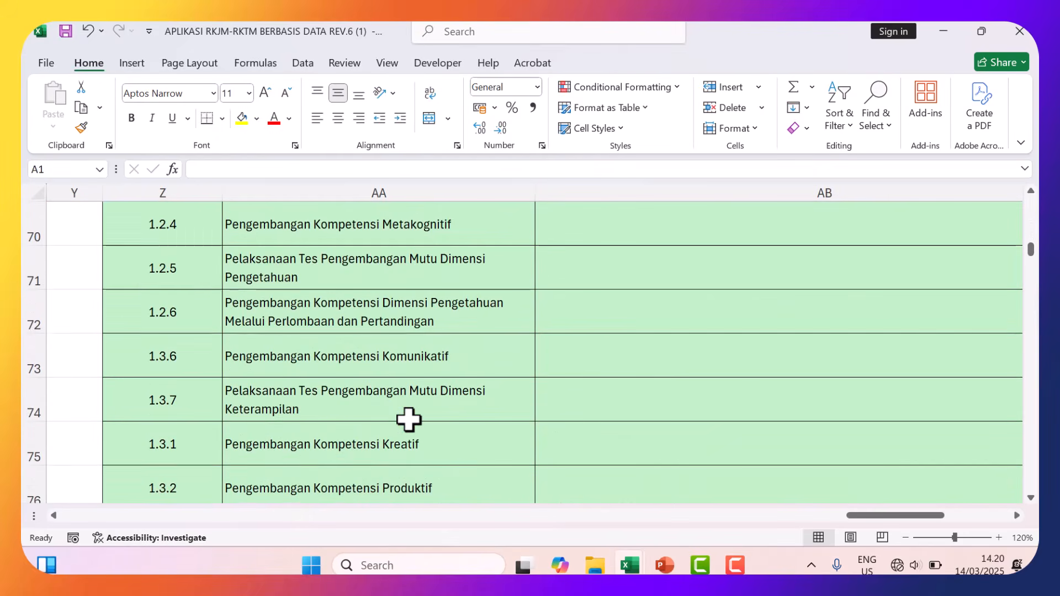
{"action": "scroll", "coordinate": [408, 420], "scroll_direction": "up", "scroll_amount": 5}
{"action": "scroll", "coordinate": [409, 420], "scroll_direction": "down", "scroll_amount": 1}
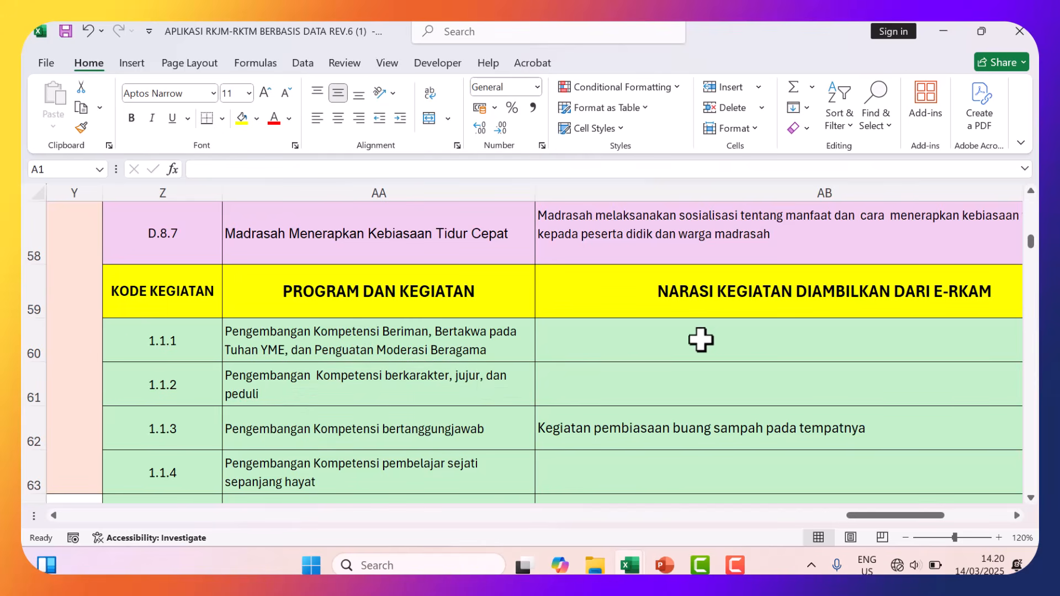
Examine the activity codes and E-RKAM activity narratives in the PROGRAM DAN KEGIATAN section, and go back to the top of the sheet.
{"action": "scroll", "coordinate": [710, 338], "scroll_direction": "down", "scroll_amount": 1}
{"action": "scroll", "coordinate": [710, 338], "scroll_direction": "down", "scroll_amount": 2}
{"action": "scroll", "coordinate": [712, 342], "scroll_direction": "up", "scroll_amount": 5}
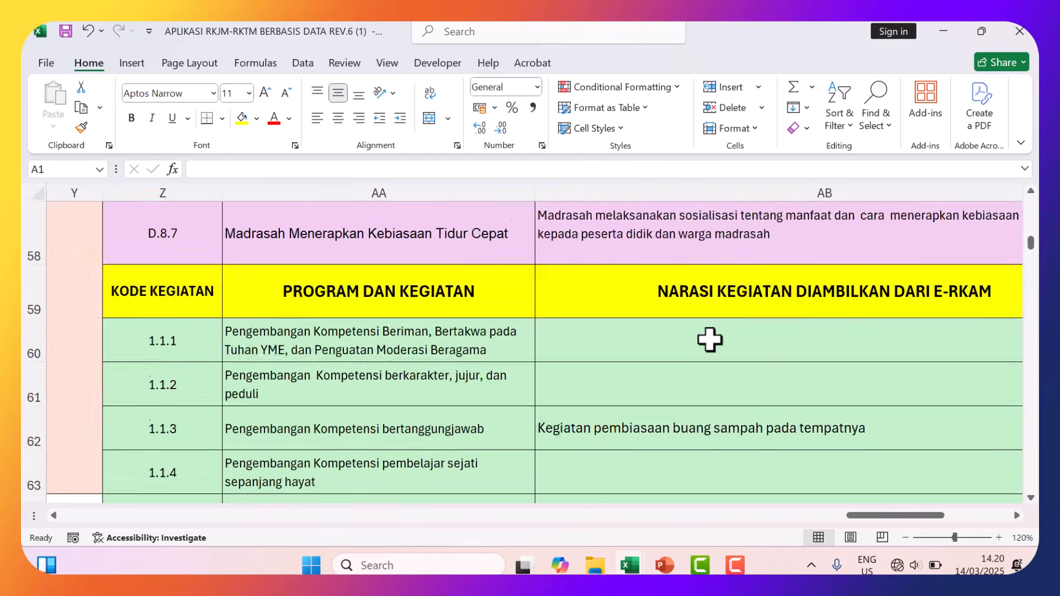
{"action": "scroll", "coordinate": [725, 363], "scroll_direction": "down", "scroll_amount": 1}
{"action": "scroll", "coordinate": [725, 362], "scroll_direction": "down", "scroll_amount": 1}
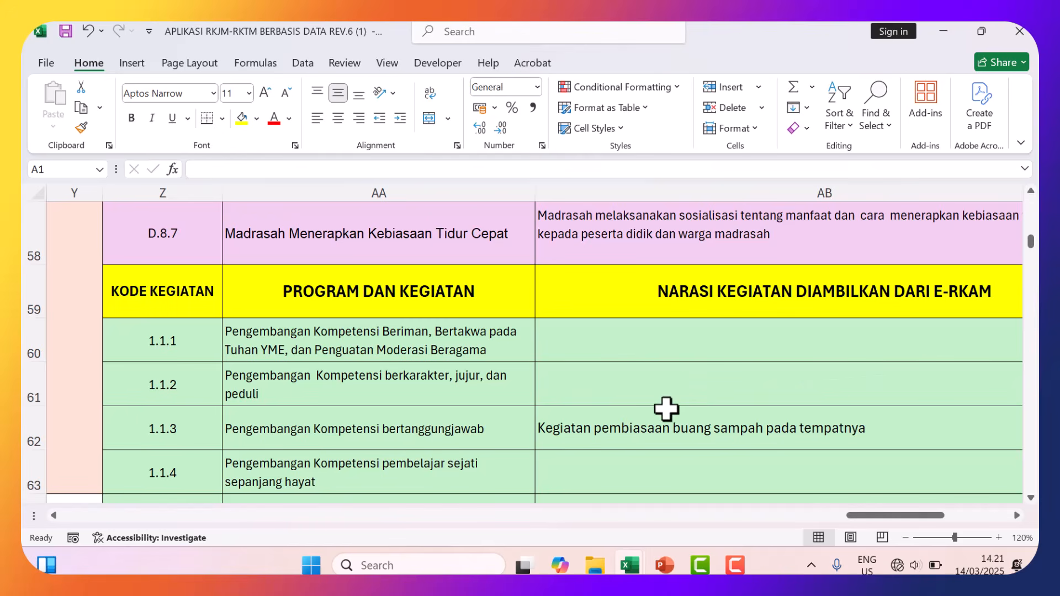
{"action": "scroll", "coordinate": [666, 408], "scroll_direction": "down", "scroll_amount": 2}
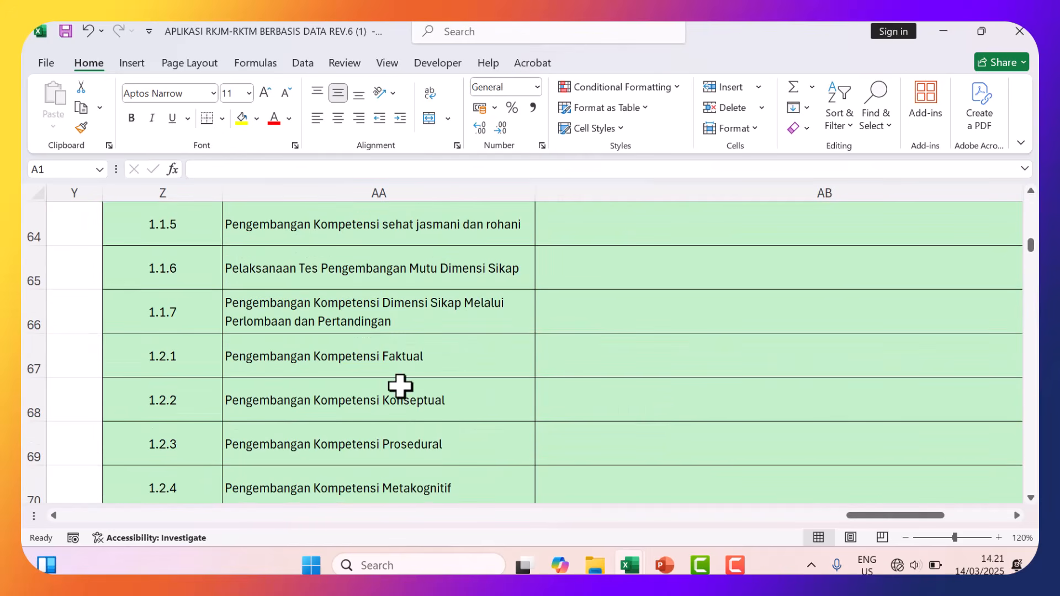
{"action": "scroll", "coordinate": [400, 386], "scroll_direction": "down", "scroll_amount": 2}
{"action": "scroll", "coordinate": [400, 386], "scroll_direction": "down", "scroll_amount": 1}
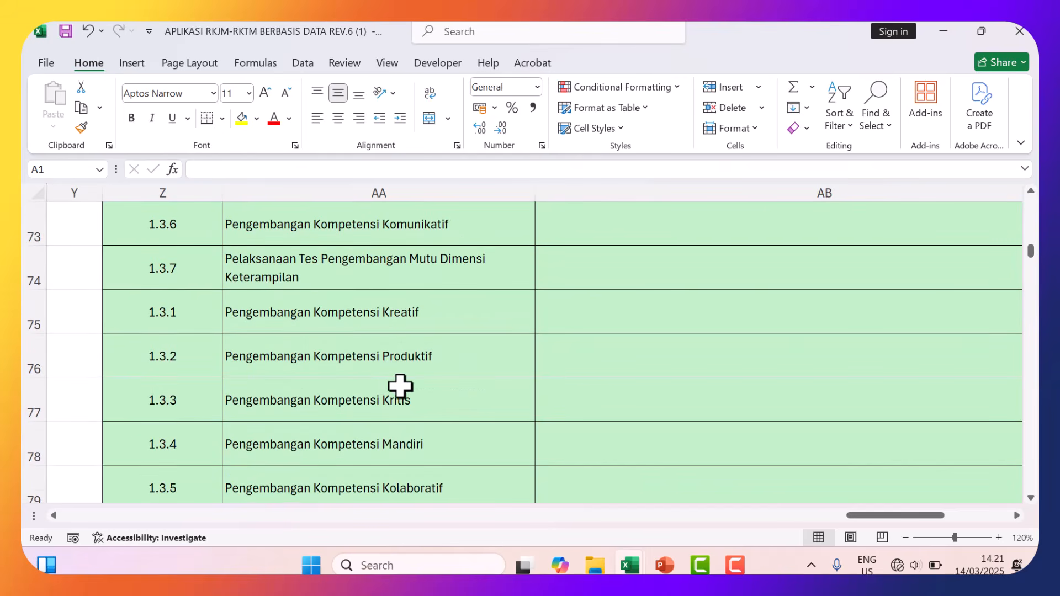
{"action": "scroll", "coordinate": [351, 319], "scroll_direction": "down", "scroll_amount": 1}
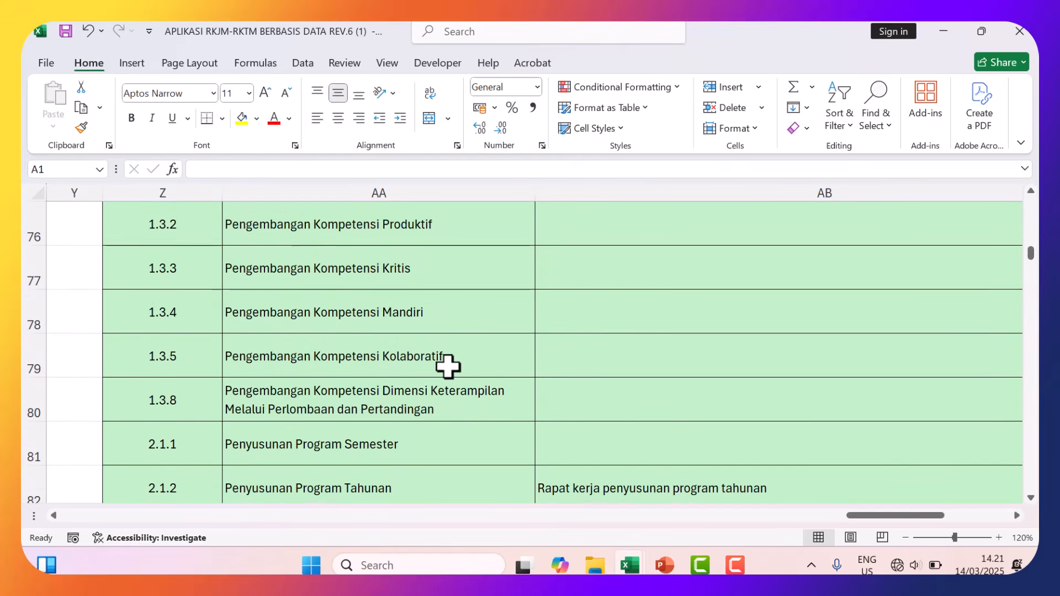
{"action": "scroll", "coordinate": [404, 352], "scroll_direction": "down", "scroll_amount": 1}
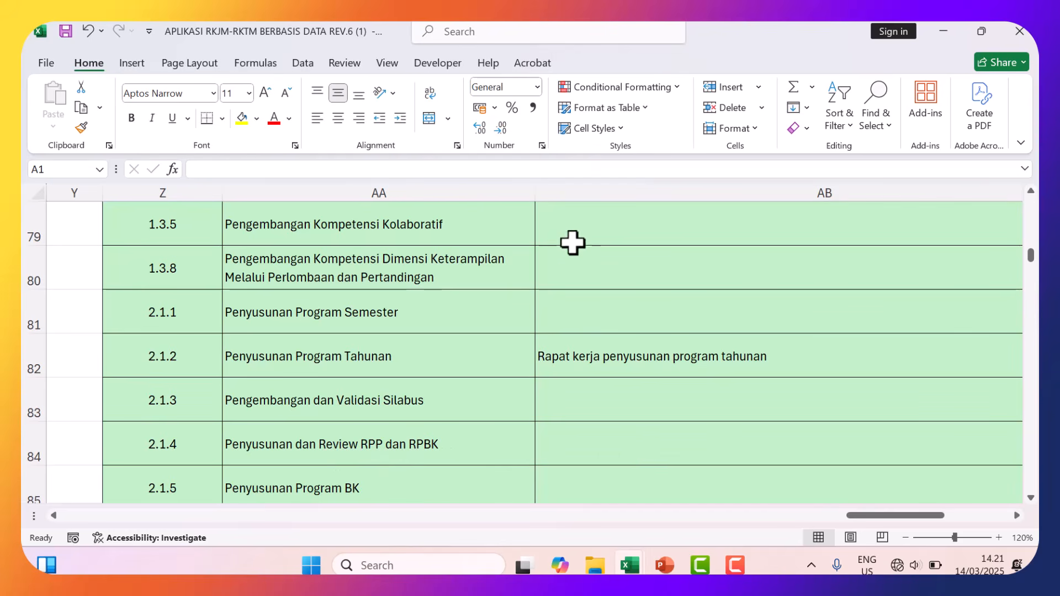
{"action": "scroll", "coordinate": [589, 289], "scroll_direction": "up", "scroll_amount": 7}
{"action": "scroll", "coordinate": [589, 295], "scroll_direction": "up", "scroll_amount": 2}
{"action": "scroll", "coordinate": [588, 294], "scroll_direction": "down", "scroll_amount": 3}
{"action": "scroll", "coordinate": [582, 294], "scroll_direction": "up", "scroll_amount": 10}
{"action": "scroll", "coordinate": [567, 302], "scroll_direction": "up", "scroll_amount": 10}
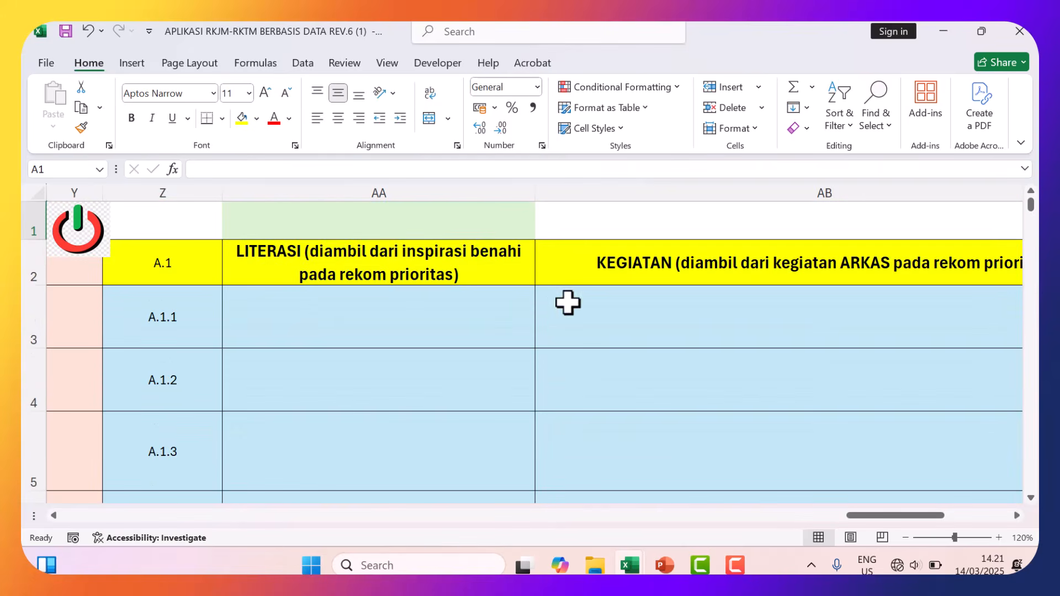
Return to the main menu, open the 8. DATA sheet and look through its RKAM 2025 activity and budget table.
{"action": "left_click", "coordinate": [79, 232]}
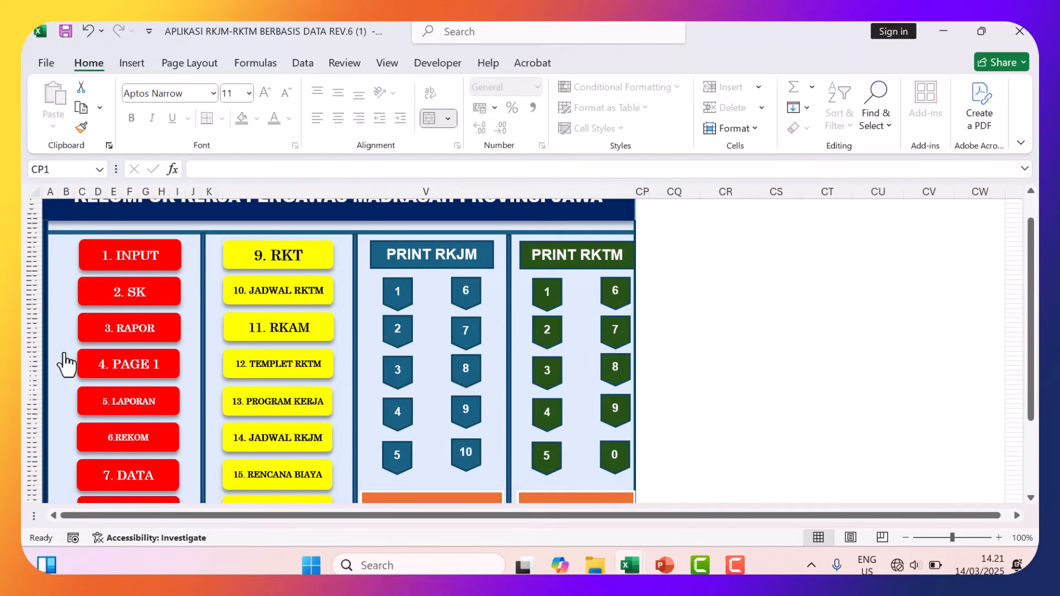
{"action": "scroll", "coordinate": [135, 472], "scroll_direction": "down", "scroll_amount": 2}
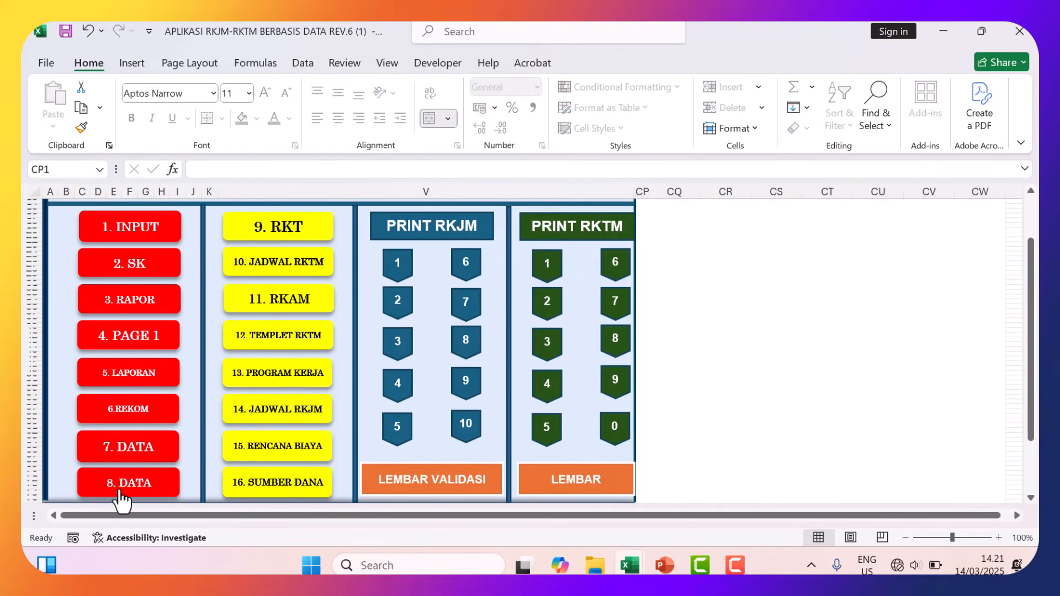
{"action": "left_click", "coordinate": [120, 489]}
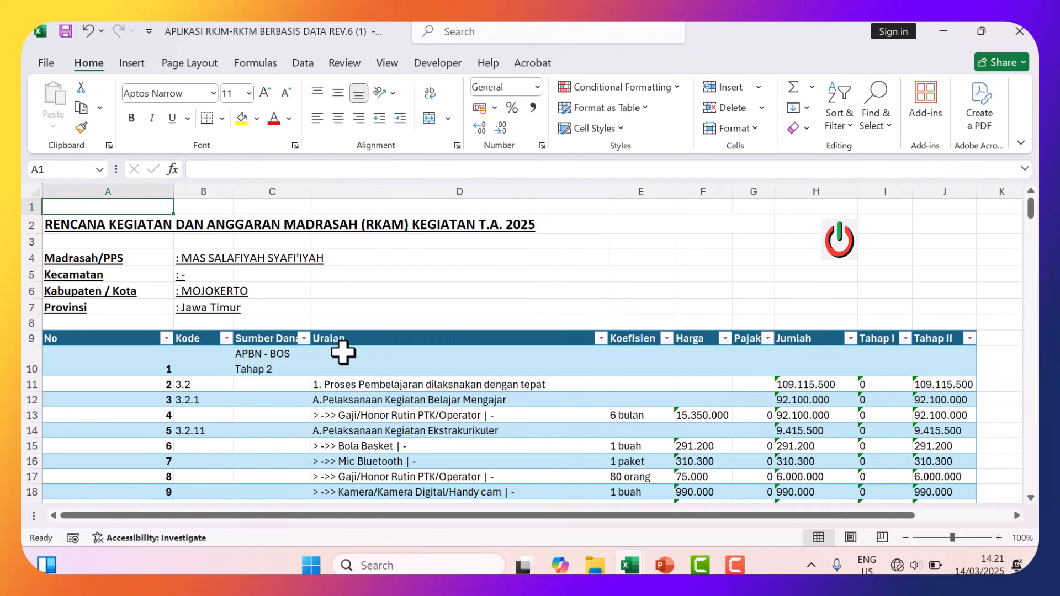
{"action": "scroll", "coordinate": [343, 353], "scroll_direction": "down", "scroll_amount": 1}
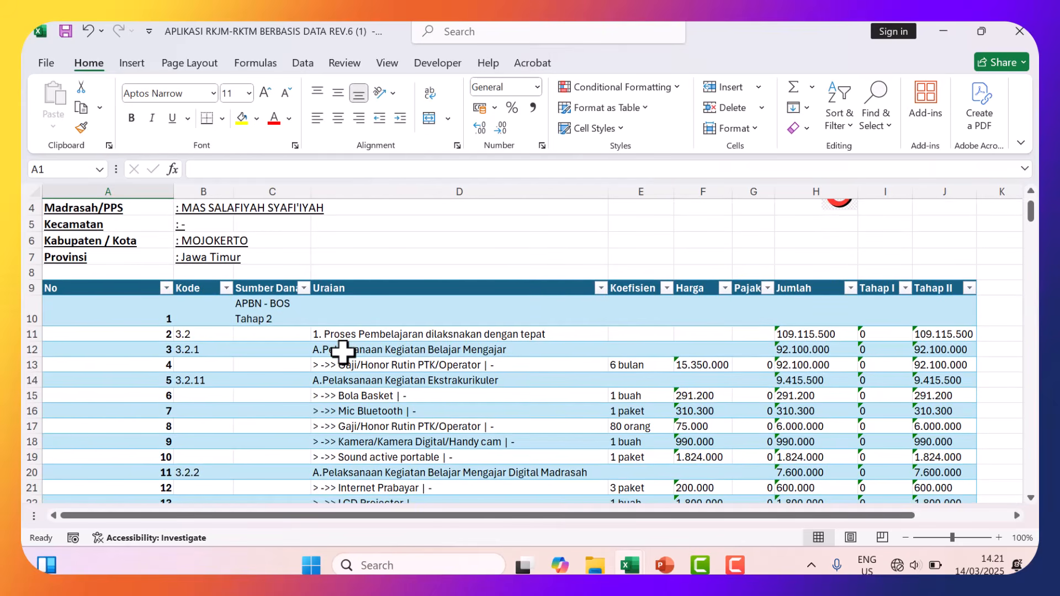
{"action": "scroll", "coordinate": [350, 334], "scroll_direction": "up", "scroll_amount": 1}
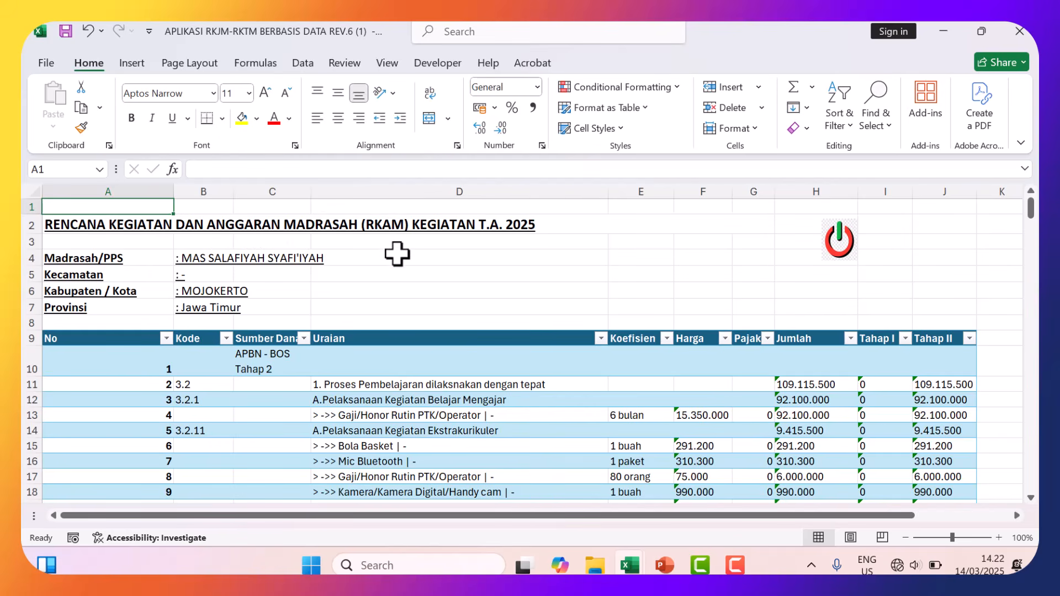
{"action": "scroll", "coordinate": [397, 255], "scroll_direction": "down", "scroll_amount": 2}
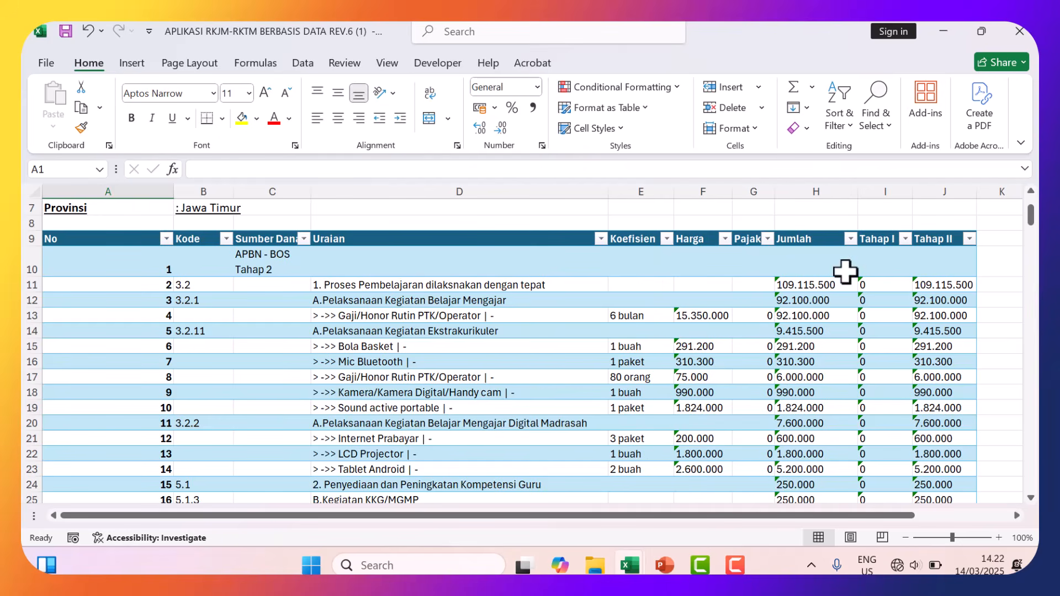
{"action": "scroll", "coordinate": [400, 270], "scroll_direction": "down", "scroll_amount": 7}
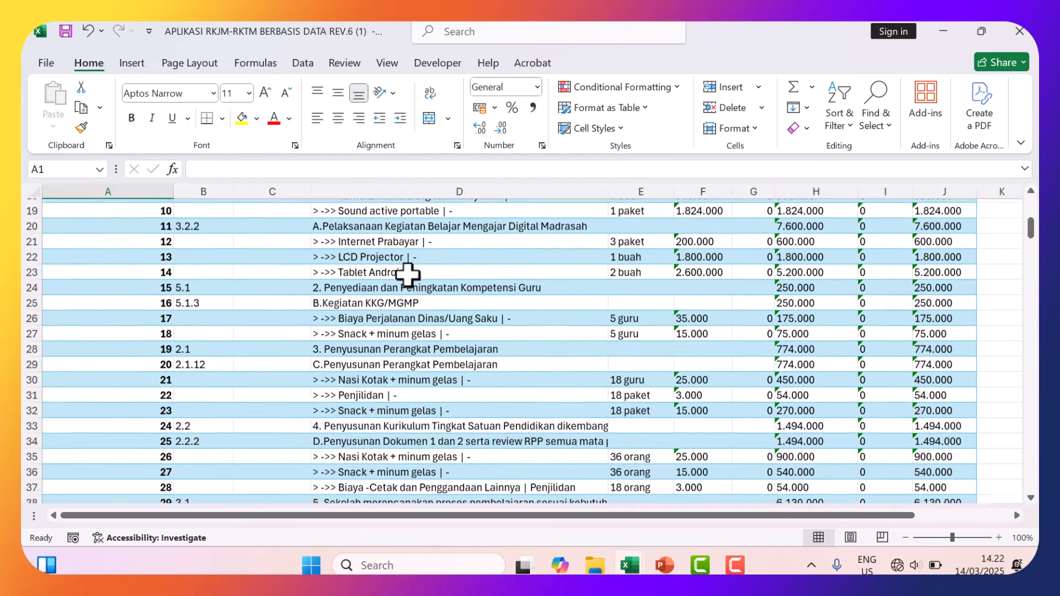
Examine the coded activities, unit quantities and prices in the 8. DATA budget table, and return to the main menu.
{"action": "scroll", "coordinate": [406, 298], "scroll_direction": "down", "scroll_amount": 4}
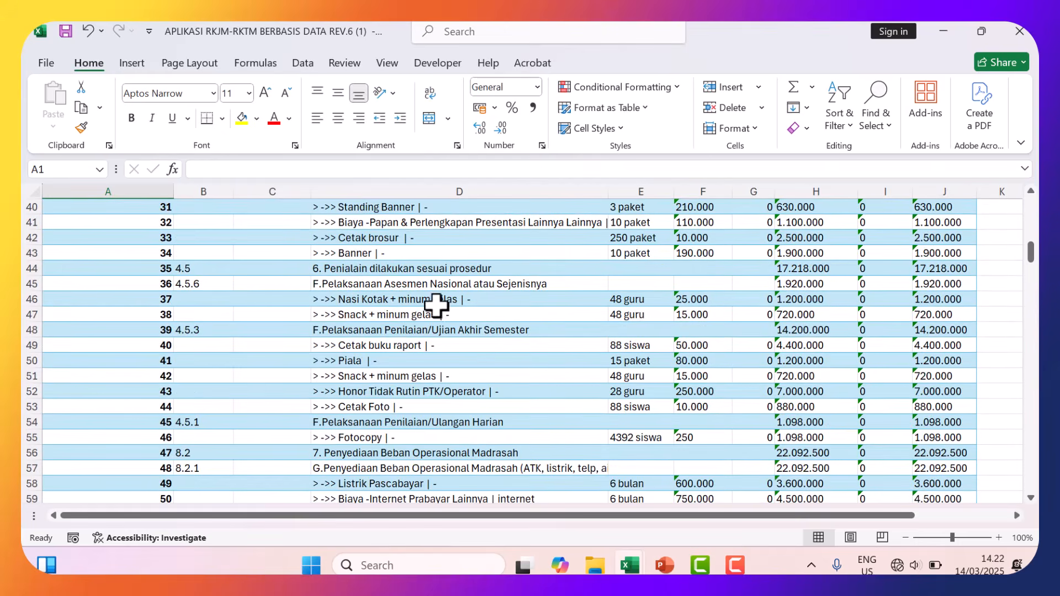
{"action": "scroll", "coordinate": [493, 339], "scroll_direction": "up", "scroll_amount": 1}
{"action": "scroll", "coordinate": [493, 339], "scroll_direction": "up", "scroll_amount": 6}
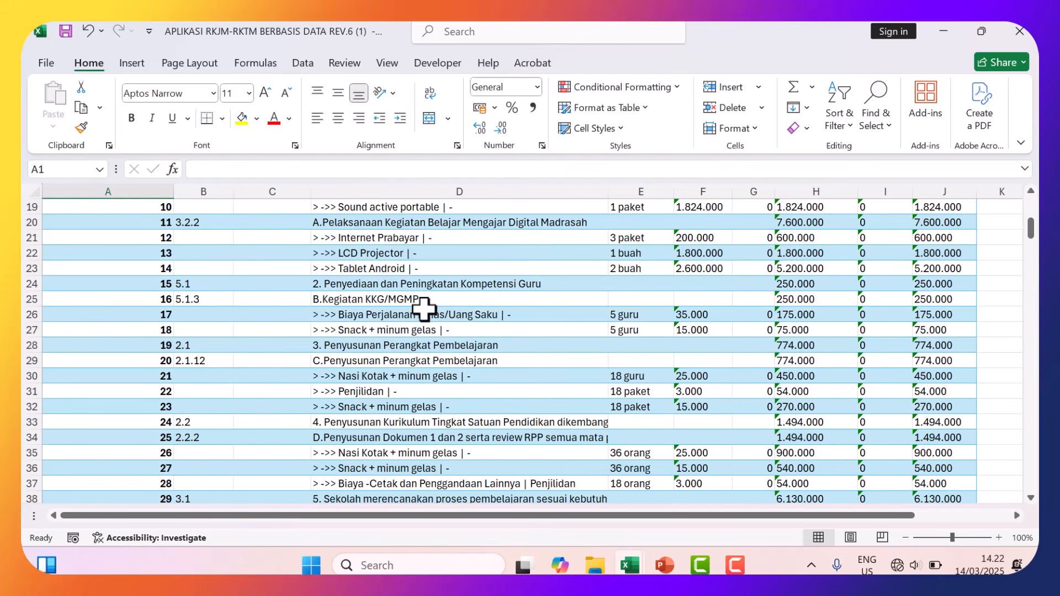
{"action": "scroll", "coordinate": [423, 308], "scroll_direction": "down", "scroll_amount": 1}
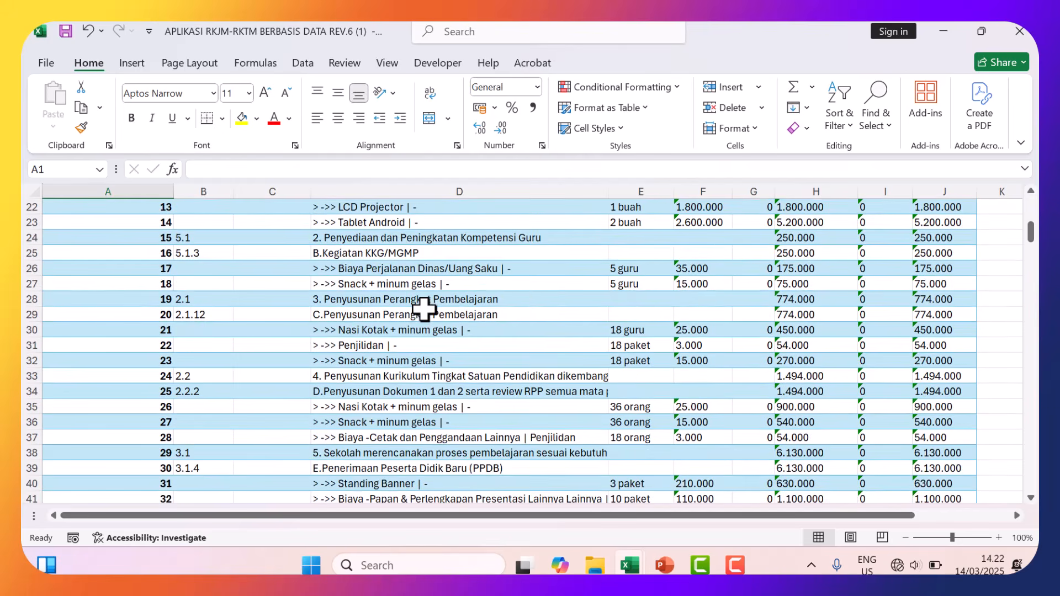
{"action": "scroll", "coordinate": [424, 308], "scroll_direction": "up", "scroll_amount": 3}
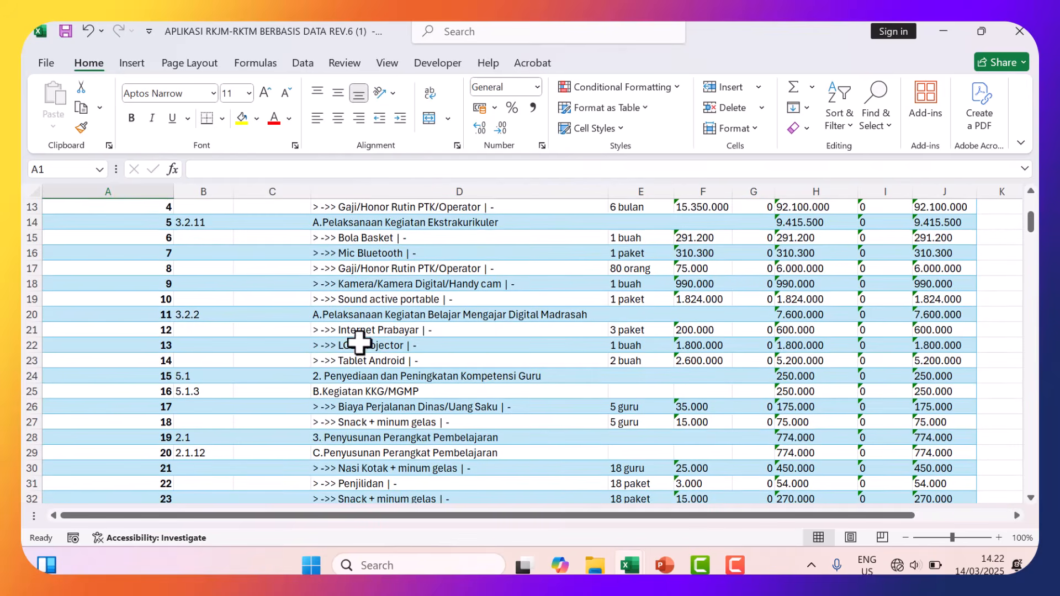
{"action": "scroll", "coordinate": [425, 343], "scroll_direction": "up", "scroll_amount": 4}
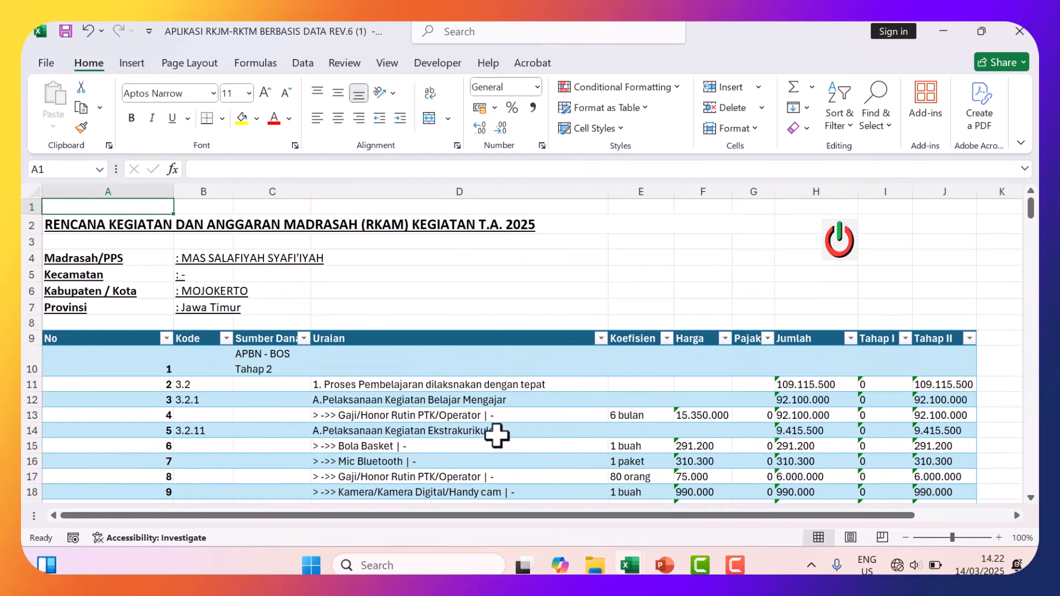
{"action": "scroll", "coordinate": [489, 411], "scroll_direction": "down", "scroll_amount": 1}
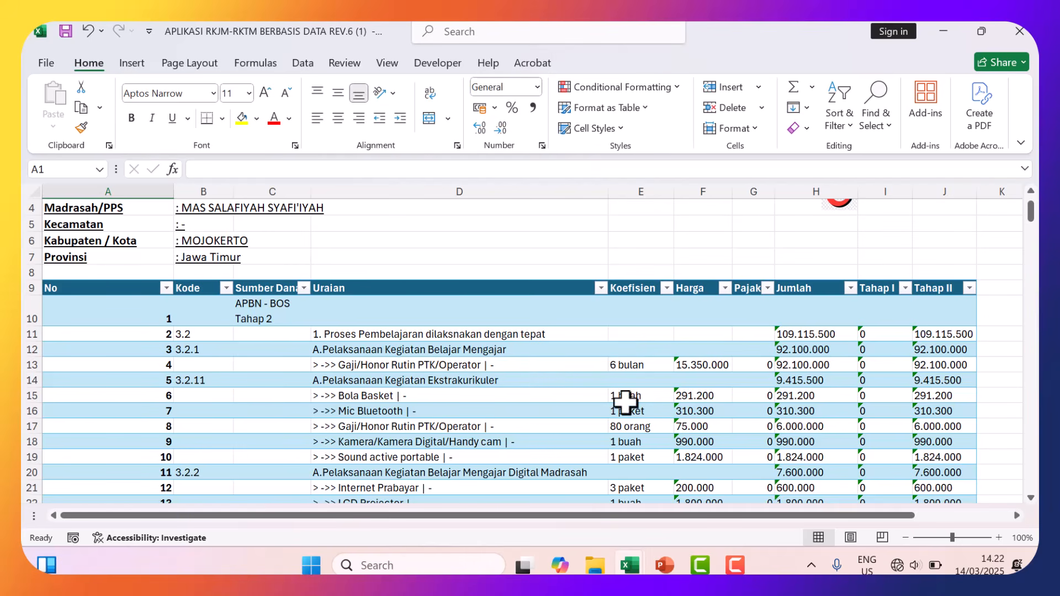
{"action": "scroll", "coordinate": [758, 386], "scroll_direction": "up", "scroll_amount": 1}
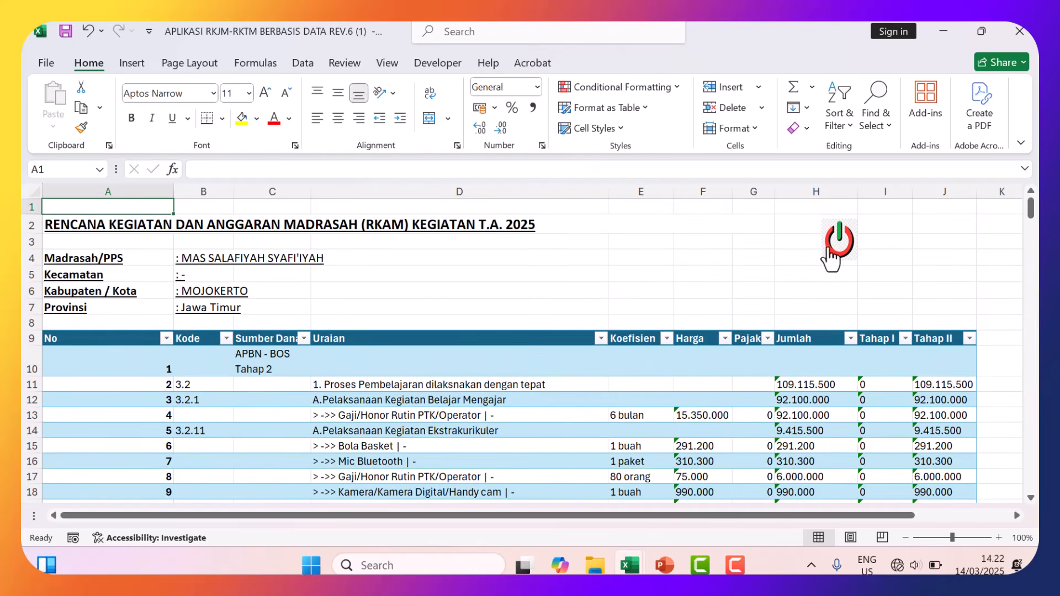
{"action": "left_click", "coordinate": [850, 256]}
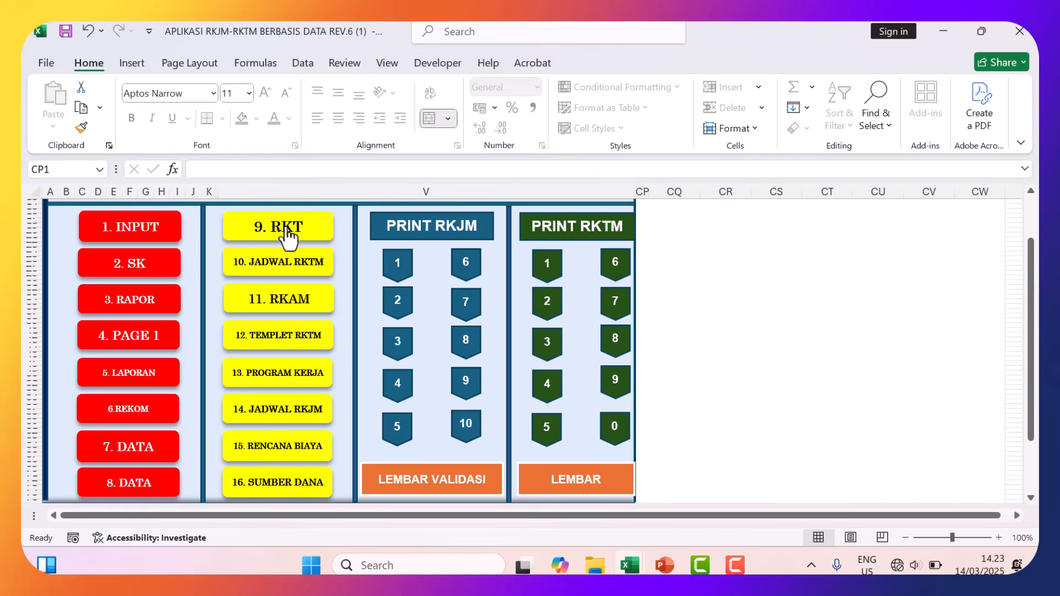
Check the guide's instructions for 9. RKT in PowerPoint, switch back to Excel and select the first Kode cell on the RKT sheet.
{"action": "mouse_move", "coordinate": [700, 564]}
{"action": "left_click", "coordinate": [665, 564]}
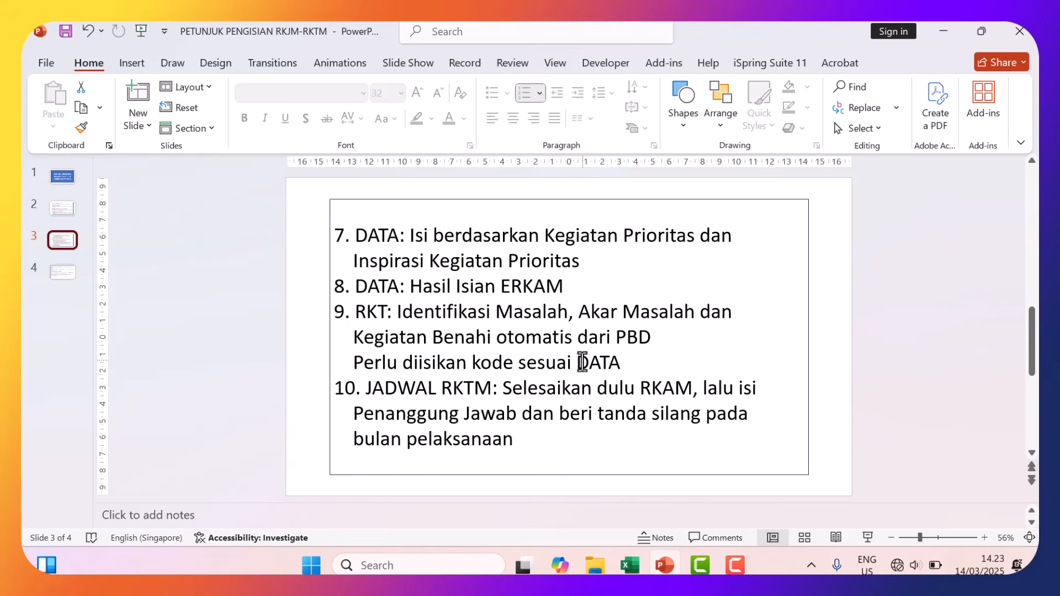
{"action": "mouse_move", "coordinate": [630, 566]}
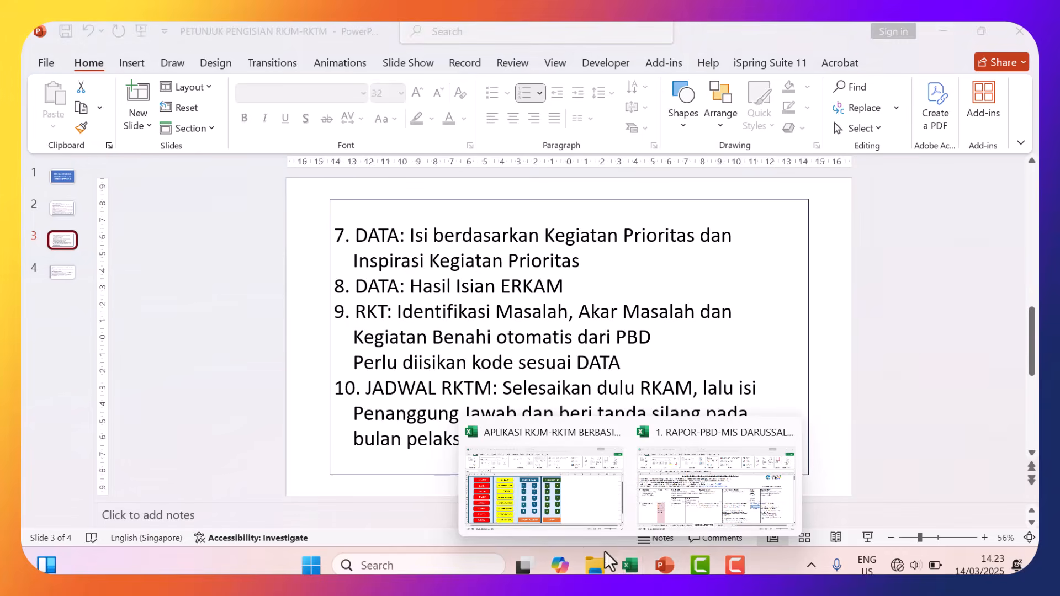
{"action": "left_click", "coordinate": [527, 491]}
{"action": "left_click", "coordinate": [299, 225]}
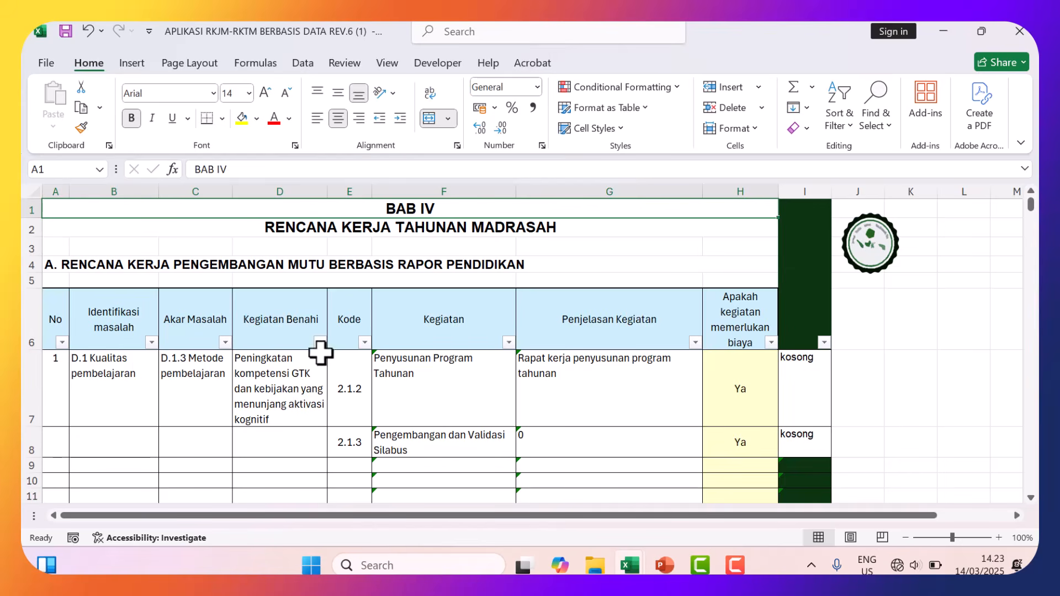
{"action": "left_click", "coordinate": [358, 394]}
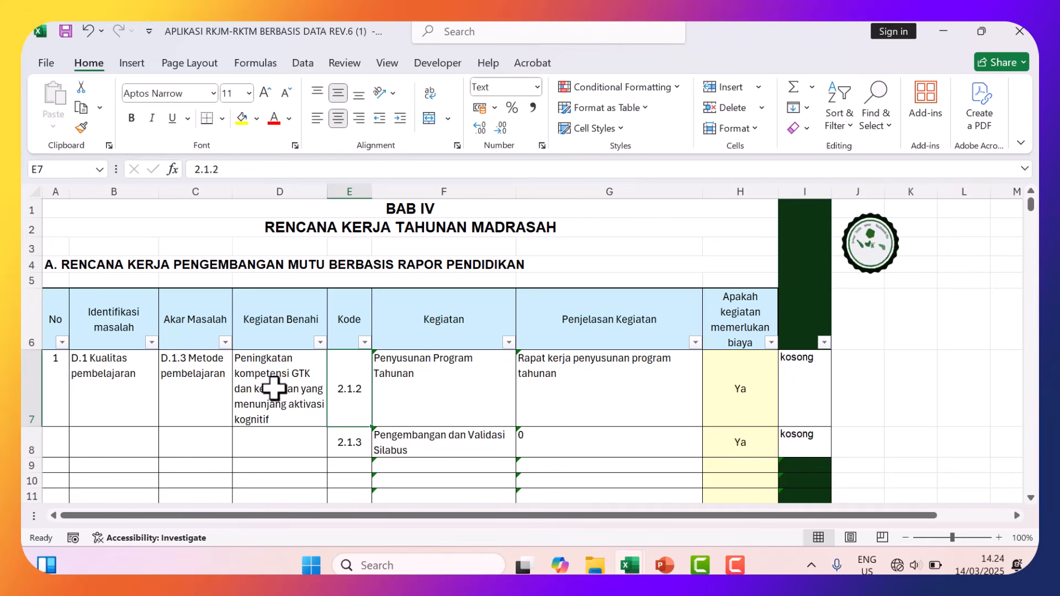
Reopen the 7. DATA sheet through the main menu and look up the code for Penyusunan Perangkat Pembelajaran.
{"action": "left_click", "coordinate": [882, 250]}
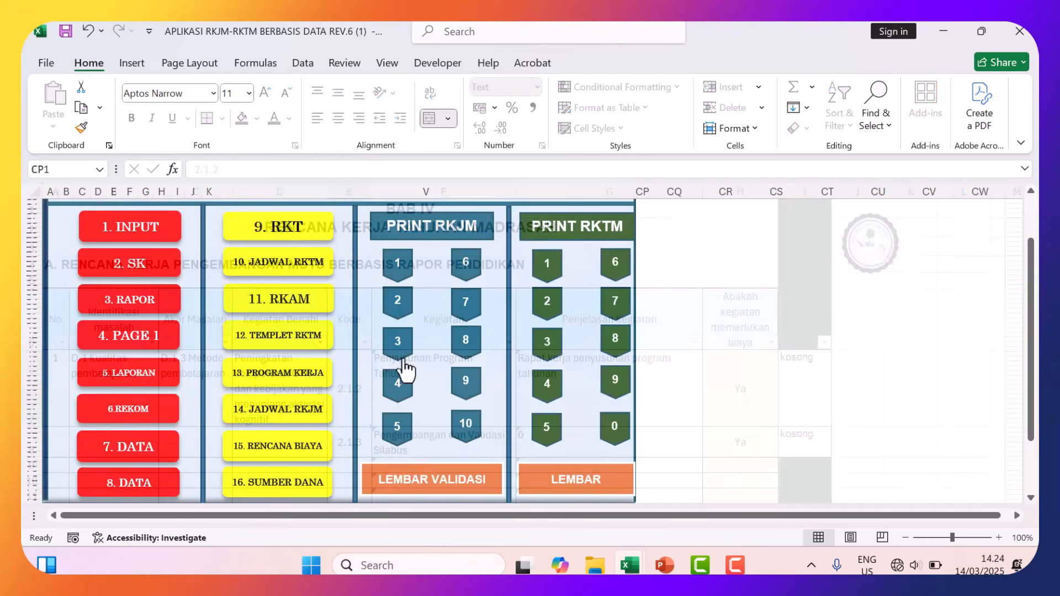
{"action": "left_click", "coordinate": [132, 450]}
{"action": "scroll", "coordinate": [406, 381], "scroll_direction": "down", "scroll_amount": 8}
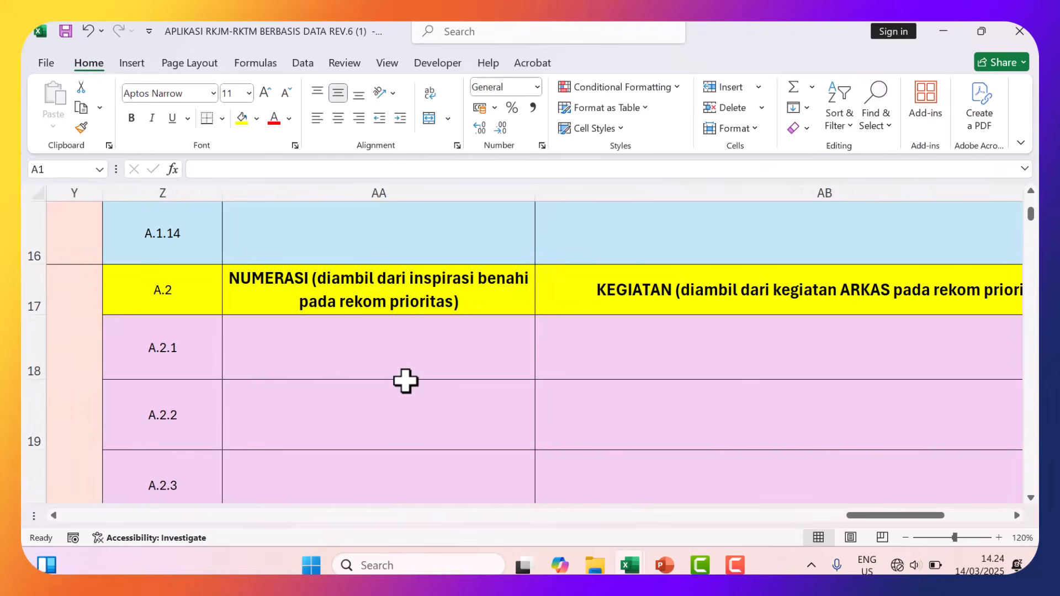
{"action": "scroll", "coordinate": [406, 381], "scroll_direction": "down", "scroll_amount": 12}
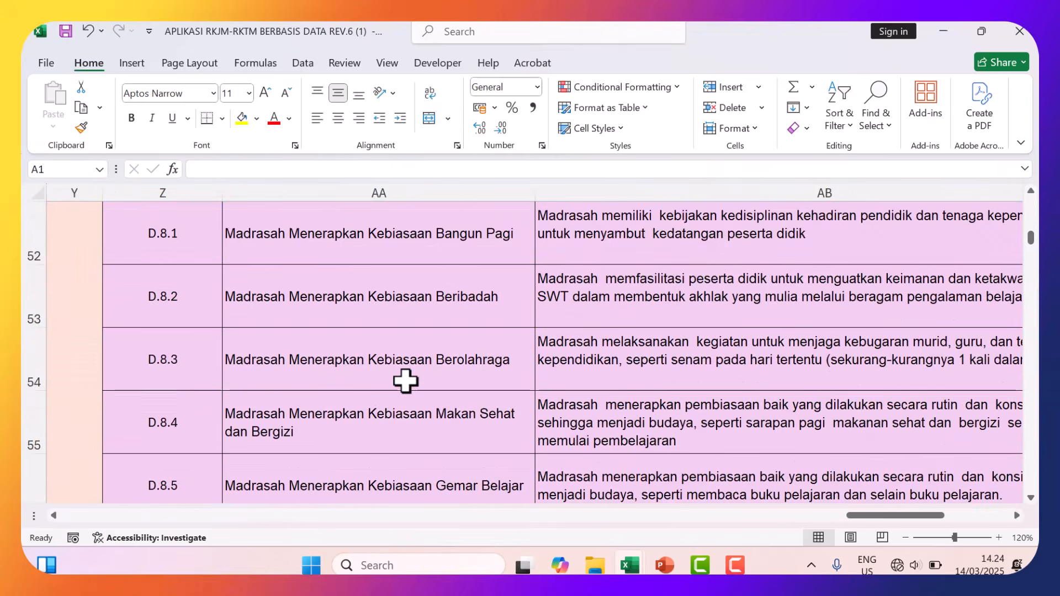
{"action": "scroll", "coordinate": [405, 381], "scroll_direction": "down", "scroll_amount": 1}
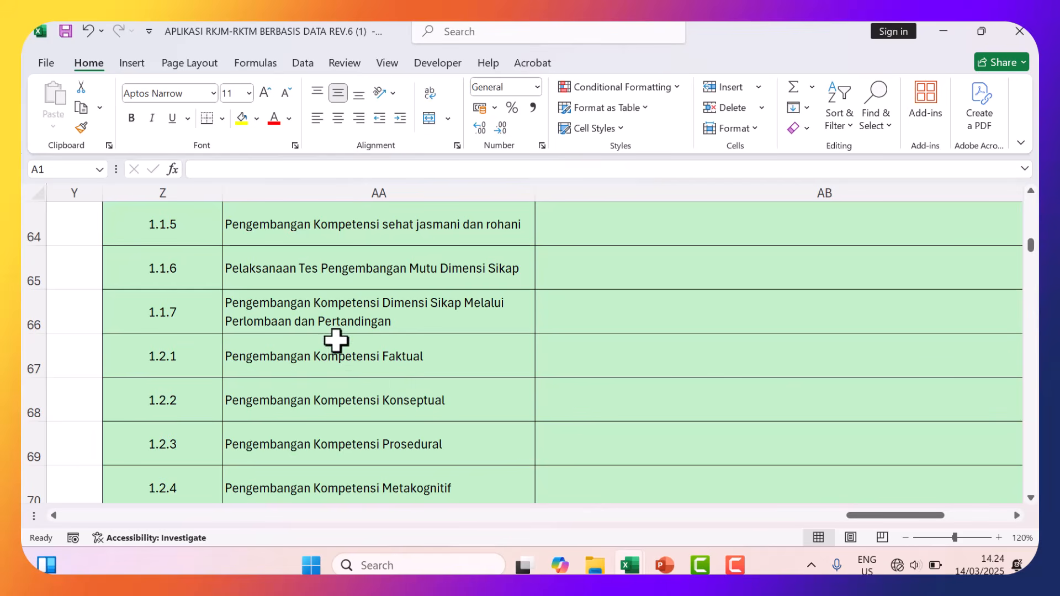
{"action": "scroll", "coordinate": [379, 313], "scroll_direction": "down", "scroll_amount": 1}
{"action": "scroll", "coordinate": [379, 314], "scroll_direction": "down", "scroll_amount": 7}
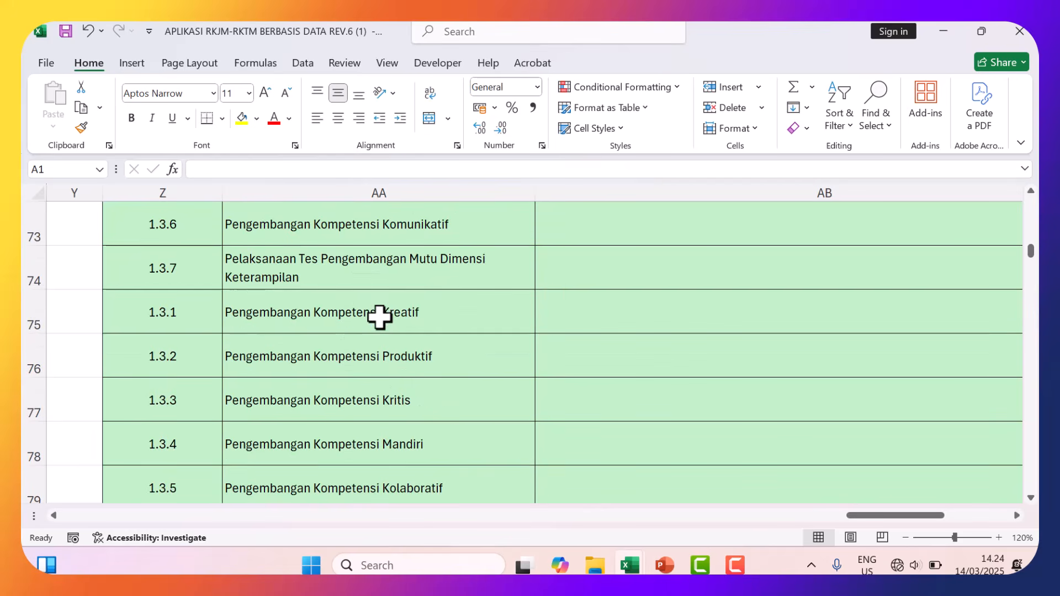
{"action": "scroll", "coordinate": [379, 317], "scroll_direction": "up", "scroll_amount": 1}
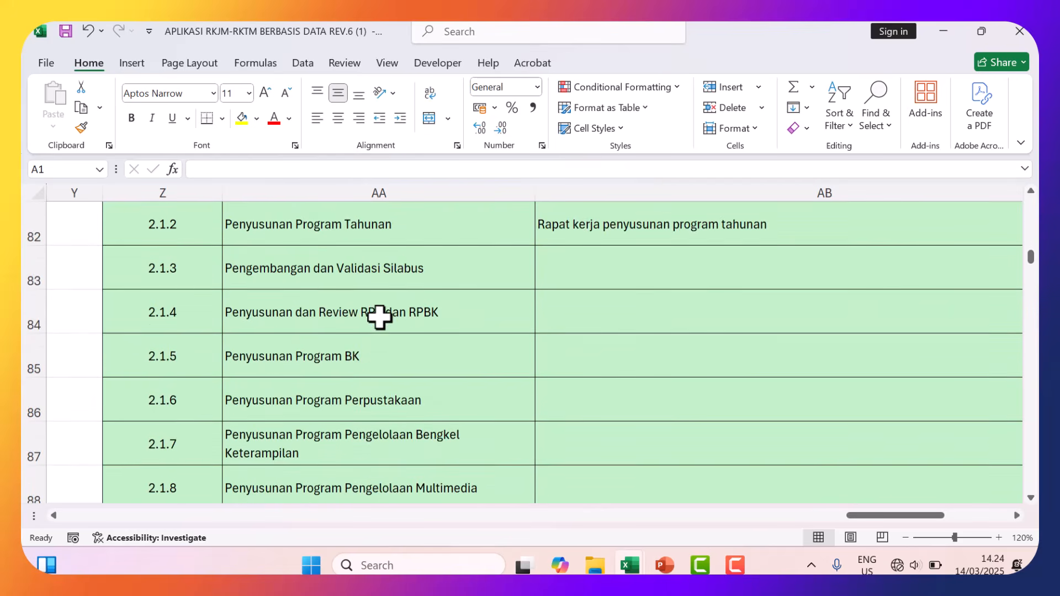
{"action": "scroll", "coordinate": [379, 316], "scroll_direction": "up", "scroll_amount": 1}
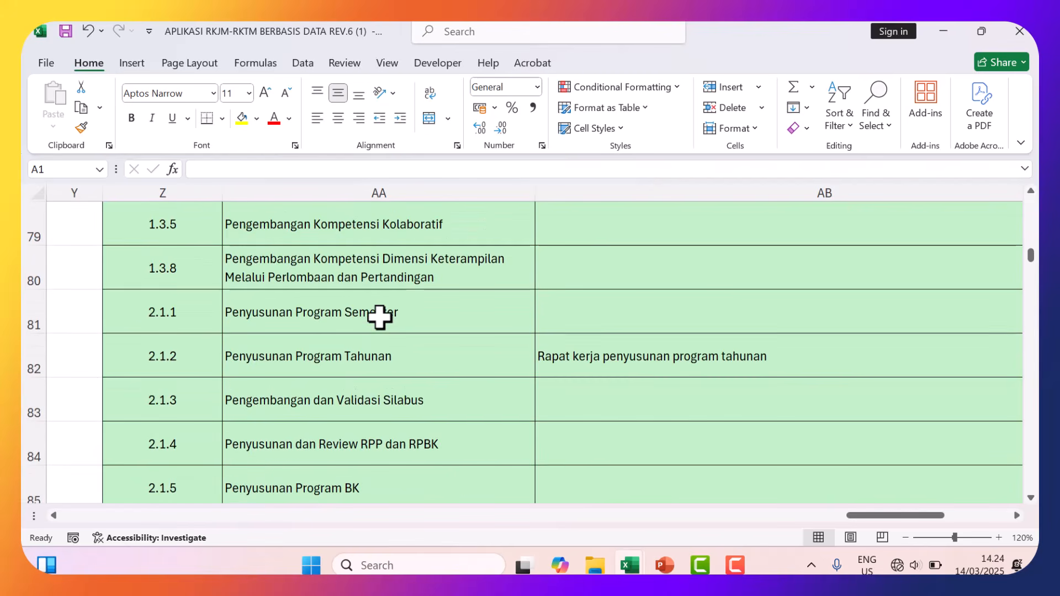
{"action": "scroll", "coordinate": [379, 317], "scroll_direction": "down", "scroll_amount": 3}
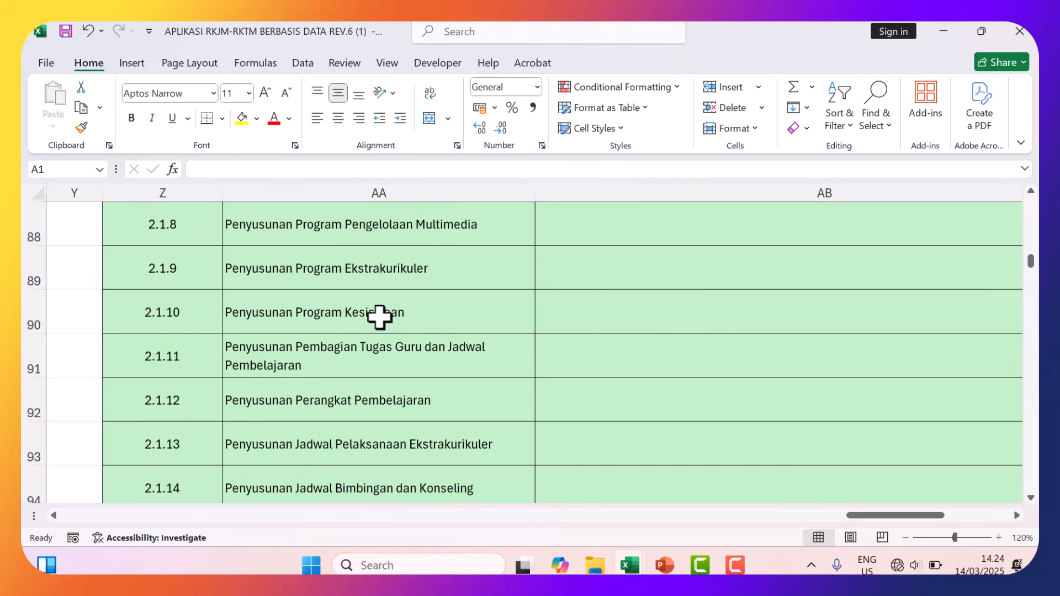
{"action": "scroll", "coordinate": [379, 317], "scroll_direction": "down", "scroll_amount": 1}
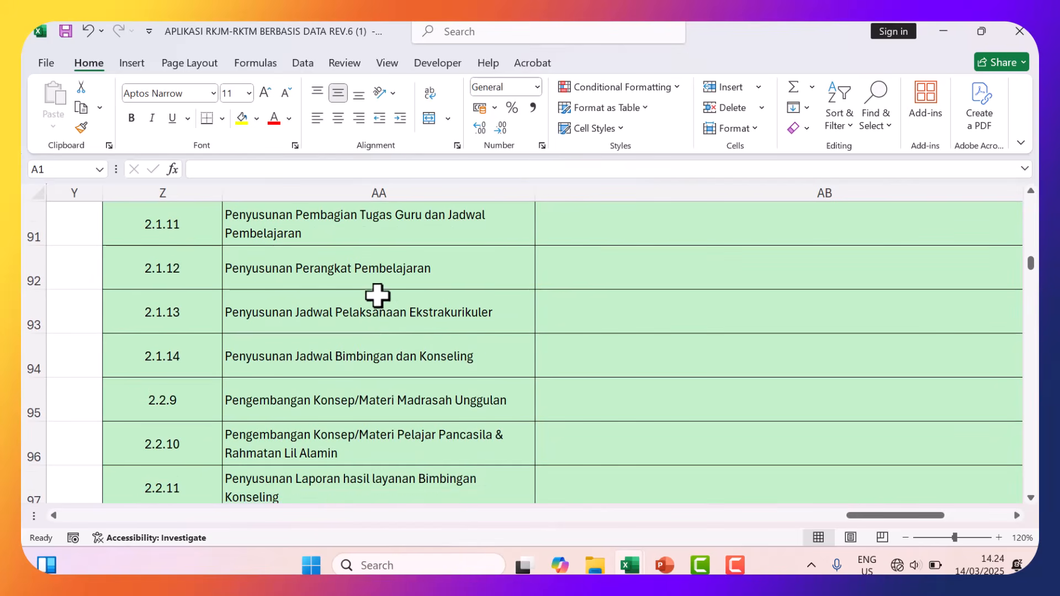
{"action": "left_click", "coordinate": [379, 268]}
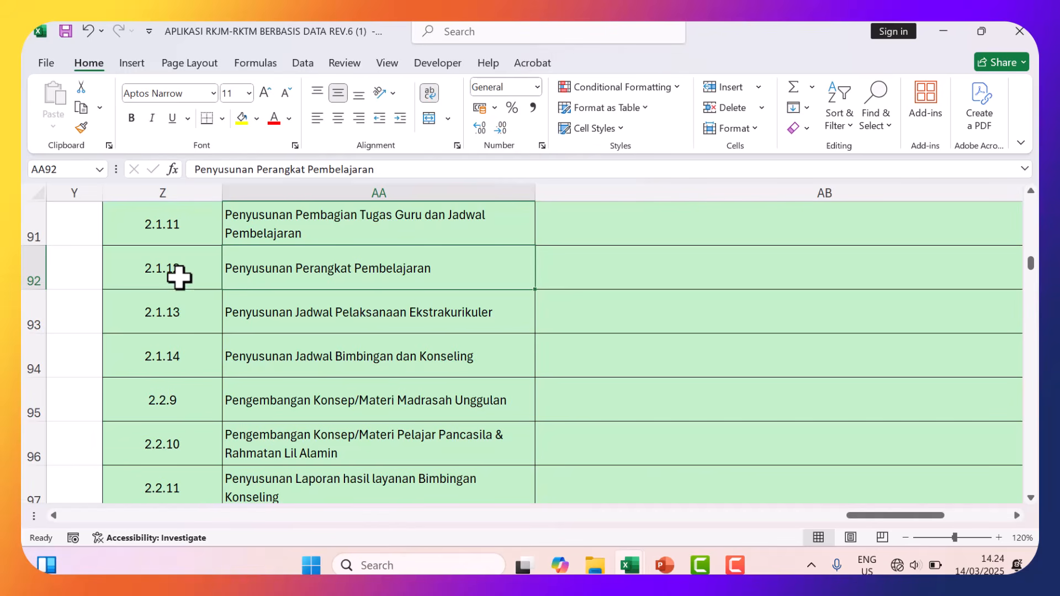
{"action": "left_click", "coordinate": [186, 272]}
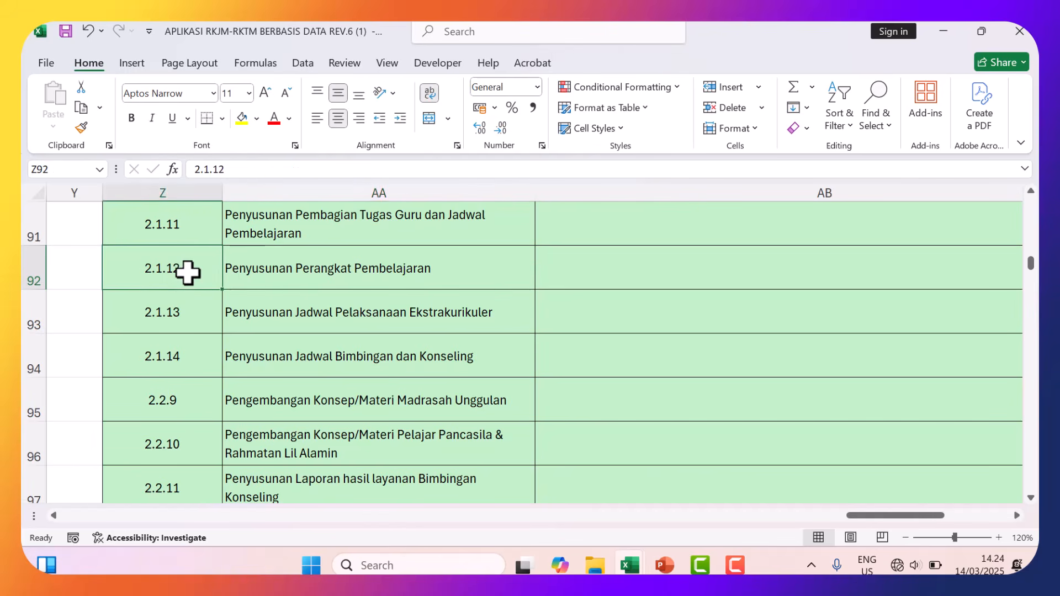
Return to the 9. RKT sheet through the main menu and set the Kode in cell E7 to 2.1.12.
{"action": "scroll", "coordinate": [227, 281], "scroll_direction": "up", "scroll_amount": 20}
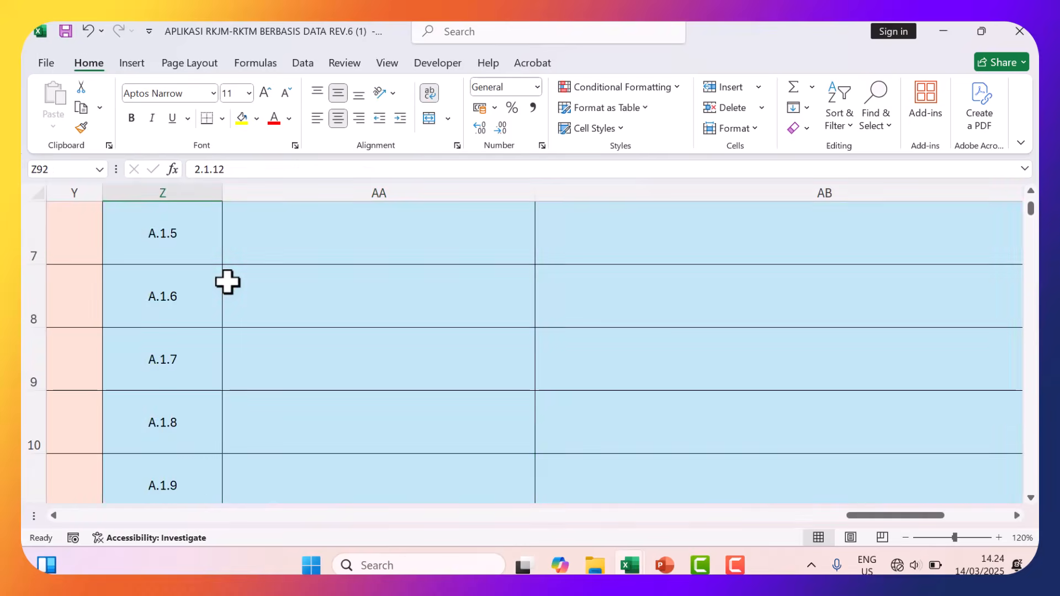
{"action": "left_click", "coordinate": [79, 227]}
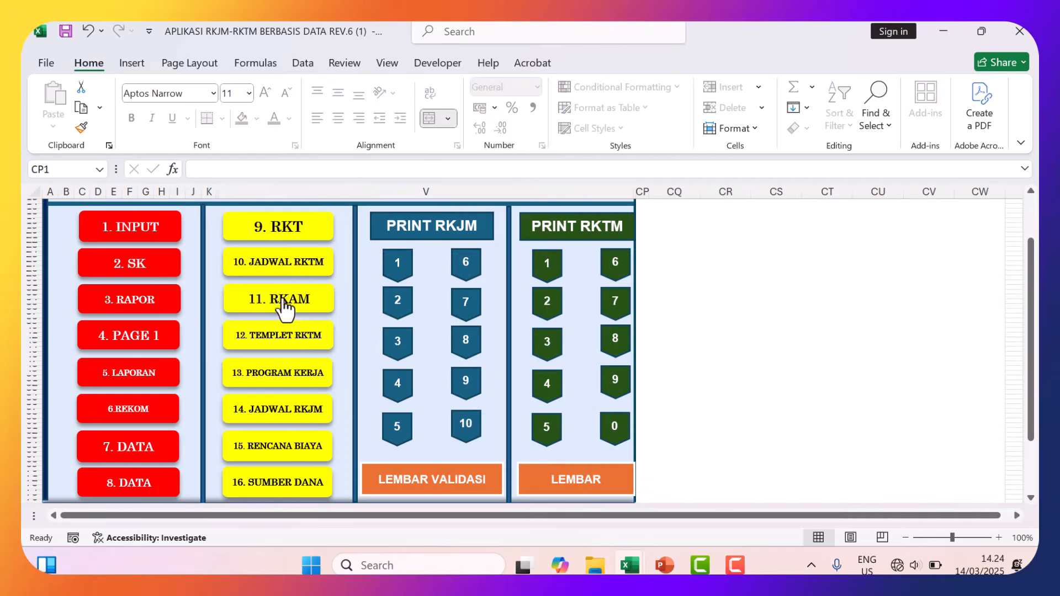
{"action": "left_click", "coordinate": [285, 243]}
{"action": "left_click", "coordinate": [338, 390]}
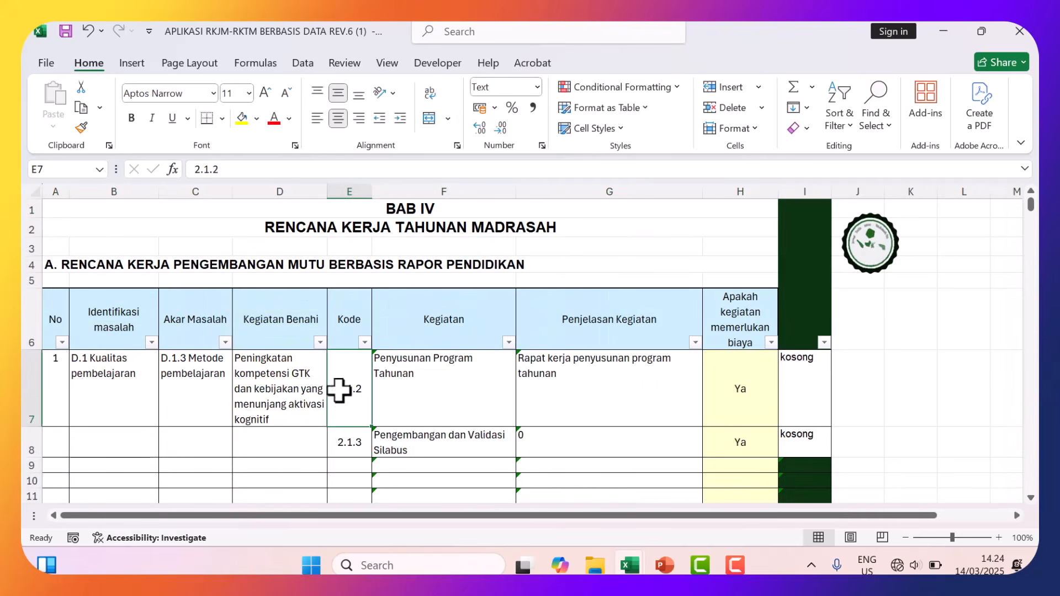
{"action": "left_click", "coordinate": [212, 171]}
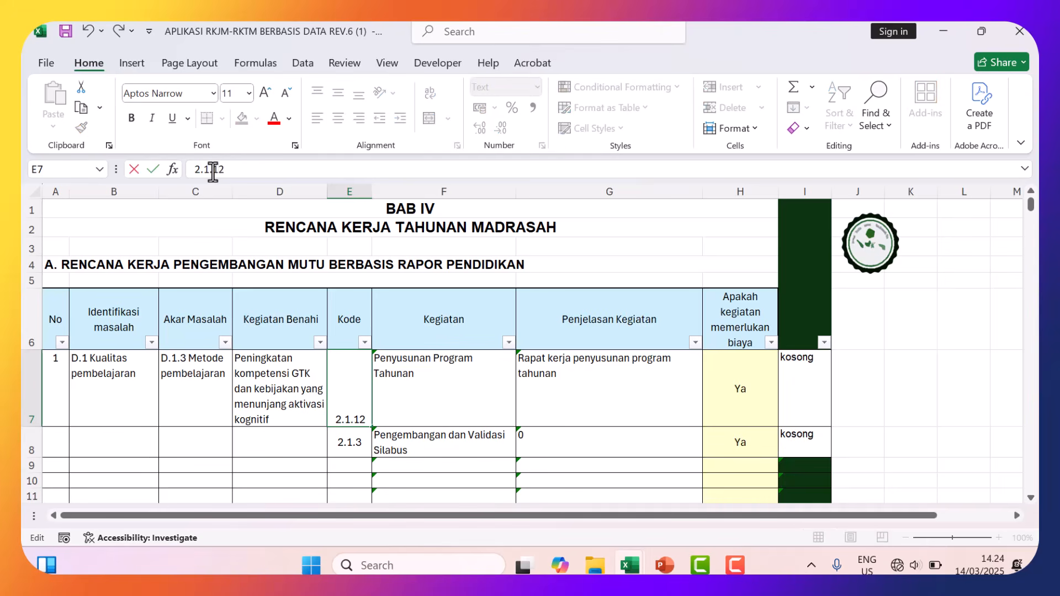
{"action": "key", "text": "Return"}
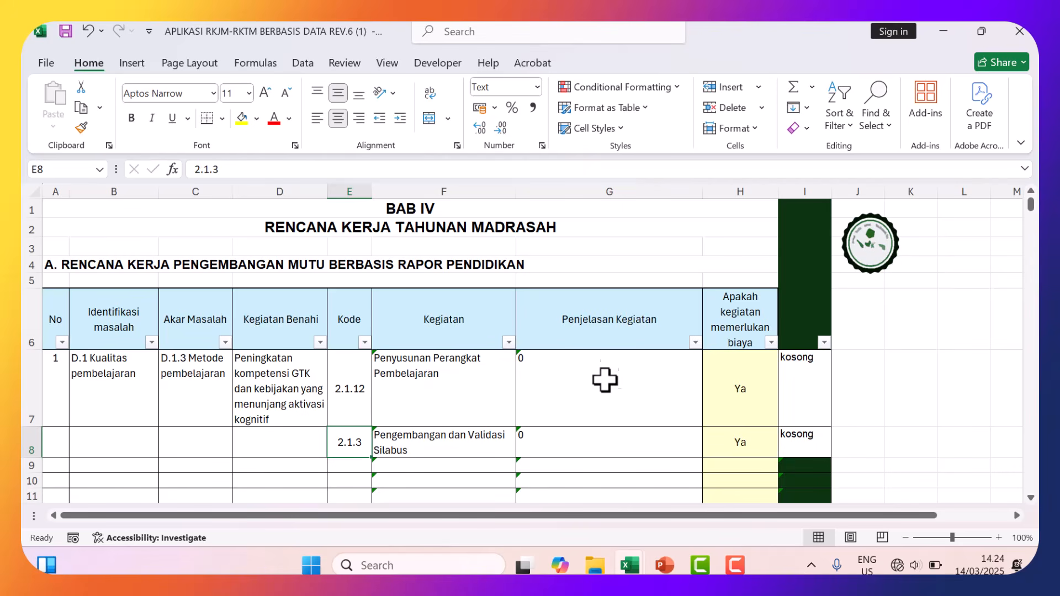
Reopen the 7. DATA sheet through the main menu and locate the 2.1.12 Penyusunan Perangkat Pembelajaran row.
{"action": "left_click", "coordinate": [868, 264]}
{"action": "left_click", "coordinate": [123, 445]}
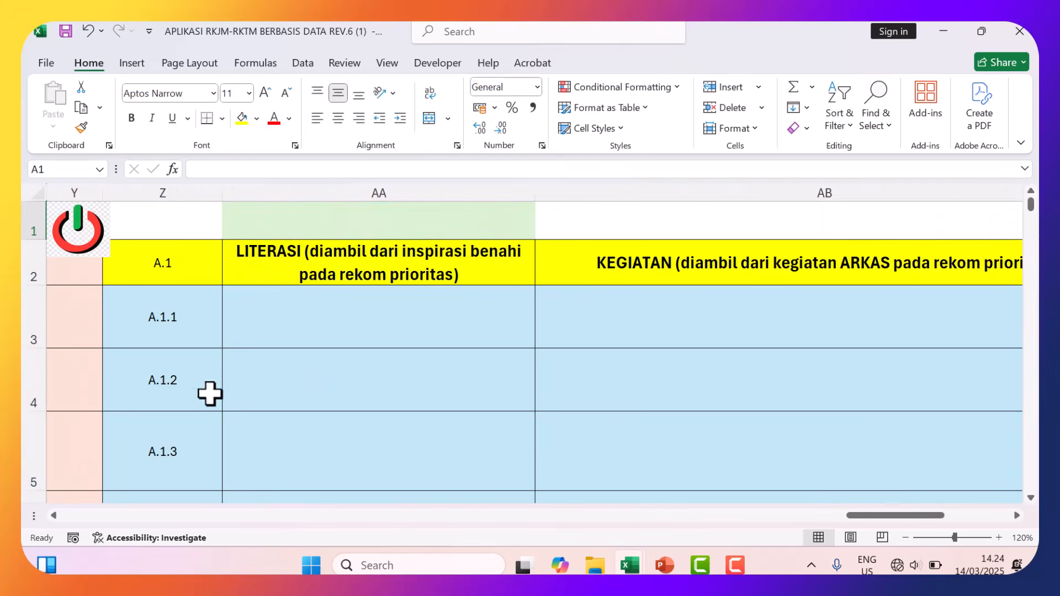
{"action": "scroll", "coordinate": [189, 385], "scroll_direction": "down", "scroll_amount": 7}
{"action": "scroll", "coordinate": [188, 381], "scroll_direction": "down", "scroll_amount": 20}
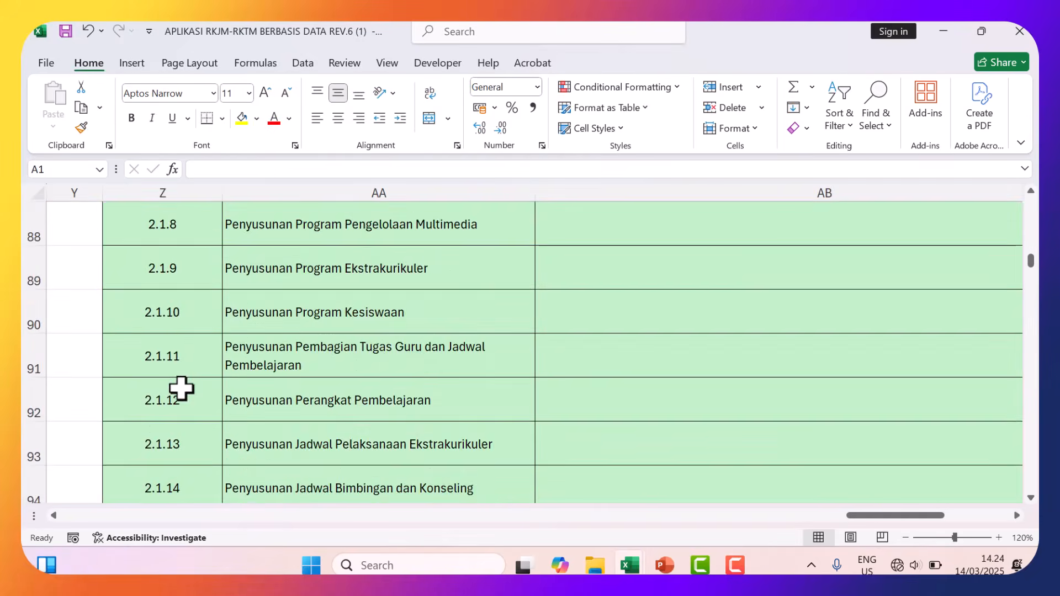
{"action": "scroll", "coordinate": [181, 388], "scroll_direction": "up", "scroll_amount": 1}
{"action": "scroll", "coordinate": [181, 388], "scroll_direction": "up", "scroll_amount": 1}
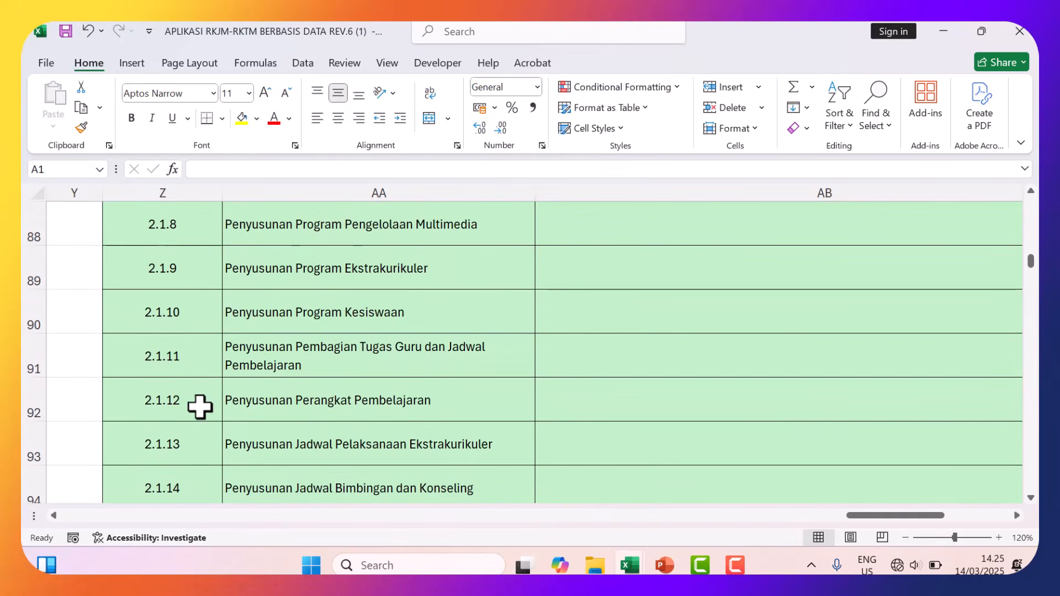
{"action": "left_click", "coordinate": [201, 404]}
{"action": "left_click", "coordinate": [319, 404]}
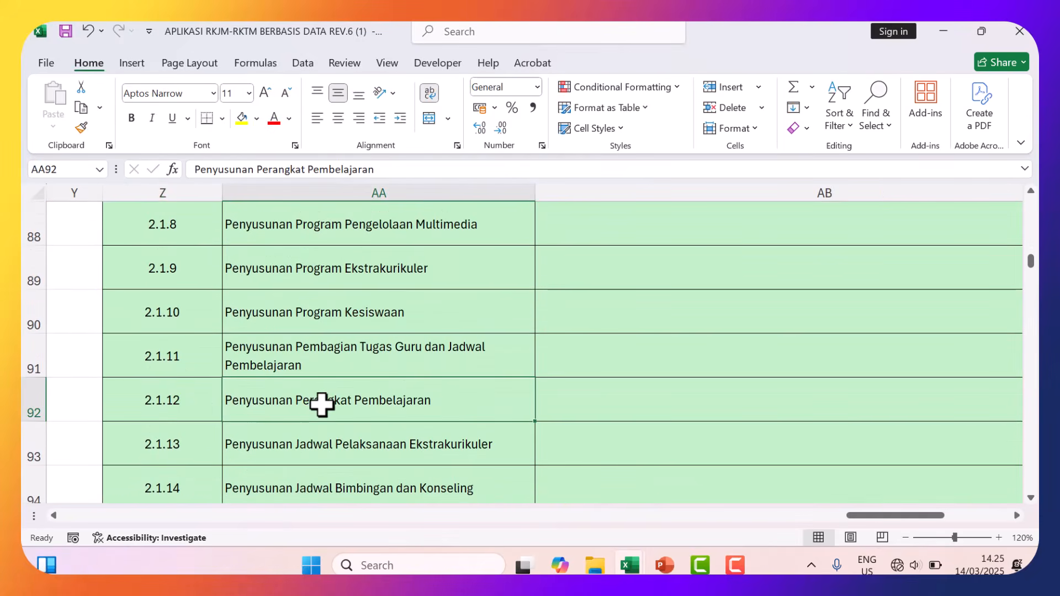
Enter "Pelatihan penyusunan perangkat pembelajaran" as the activity narrative for code 2.1.12 in cell AB92.
{"action": "left_click", "coordinate": [577, 400]}
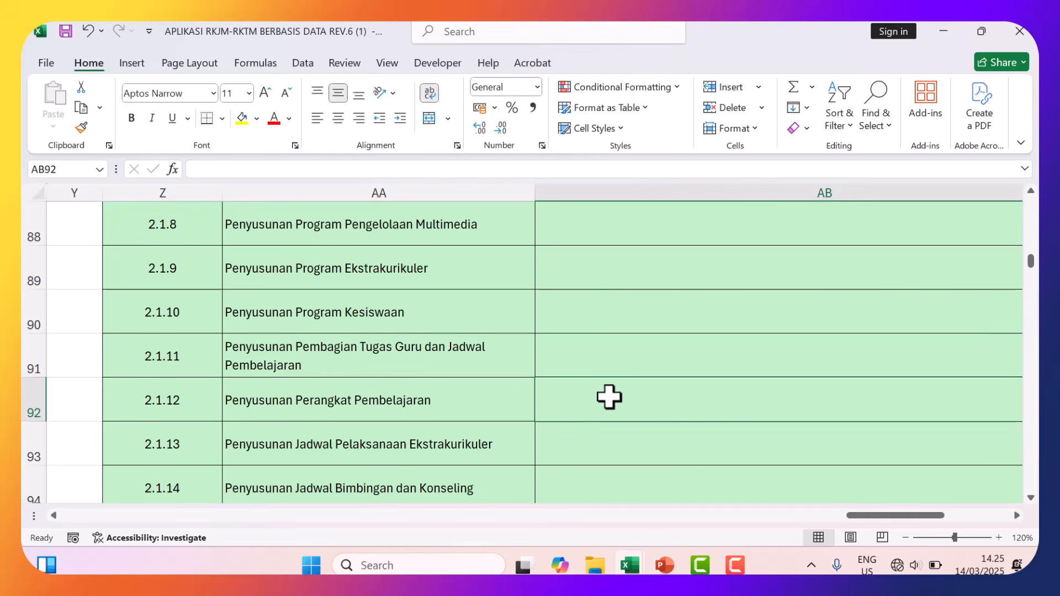
{"action": "type", "text": "P"}
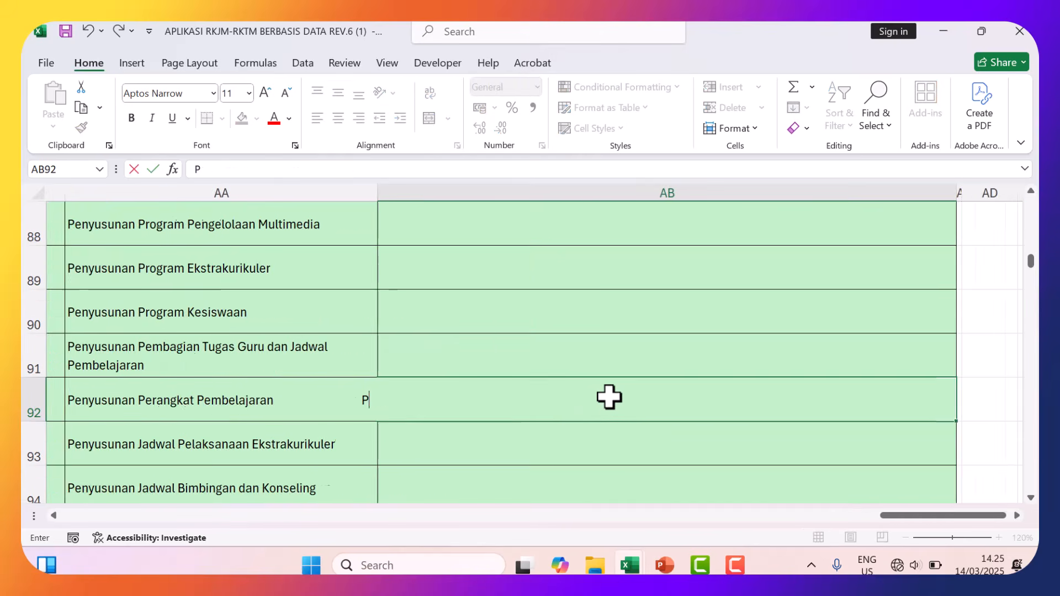
{"action": "type", "text": "elat"}
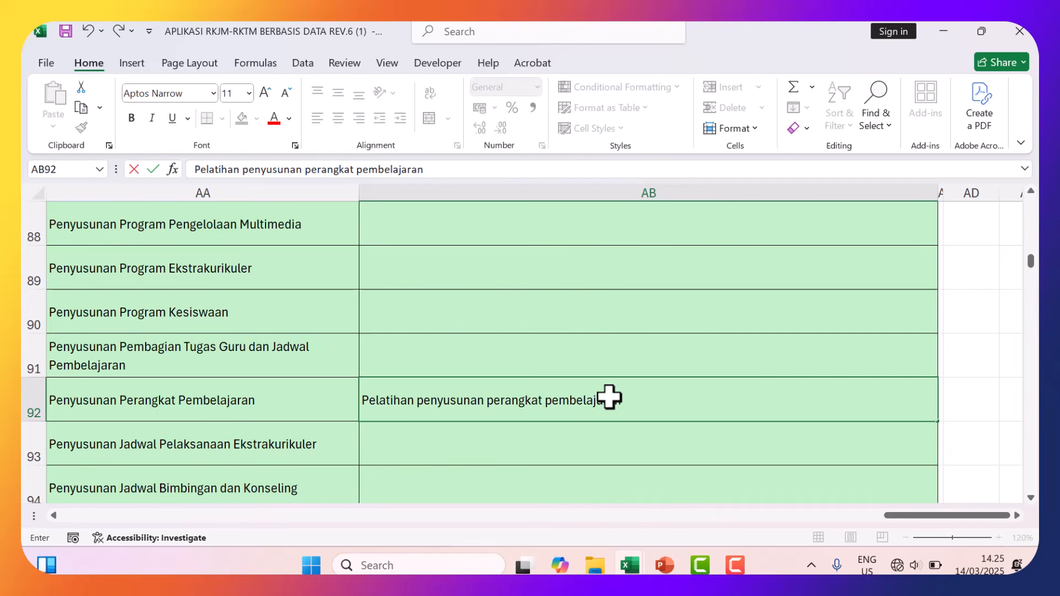
{"action": "left_click", "coordinate": [541, 453]}
{"action": "left_click", "coordinate": [530, 406]}
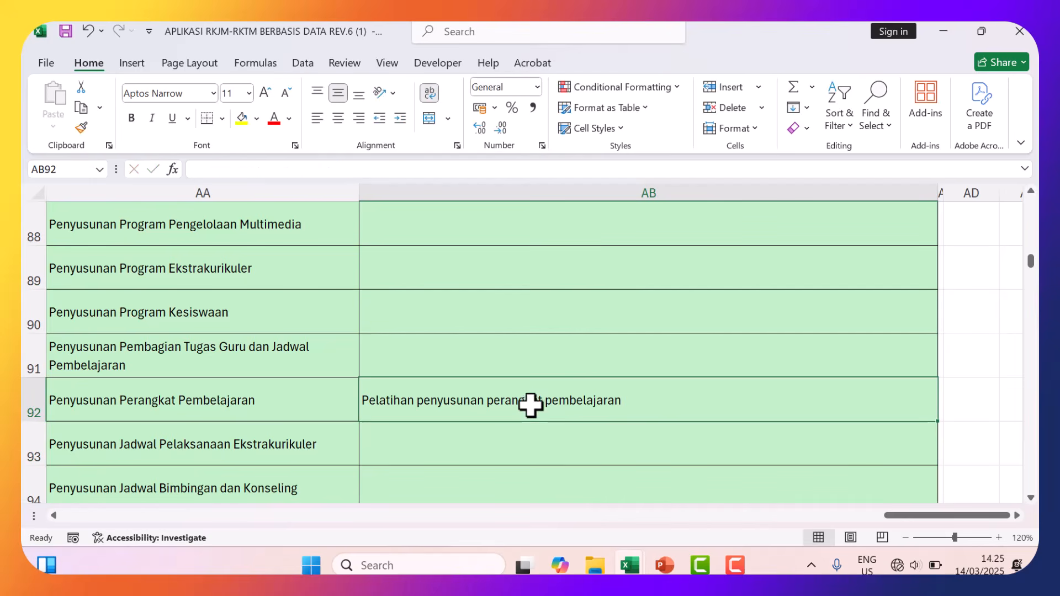
Return to the 9. RKT sheet through the main menu and check the first activity's Penjelasan Kegiatan and cost entry.
{"action": "scroll", "coordinate": [403, 369], "scroll_direction": "up", "scroll_amount": 20}
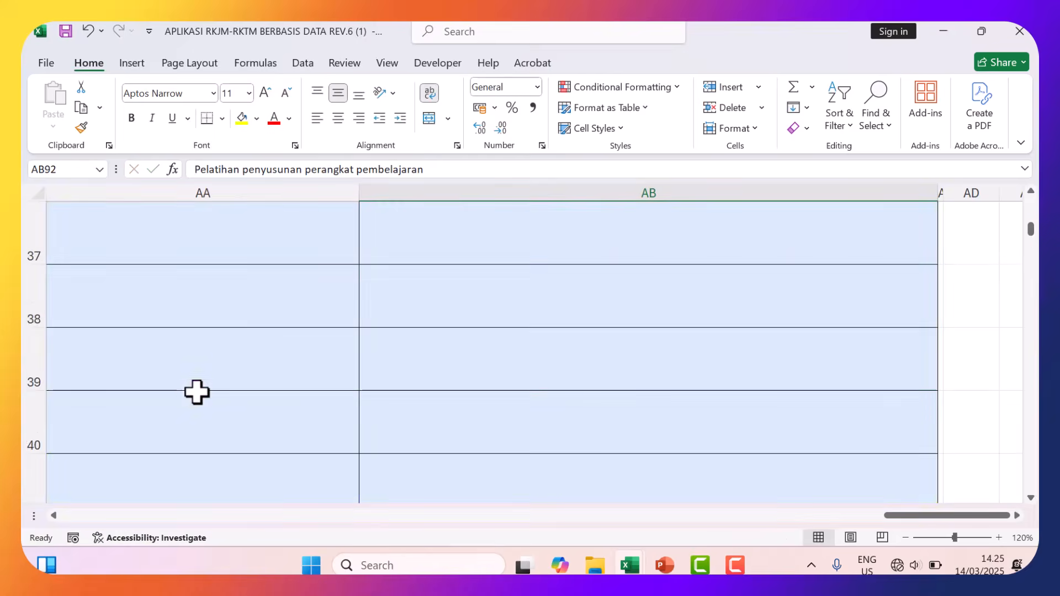
{"action": "scroll", "coordinate": [175, 392], "scroll_direction": "up", "scroll_amount": 6}
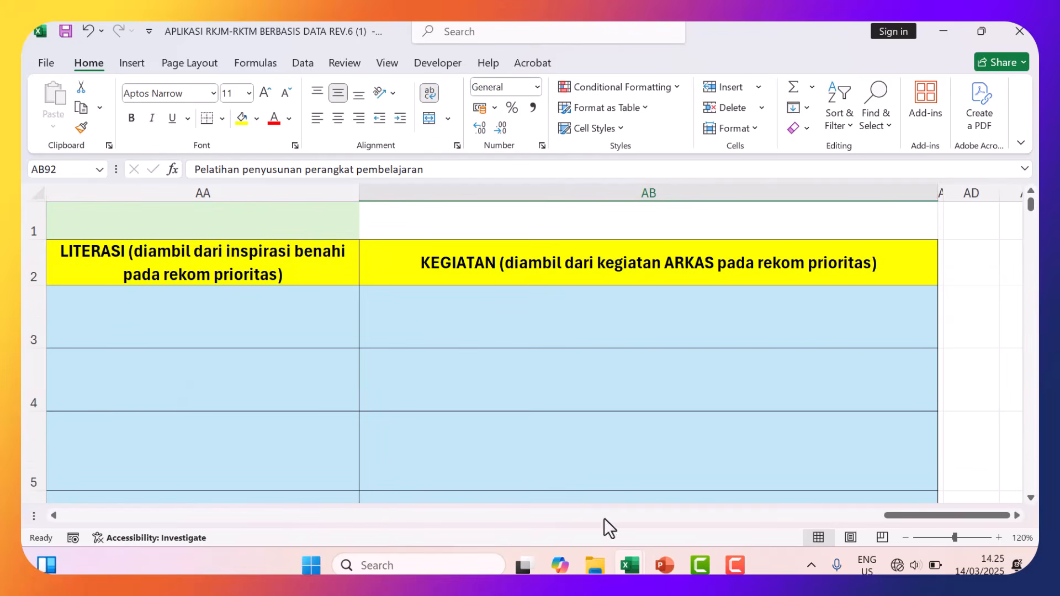
{"action": "left_click", "coordinate": [834, 514]}
{"action": "left_click", "coordinate": [58, 242]}
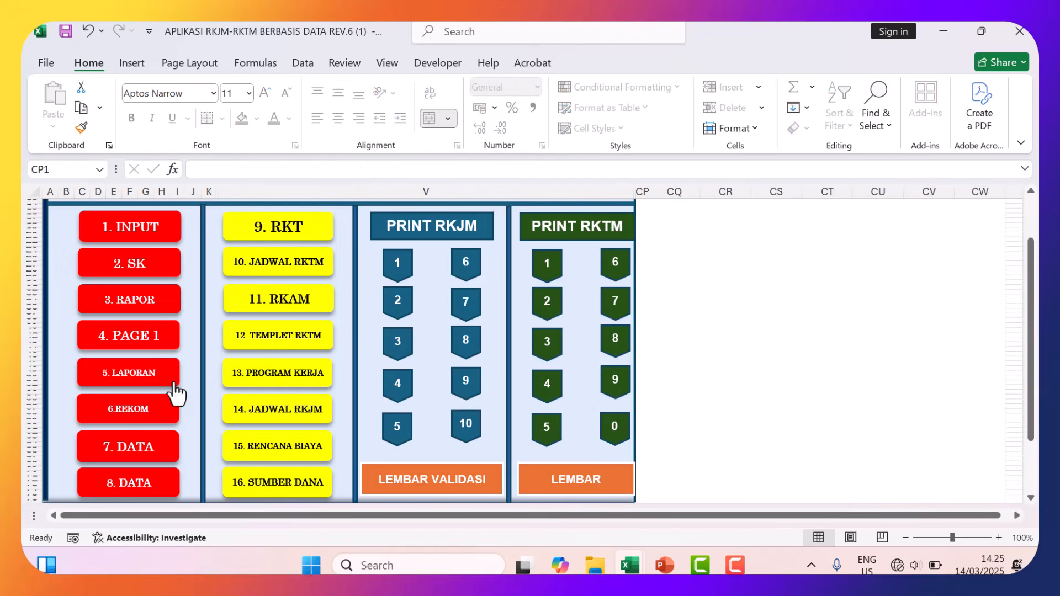
{"action": "left_click", "coordinate": [255, 265]}
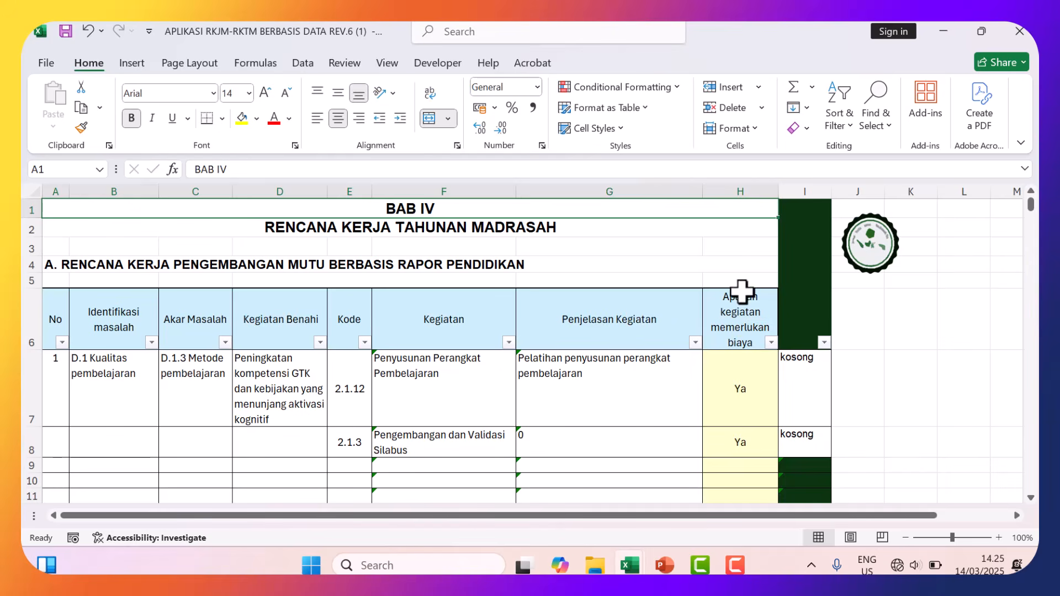
{"action": "left_click", "coordinate": [748, 382]}
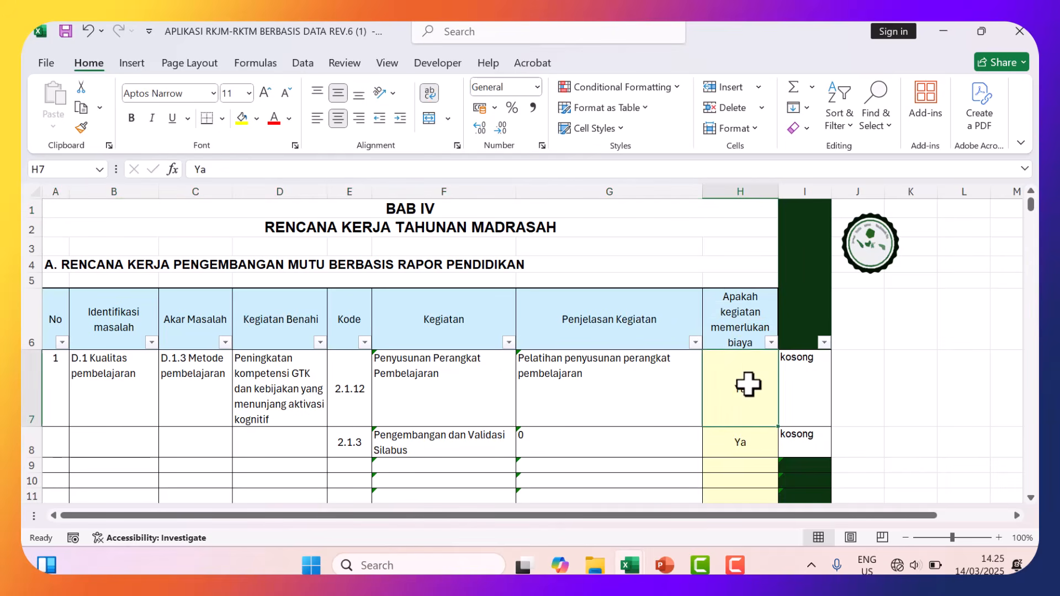
{"action": "left_click", "coordinate": [406, 441]}
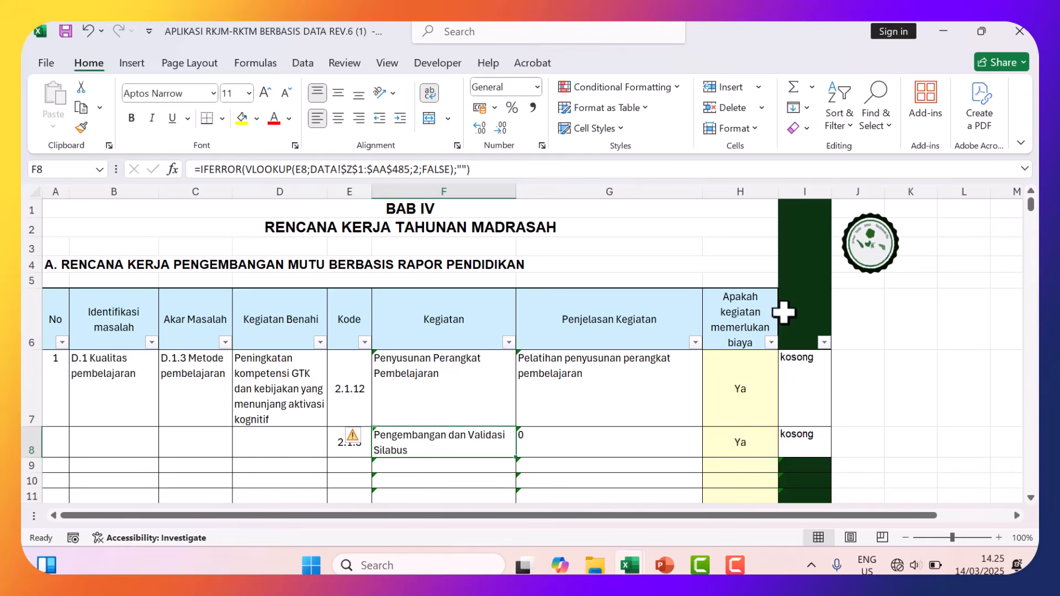
Reopen the 7. DATA sheet and enter "Mengikuti pelatihan online" in AB78 as the narrative for 1.3.4 Pengembangan Kompetensi Mandiri.
{"action": "left_click", "coordinate": [866, 263]}
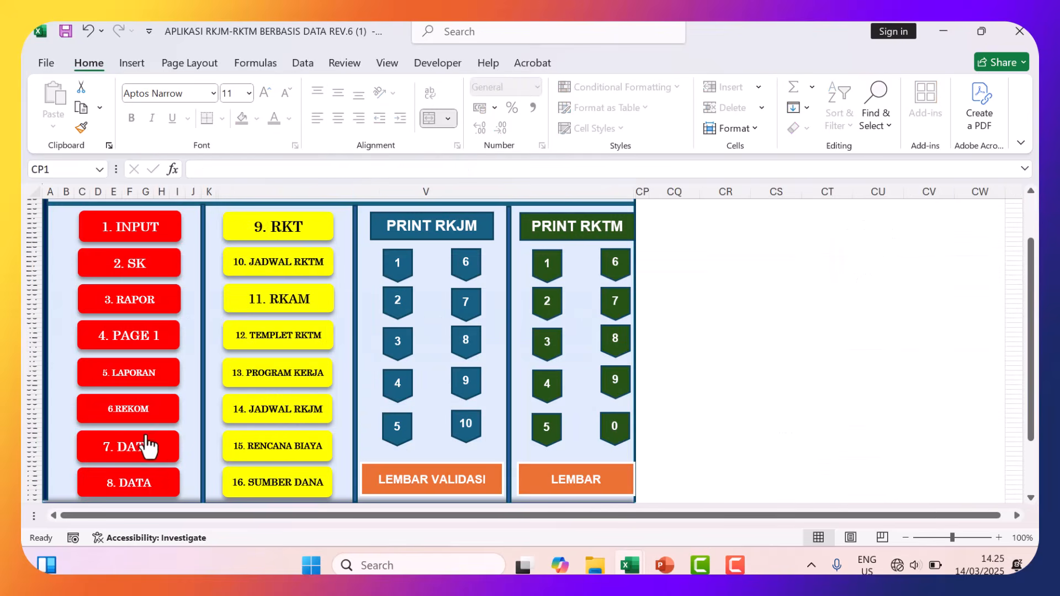
{"action": "left_click", "coordinate": [131, 446]}
{"action": "scroll", "coordinate": [438, 413], "scroll_direction": "down", "scroll_amount": 20}
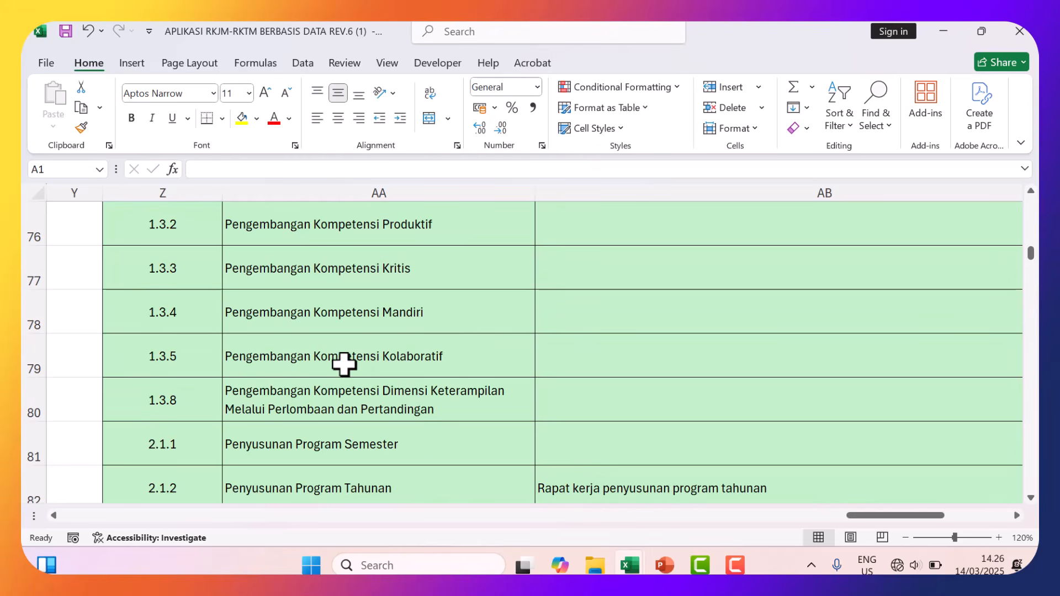
{"action": "left_click", "coordinate": [367, 310]}
{"action": "left_click", "coordinate": [562, 316]}
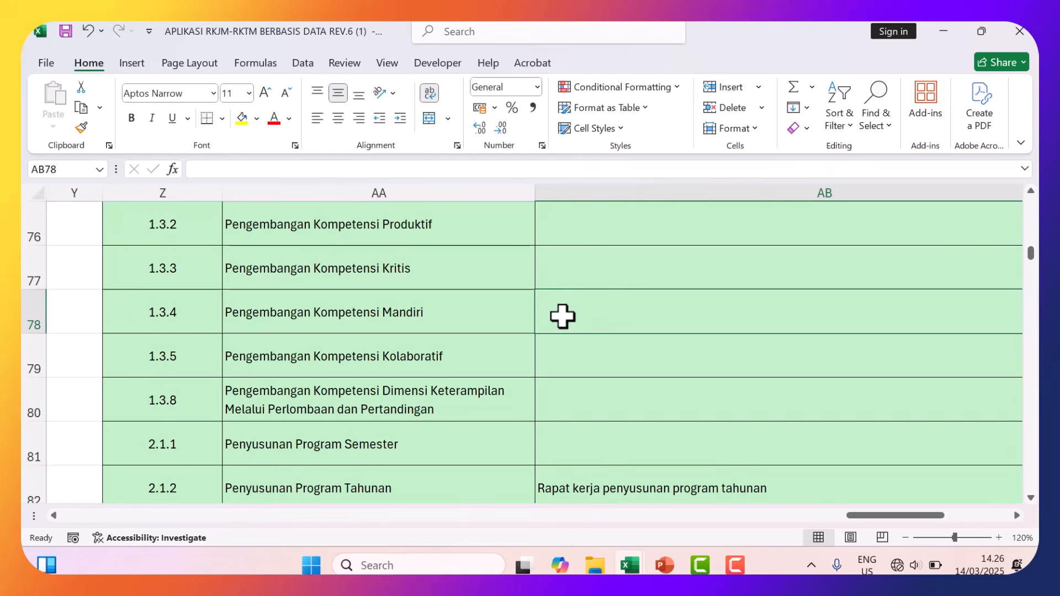
{"action": "type", "text": "Mengikuti pelatihan online"}
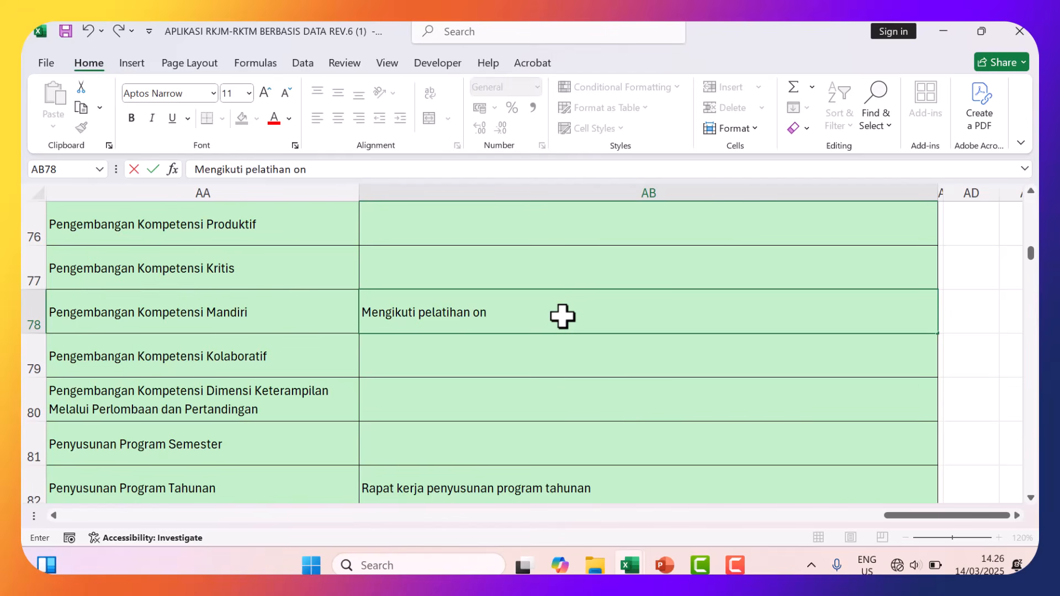
{"action": "left_click", "coordinate": [449, 362]}
{"action": "left_click", "coordinate": [199, 311]}
{"action": "left_click_drag", "start_coordinate": [907, 517], "coordinate": [849, 515]}
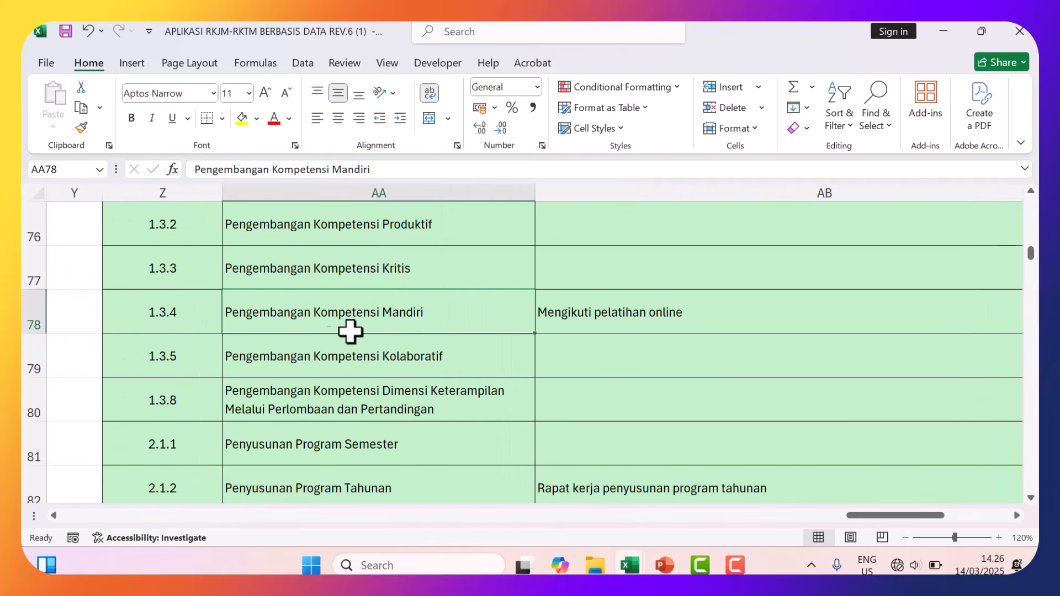
Go back to the 9. RKT sheet through the main menu and set the Kode in cell E8 to 1.3.4.
{"action": "scroll", "coordinate": [156, 267], "scroll_direction": "up", "scroll_amount": 20}
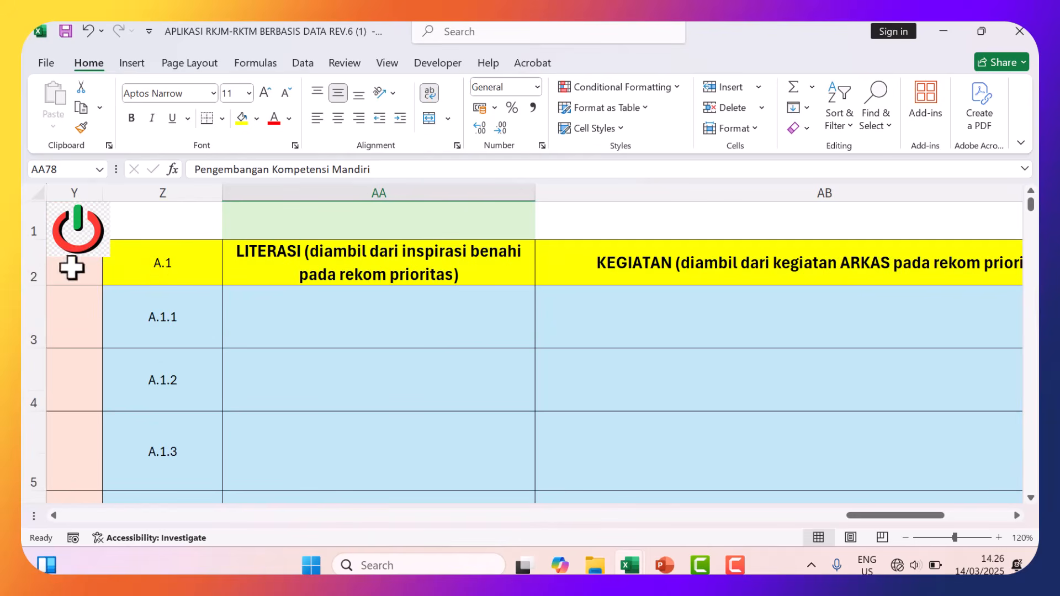
{"action": "left_click", "coordinate": [78, 237]}
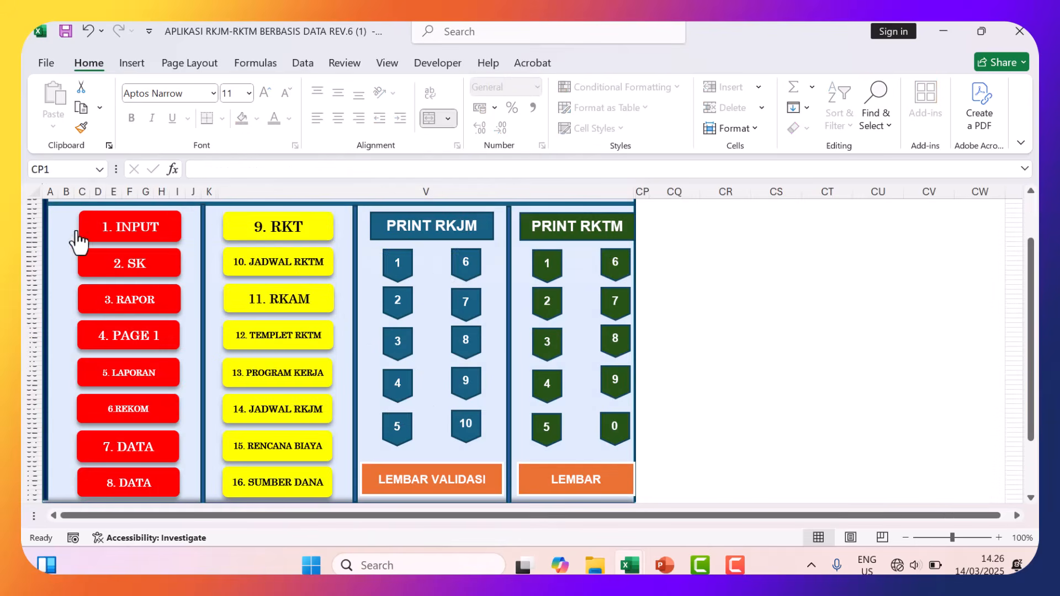
{"action": "left_click", "coordinate": [283, 234]}
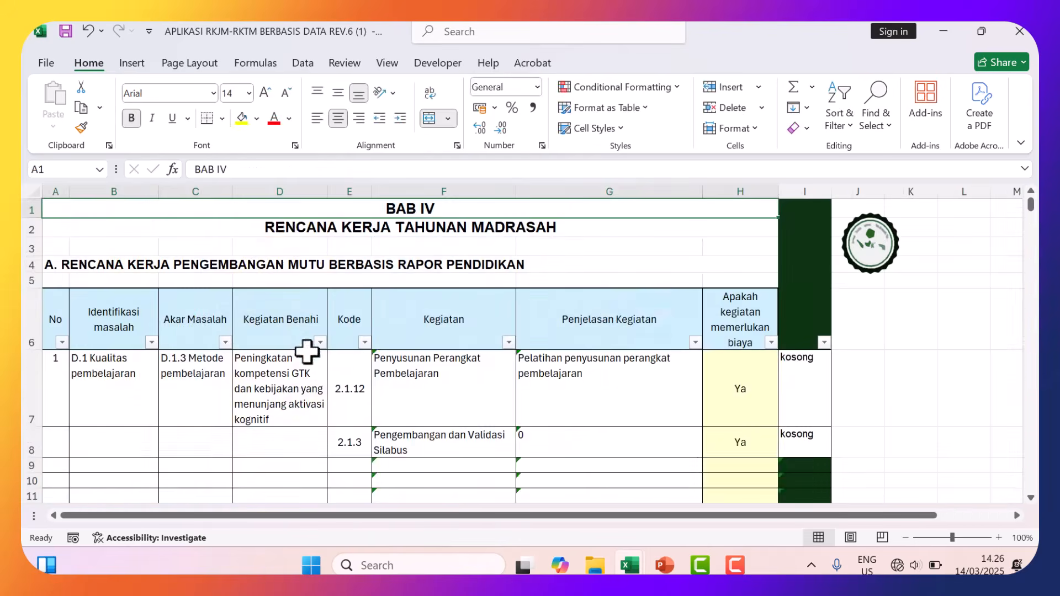
{"action": "left_click", "coordinate": [348, 441]}
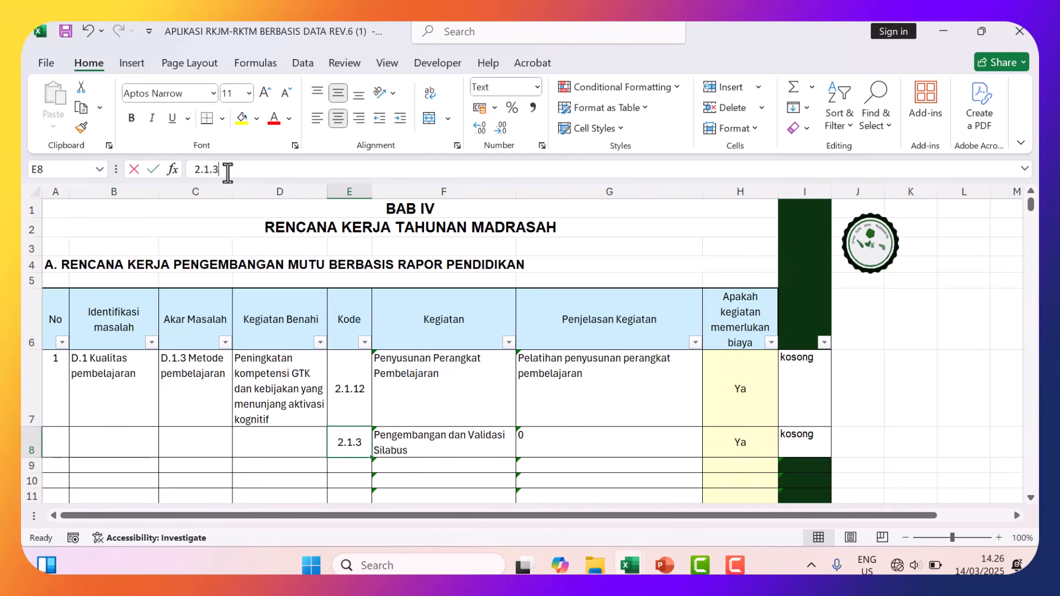
{"action": "left_click_drag", "start_coordinate": [227, 170], "coordinate": [194, 170]}
{"action": "type", "text": "1"}
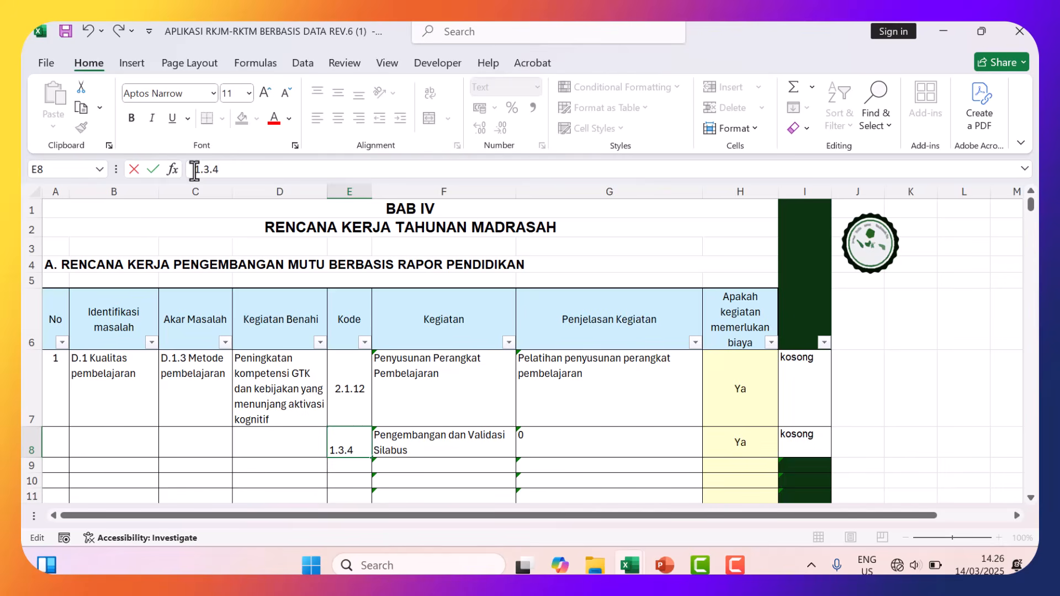
{"action": "key", "text": "Return"}
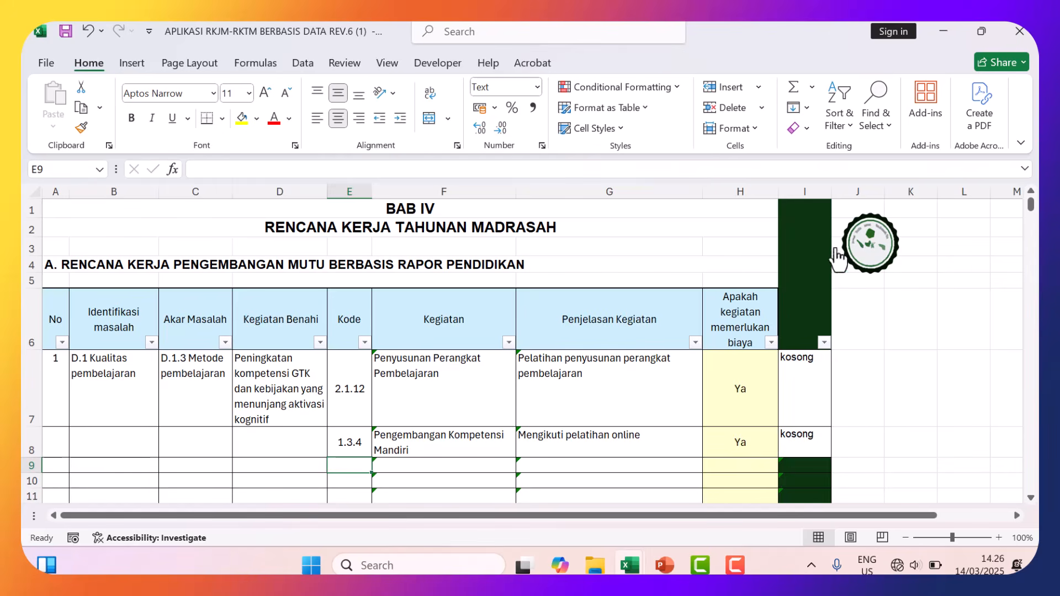
Open the 8. DATA sheet, examine the activity codes and descriptions in the RKAM table, and return to the main menu.
{"action": "left_click", "coordinate": [863, 254]}
{"action": "left_click", "coordinate": [138, 484]}
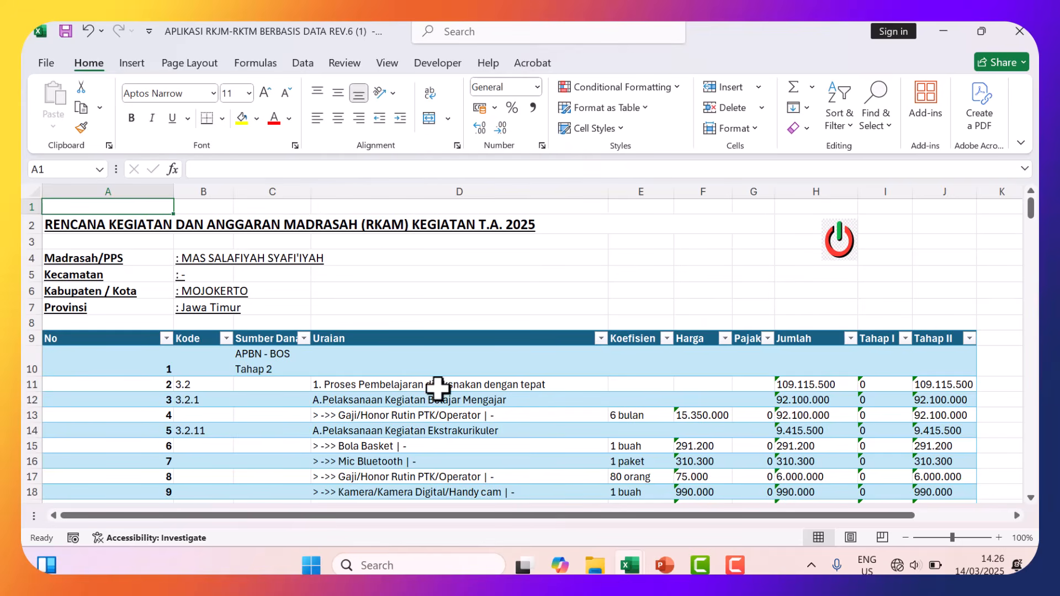
{"action": "left_click", "coordinate": [823, 242]}
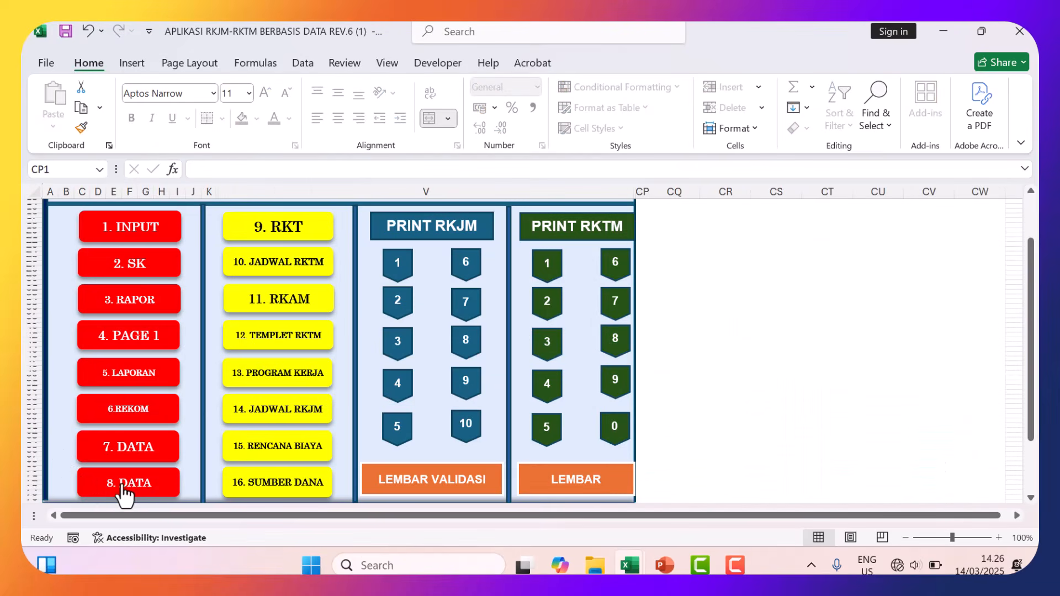
{"action": "left_click", "coordinate": [130, 486]}
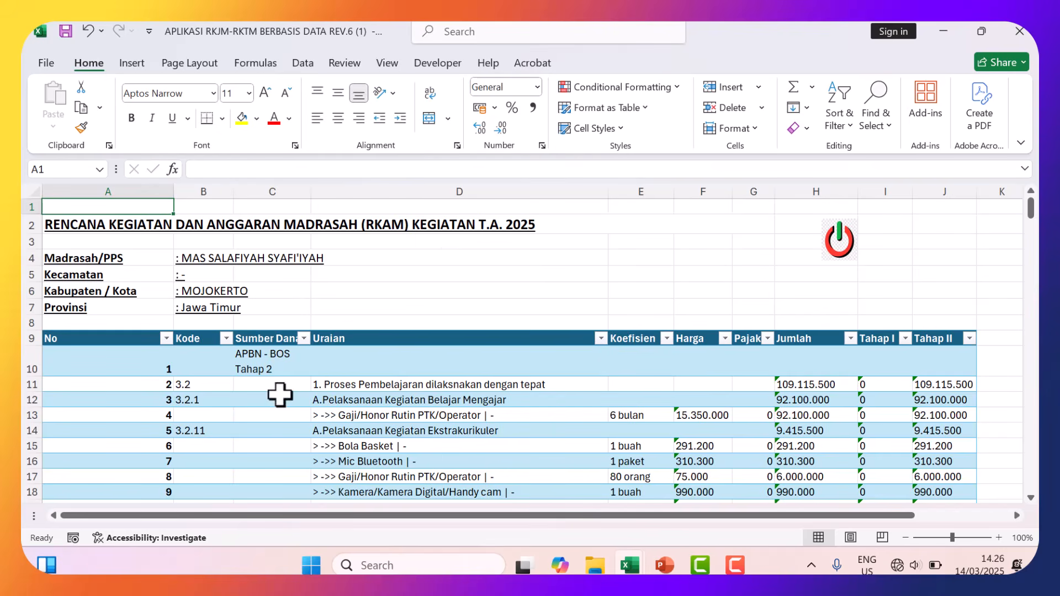
{"action": "scroll", "coordinate": [478, 404], "scroll_direction": "down", "scroll_amount": 3}
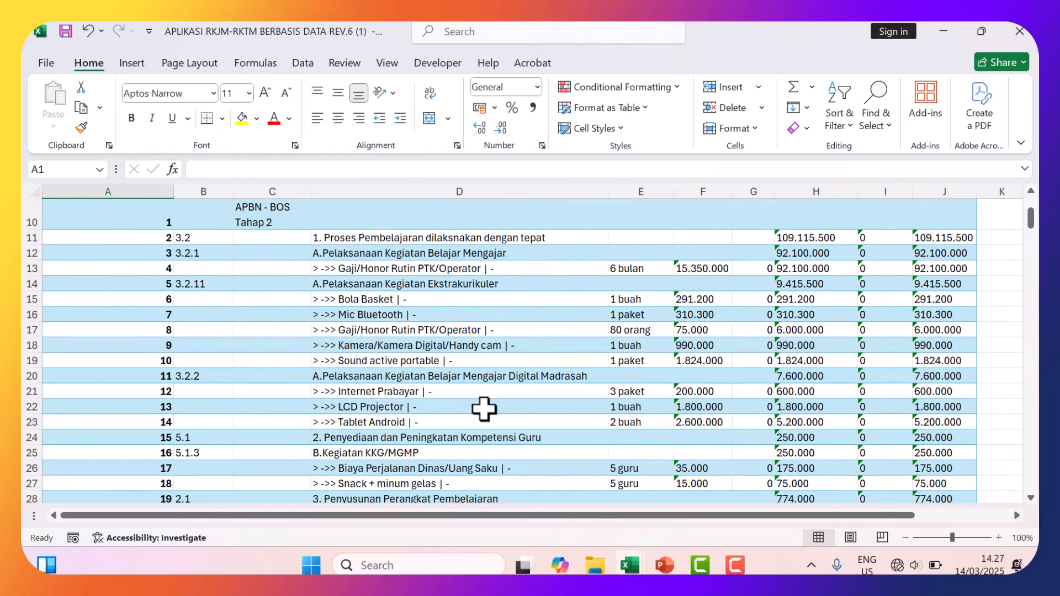
{"action": "scroll", "coordinate": [426, 338], "scroll_direction": "up", "scroll_amount": 3}
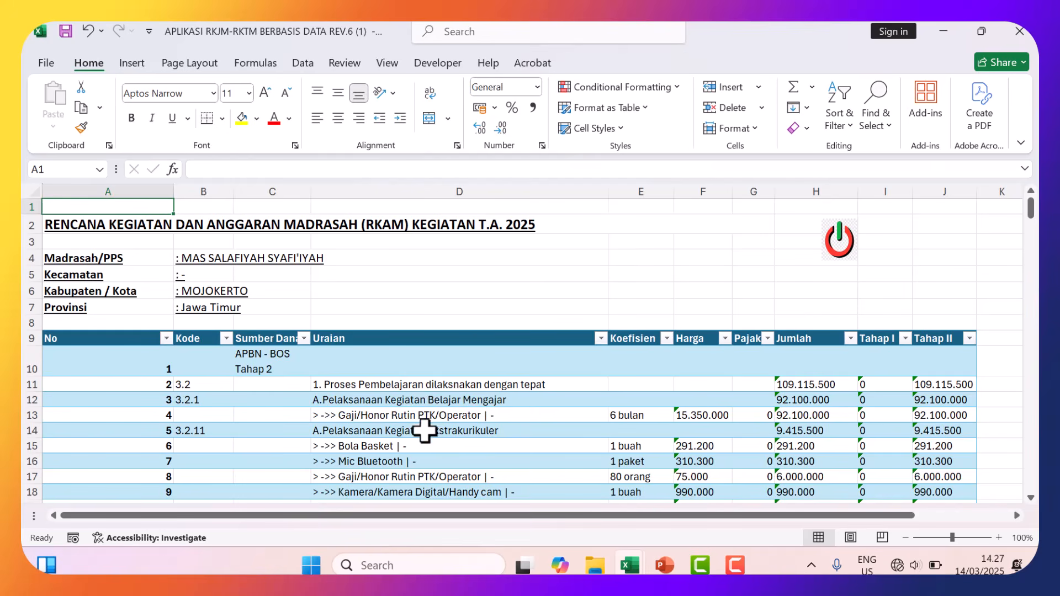
{"action": "scroll", "coordinate": [420, 420], "scroll_direction": "down", "scroll_amount": 3}
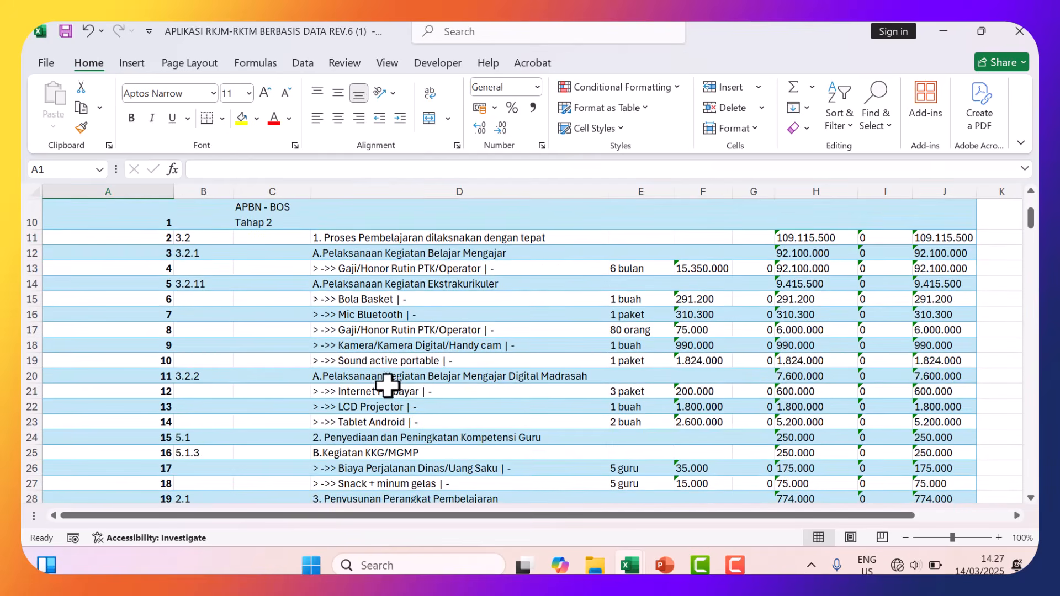
{"action": "scroll", "coordinate": [423, 389], "scroll_direction": "up", "scroll_amount": 3}
{"action": "left_click", "coordinate": [838, 237]}
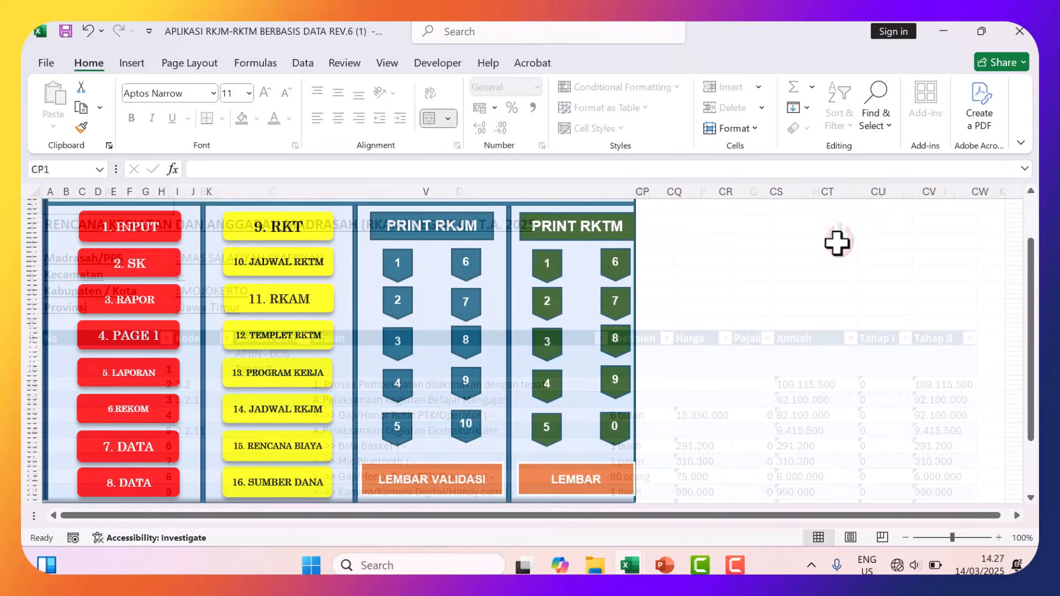
Review the Kode entries on the 9. RKT sheet, and switch to PowerPoint to read the 10. JADWAL RKTM instructions.
{"action": "left_click", "coordinate": [303, 238]}
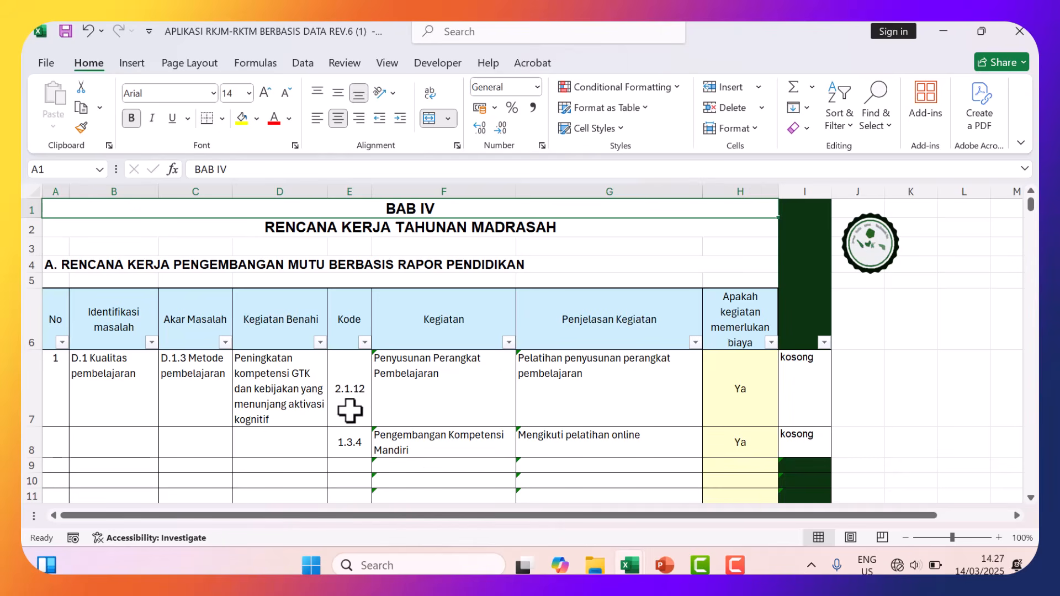
{"action": "left_click", "coordinate": [867, 253]}
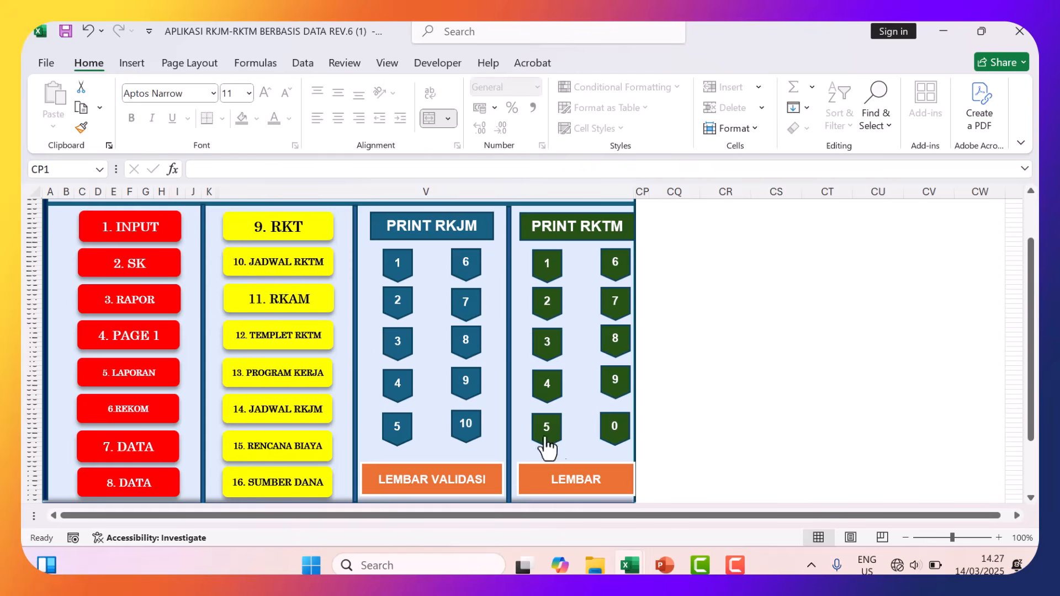
{"action": "left_click", "coordinate": [664, 565]}
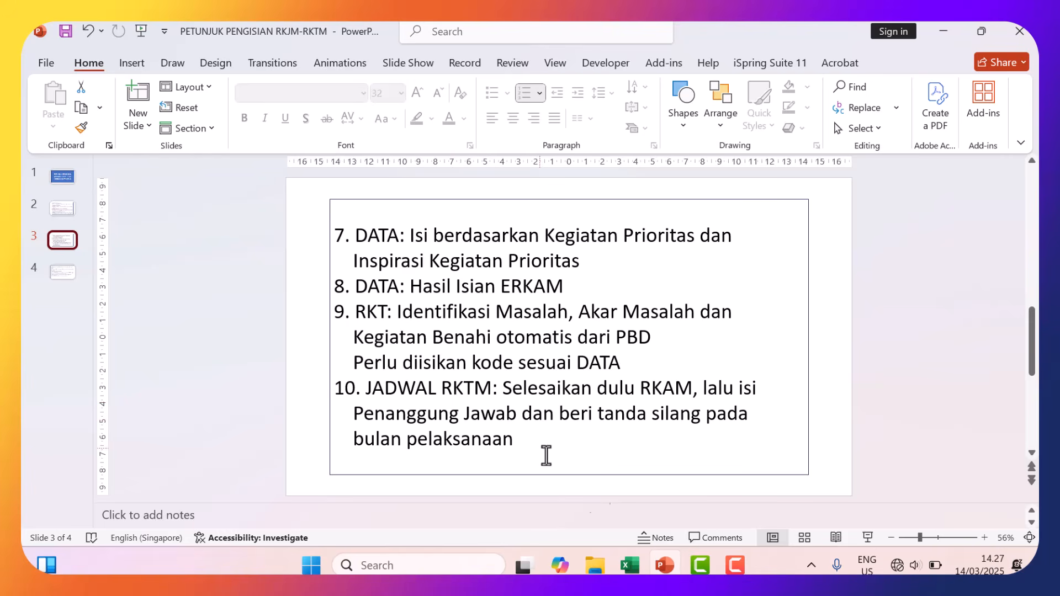
Switch to the APLIKASI RKJM-RKTM workbook in Excel, open the 10. JADWAL RKTM sheet, and examine the source formulas of the Program/Kegiatan entries.
{"action": "left_click", "coordinate": [631, 567]}
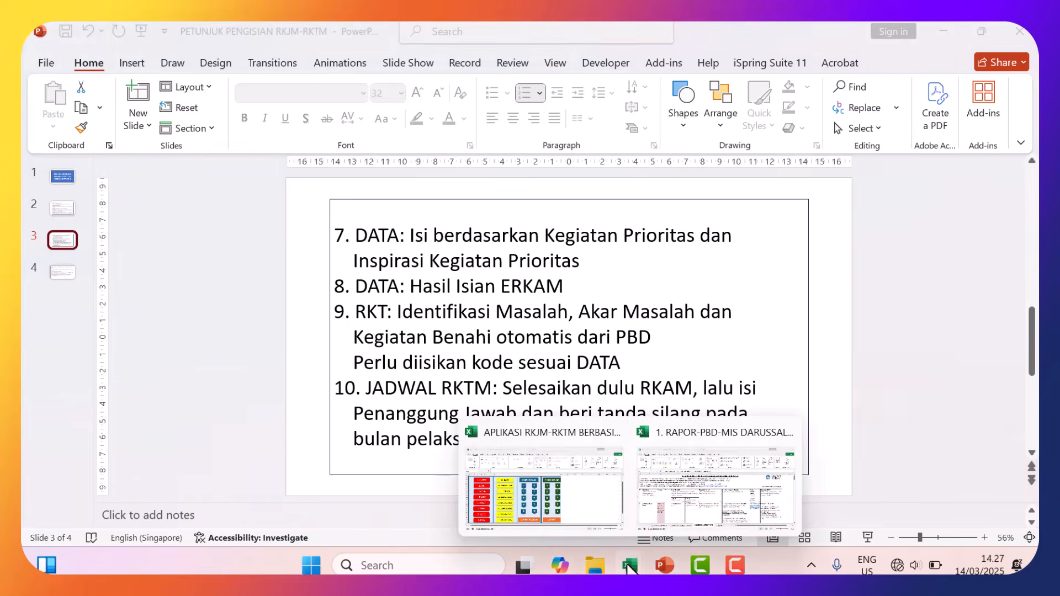
{"action": "left_click", "coordinate": [533, 486]}
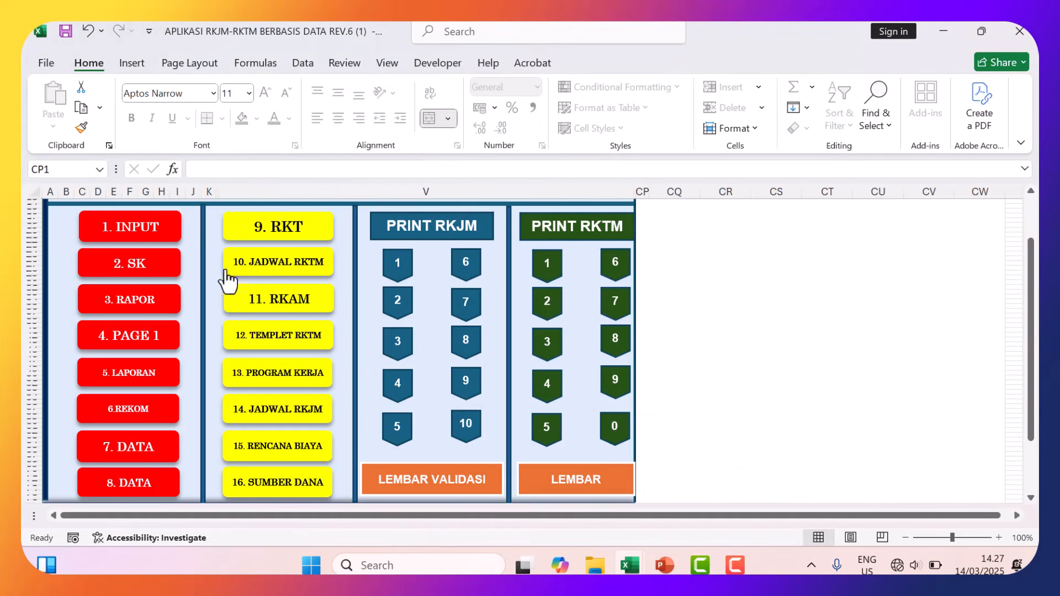
{"action": "left_click", "coordinate": [277, 263]}
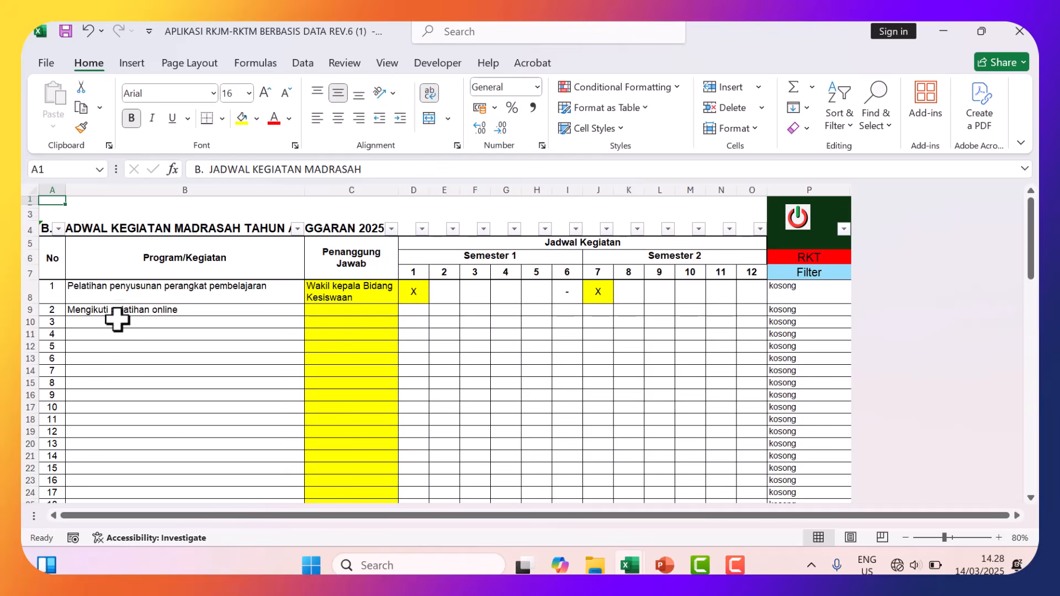
{"action": "left_click", "coordinate": [266, 289]}
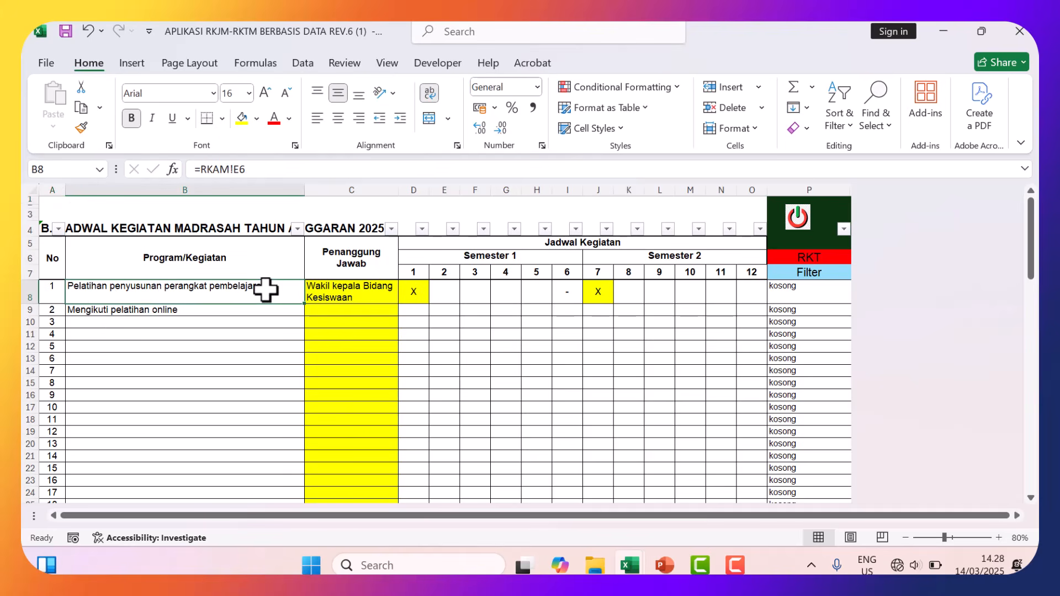
{"action": "left_click", "coordinate": [193, 311]}
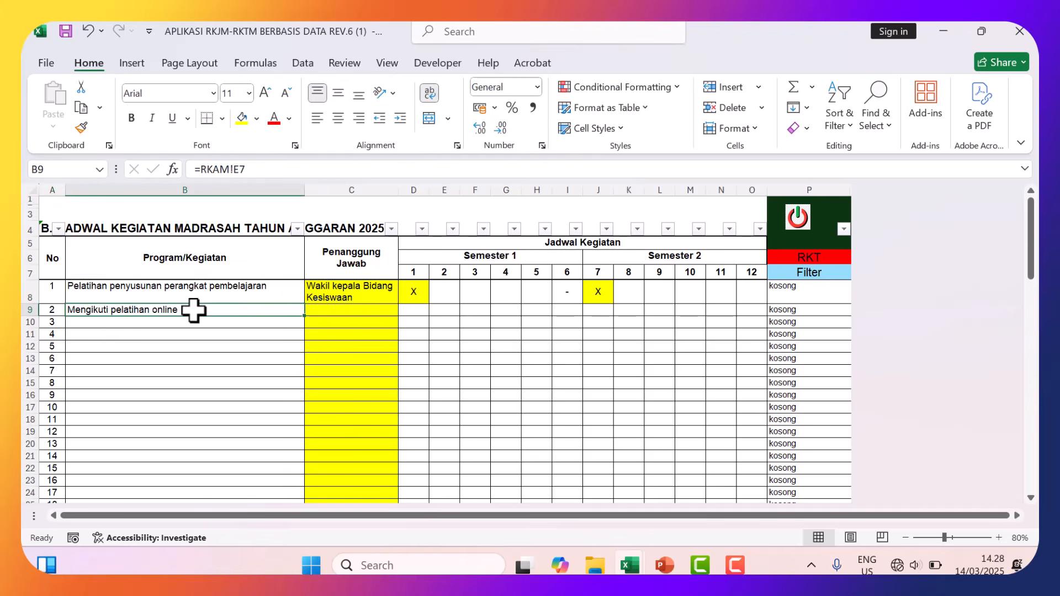
{"action": "left_click", "coordinate": [171, 323]}
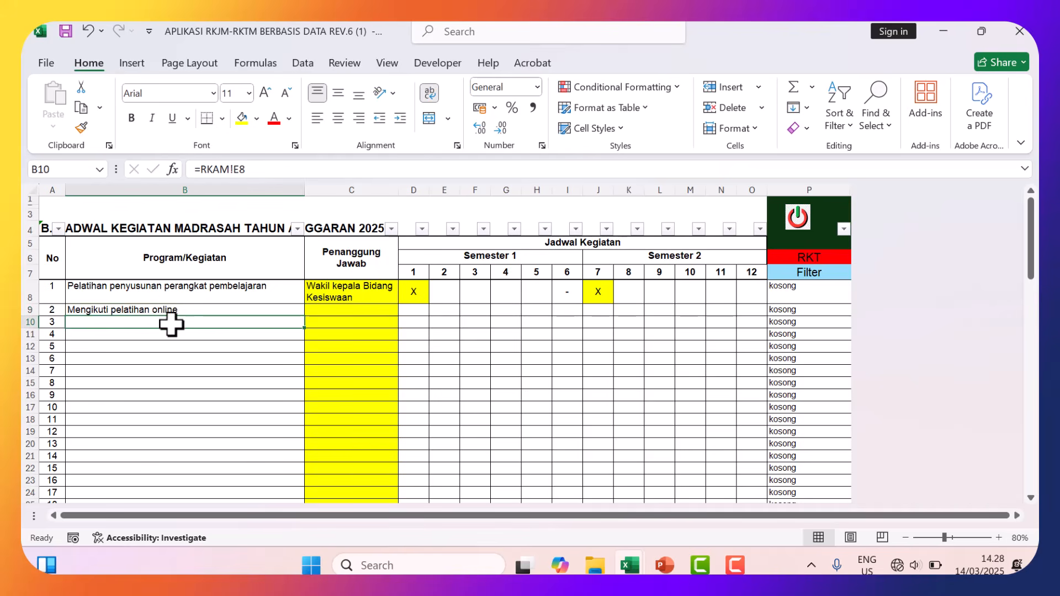
Return to the main menu, look at 10. JADWAL RKTM once more, and open the 9. RKT sheet to review its activity rows.
{"action": "left_click", "coordinate": [796, 220]}
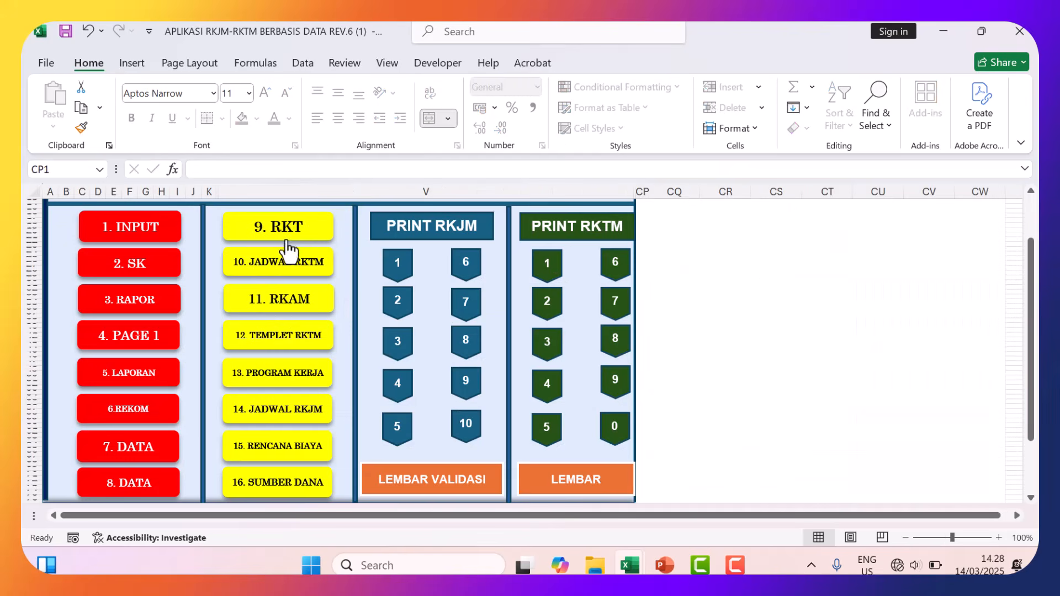
{"action": "left_click", "coordinate": [284, 271]}
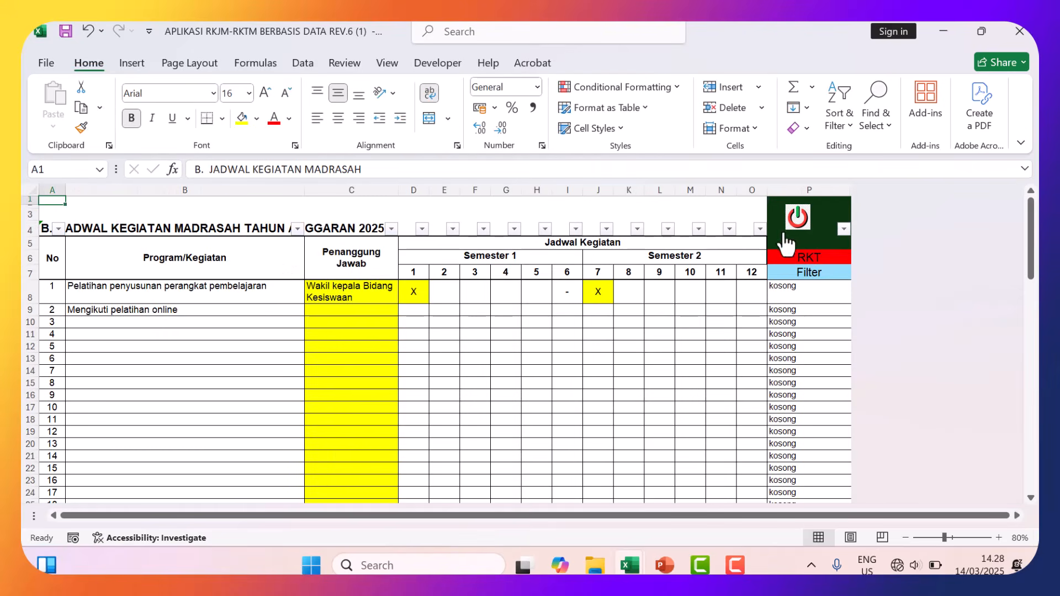
{"action": "left_click", "coordinate": [797, 221]}
{"action": "left_click", "coordinate": [303, 239]}
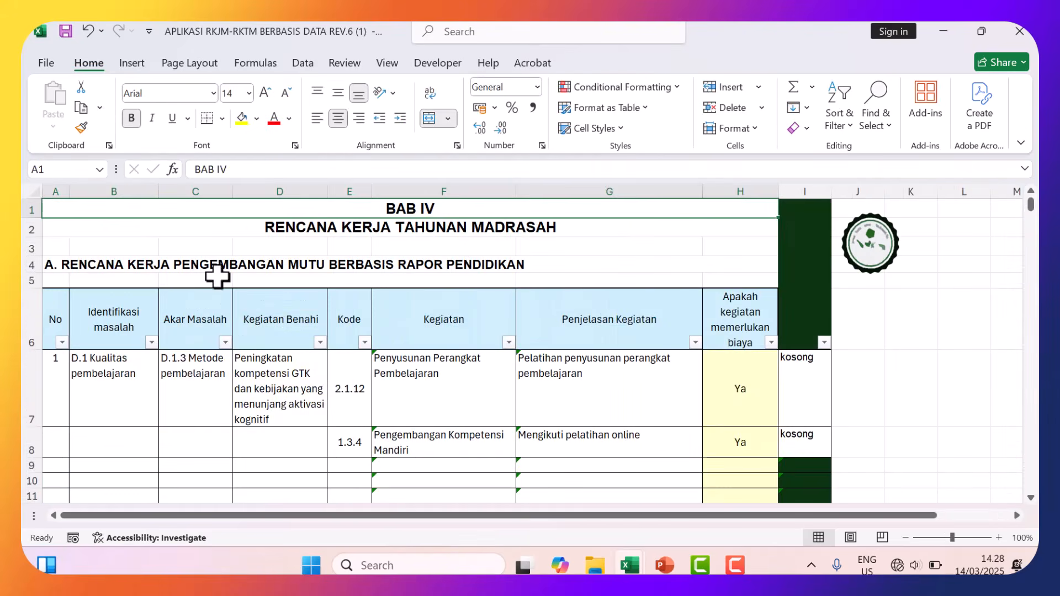
{"action": "scroll", "coordinate": [215, 413], "scroll_direction": "down", "scroll_amount": 2}
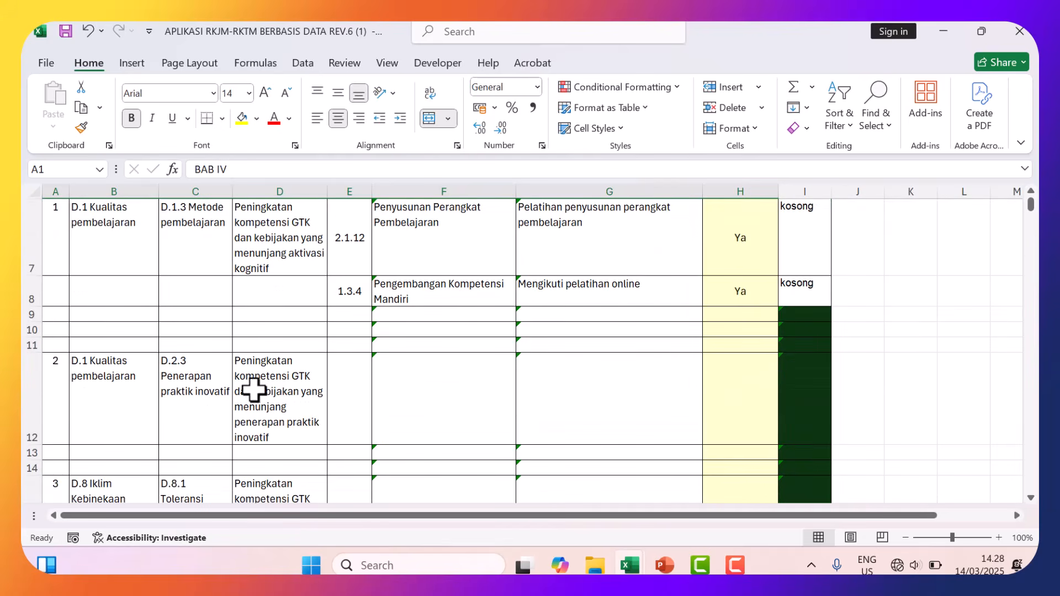
{"action": "scroll", "coordinate": [281, 370], "scroll_direction": "up", "scroll_amount": 2}
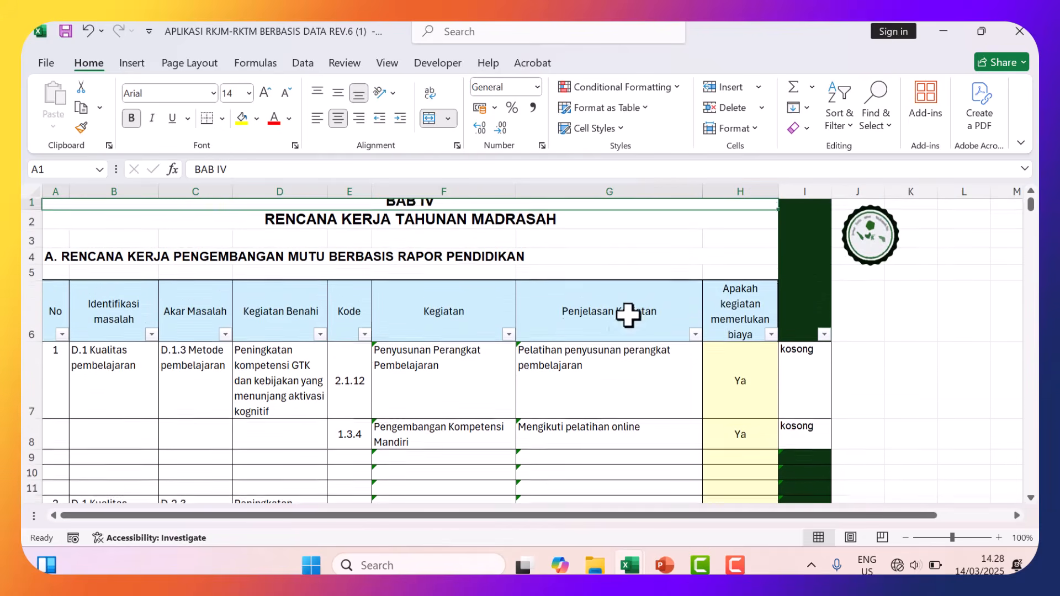
Open the 7. DATA sheet through the main menu and select cell AB110 beside 3.1.2 Penyusunan Metode Pembelajaran.
{"action": "left_click", "coordinate": [878, 248]}
{"action": "left_click", "coordinate": [174, 444]}
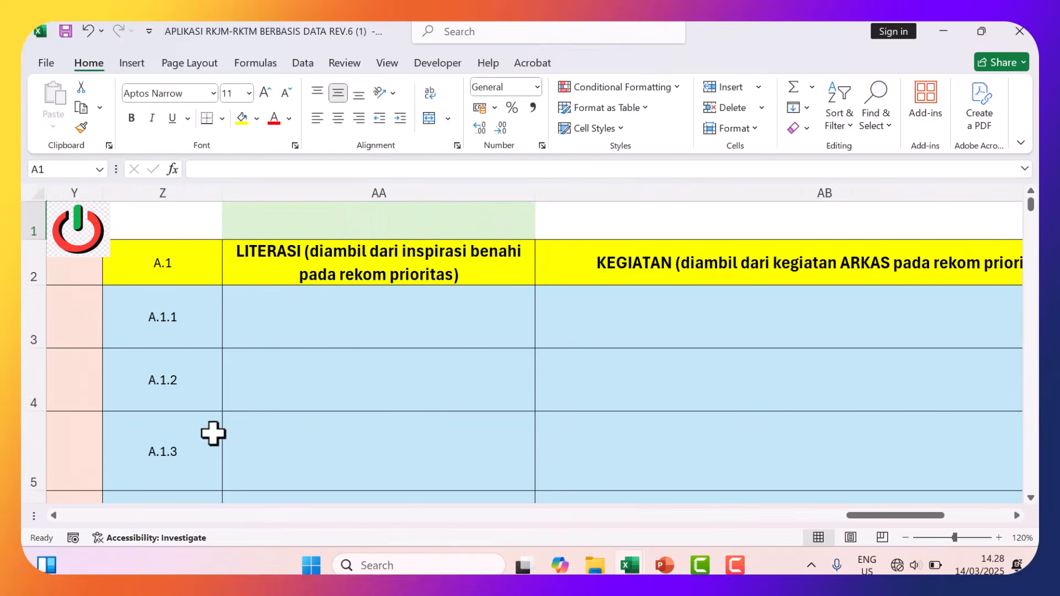
{"action": "scroll", "coordinate": [375, 407], "scroll_direction": "down", "scroll_amount": 7}
{"action": "scroll", "coordinate": [375, 407], "scroll_direction": "down", "scroll_amount": 14}
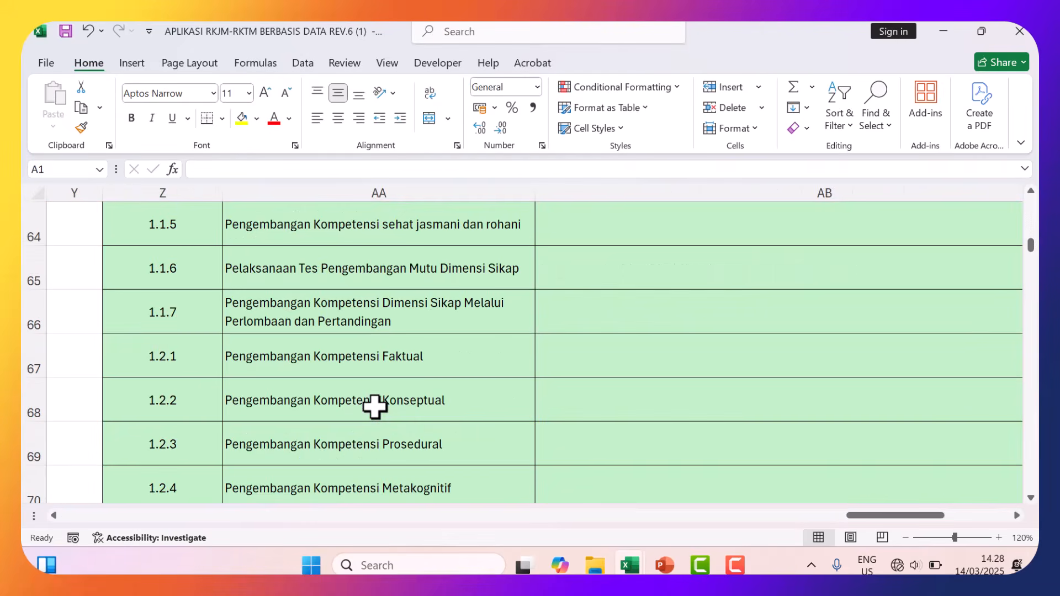
{"action": "scroll", "coordinate": [375, 407], "scroll_direction": "down", "scroll_amount": 3}
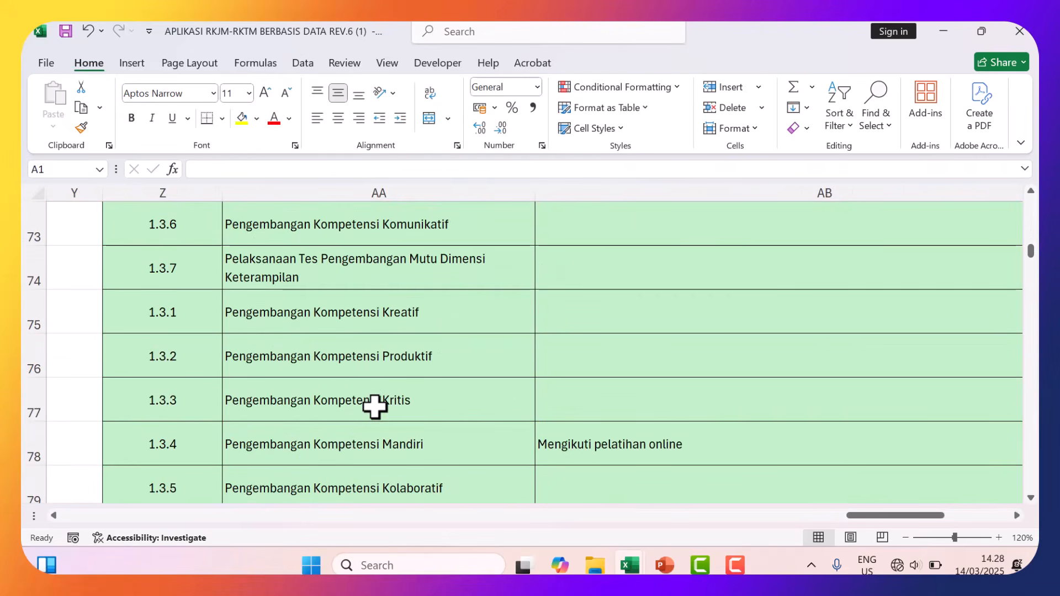
{"action": "scroll", "coordinate": [375, 407], "scroll_direction": "down", "scroll_amount": 2}
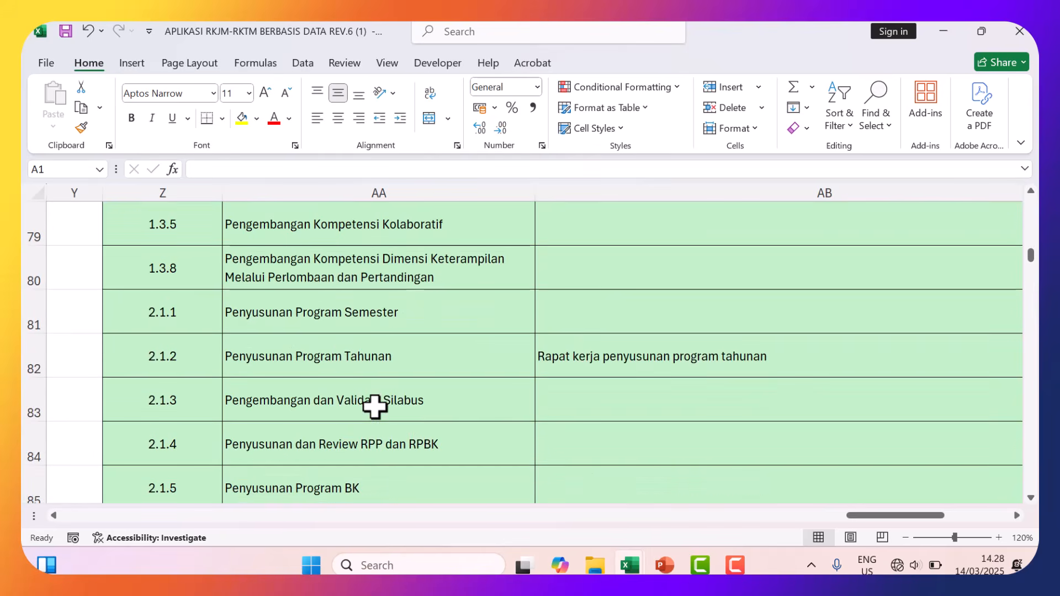
{"action": "scroll", "coordinate": [374, 407], "scroll_direction": "down", "scroll_amount": 2}
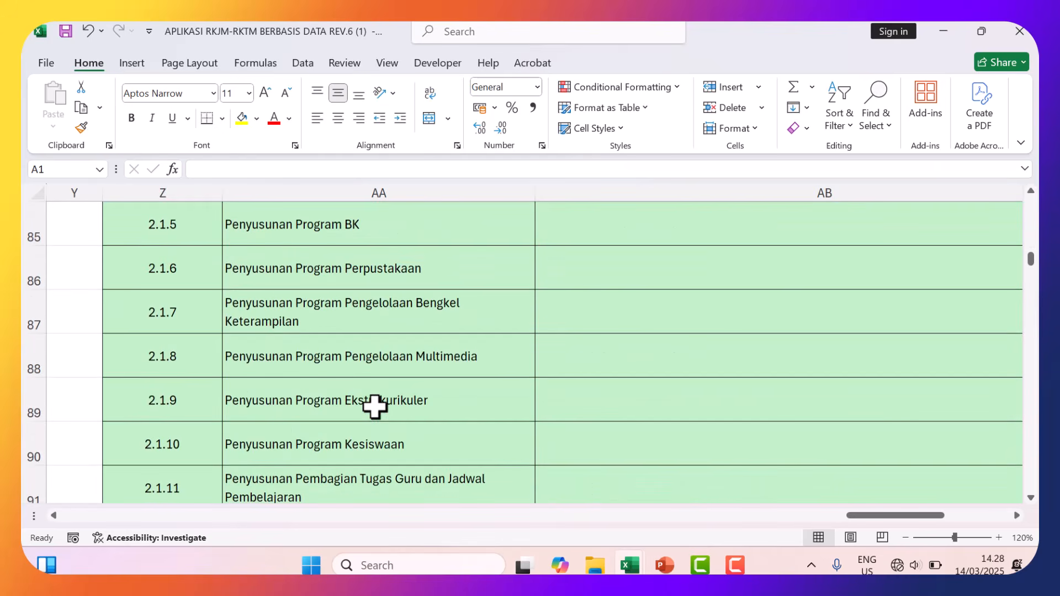
{"action": "scroll", "coordinate": [375, 407], "scroll_direction": "down", "scroll_amount": 2}
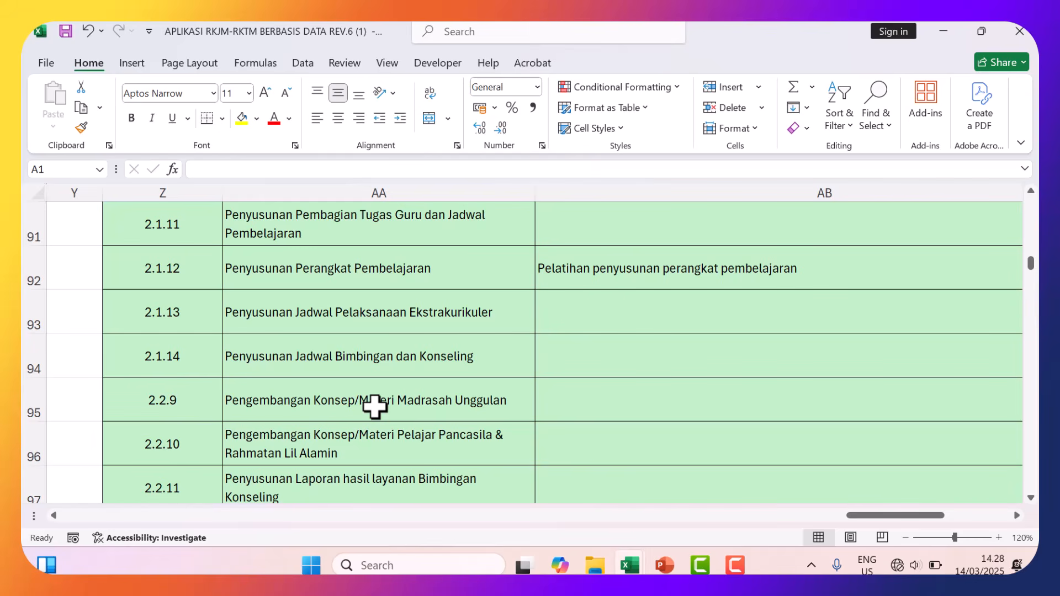
{"action": "scroll", "coordinate": [375, 406], "scroll_direction": "down", "scroll_amount": 2}
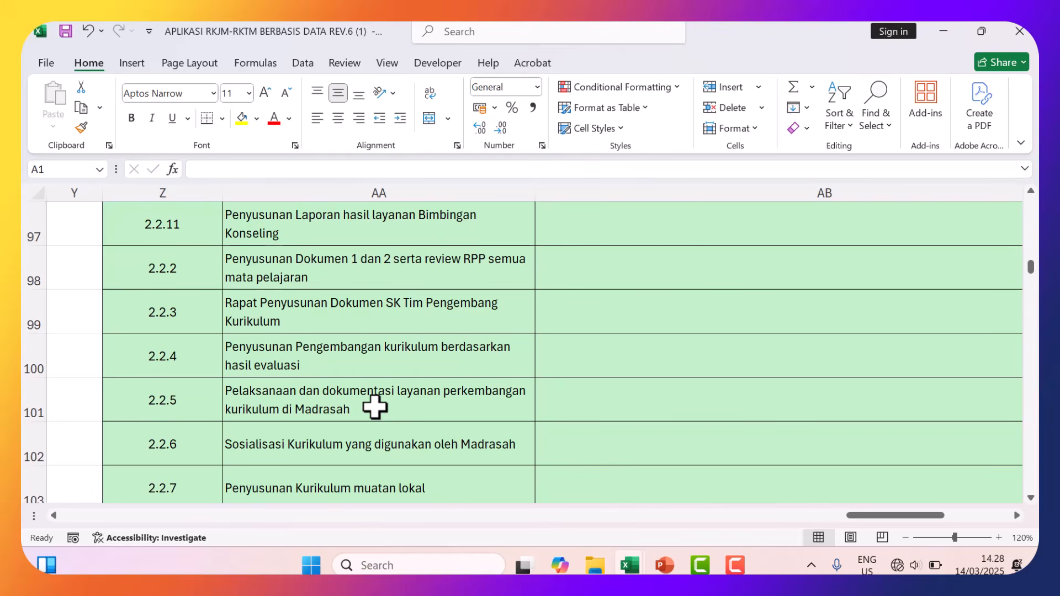
{"action": "scroll", "coordinate": [375, 407], "scroll_direction": "down", "scroll_amount": 3}
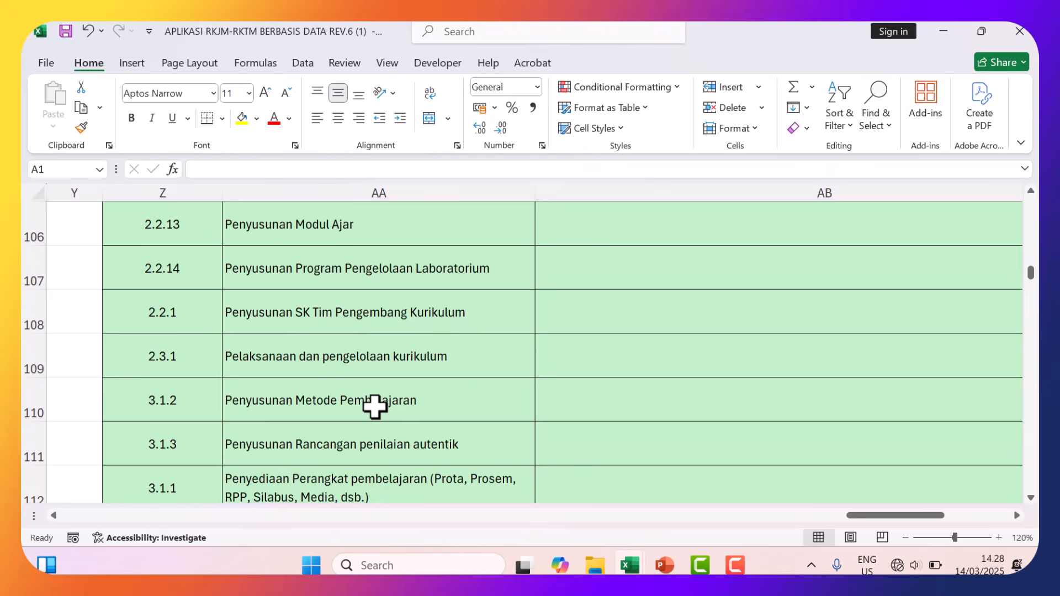
{"action": "left_click", "coordinate": [587, 398]}
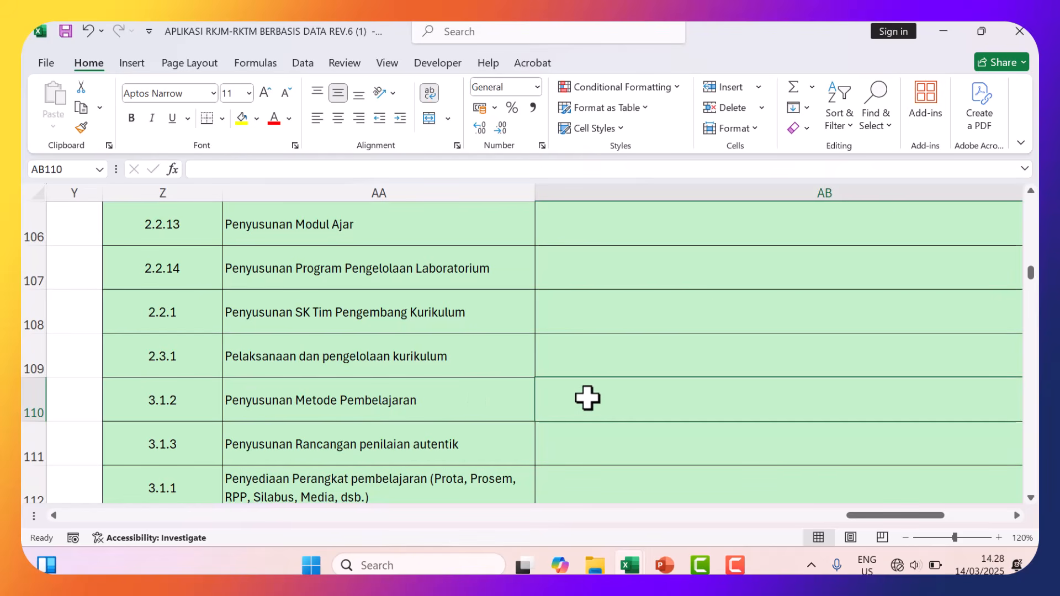
{"action": "type", "text": "Meng"}
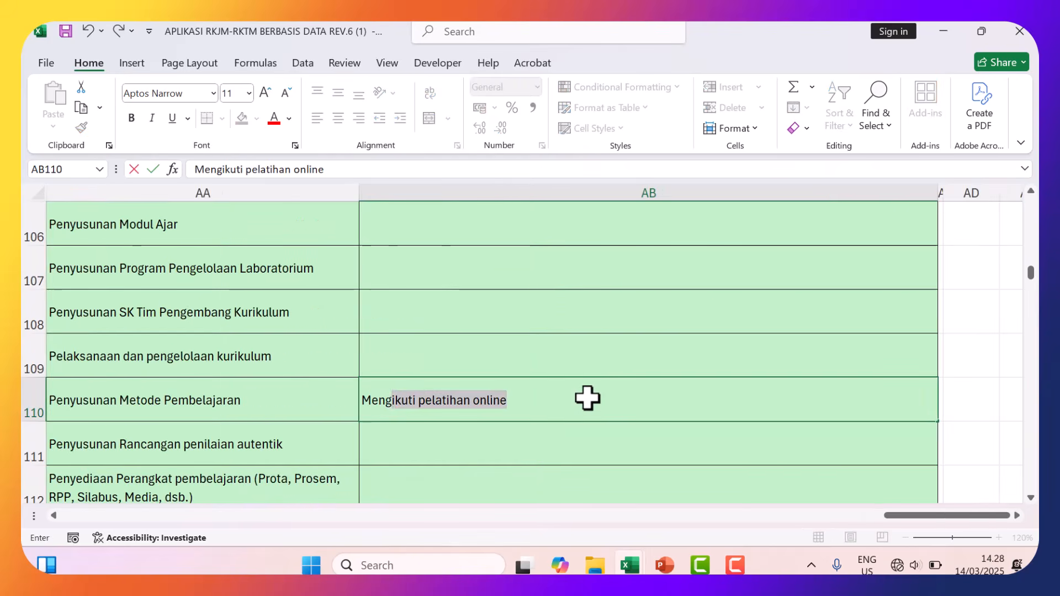
{"action": "type", "text": "ikuti"}
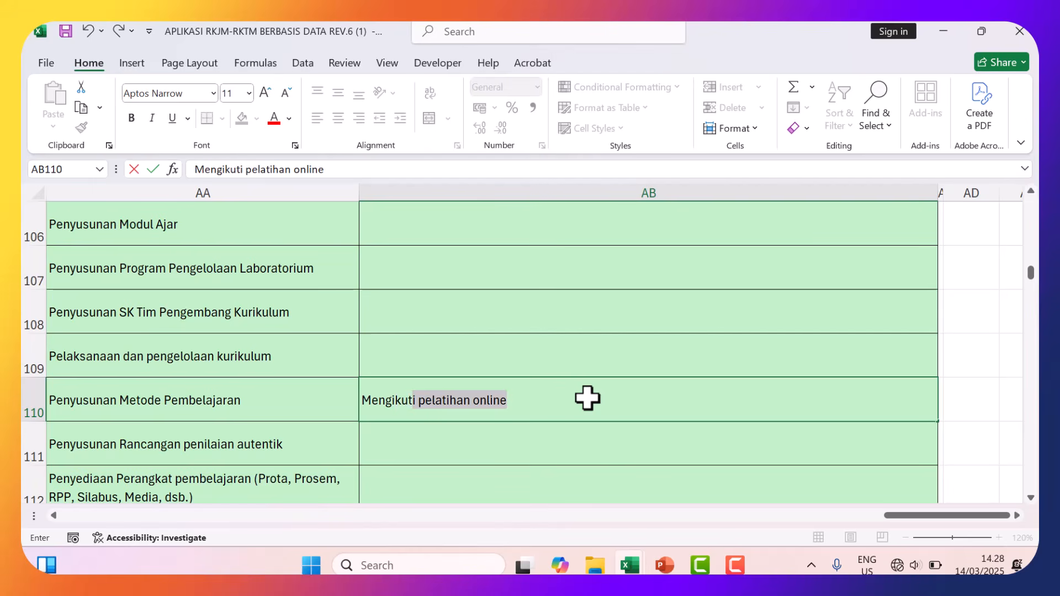
{"action": "key", "text": "BackSpace"}
{"action": "key", "text": "BackSpace"}
{"action": "key", "text": "BackSpace"}
{"action": "key", "text": "BackSpace"}
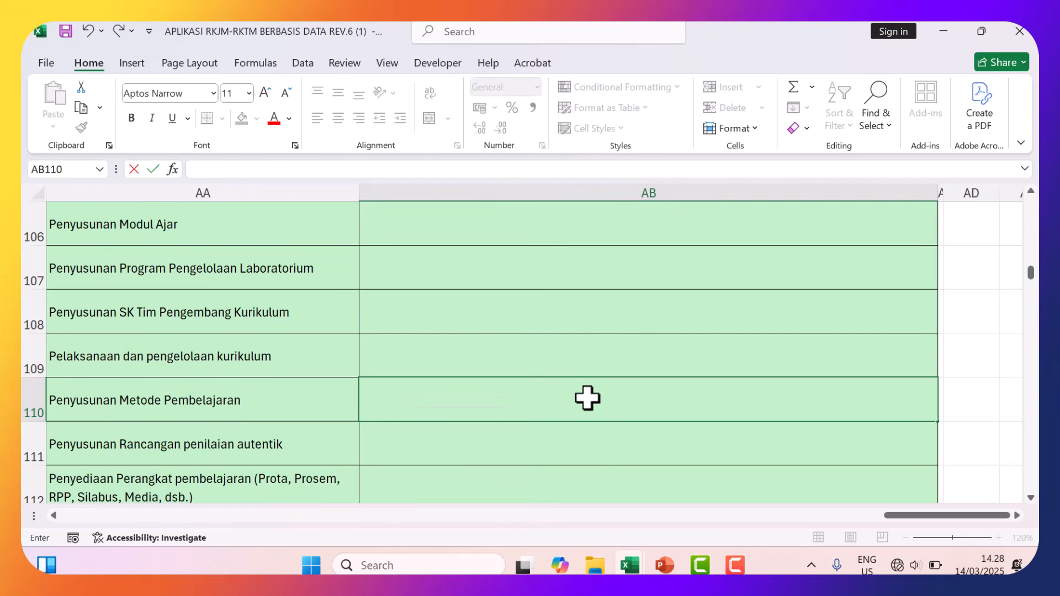
Enter "Pelatihan metode pembelajaran" in AB110 as the narrative for Penyusunan Metode Pembelajaran, and return to the main menu.
{"action": "type", "text": "Pelatik"}
{"action": "key", "text": "BackSpace"}
{"action": "type", "text": "han "}
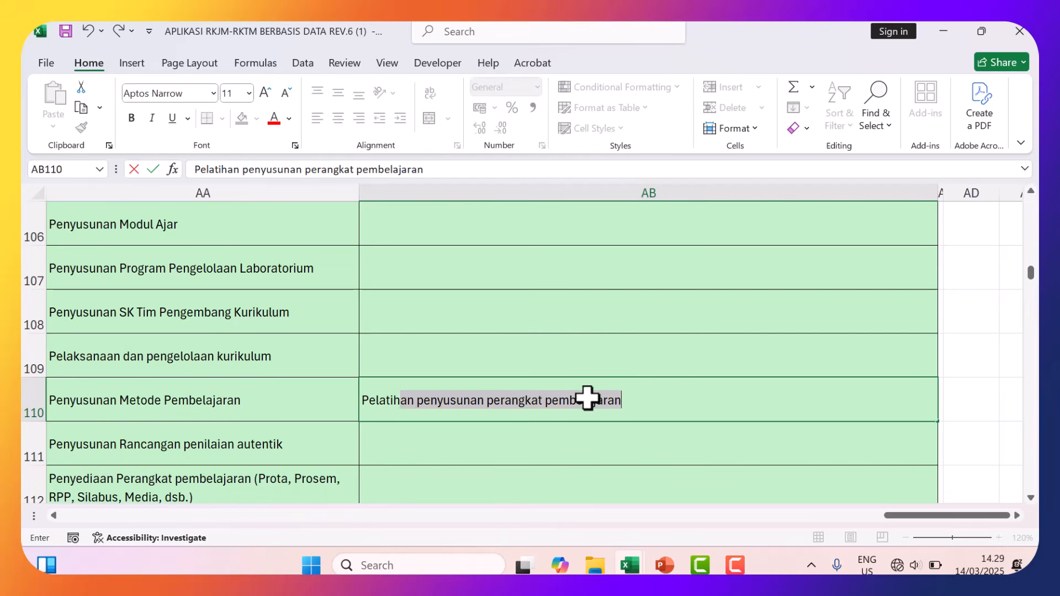
{"action": "type", "text": "metod"}
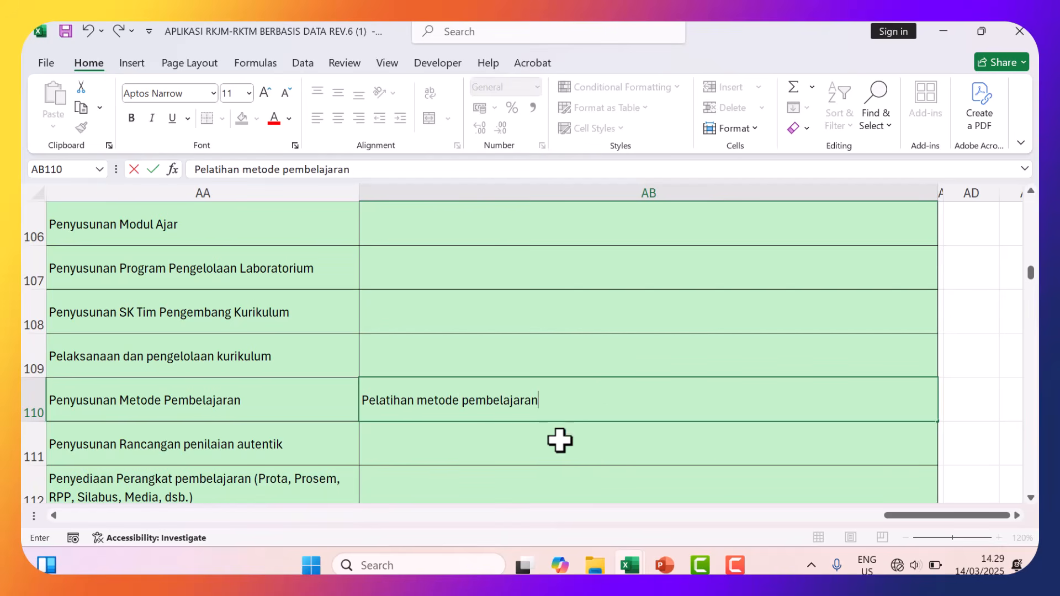
{"action": "scroll", "coordinate": [362, 424], "scroll_direction": "left", "scroll_amount": 2}
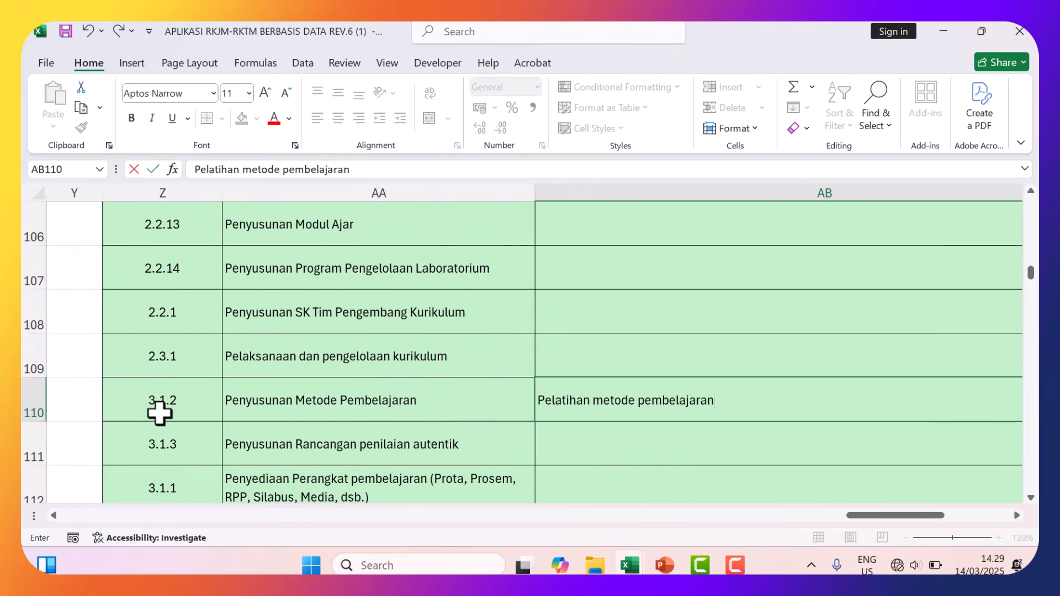
{"action": "scroll", "coordinate": [566, 347], "scroll_direction": "up", "scroll_amount": 20}
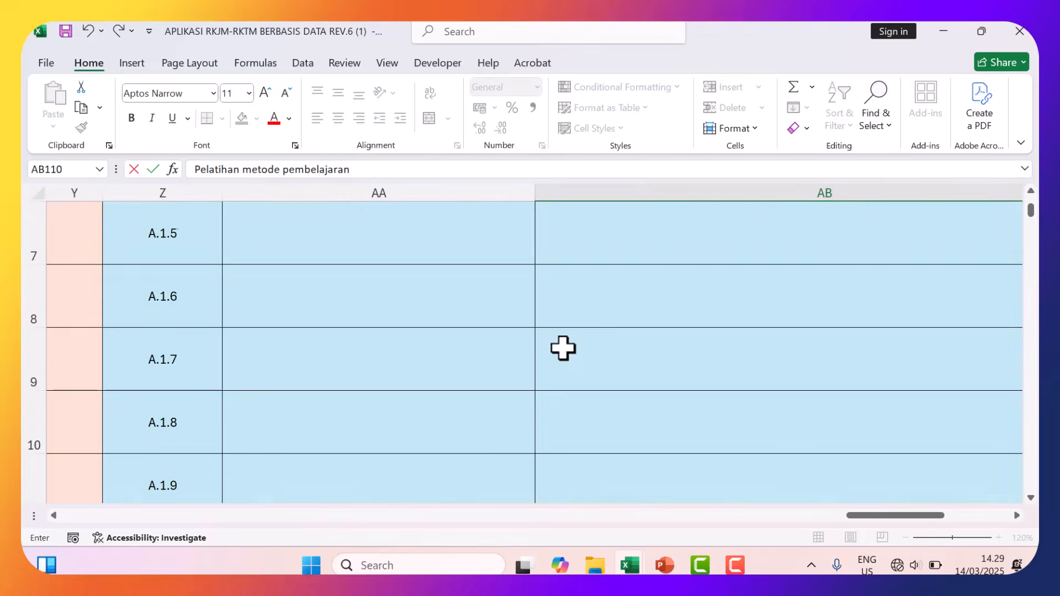
{"action": "scroll", "coordinate": [563, 348], "scroll_direction": "up", "scroll_amount": 2}
{"action": "left_click", "coordinate": [76, 232]}
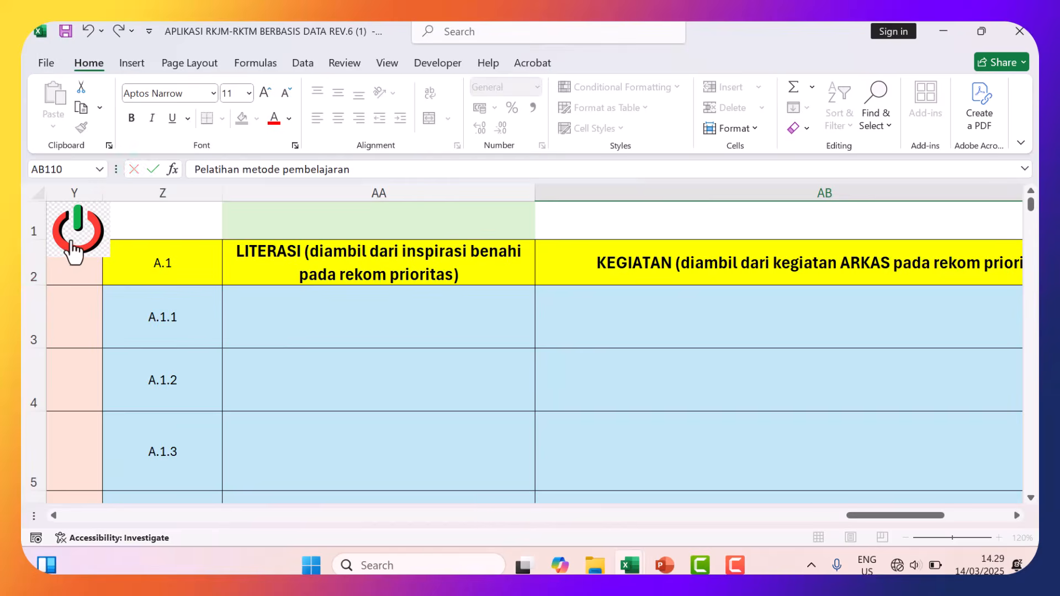
Set the Kode in cell E9 of the 9. RKT sheet to 3.1.2, and open the 10. JADWAL RKTM sheet through the main menu.
{"action": "left_click", "coordinate": [276, 238]}
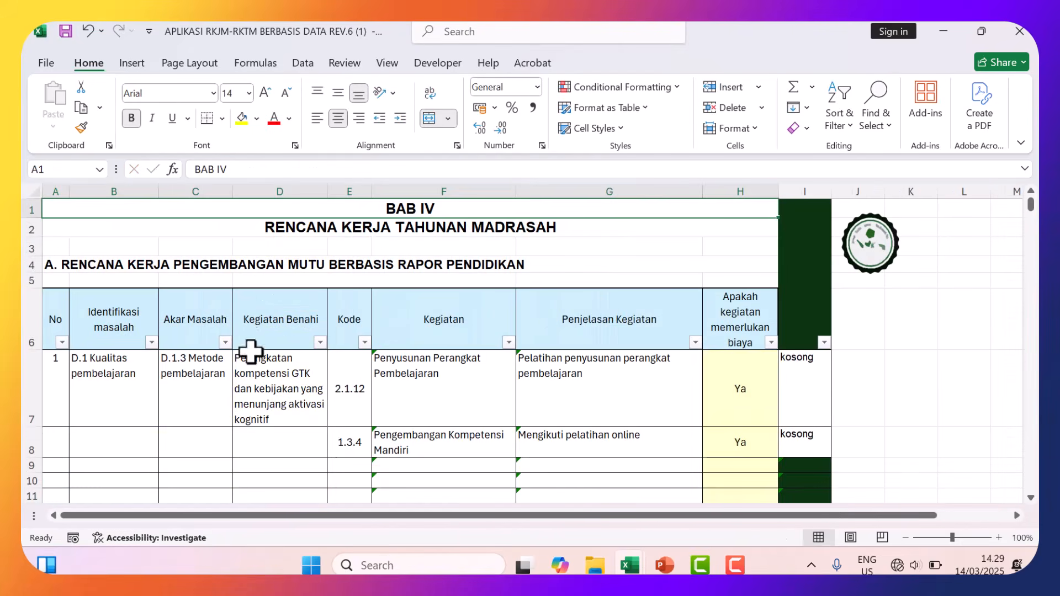
{"action": "left_click", "coordinate": [353, 469]}
{"action": "type", "text": "3.1.2"}
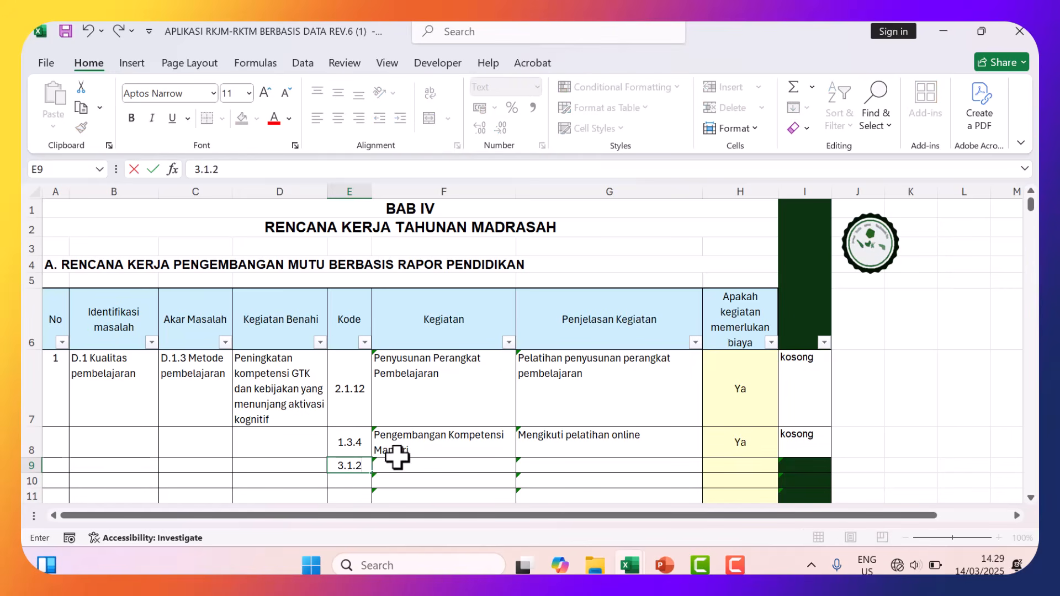
{"action": "key", "text": "Return"}
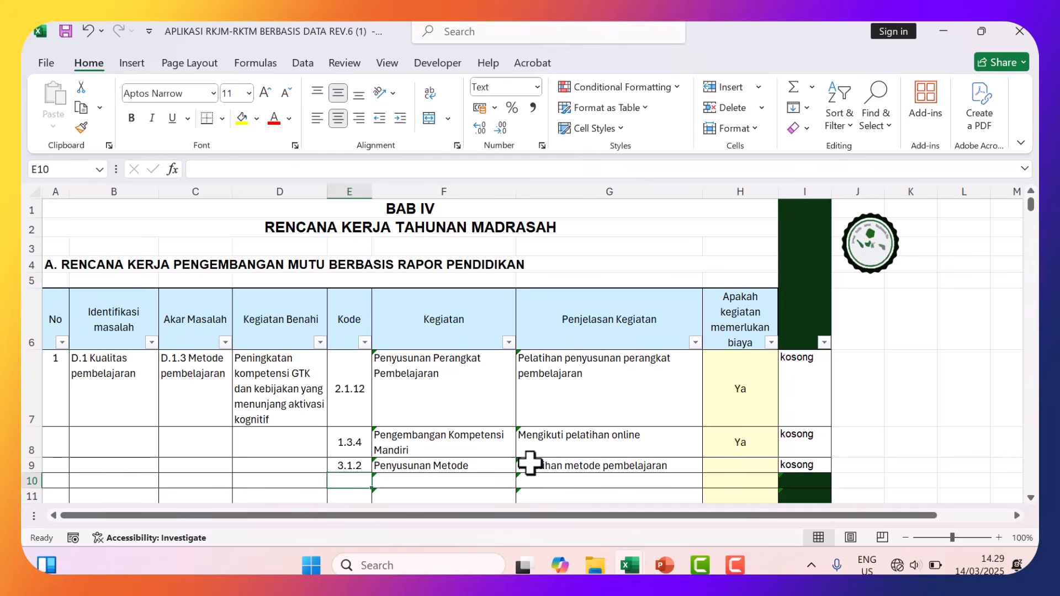
{"action": "left_click", "coordinate": [886, 255]}
{"action": "left_click", "coordinate": [288, 262]}
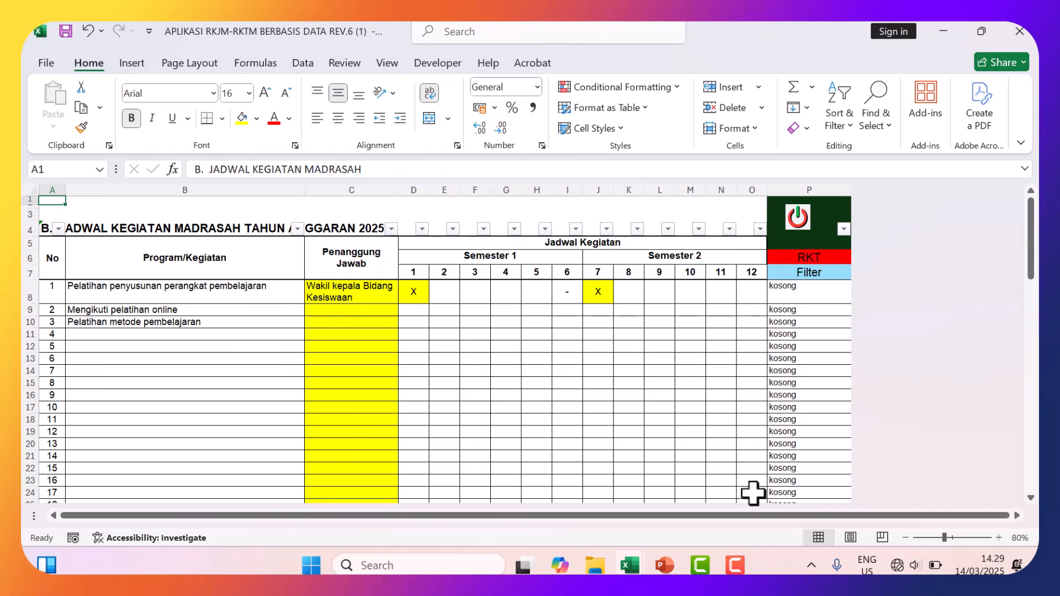
Switch to PowerPoint and change "RKAM" to "RKTM" in the 10. JADWAL RKTM instruction on slide 3.
{"action": "left_click", "coordinate": [666, 568]}
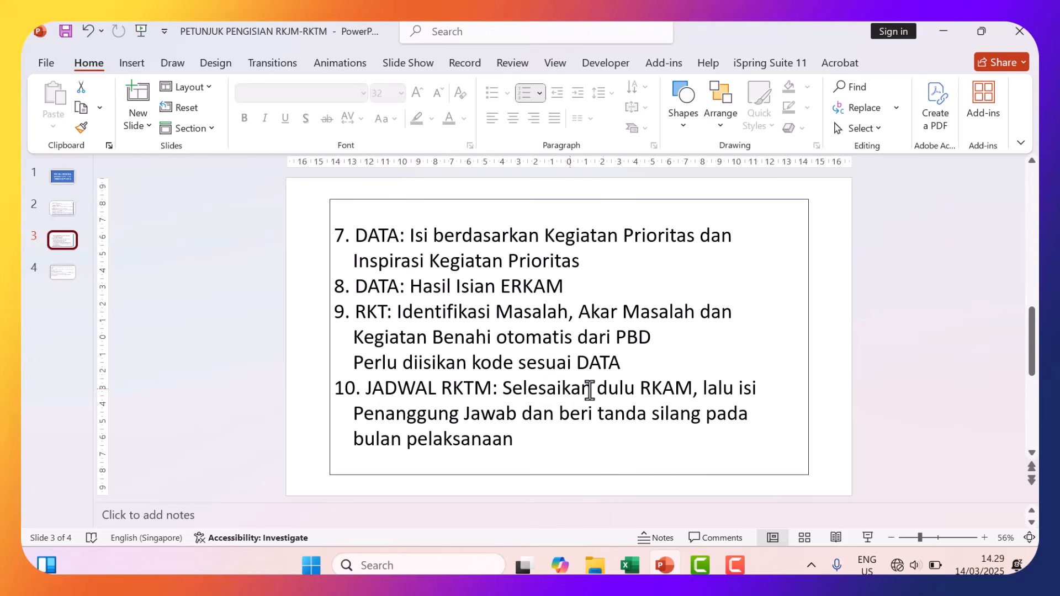
{"action": "left_click_drag", "start_coordinate": [641, 390], "coordinate": [678, 396]}
{"action": "key", "text": "BackSpace"}
{"action": "type", "text": "T"}
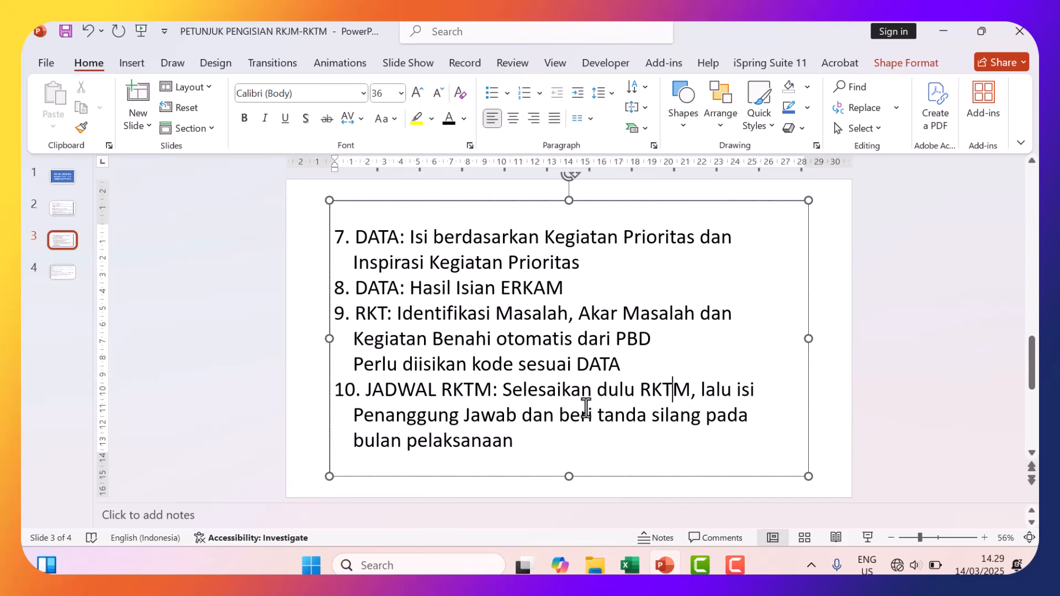
Switch to the RKJM-RKTM Excel workbook and look over the yellow Penanggung Jawab cells on the JADWAL RKTM sheet.
{"action": "mouse_move", "coordinate": [629, 564]}
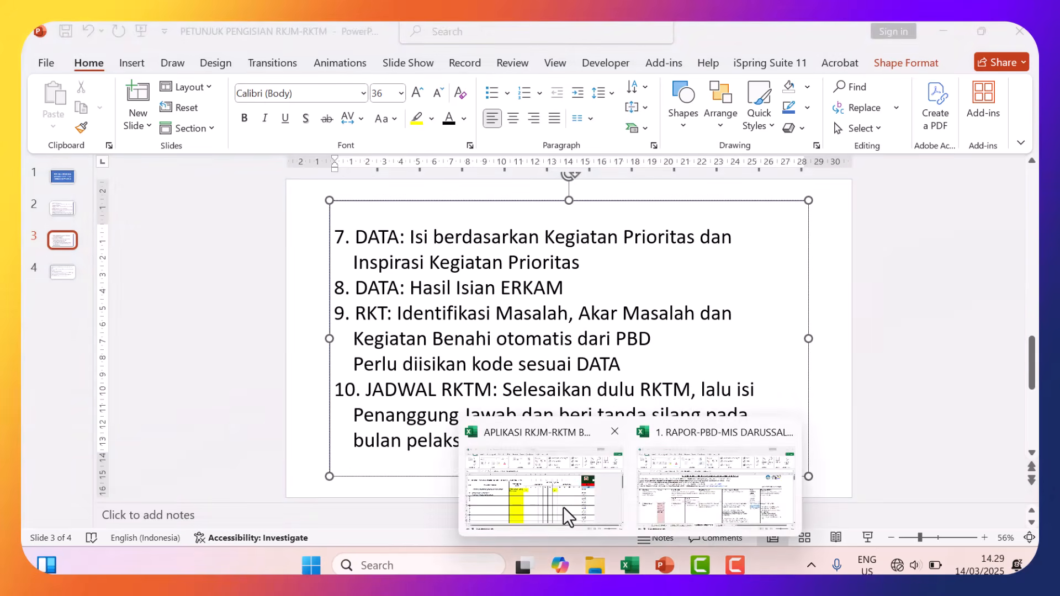
{"action": "left_click", "coordinate": [568, 515]}
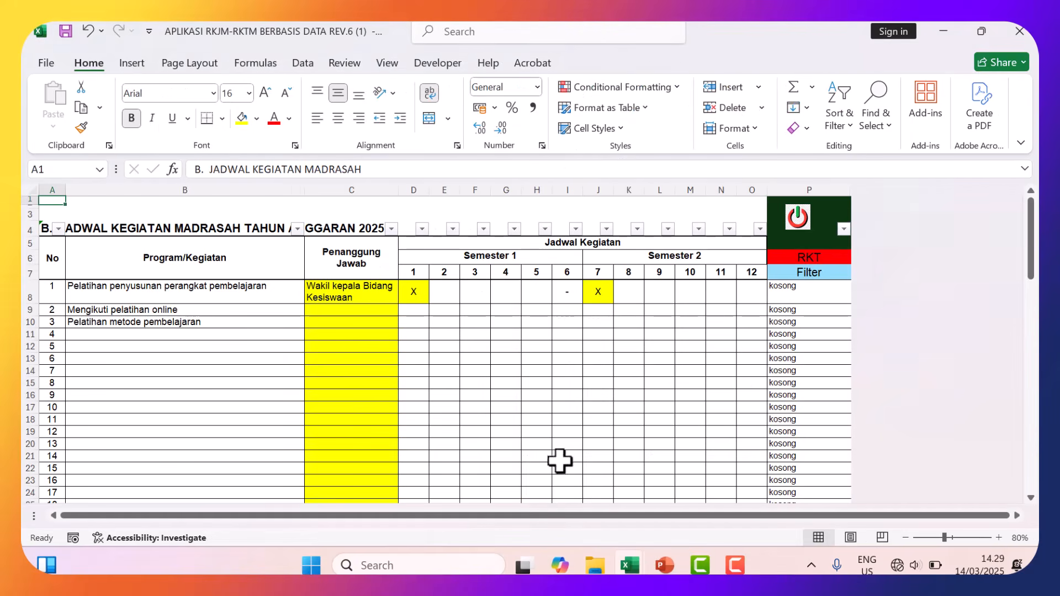
{"action": "left_click", "coordinate": [332, 312]}
{"action": "left_click", "coordinate": [334, 324]}
{"action": "left_click", "coordinate": [340, 347]}
{"action": "left_click", "coordinate": [344, 370]}
{"action": "left_click", "coordinate": [348, 408]}
{"action": "left_click", "coordinate": [333, 307]}
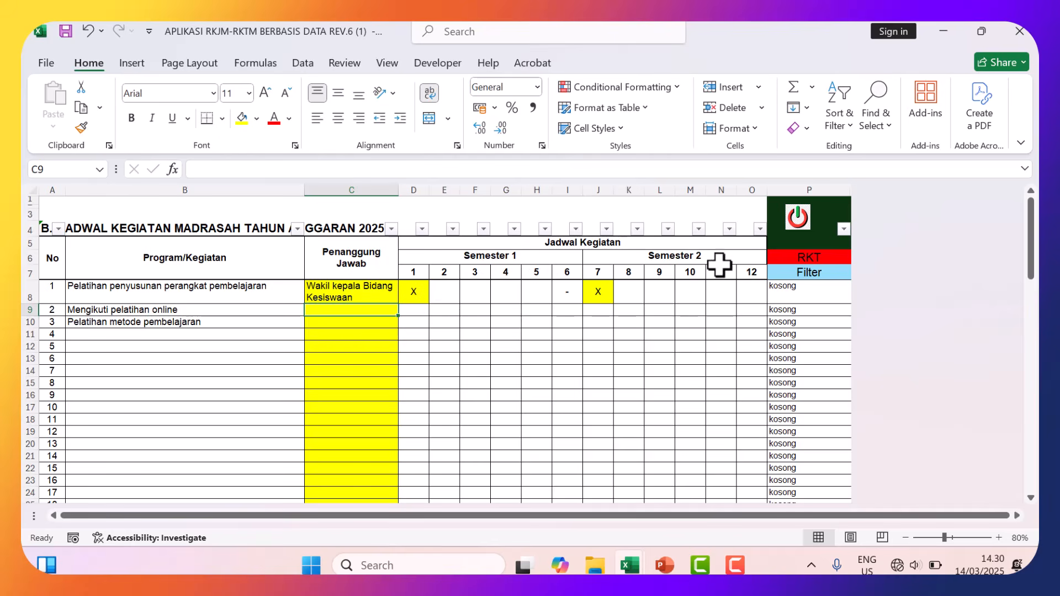
Mark month 3 with X in cell F9 for the activity Mengikuti pelatihan online.
{"action": "left_click", "coordinate": [515, 306]}
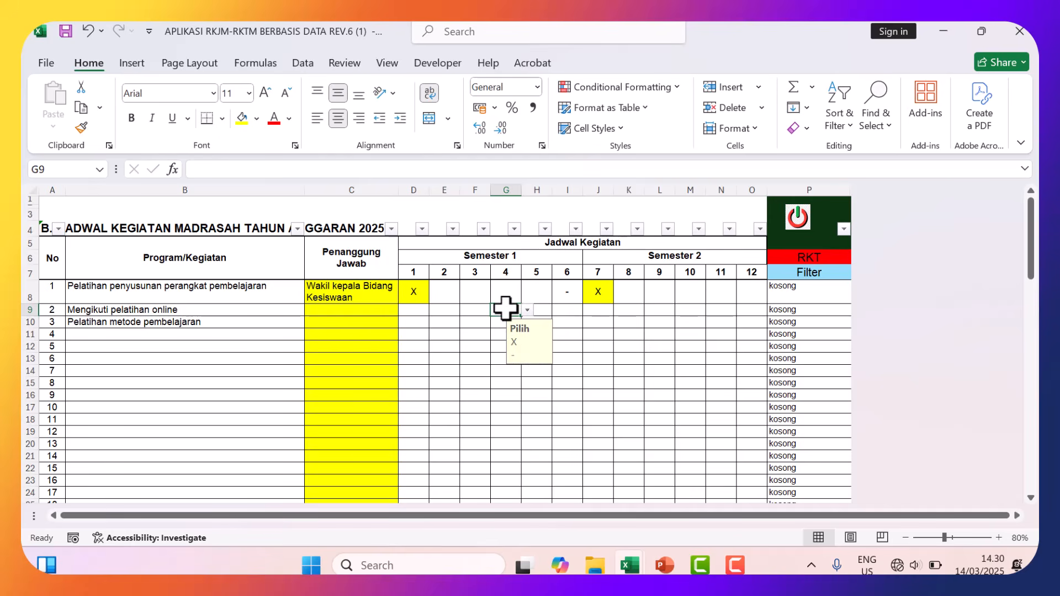
{"action": "left_click", "coordinate": [474, 311]}
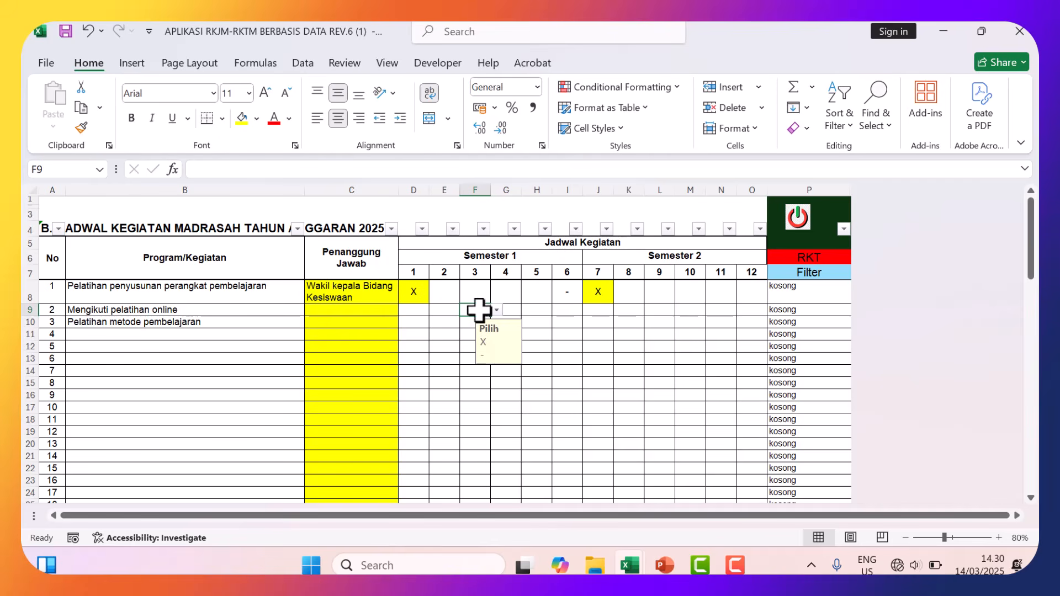
{"action": "left_click", "coordinate": [508, 310]}
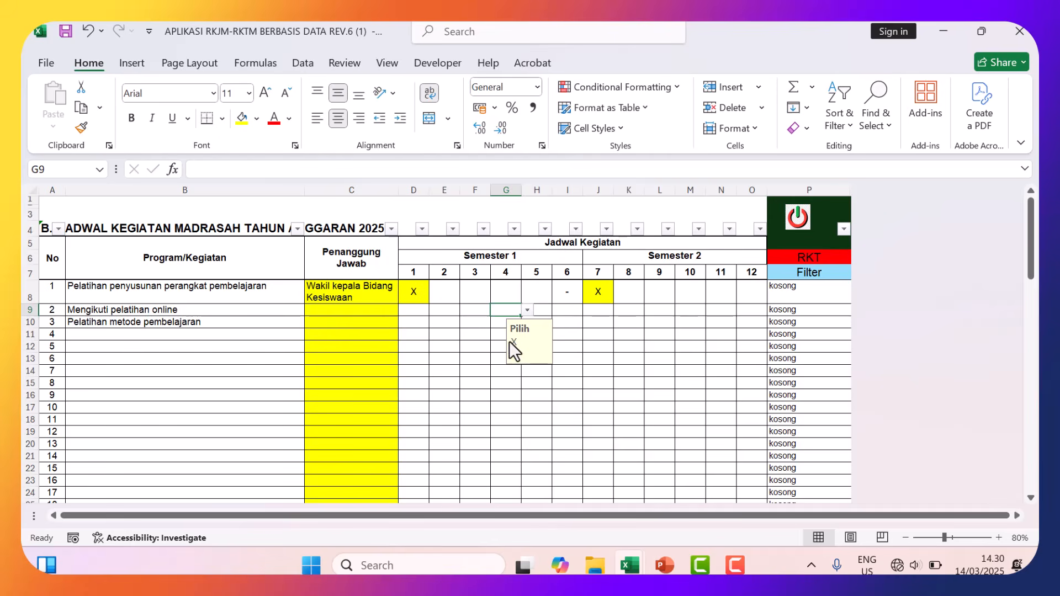
{"action": "left_click", "coordinate": [478, 311]}
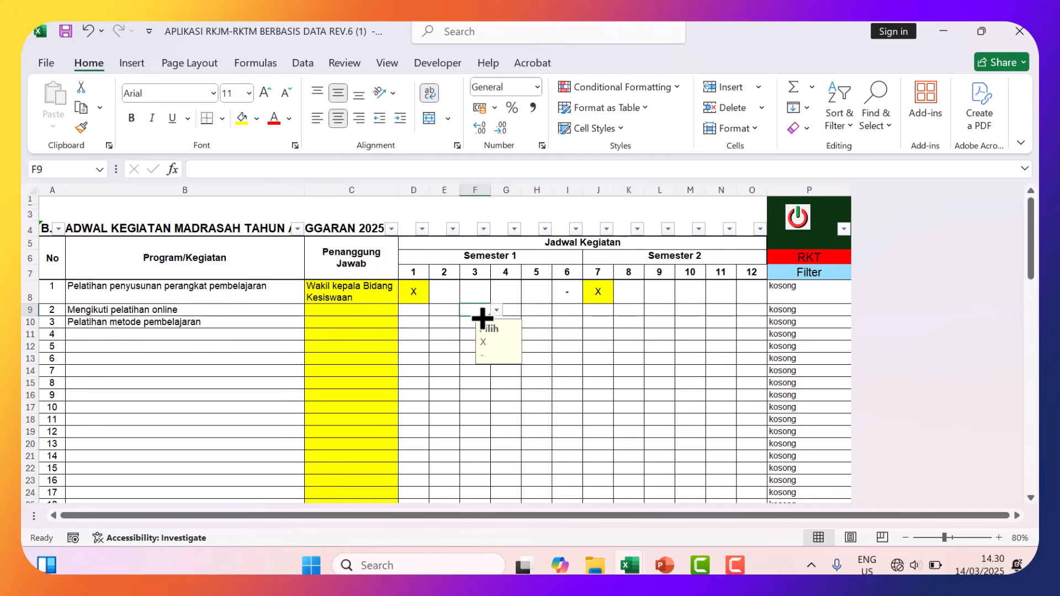
{"action": "type", "text": "x"}
{"action": "key", "text": "Return"}
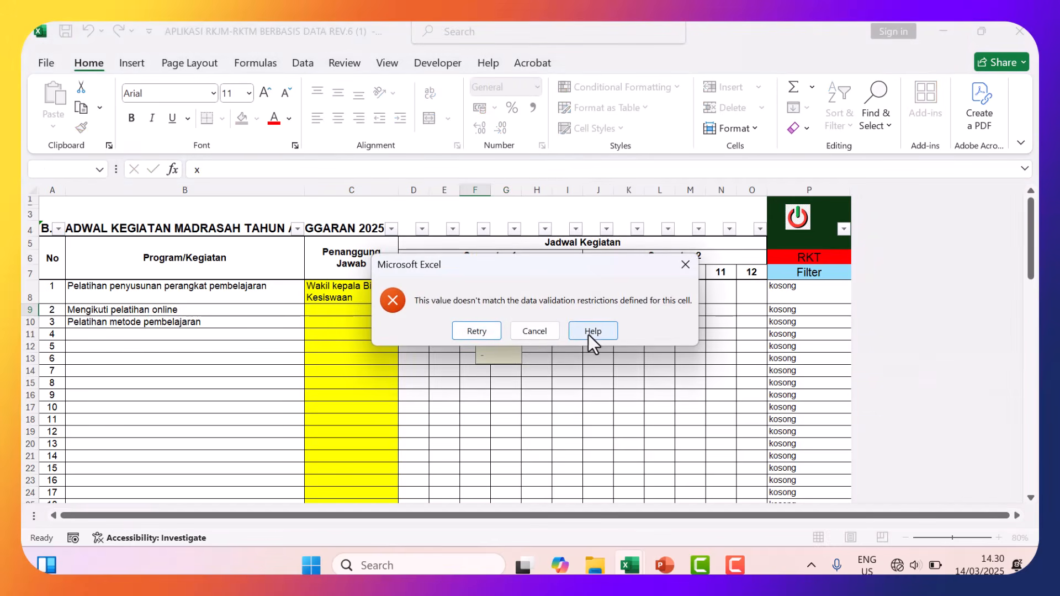
{"action": "left_click", "coordinate": [532, 330]}
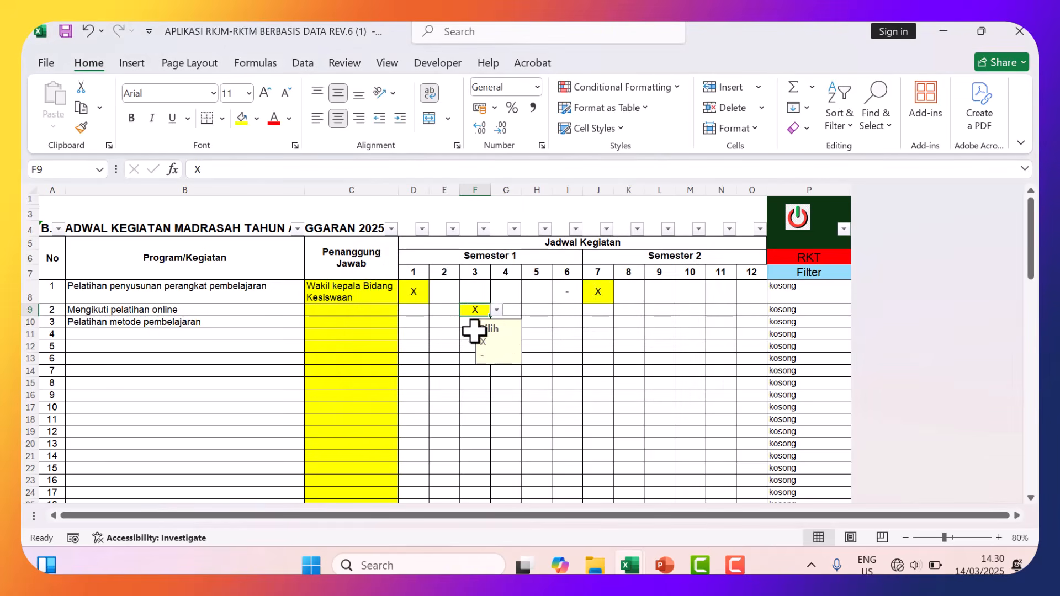
Mark month 8 with X in cell K9 for Mengikuti pelatihan online.
{"action": "left_click", "coordinate": [560, 334]}
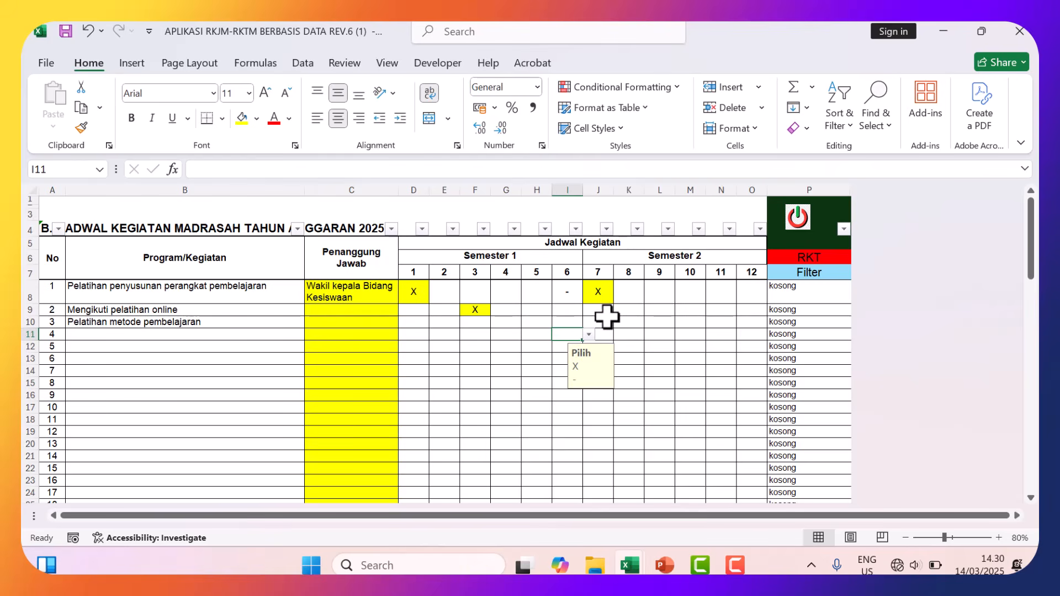
{"action": "left_click", "coordinate": [629, 310]}
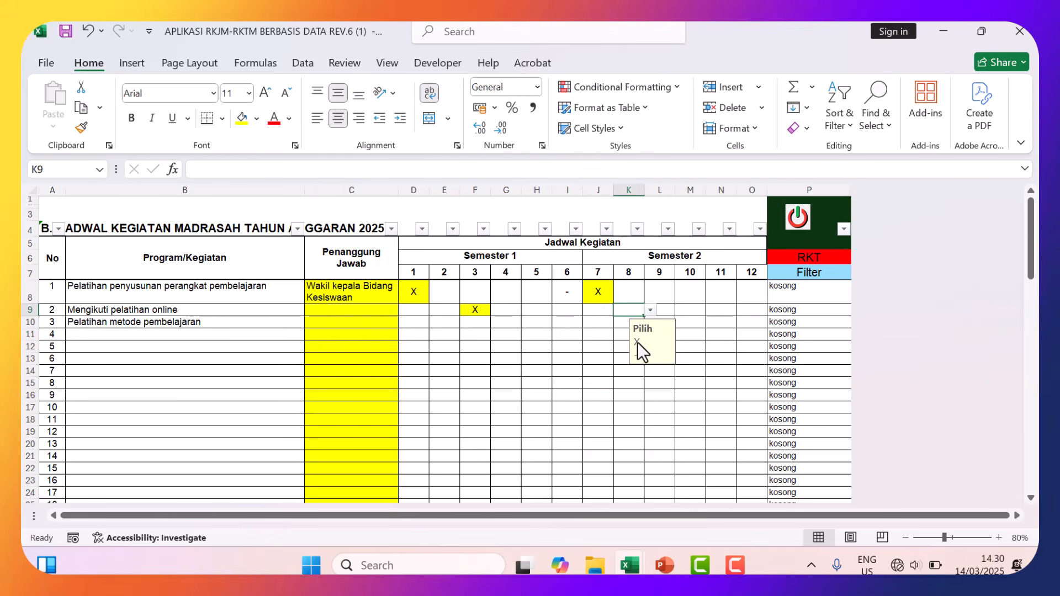
{"action": "left_click", "coordinate": [649, 311]}
{"action": "left_click", "coordinate": [621, 320]}
Set month 6 of Mengikuti pelatihan online to "-" in cell I9.
{"action": "left_click", "coordinate": [568, 312]}
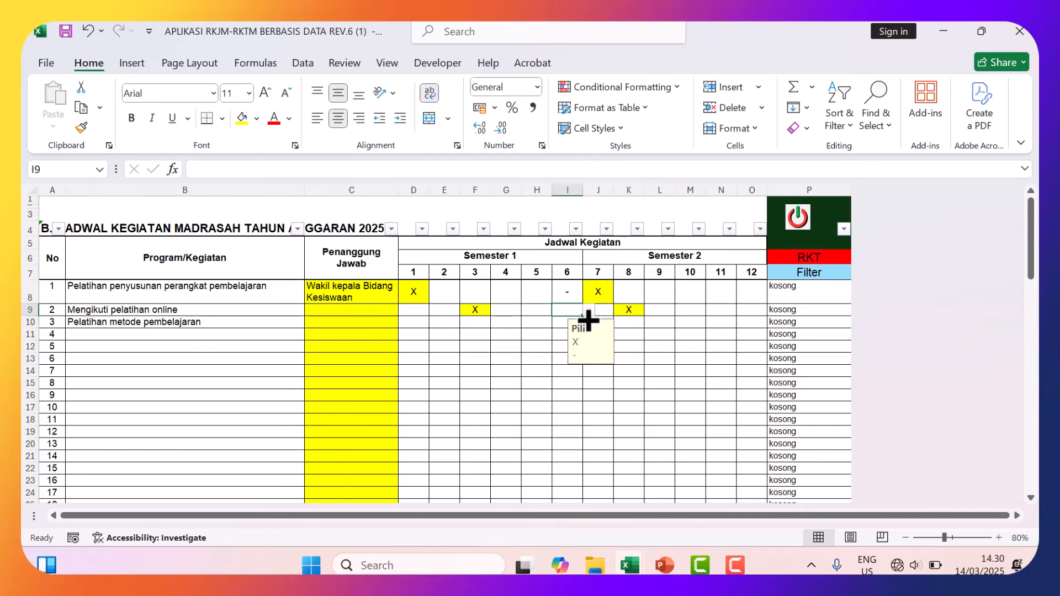
{"action": "left_click", "coordinate": [590, 309]}
{"action": "left_click", "coordinate": [558, 320]}
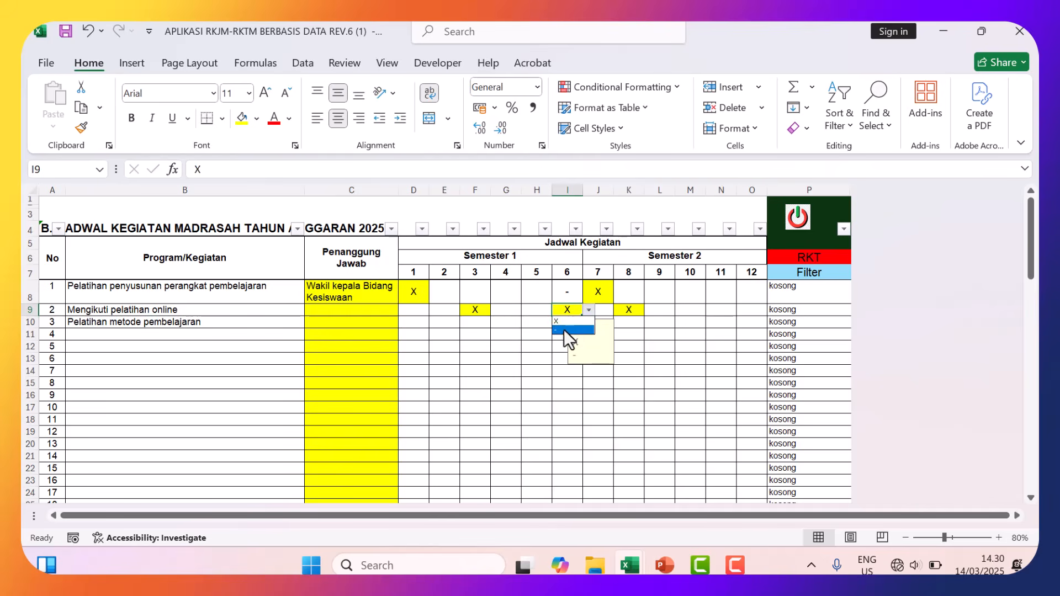
{"action": "left_click", "coordinate": [565, 329]}
{"action": "left_click", "coordinate": [545, 335]}
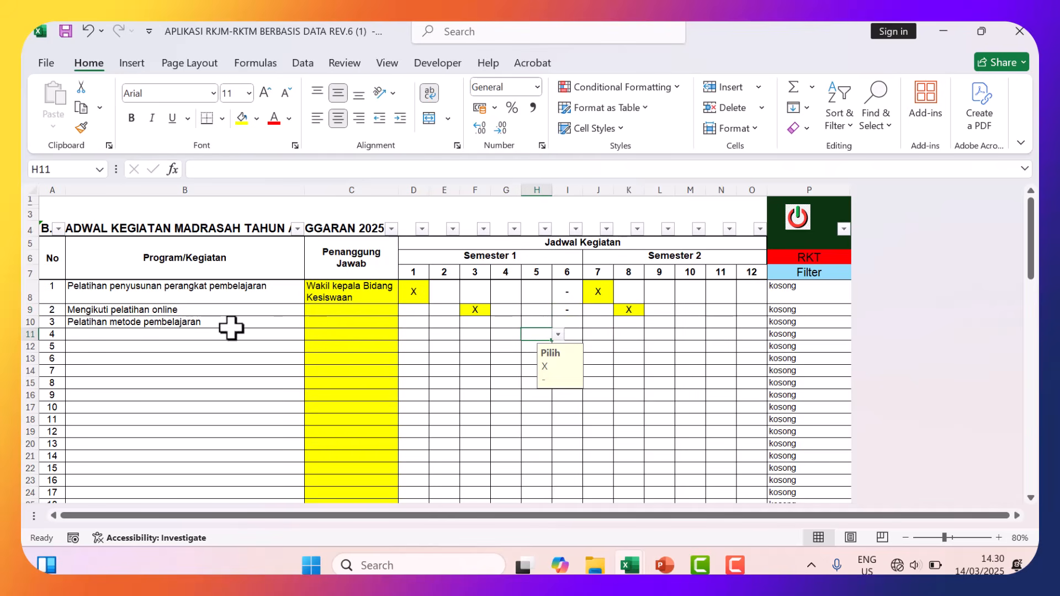
Mark months 5 and 10 with X in cells H10 and M10 for Pelatihan metode pembelajaran.
{"action": "left_click", "coordinate": [534, 322]}
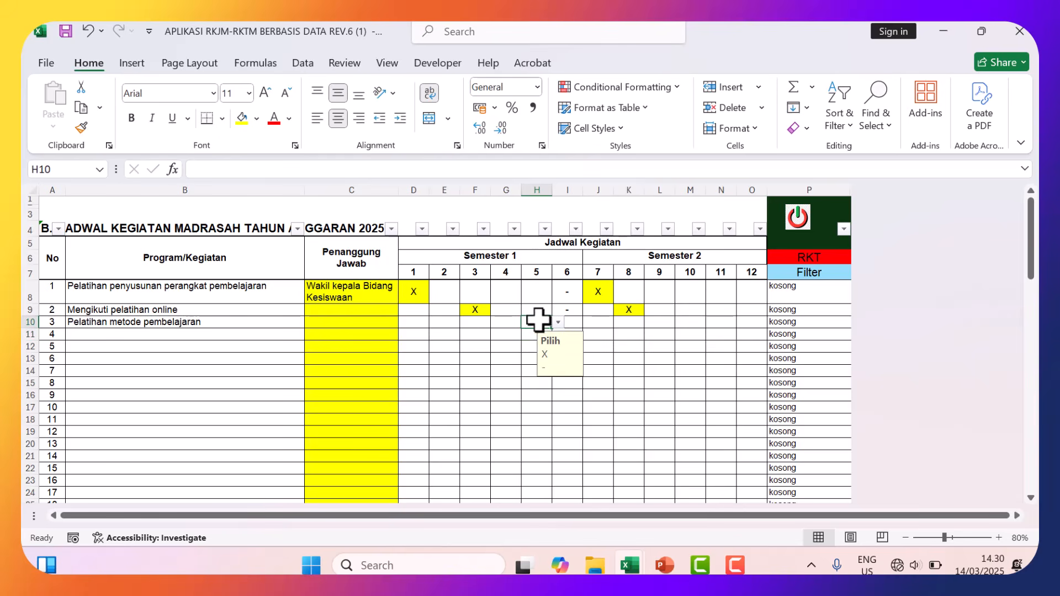
{"action": "left_click", "coordinate": [529, 340]}
{"action": "left_click", "coordinate": [696, 323]}
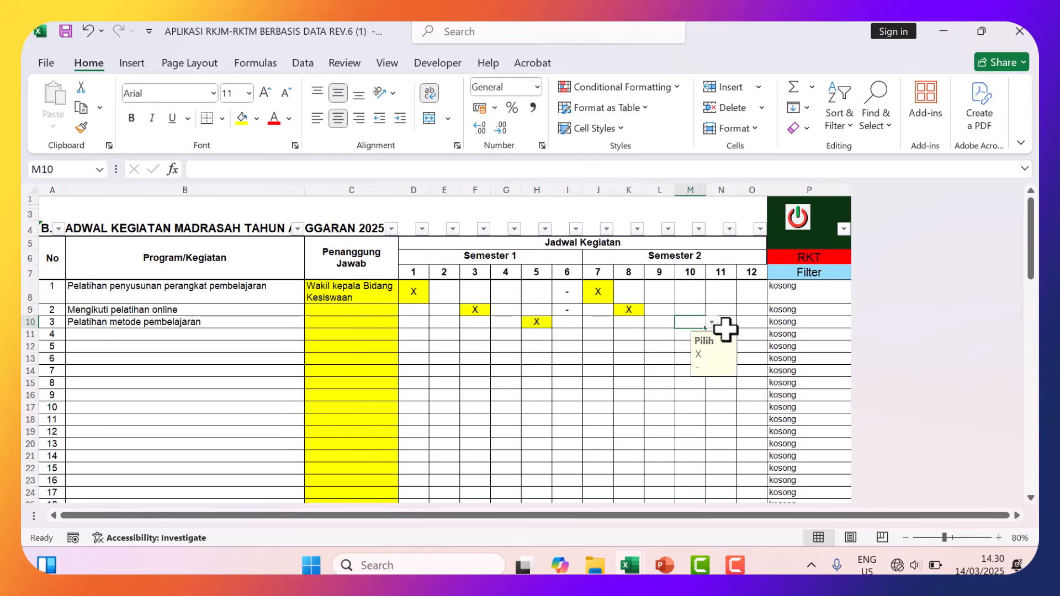
{"action": "left_click", "coordinate": [711, 323]}
{"action": "left_click", "coordinate": [683, 332]}
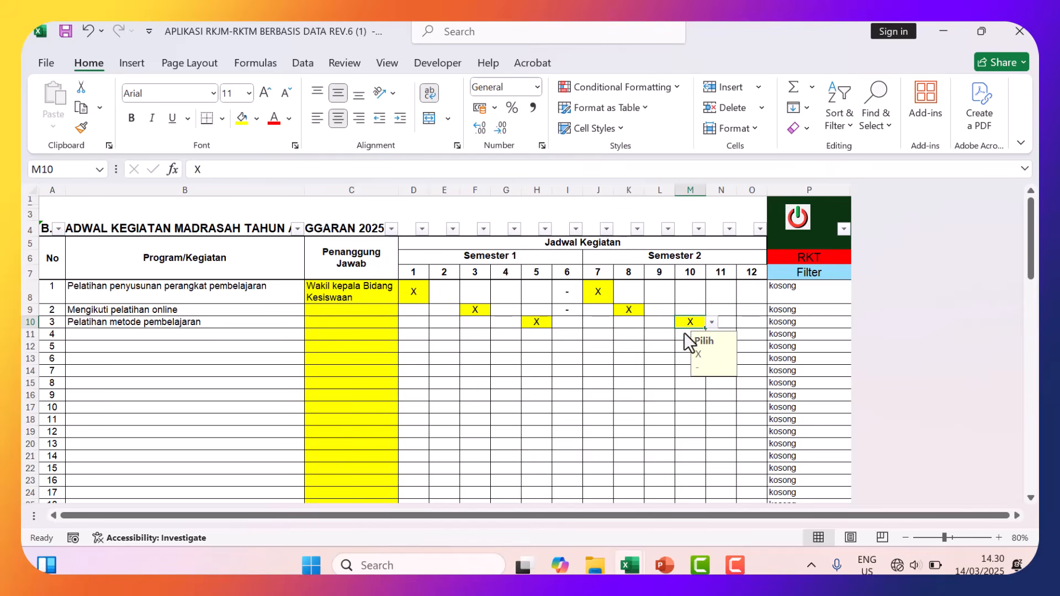
{"action": "left_click", "coordinate": [622, 345]}
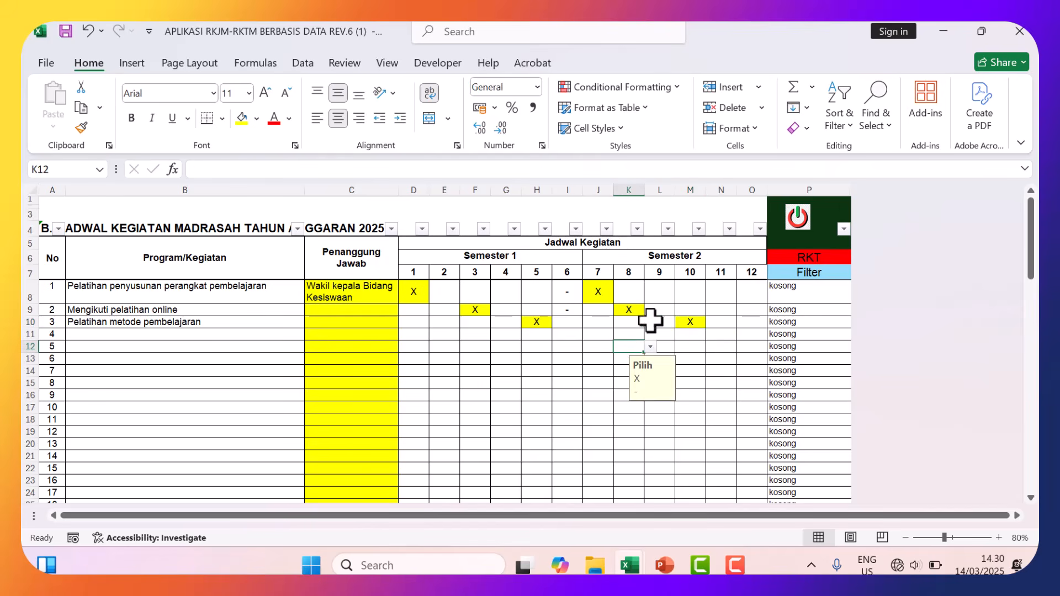
Return to the workbook's main menu, then switch to PowerPoint and show slide 4 with the instructions for menus 11 to 16.
{"action": "left_click", "coordinate": [799, 217]}
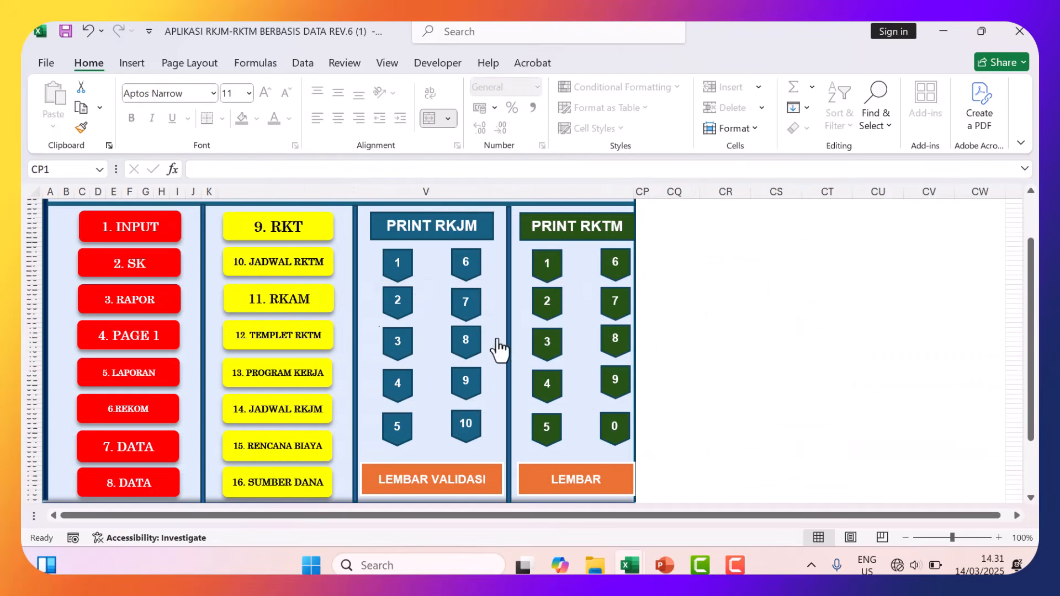
{"action": "mouse_move", "coordinate": [664, 565]}
{"action": "left_click", "coordinate": [603, 499]}
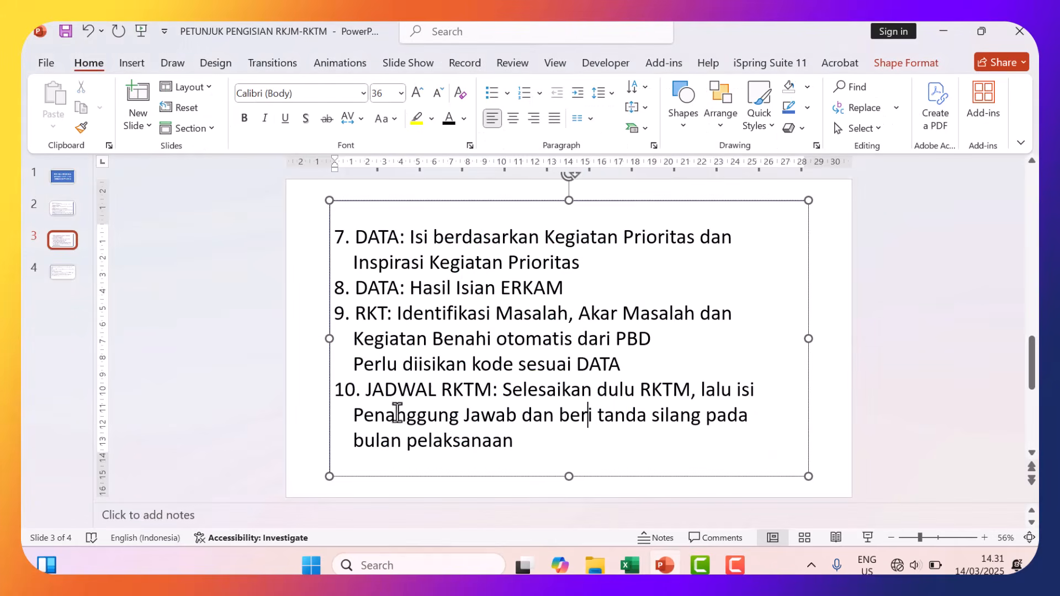
{"action": "left_click", "coordinate": [65, 276]}
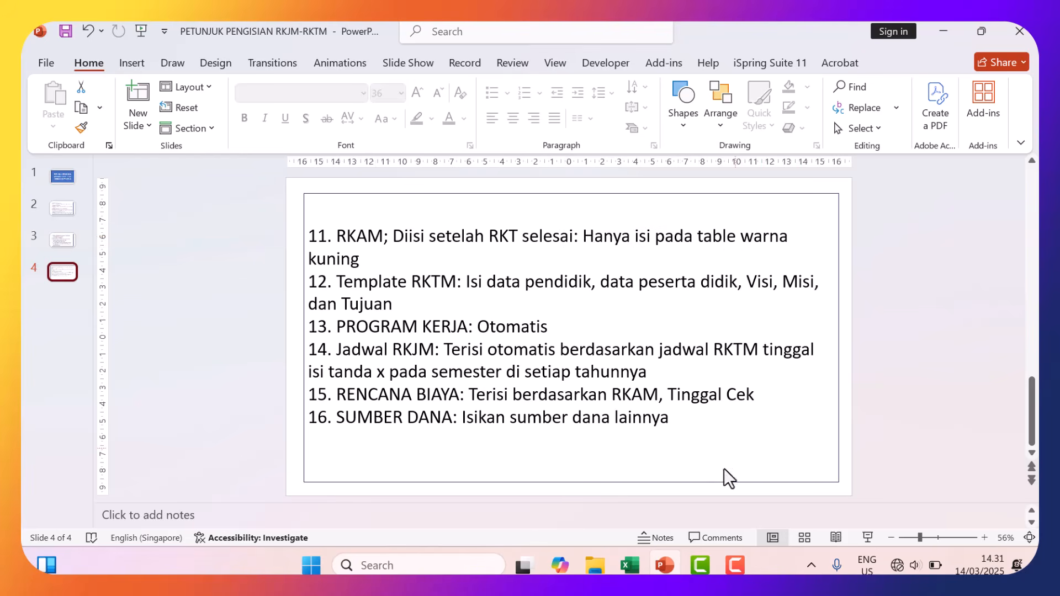
Switch back to the Excel workbook, open the 11. RKAM sheet, and increase the heights of rows 7 and 8 to fit their text.
{"action": "mouse_move", "coordinate": [629, 565]}
{"action": "left_click", "coordinate": [525, 502]}
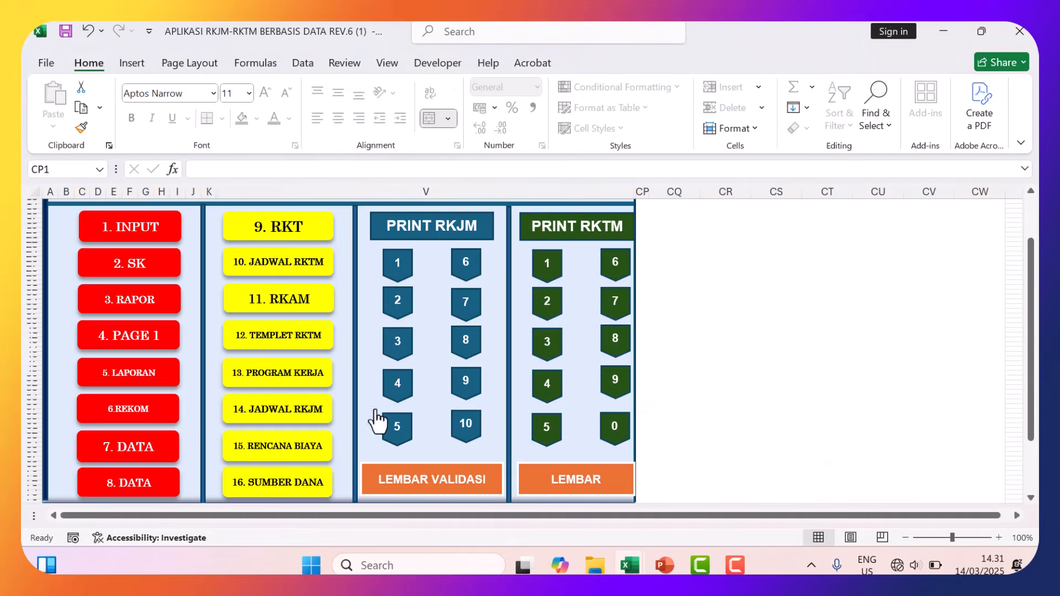
{"action": "left_click", "coordinate": [290, 299]}
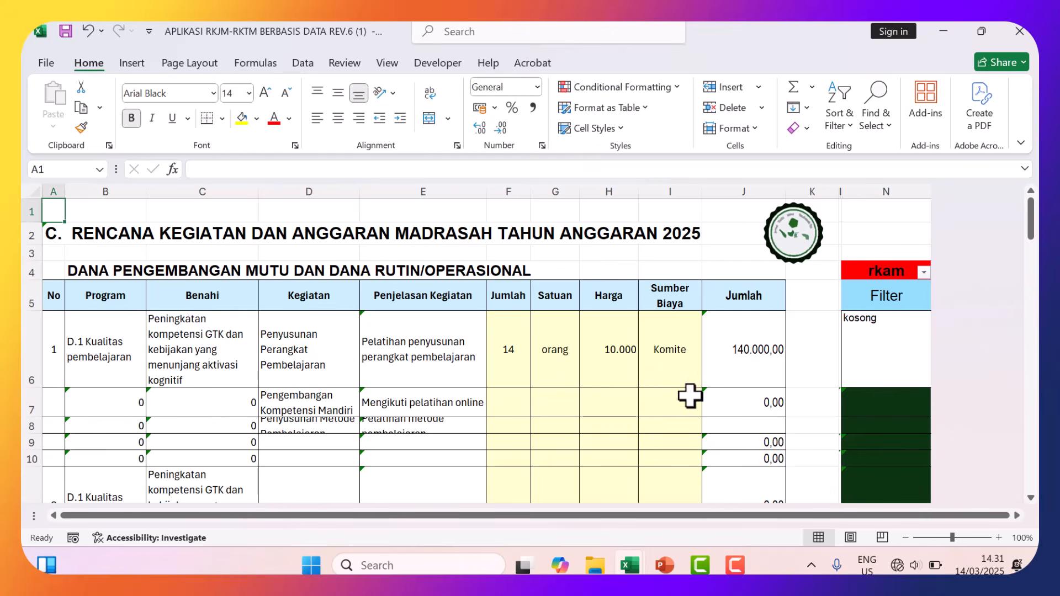
{"action": "left_click_drag", "start_coordinate": [39, 417], "coordinate": [36, 453]}
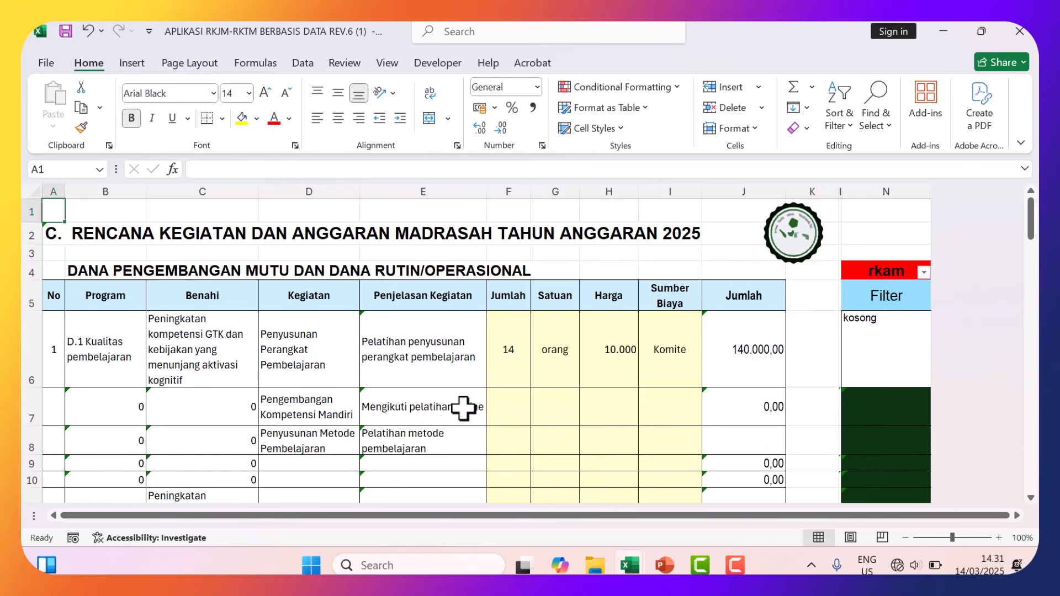
Fill row 7, Mengikuti pelatihan online, with Jumlah 5, Satuan orang, Harga 50000 and Sumber Biaya BOS.
{"action": "left_click", "coordinate": [511, 406]}
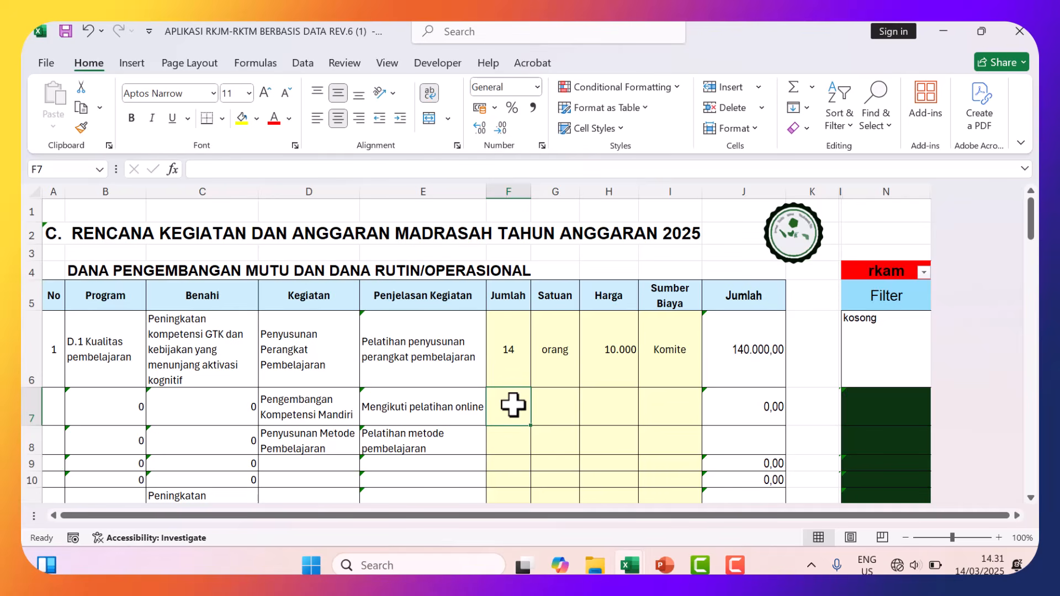
{"action": "type", "text": "5"}
{"action": "left_click", "coordinate": [546, 406]}
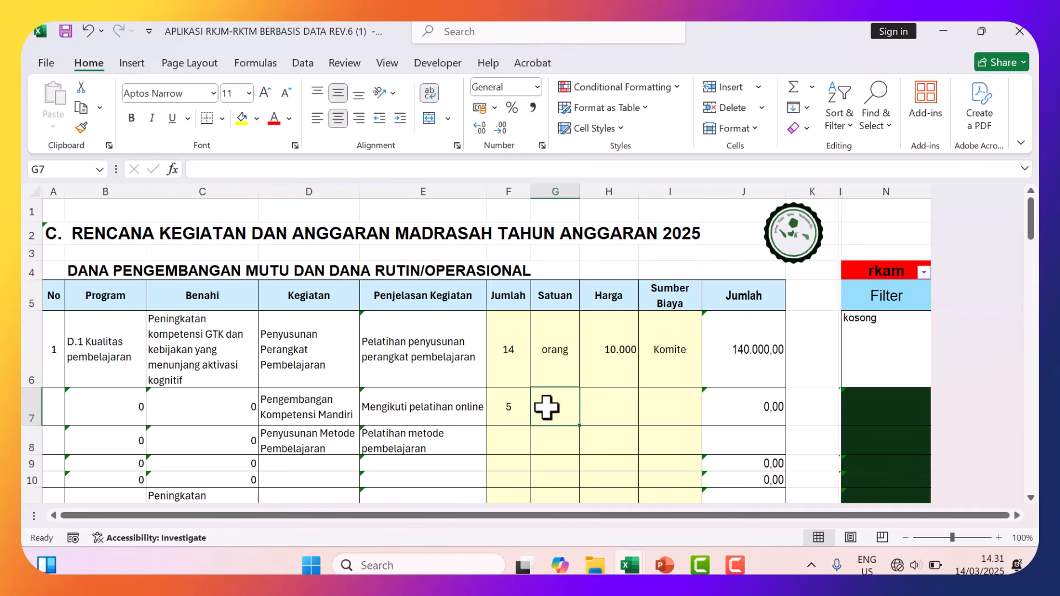
{"action": "type", "text": "orang"}
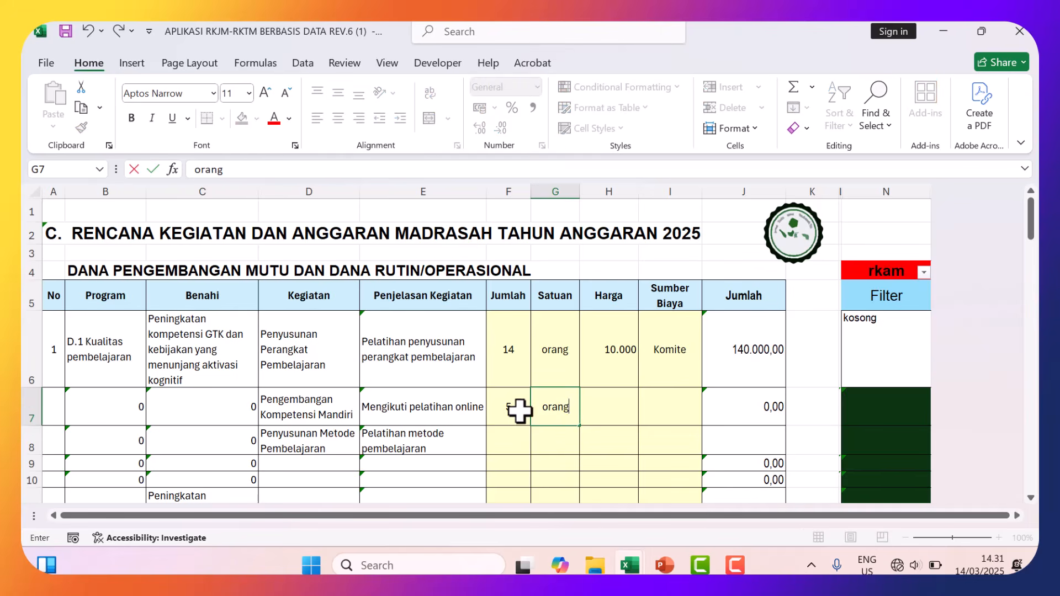
{"action": "left_click", "coordinate": [601, 409]}
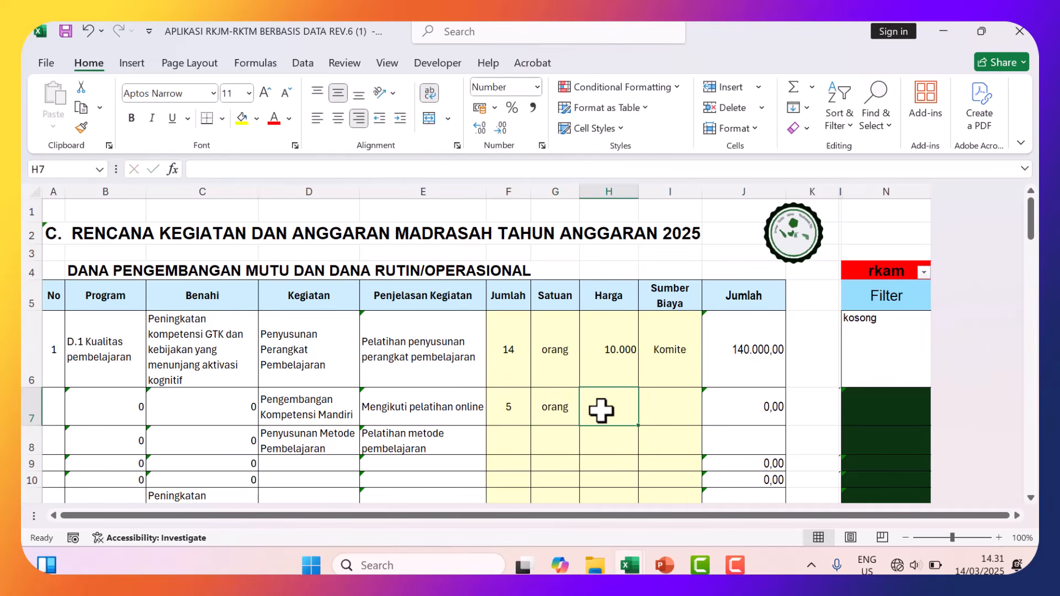
{"action": "type", "text": "50000"}
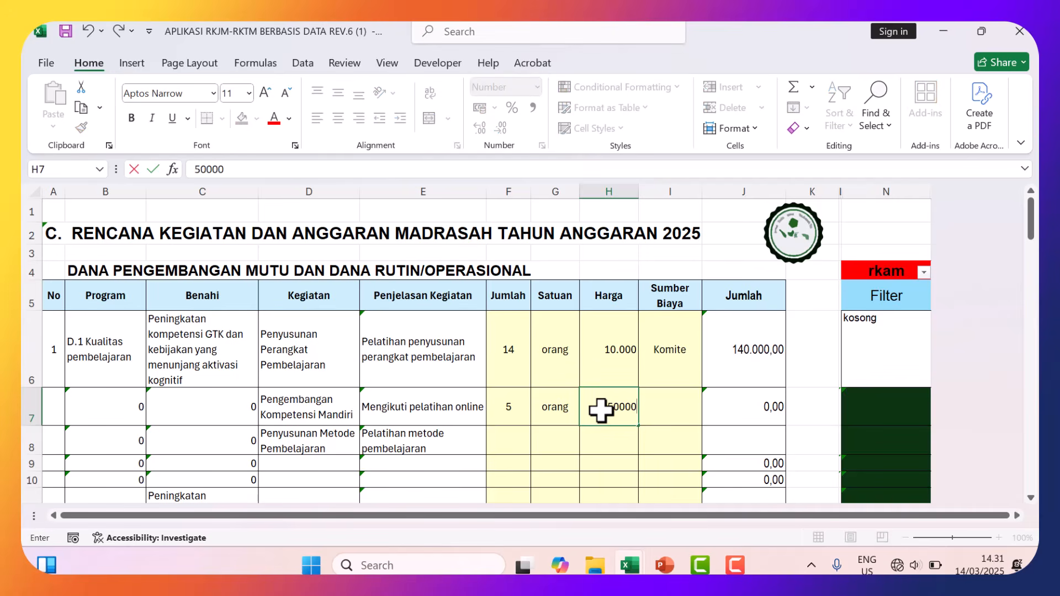
{"action": "left_click", "coordinate": [666, 407]}
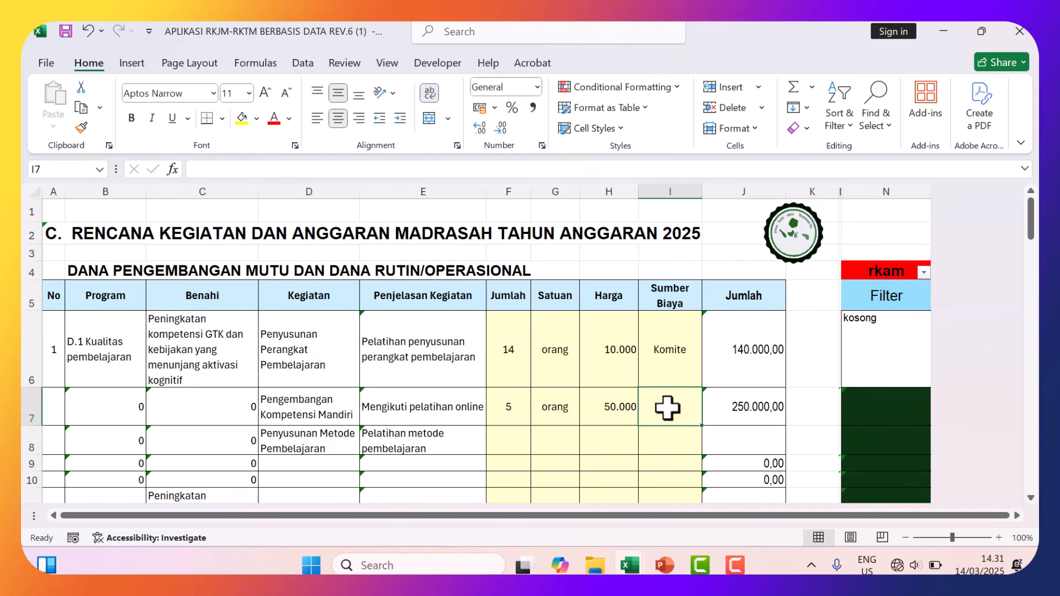
{"action": "type", "text": "BO"}
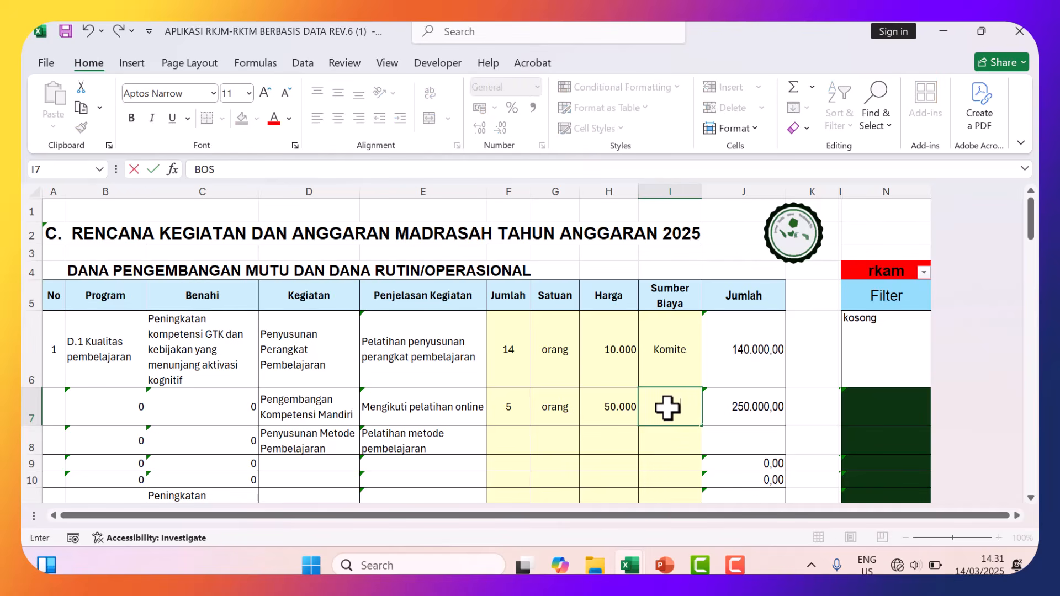
{"action": "type", "text": "S"}
{"action": "left_click", "coordinate": [662, 436]}
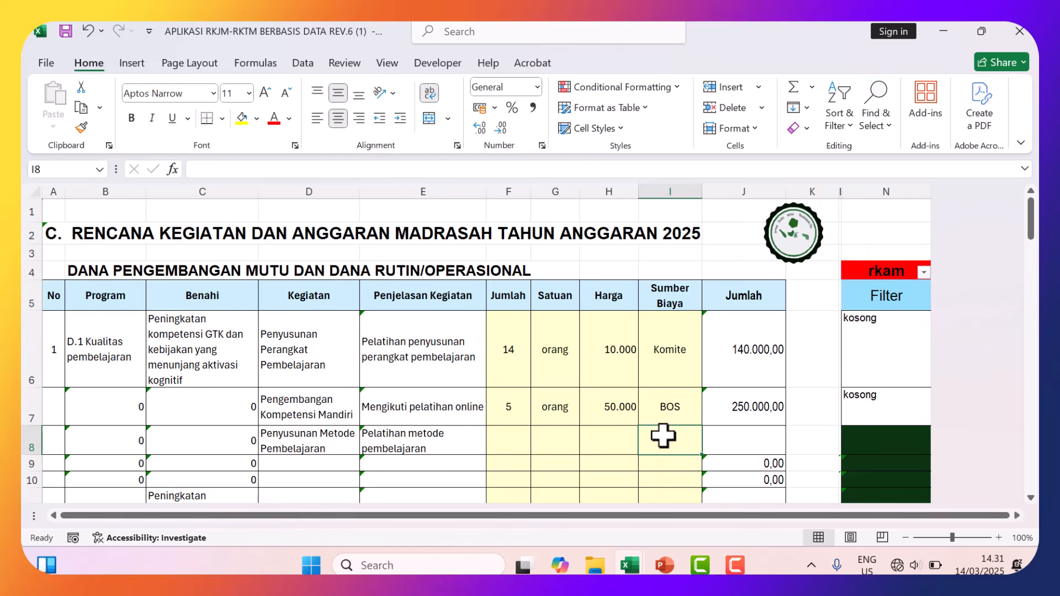
Fill row 8, Pelatihan metode pembelajaran, with Jumlah 10, Satuan orang, Harga 15000 and Sumber Biaya BOS.
{"action": "left_click", "coordinate": [506, 443]}
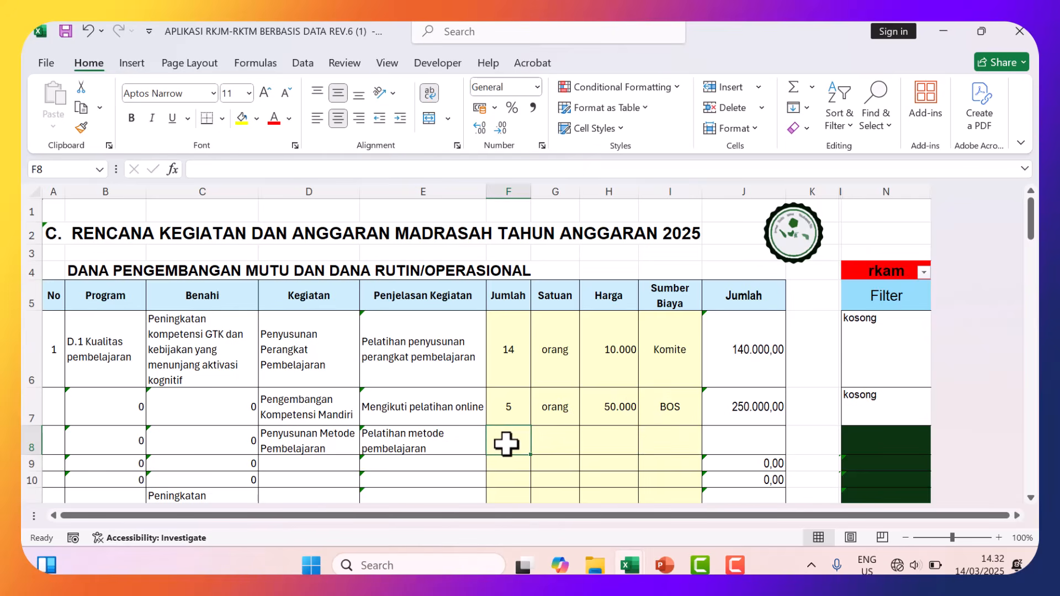
{"action": "type", "text": "10"}
{"action": "left_click", "coordinate": [563, 445]}
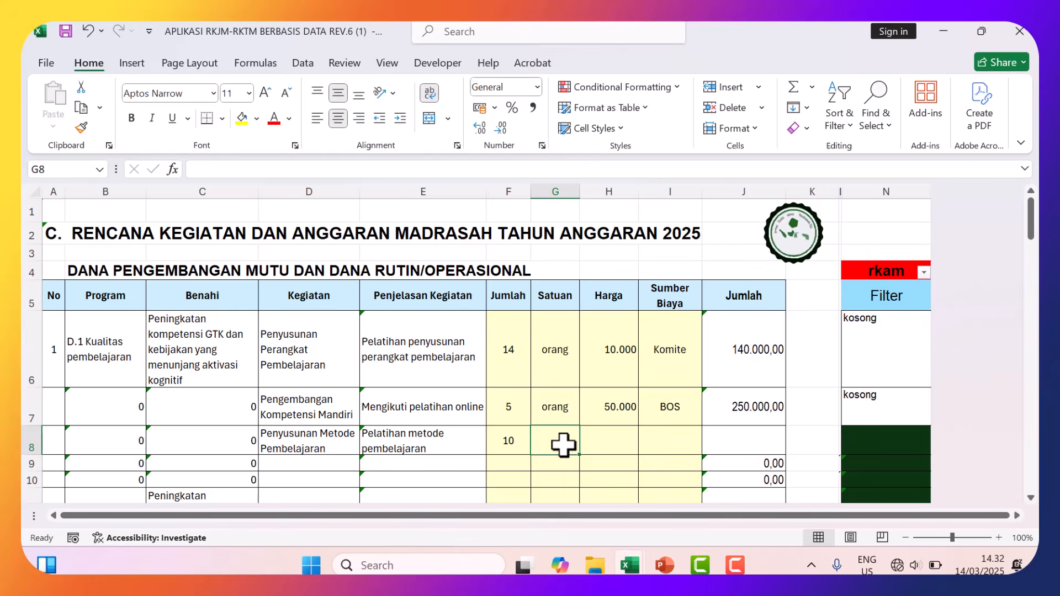
{"action": "type", "text": "1"}
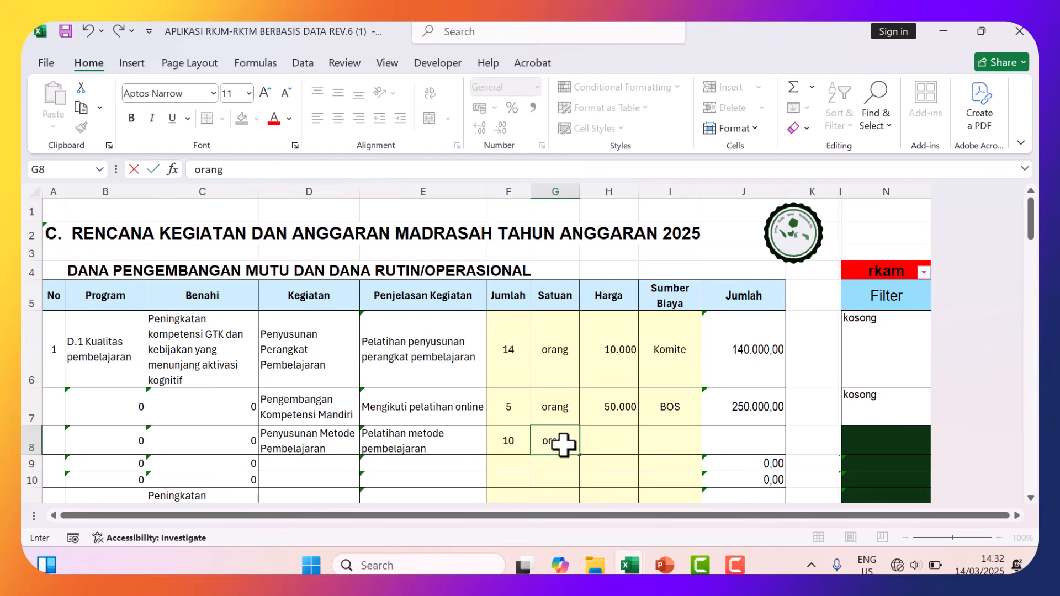
{"action": "left_click", "coordinate": [608, 440]}
{"action": "type", "text": "15000"}
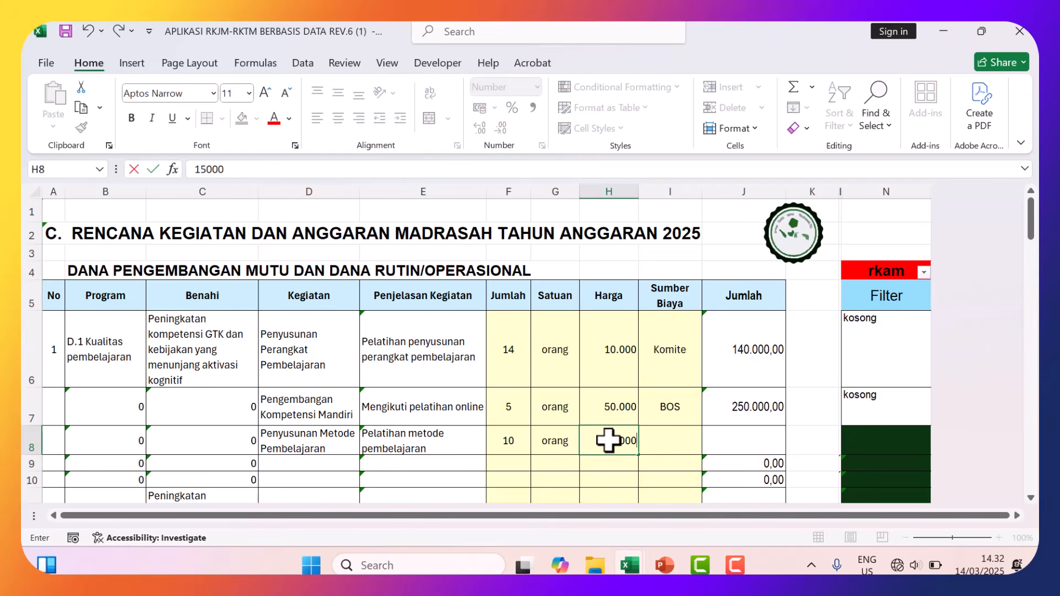
{"action": "left_click", "coordinate": [669, 437]}
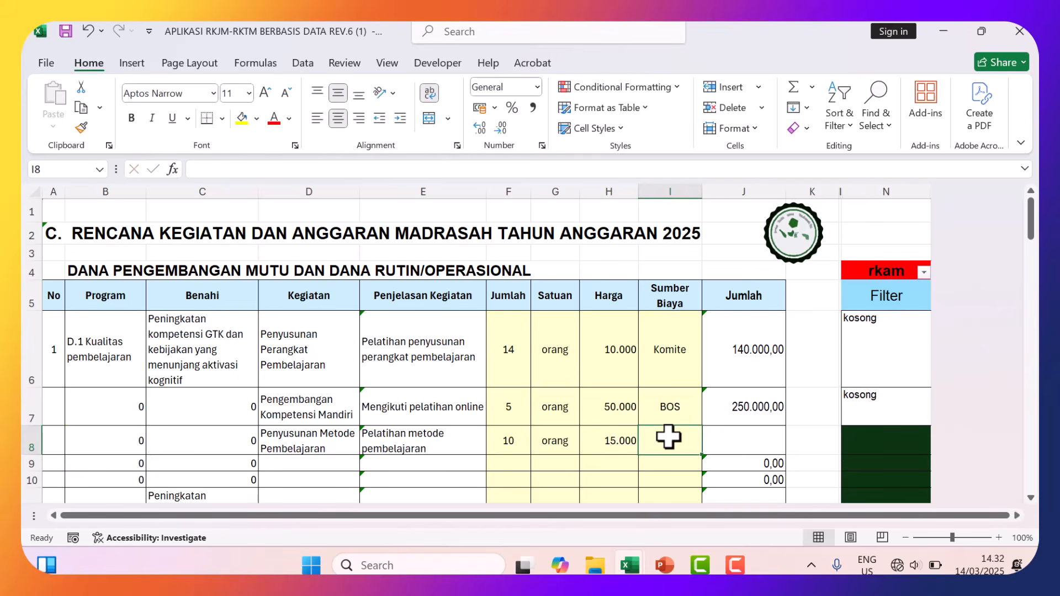
{"action": "type", "text": "BOS"}
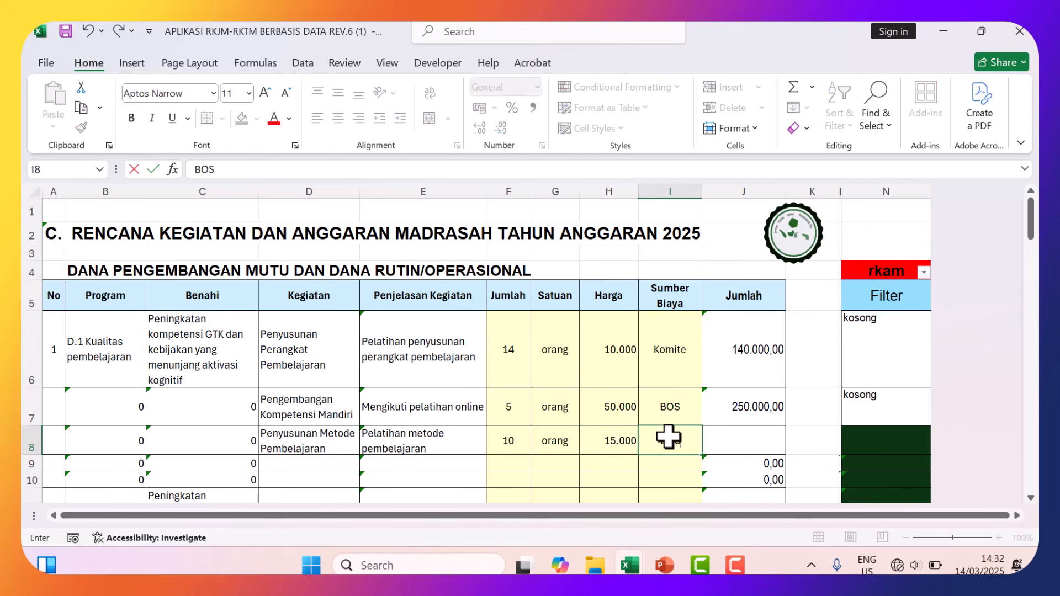
{"action": "left_click", "coordinate": [667, 464]}
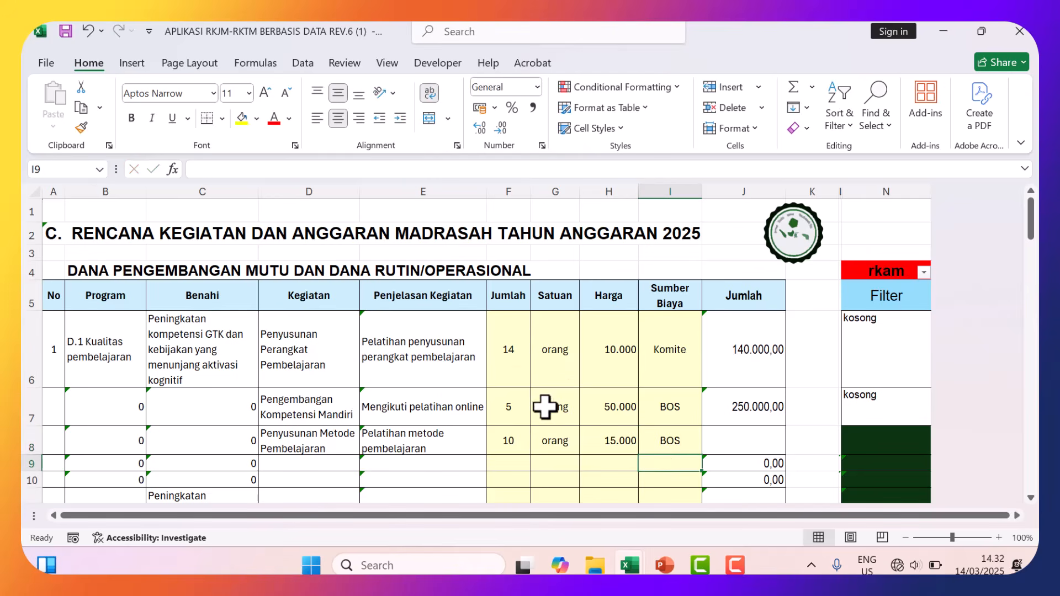
Return to the workbook's main menu, read the menu 12 instruction in the PowerPoint guide, and switch back to the Excel workbook.
{"action": "left_click", "coordinate": [787, 237]}
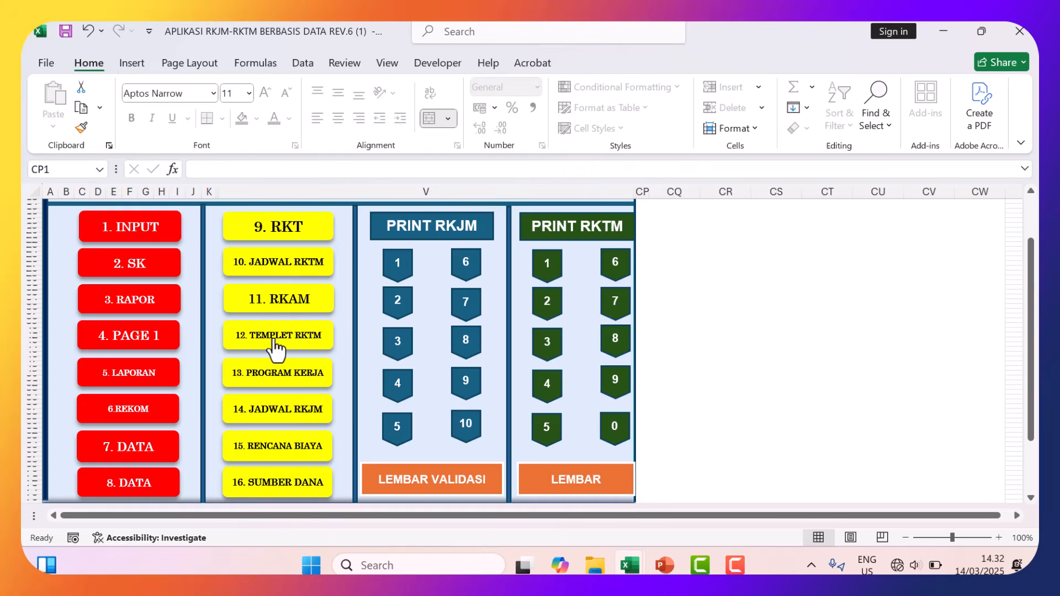
{"action": "left_click", "coordinate": [651, 564]}
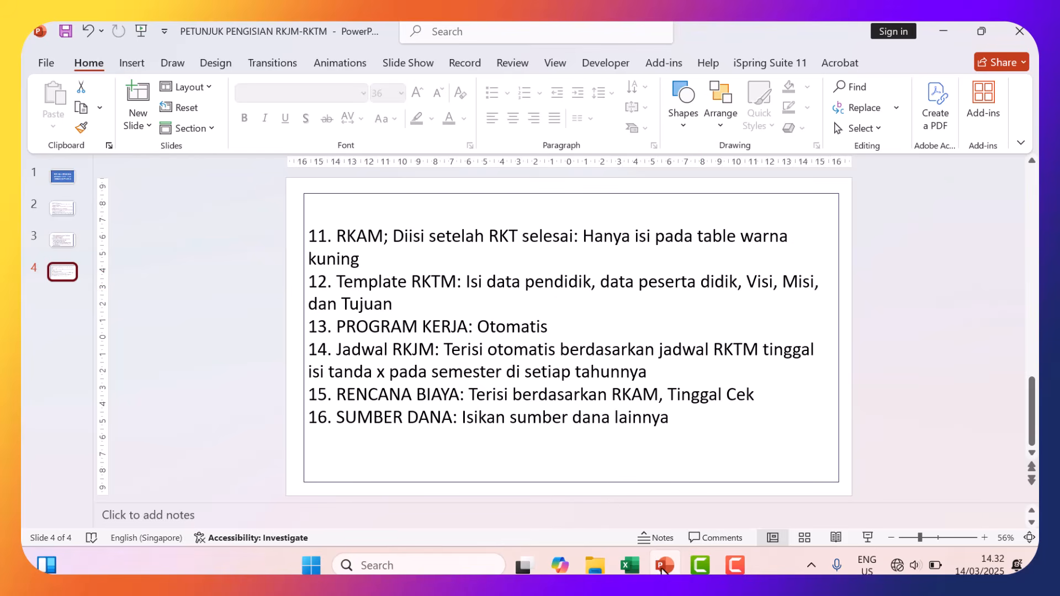
{"action": "mouse_move", "coordinate": [635, 572]}
{"action": "left_click", "coordinate": [569, 517]}
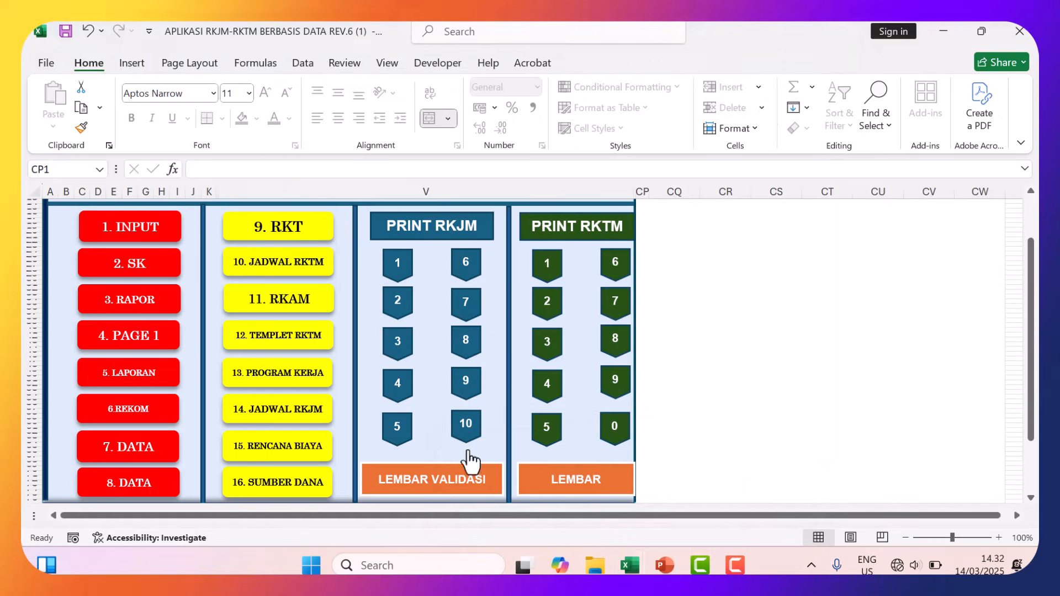
Open 12. TEMPLET RKTM and review its teacher table, Data Peserta didik, Visi, Misi and Tujuan Madrasah sections.
{"action": "left_click", "coordinate": [268, 343]}
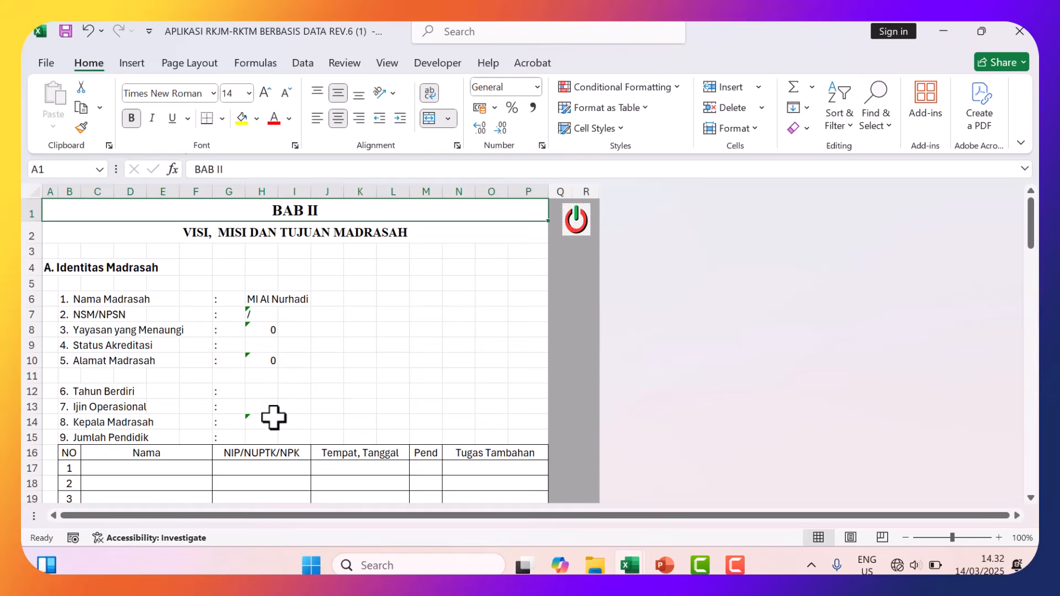
{"action": "scroll", "coordinate": [274, 419], "scroll_direction": "down", "scroll_amount": 3}
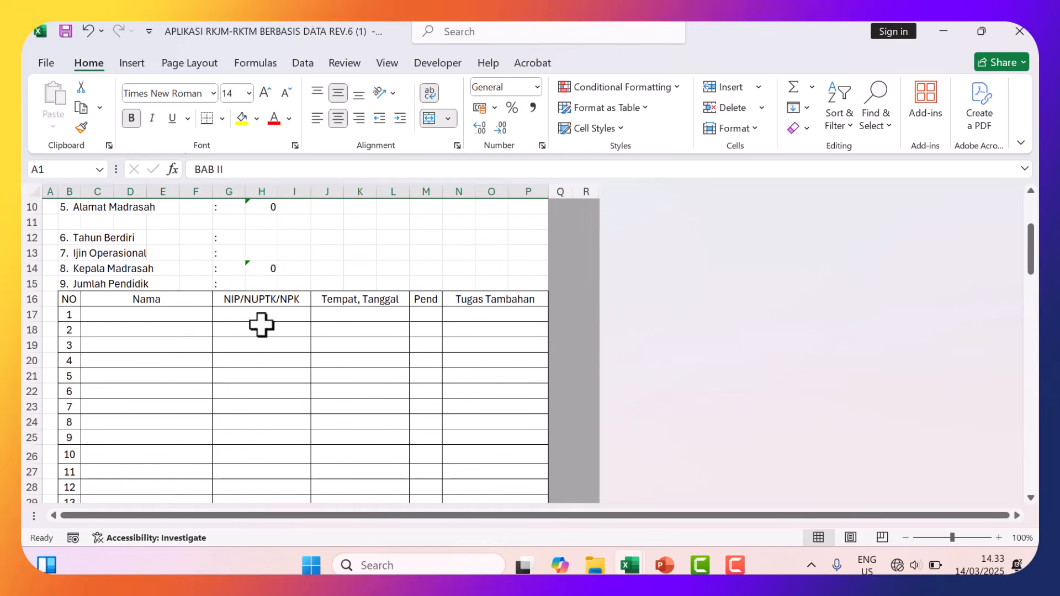
{"action": "left_click_drag", "start_coordinate": [336, 471], "coordinate": [355, 457]}
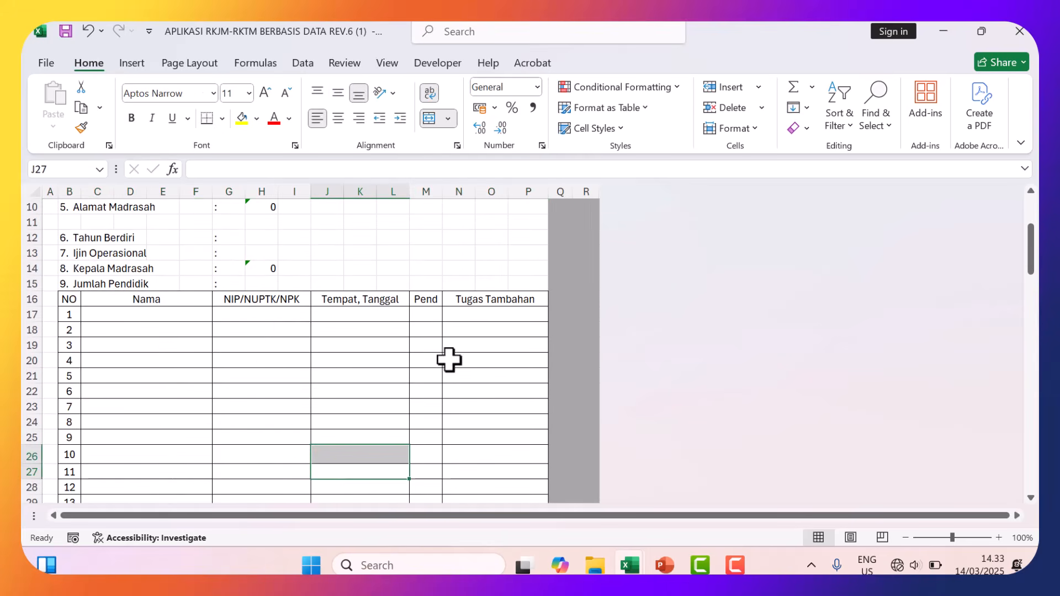
{"action": "scroll", "coordinate": [276, 340], "scroll_direction": "down", "scroll_amount": 3}
{"action": "scroll", "coordinate": [276, 342], "scroll_direction": "down", "scroll_amount": 10}
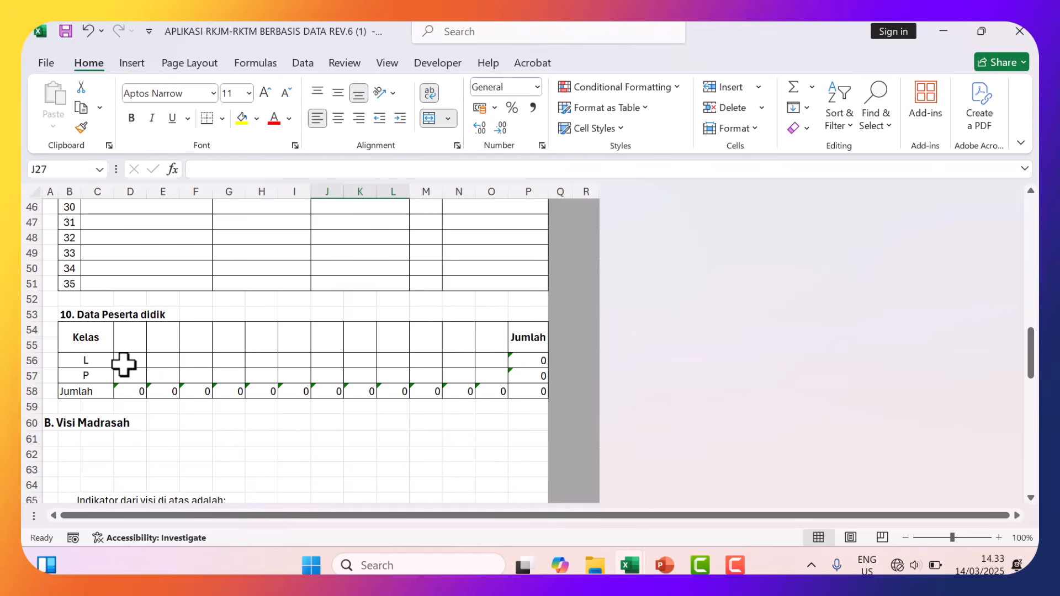
{"action": "scroll", "coordinate": [283, 379], "scroll_direction": "down", "scroll_amount": 4}
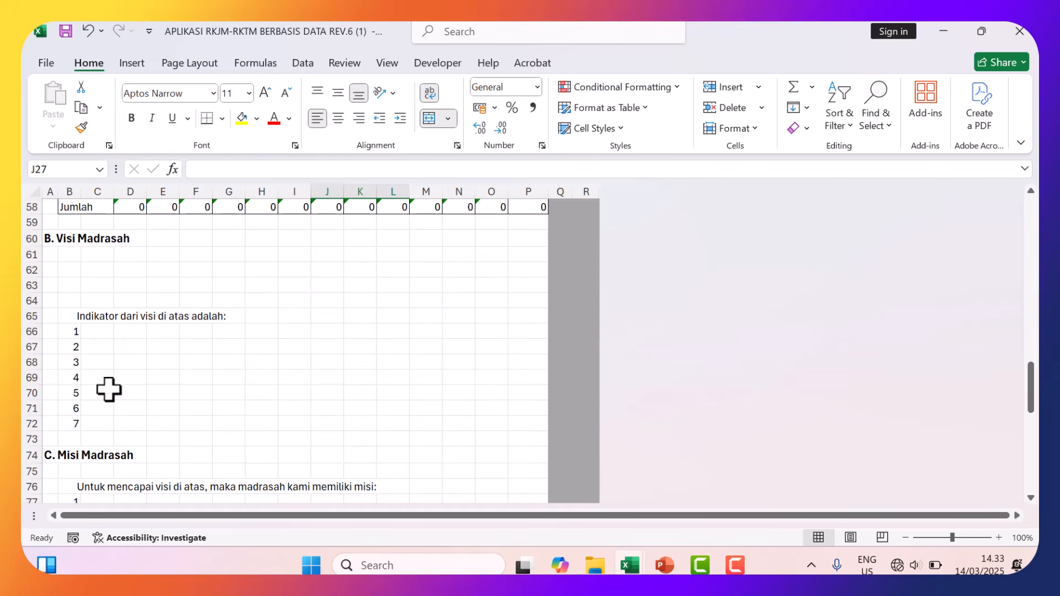
{"action": "scroll", "coordinate": [182, 400], "scroll_direction": "down", "scroll_amount": 3}
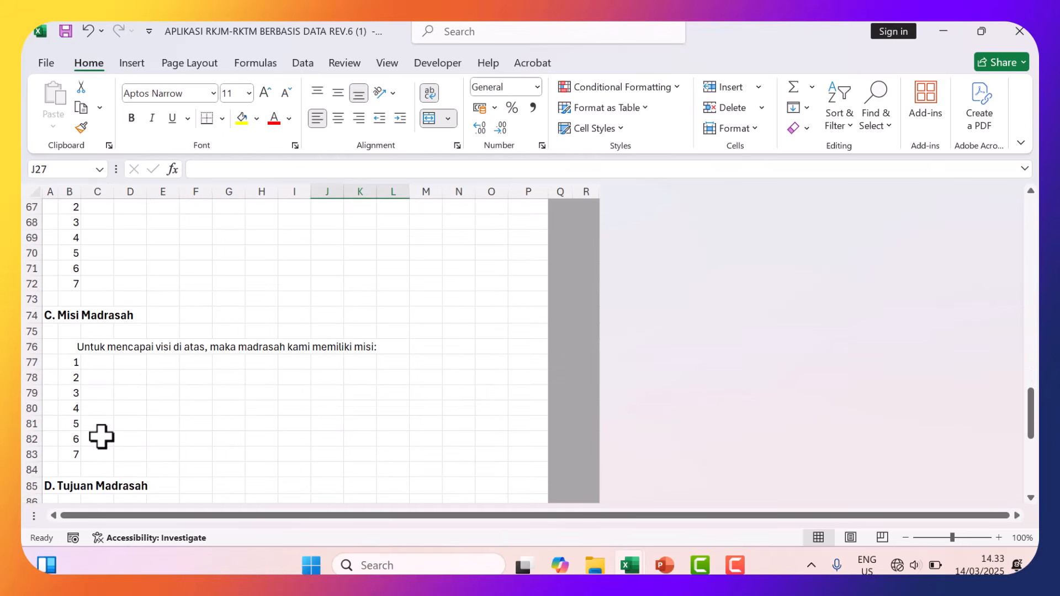
{"action": "scroll", "coordinate": [194, 416], "scroll_direction": "down", "scroll_amount": 4}
{"action": "left_click_drag", "start_coordinate": [131, 383], "coordinate": [111, 452]}
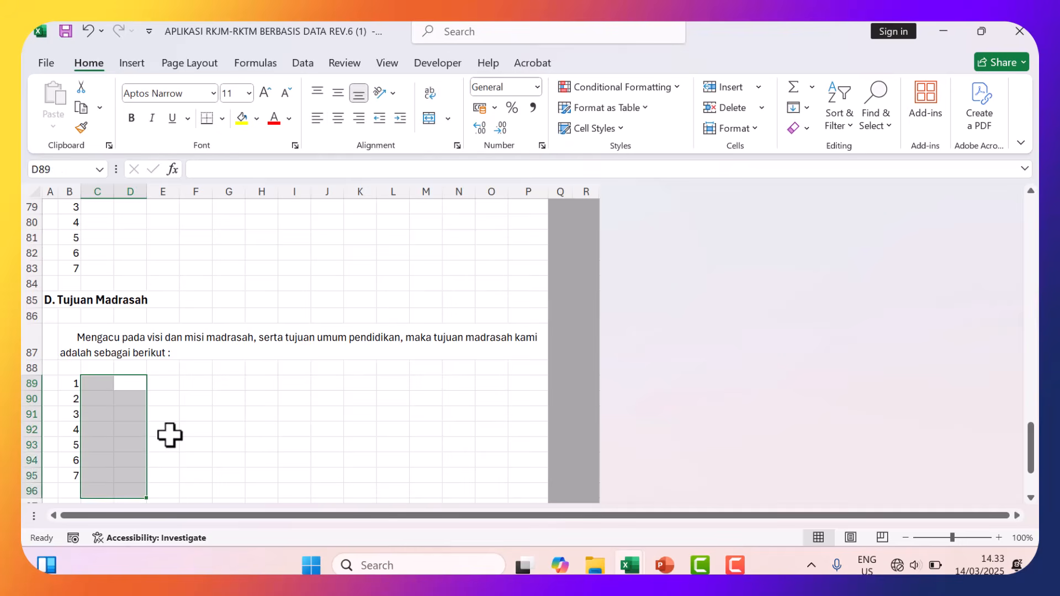
{"action": "left_click", "coordinate": [215, 412]}
{"action": "scroll", "coordinate": [353, 340], "scroll_direction": "up", "scroll_amount": 11}
{"action": "scroll", "coordinate": [353, 339], "scroll_direction": "up", "scroll_amount": 15}
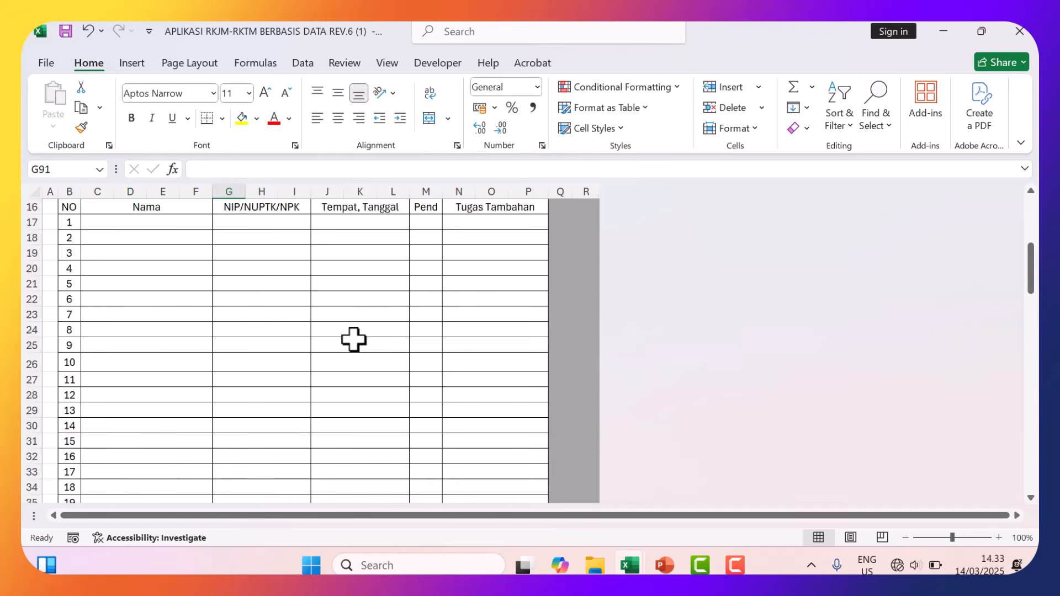
Return to the workbook's main menu, then switch to PowerPoint to read the instruction for menu 13, PROGRAM KERJA.
{"action": "left_click", "coordinate": [574, 225]}
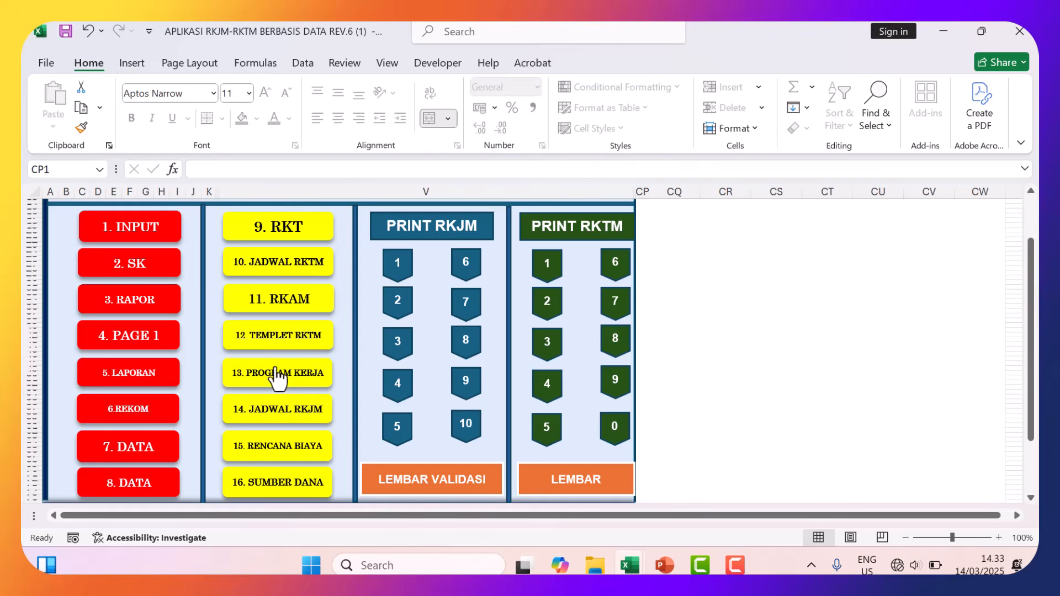
{"action": "mouse_move", "coordinate": [629, 549]}
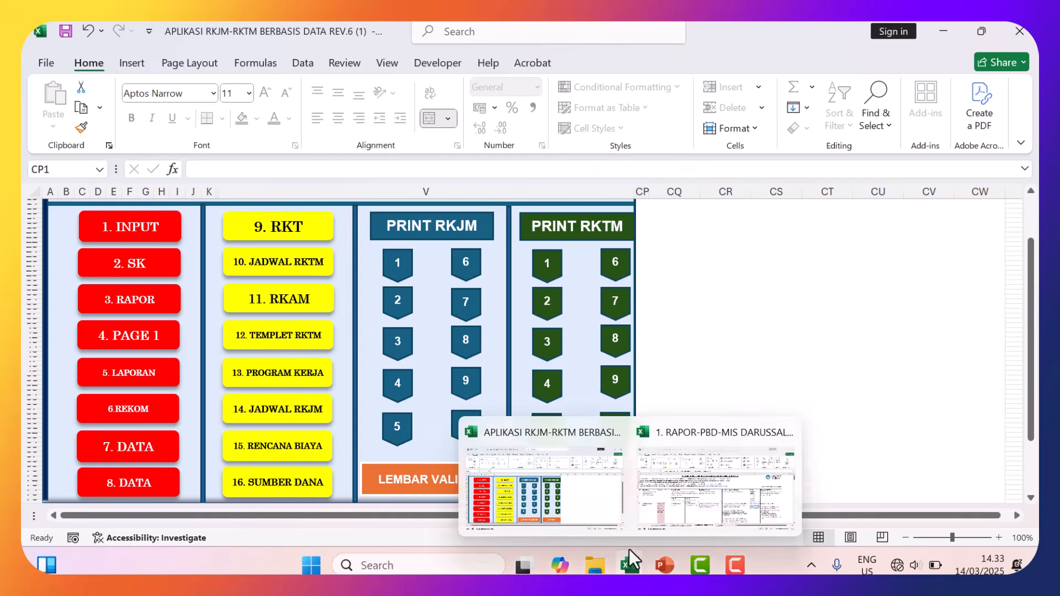
{"action": "left_click", "coordinate": [661, 566]}
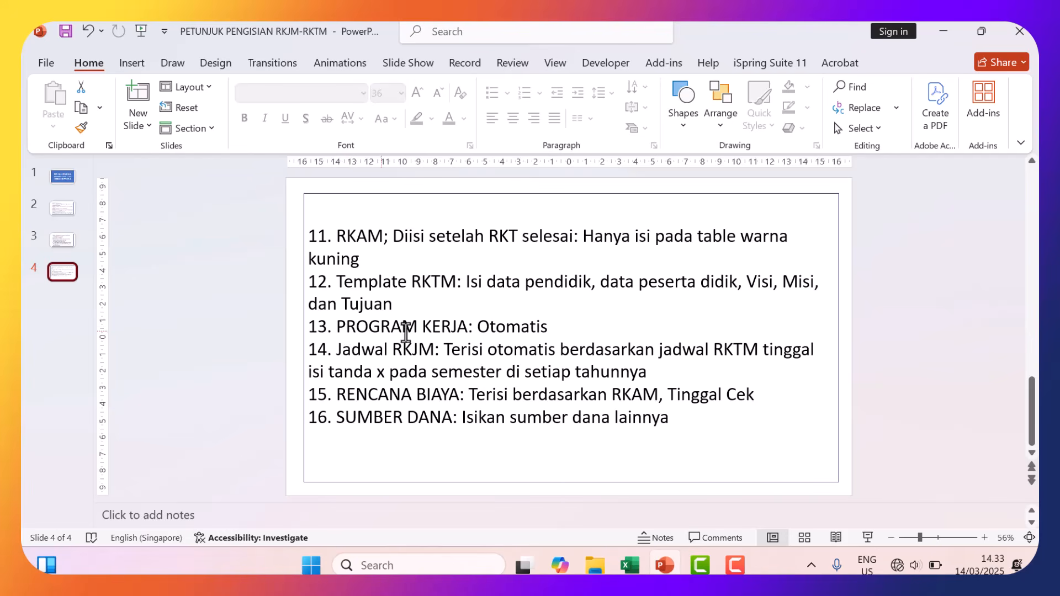
Switch back to the Excel workbook, view the 13. PROGRAM KERJA sheet, and return to the main menu.
{"action": "left_click", "coordinate": [625, 559]}
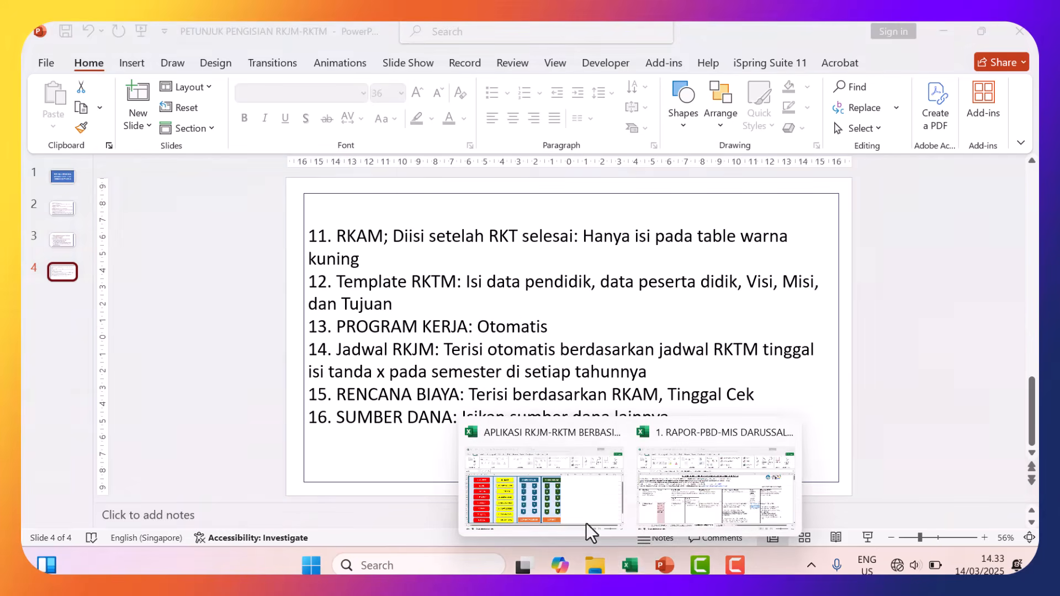
{"action": "left_click", "coordinate": [569, 494]}
{"action": "left_click", "coordinate": [287, 376]}
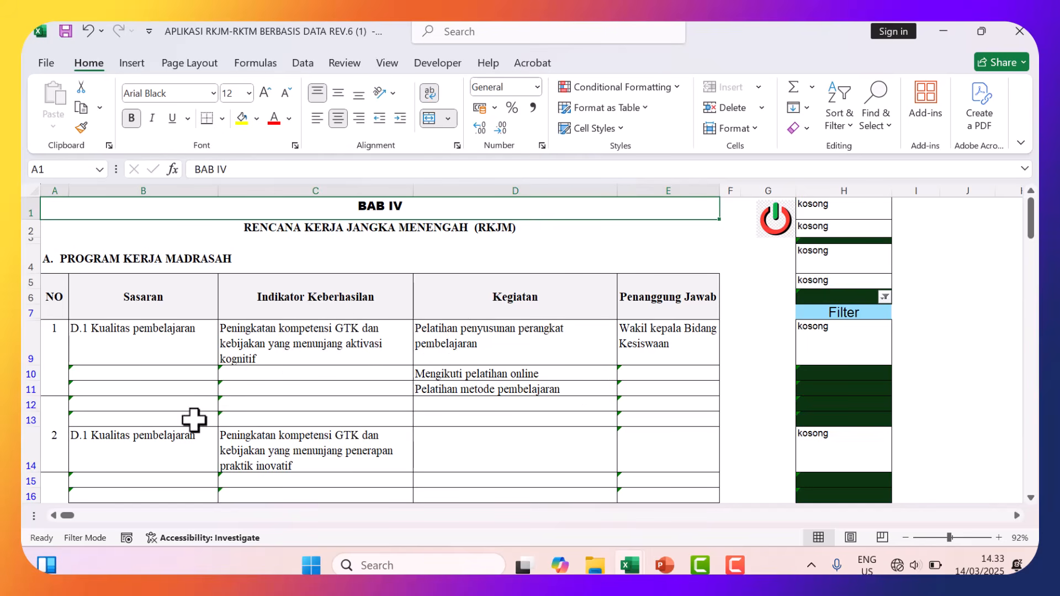
{"action": "left_click", "coordinate": [762, 221]}
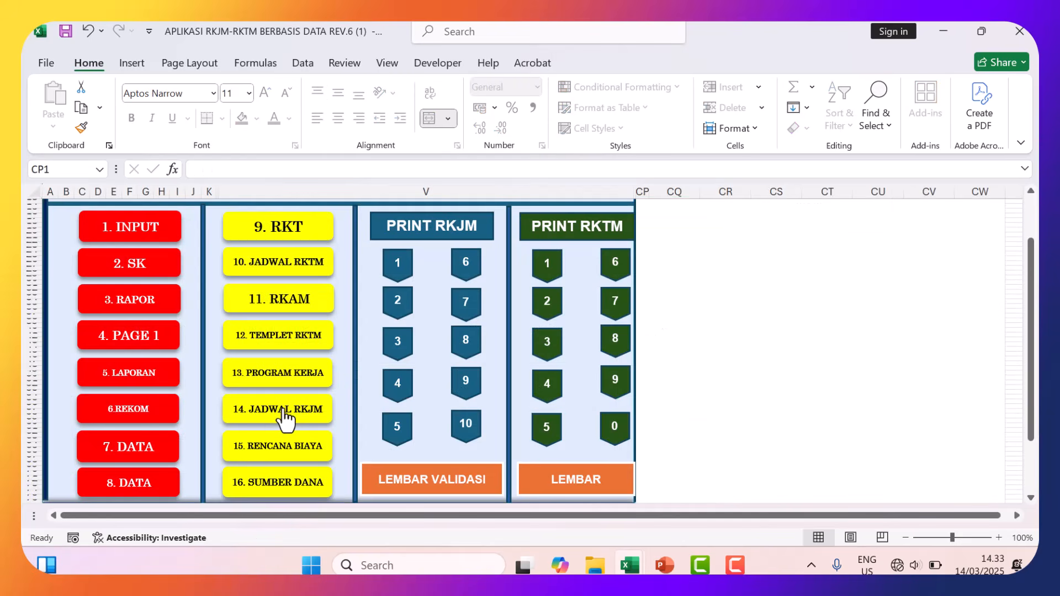
Read the menu 14 instruction in PowerPoint, then open 14. JADWAL RKJM in Excel and inspect the Penanggung Jawab cell C7.
{"action": "left_click", "coordinate": [664, 564]}
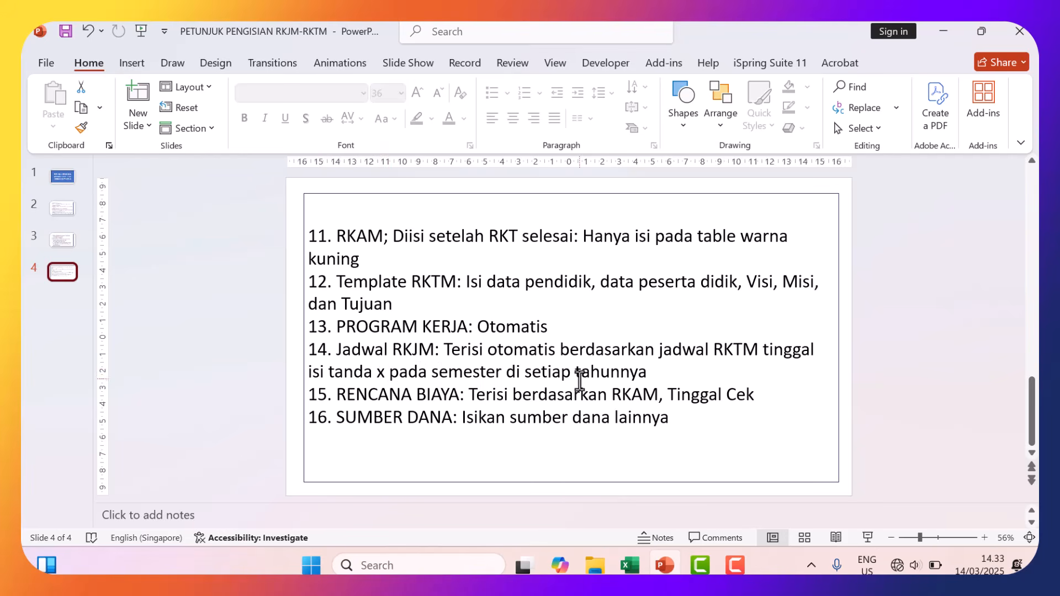
{"action": "mouse_move", "coordinate": [631, 562]}
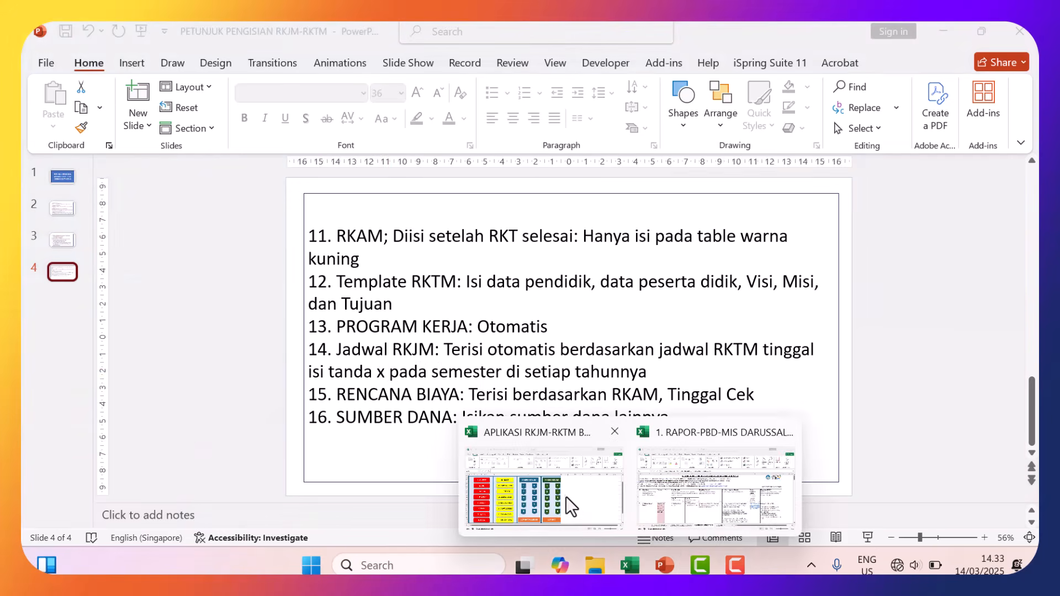
{"action": "left_click", "coordinate": [566, 496]}
{"action": "left_click", "coordinate": [287, 413]}
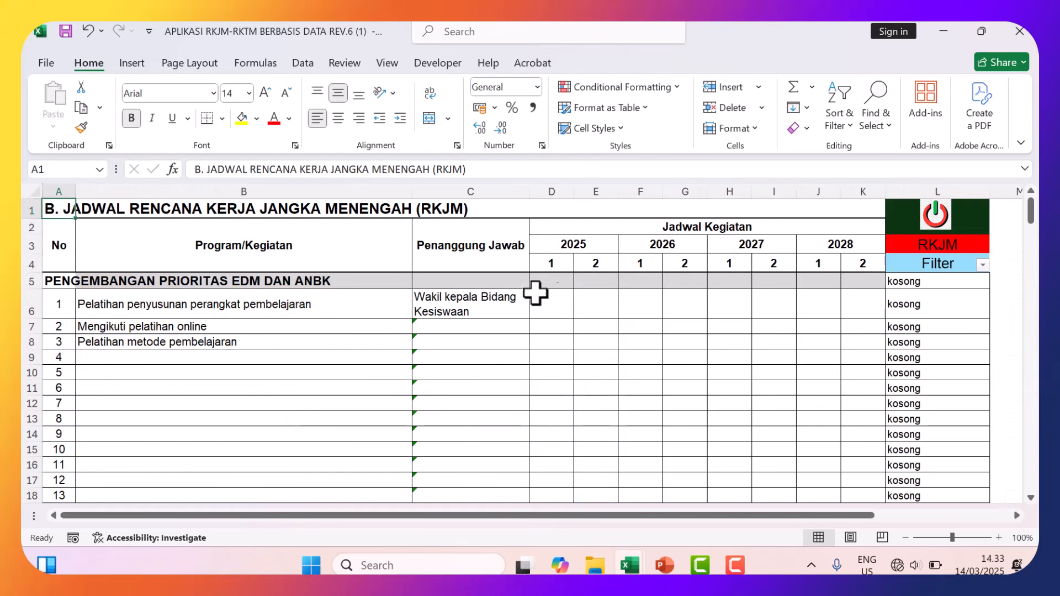
{"action": "left_click", "coordinate": [444, 324]}
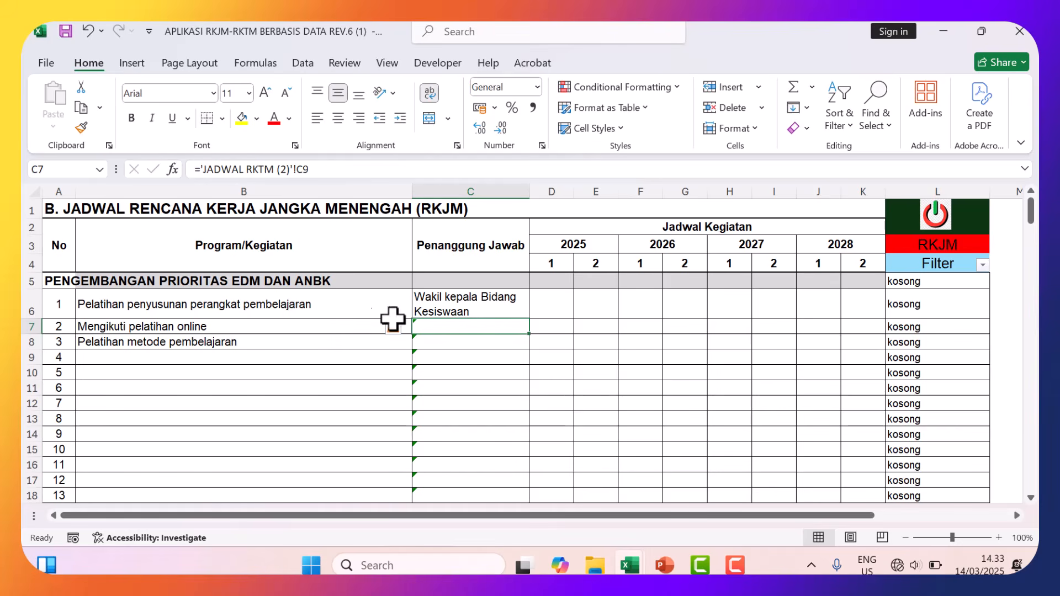
Go through the main menu to 10. JADWAL RKTM and set Penanggung Jawab for Mengikuti pelatihan online to Wakil kepala Bidang Kurikulum.
{"action": "left_click", "coordinate": [937, 218]}
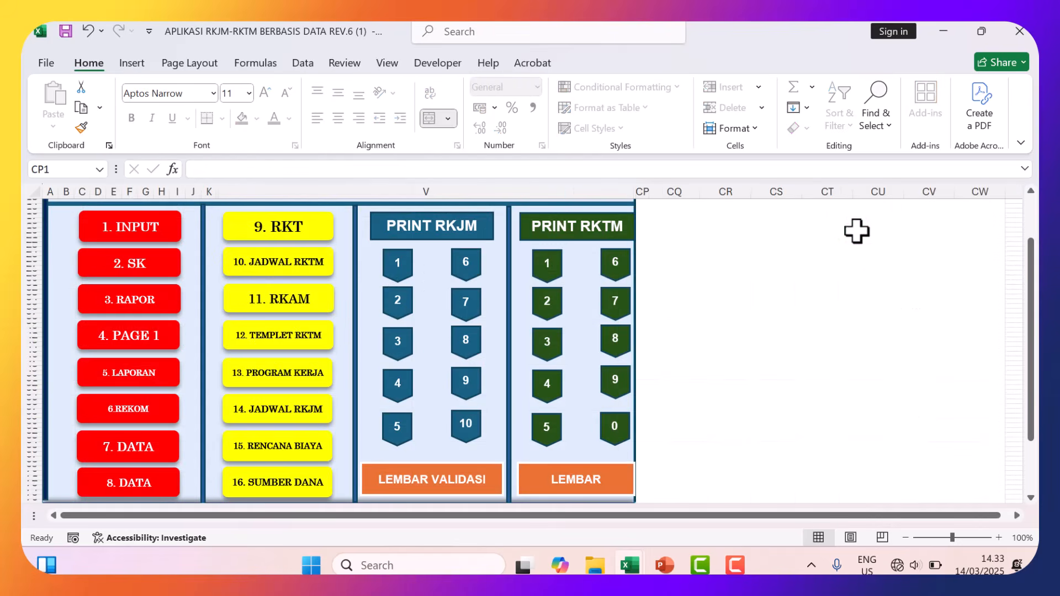
{"action": "left_click", "coordinate": [293, 265]}
{"action": "left_click", "coordinate": [348, 310]}
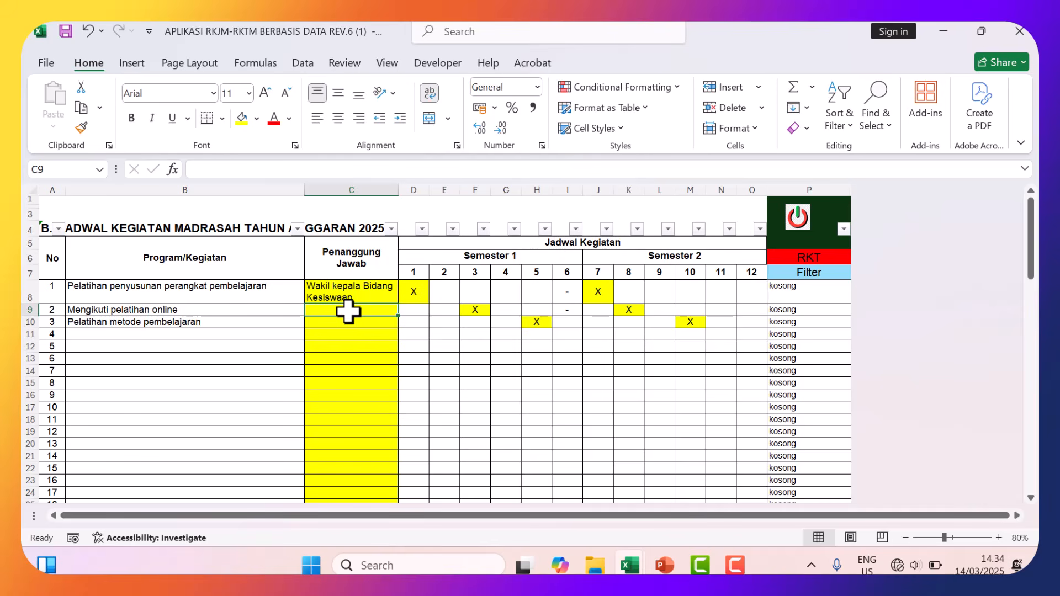
{"action": "type", "text": "Wakil kepala Bidang Kesiswaan"}
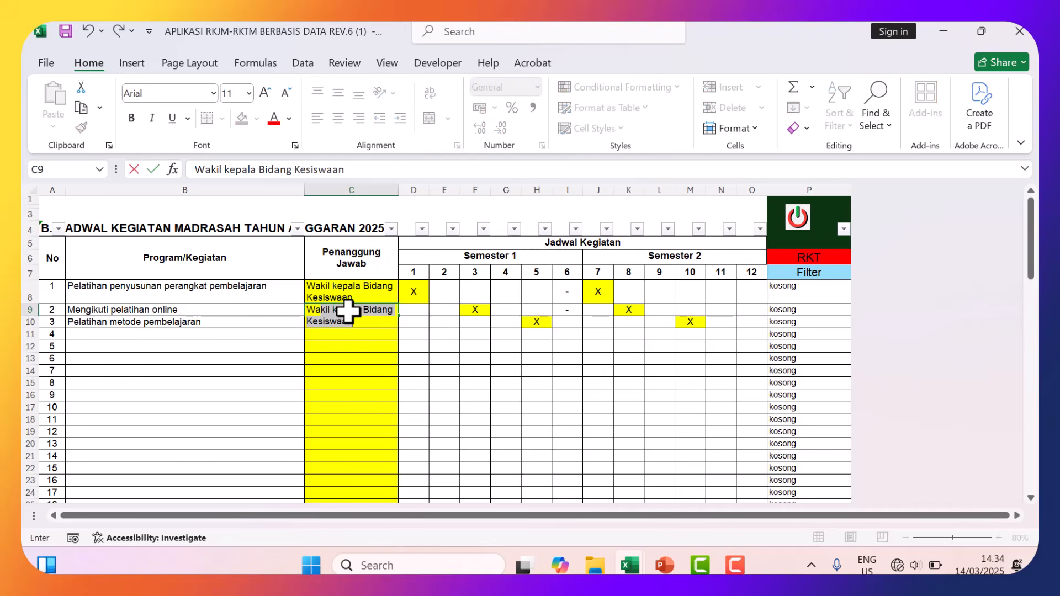
{"action": "left_click", "coordinate": [362, 322]}
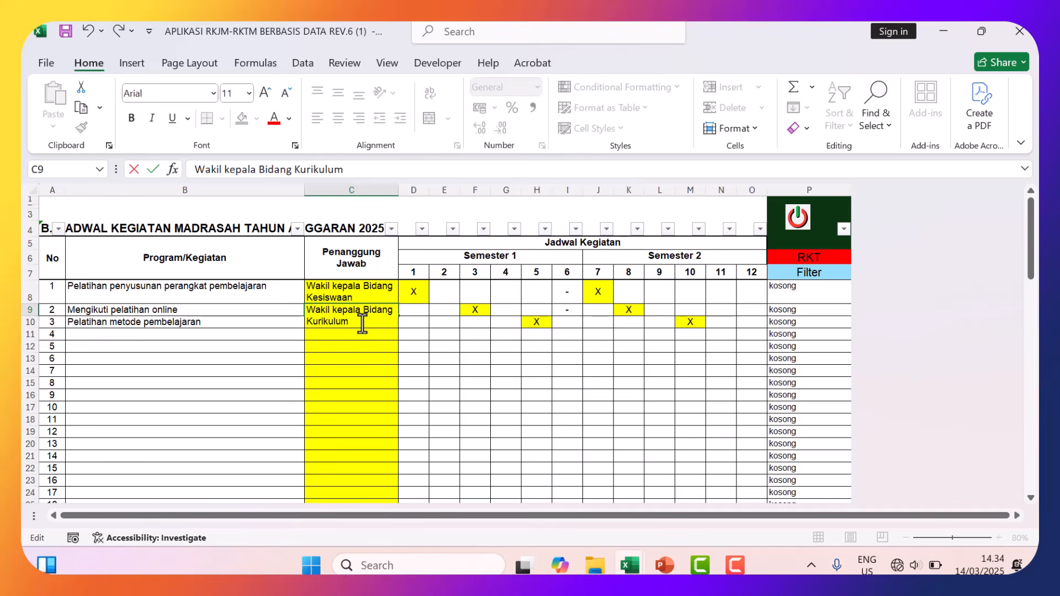
{"action": "key", "text": "Return"}
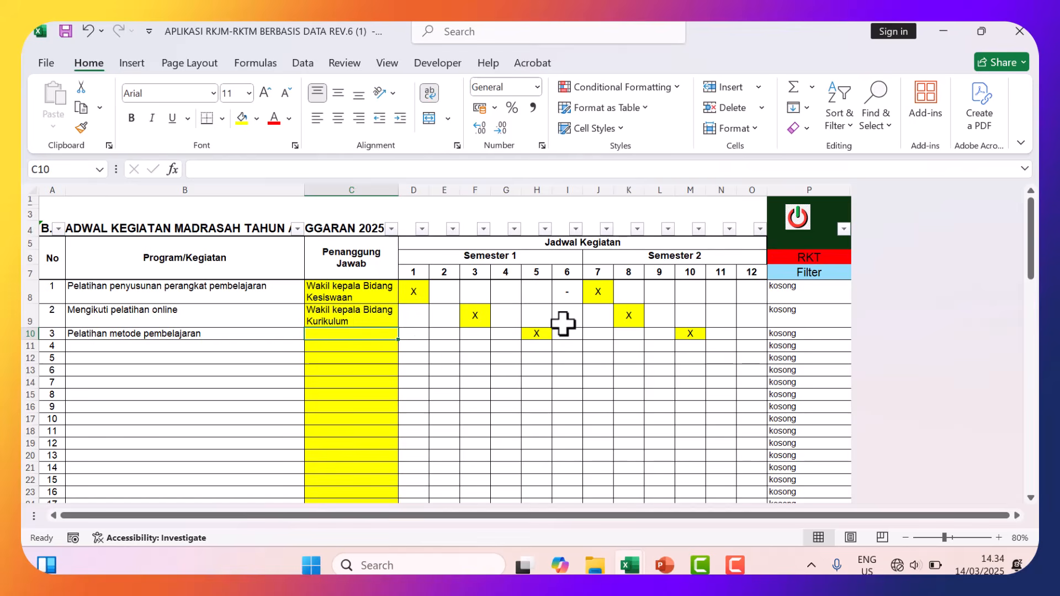
Return to the main menu and reopen the 14. JADWAL RKJM sheet.
{"action": "left_click", "coordinate": [796, 216]}
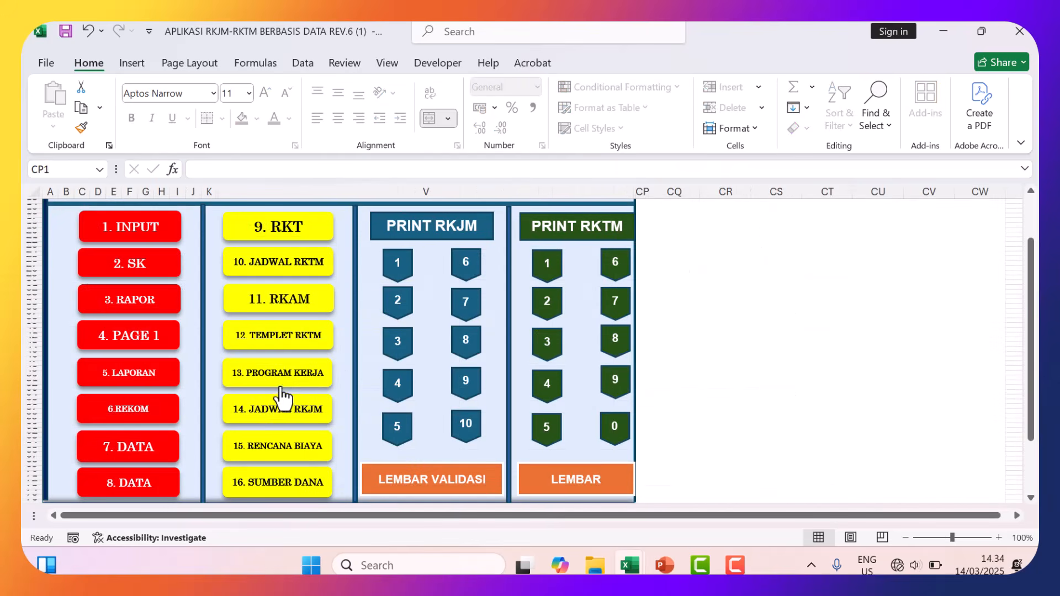
{"action": "left_click", "coordinate": [278, 409]}
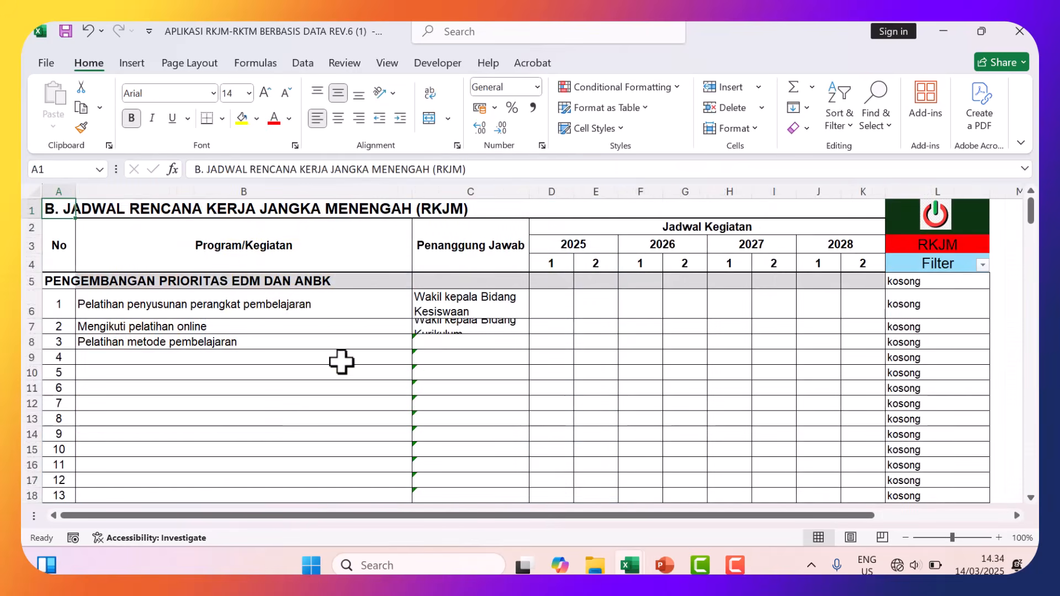
Make row 7 taller to fit its text, and mark X for Pelatihan penyusunan perangkat pembelajaran in semester 1 of 2025 and 2026.
{"action": "left_click", "coordinate": [420, 330]}
{"action": "left_click_drag", "start_coordinate": [40, 333], "coordinate": [37, 345]}
{"action": "left_click", "coordinate": [558, 298]}
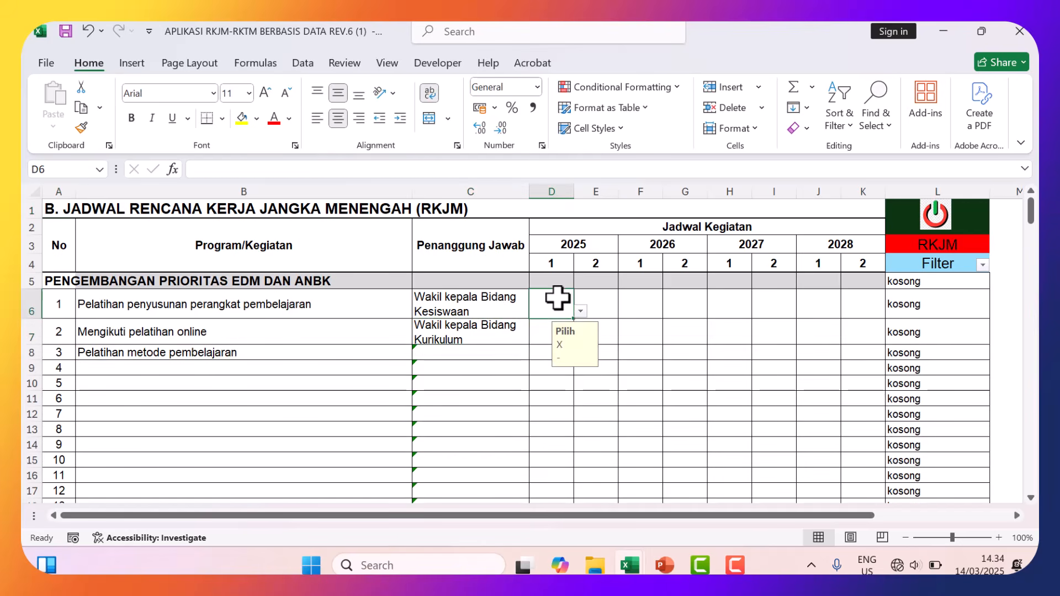
{"action": "left_click", "coordinate": [579, 311]}
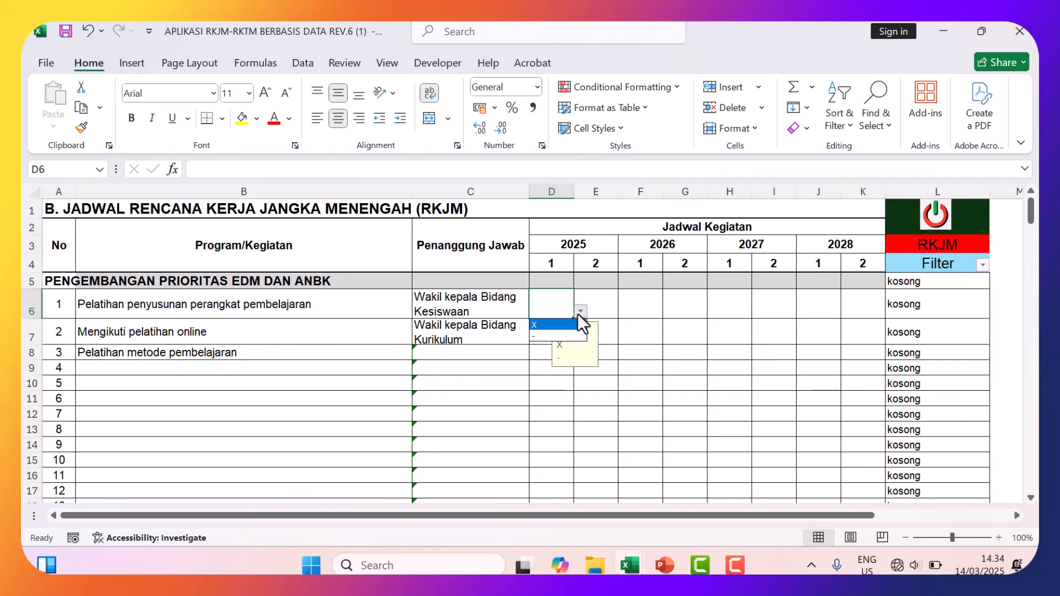
{"action": "left_click", "coordinate": [547, 325]}
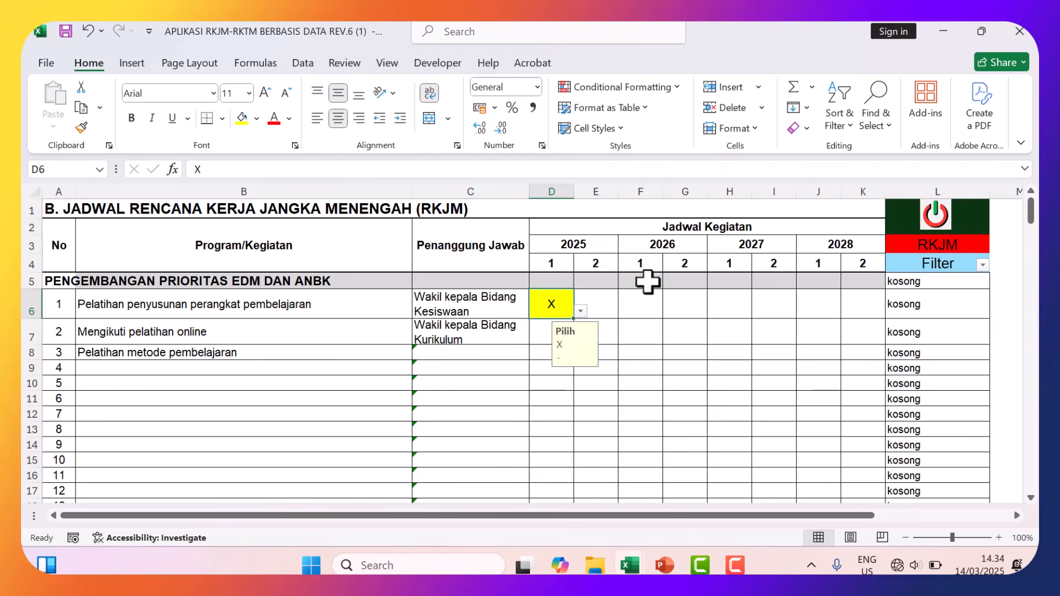
{"action": "left_click", "coordinate": [638, 307]}
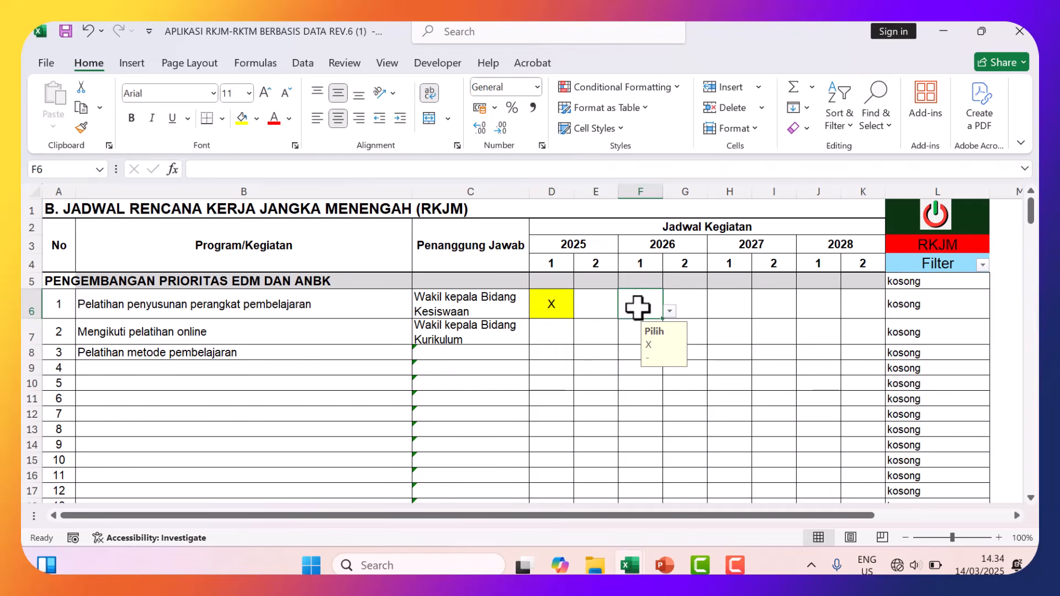
{"action": "left_click", "coordinate": [669, 311]}
{"action": "left_click", "coordinate": [624, 327]}
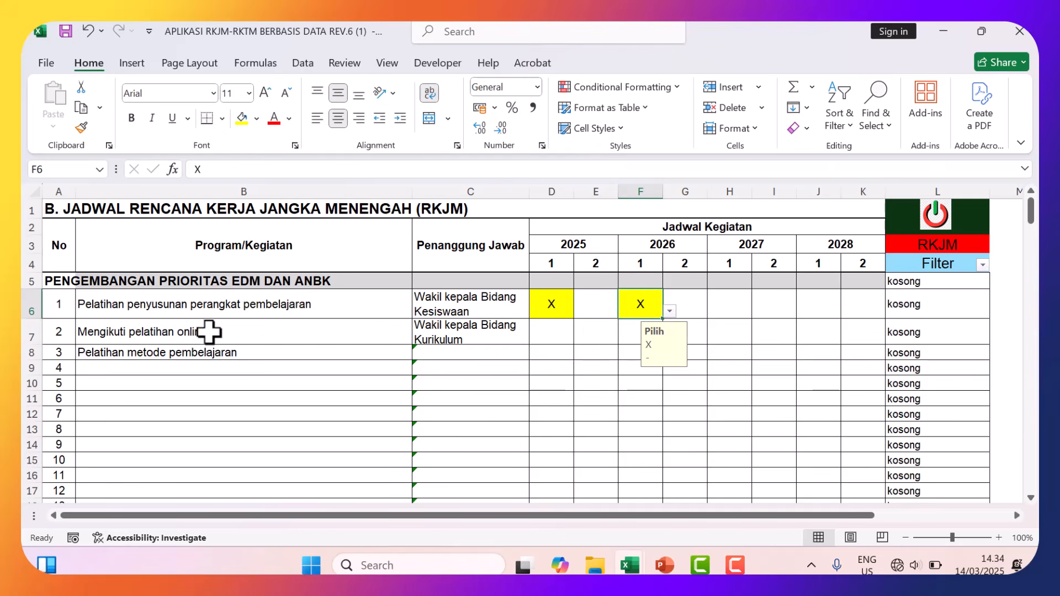
Mark X for Mengikuti pelatihan online in semester 2 of 2025 and semester 2 of 2026.
{"action": "left_click", "coordinate": [593, 333]}
{"action": "left_click", "coordinate": [624, 336]}
{"action": "left_click", "coordinate": [579, 350]}
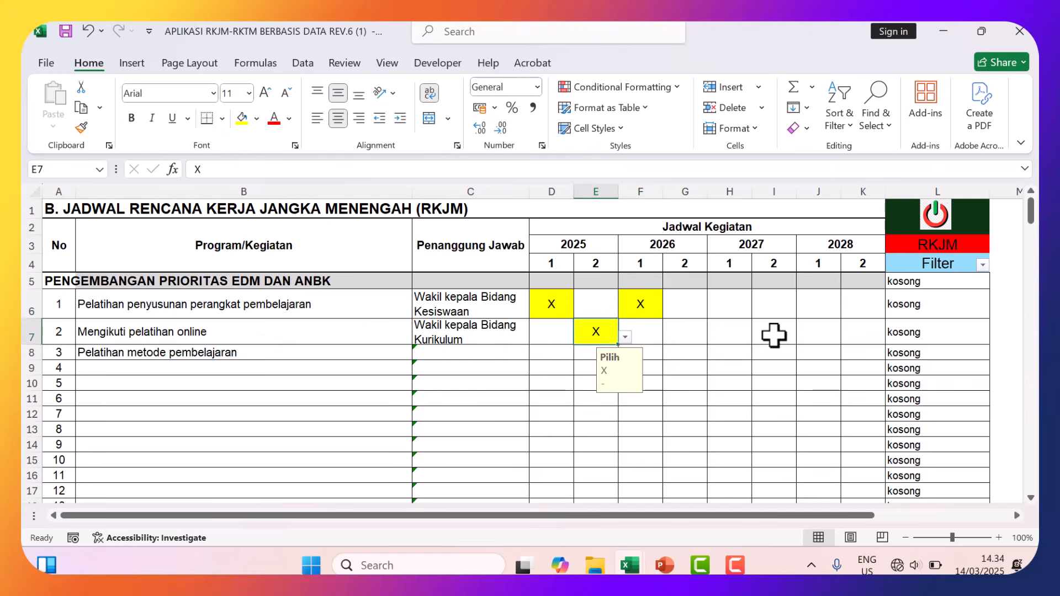
{"action": "left_click", "coordinate": [683, 333]}
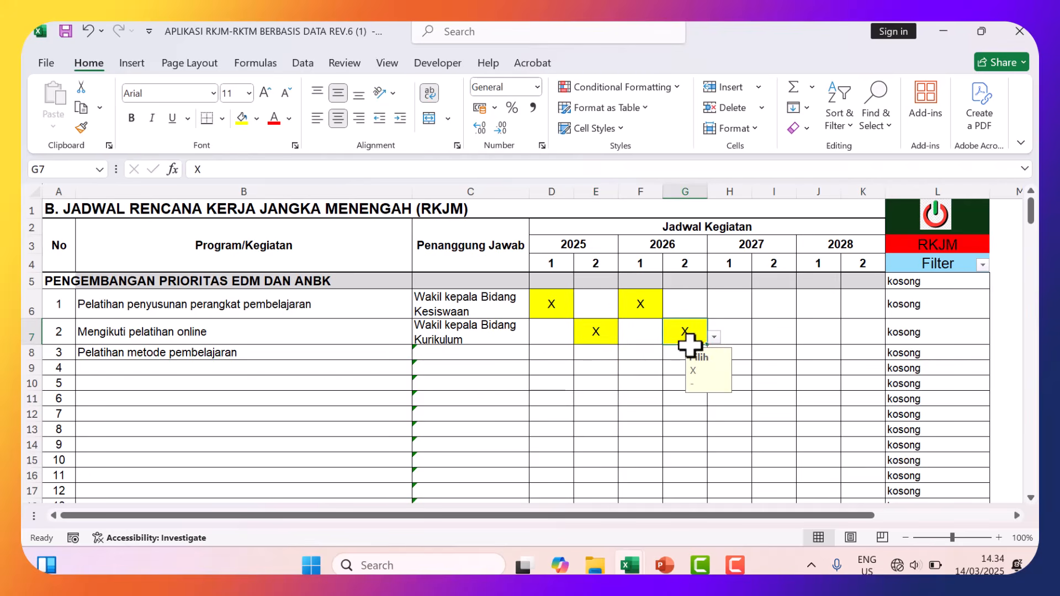
Mark X for Pelatihan penyusunan perangkat pembelajaran in both semesters of 2027.
{"action": "left_click", "coordinate": [734, 305]}
{"action": "left_click", "coordinate": [724, 324]}
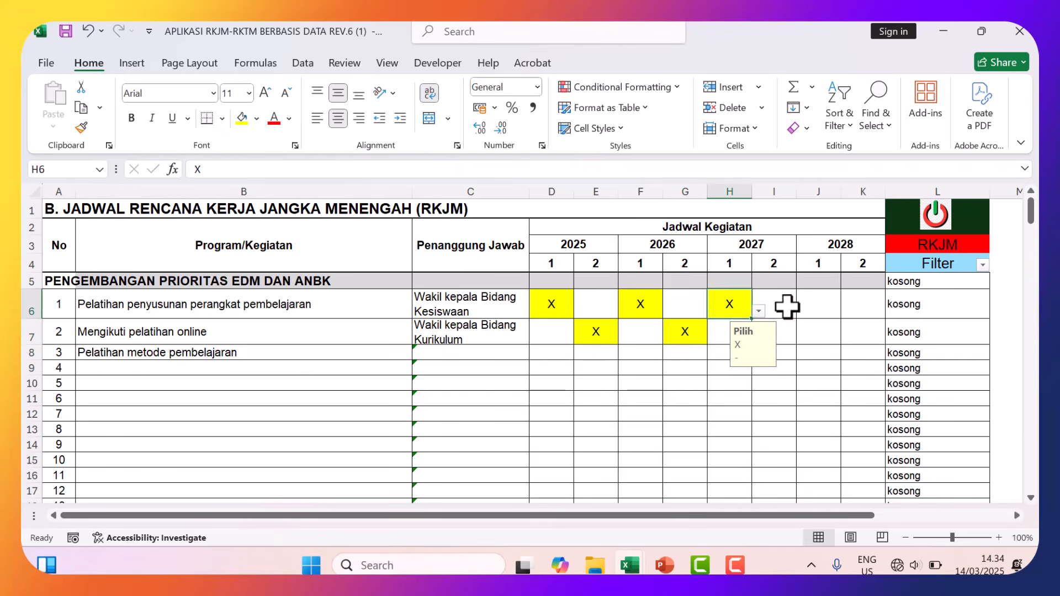
{"action": "left_click", "coordinate": [788, 304]}
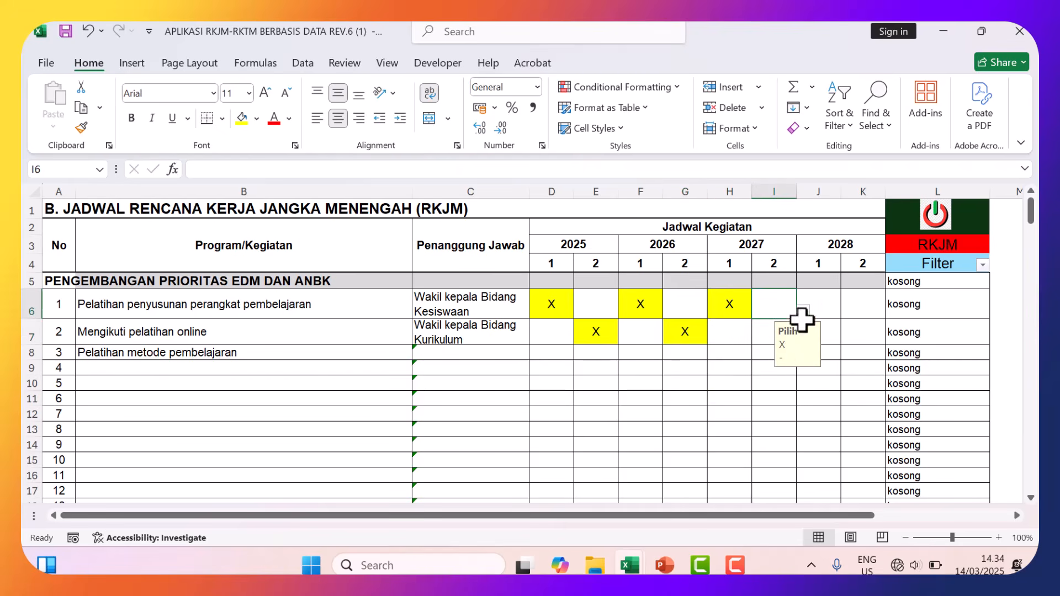
{"action": "left_click", "coordinate": [802, 311]}
{"action": "left_click", "coordinate": [773, 327]}
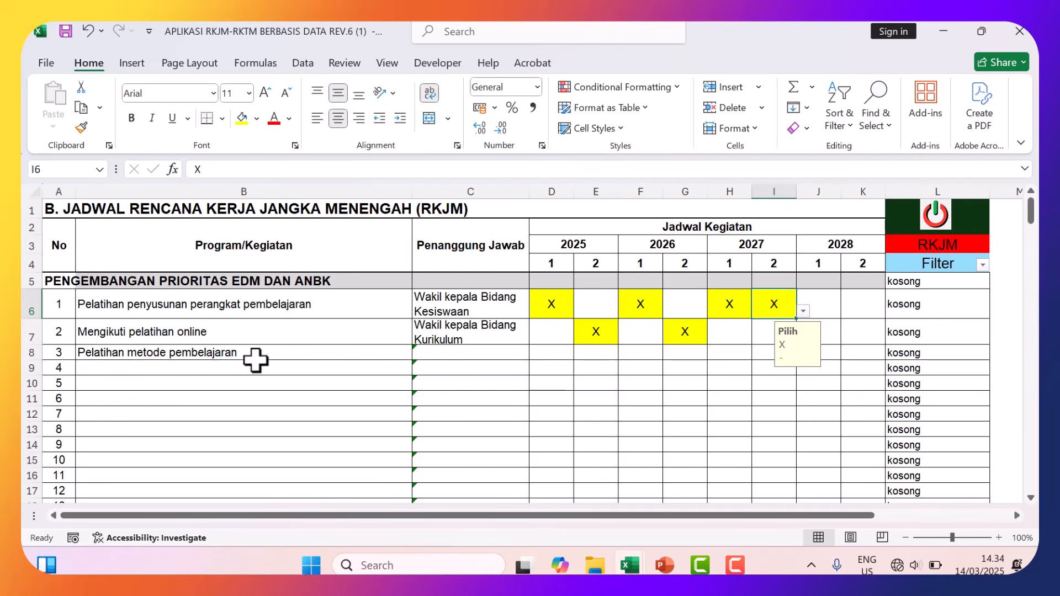
Mark X for Pelatihan metode pembelajaran in both semesters of 2025.
{"action": "left_click", "coordinate": [599, 352]}
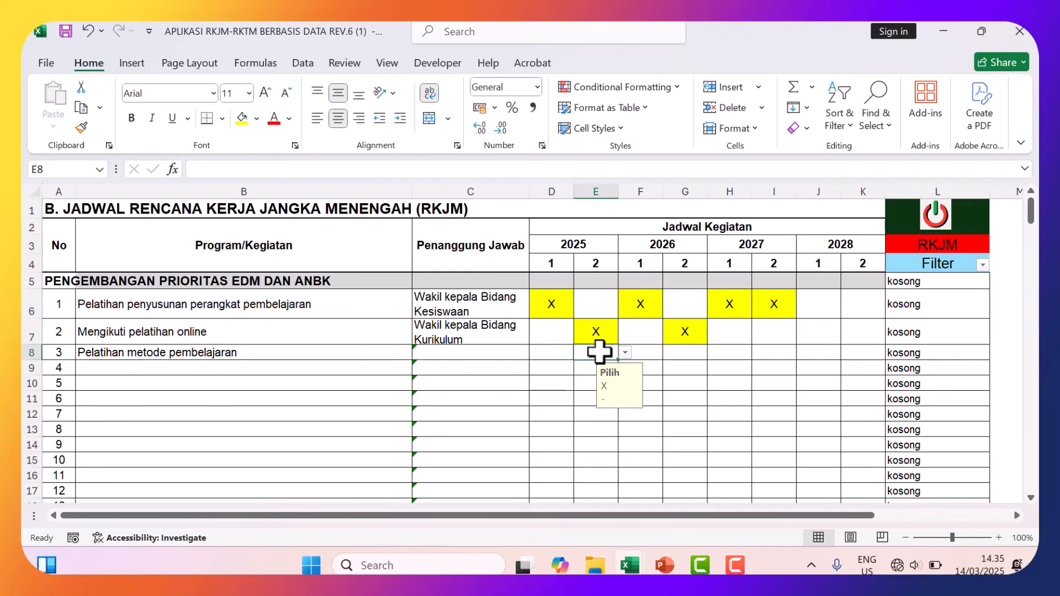
{"action": "left_click", "coordinate": [549, 354]}
{"action": "left_click", "coordinate": [579, 354]}
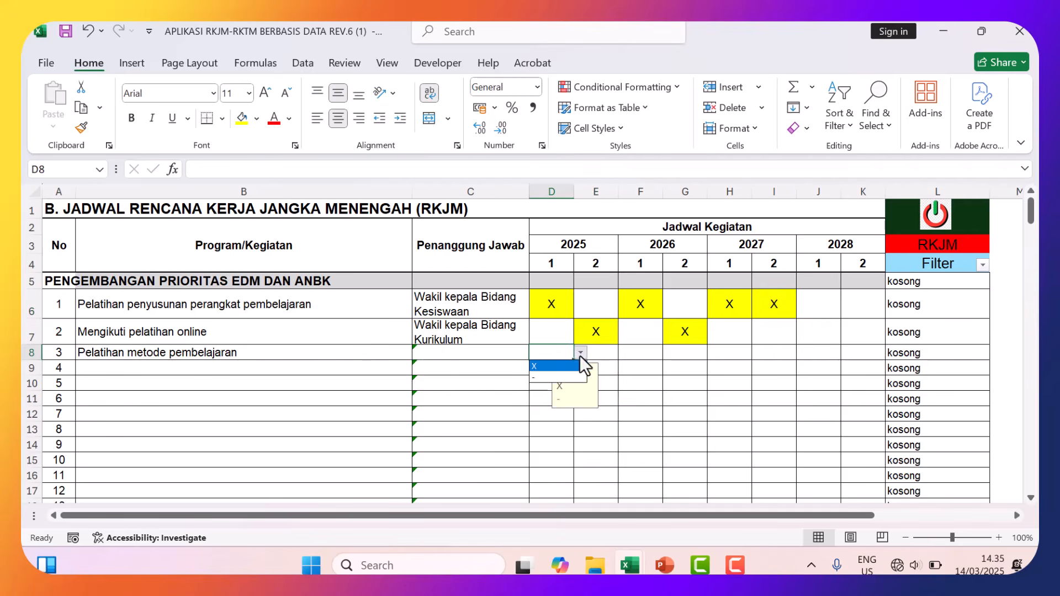
{"action": "left_click", "coordinate": [550, 365]}
{"action": "left_click", "coordinate": [603, 347]}
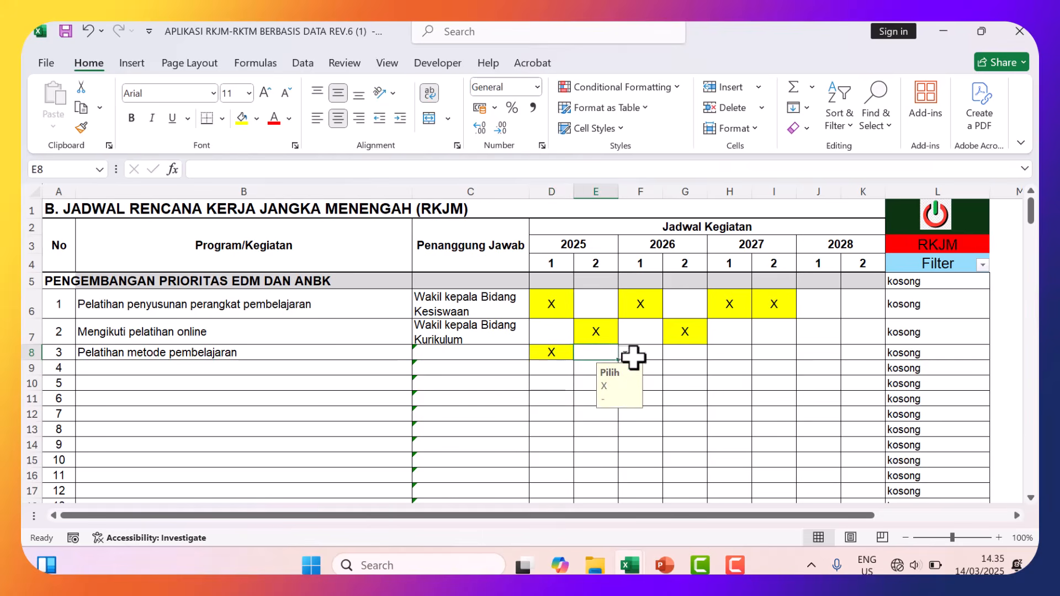
{"action": "left_click", "coordinate": [588, 364]}
Mark X for Pelatihan metode pembelajaran in both semesters of 2026 and in semester 1 of 2027.
{"action": "left_click", "coordinate": [651, 354]}
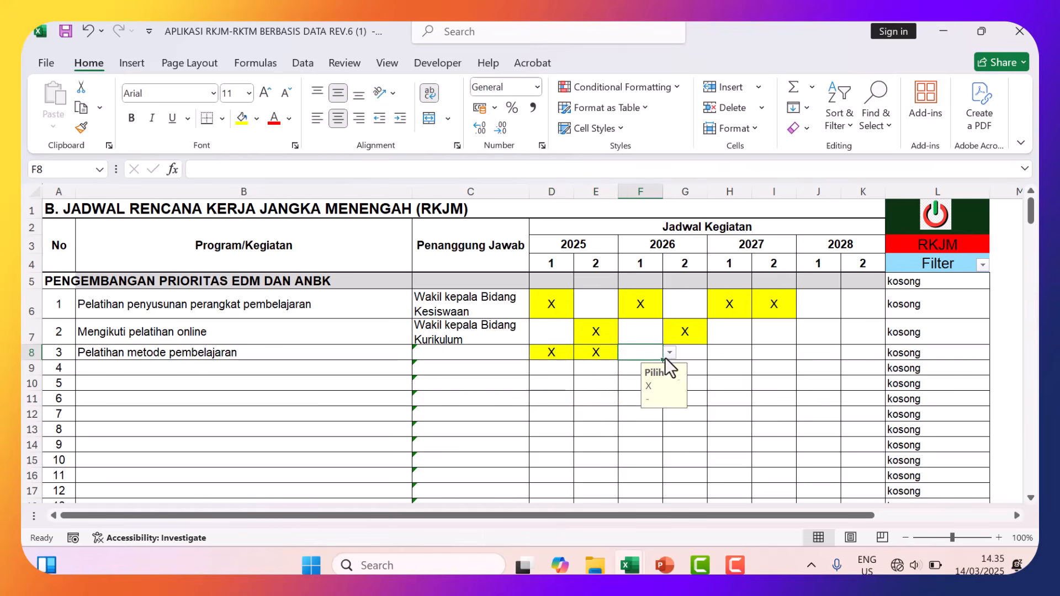
{"action": "left_click", "coordinate": [669, 352]}
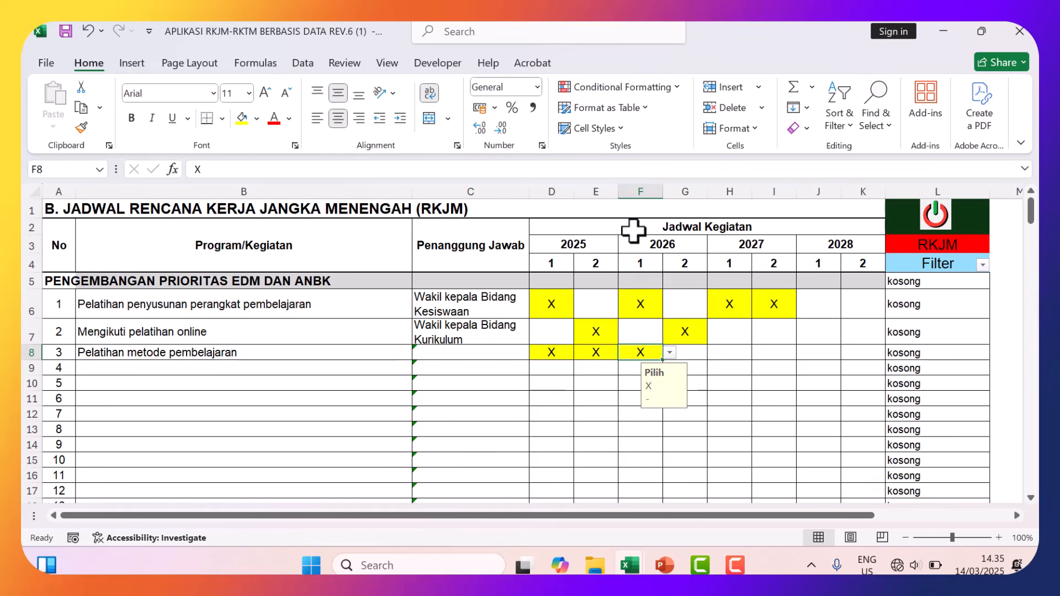
{"action": "left_click", "coordinate": [690, 351]}
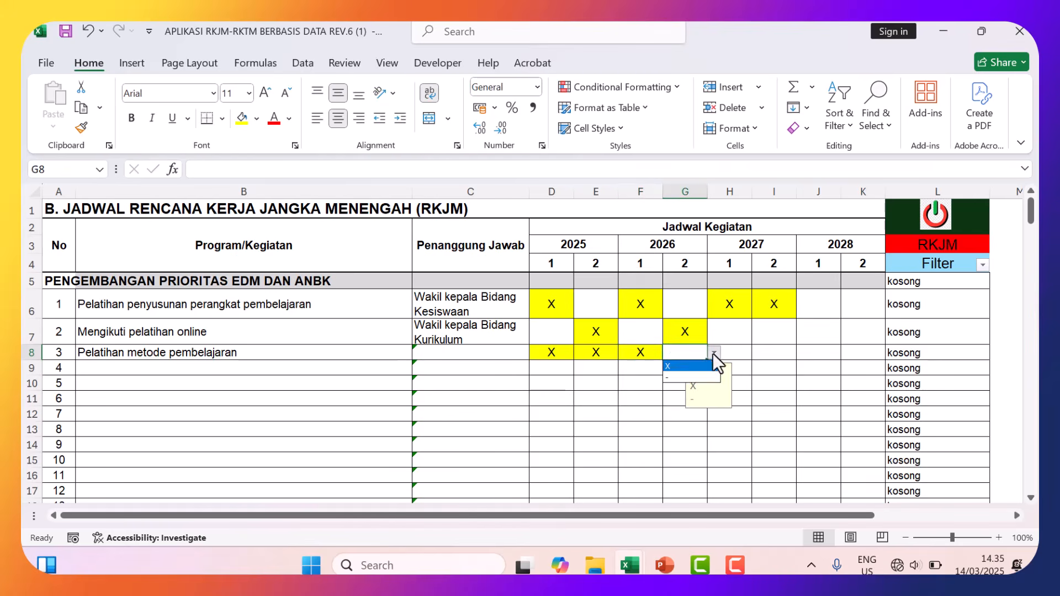
{"action": "left_click", "coordinate": [673, 367]}
{"action": "left_click", "coordinate": [738, 353]}
{"action": "left_click", "coordinate": [758, 353]}
{"action": "left_click", "coordinate": [740, 366]}
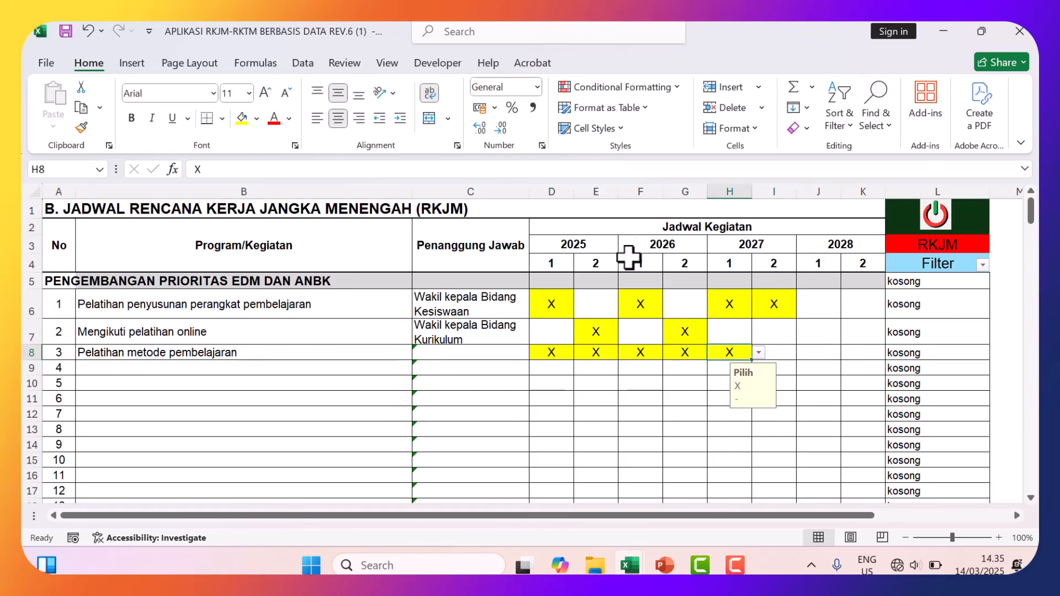
Leave the schedule sheet, read the menu 15 instruction in PowerPoint, and open 15. RENCANA BIAYA in Excel.
{"action": "left_click", "coordinate": [937, 217]}
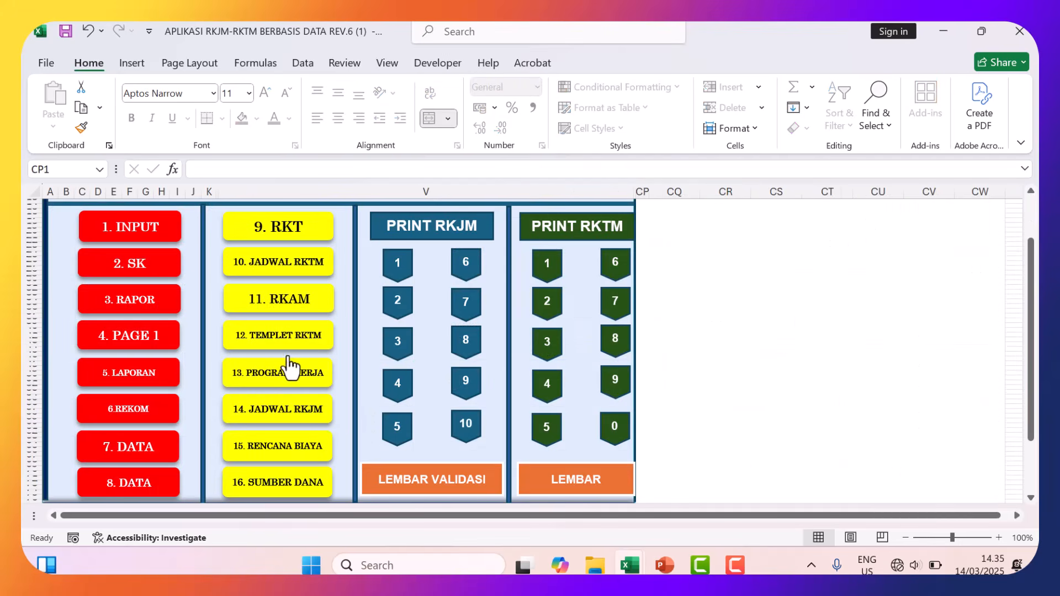
{"action": "left_click", "coordinate": [666, 559]}
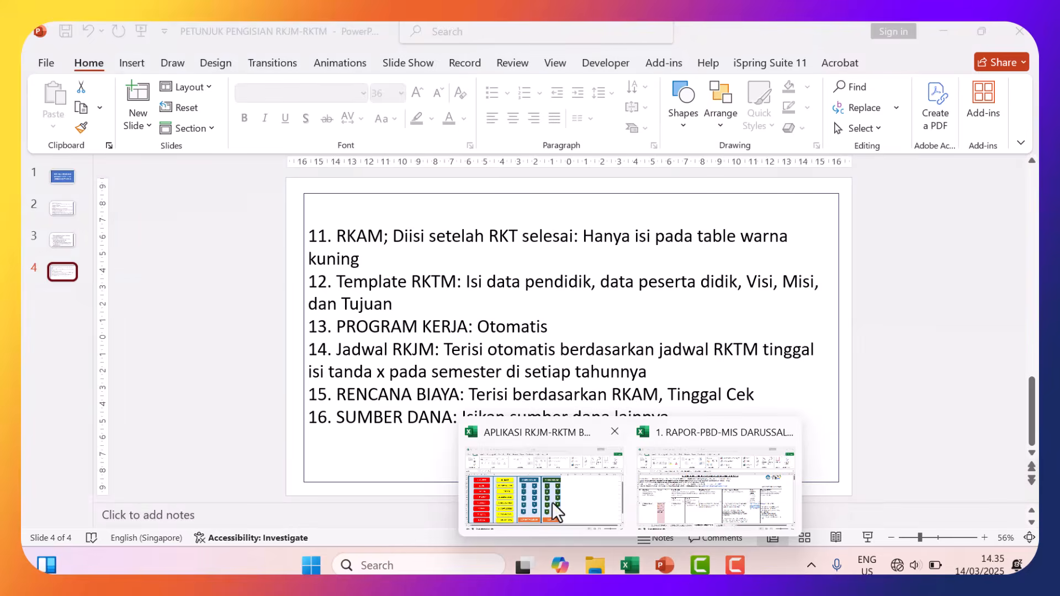
{"action": "left_click", "coordinate": [558, 507]}
{"action": "left_click", "coordinate": [251, 454]}
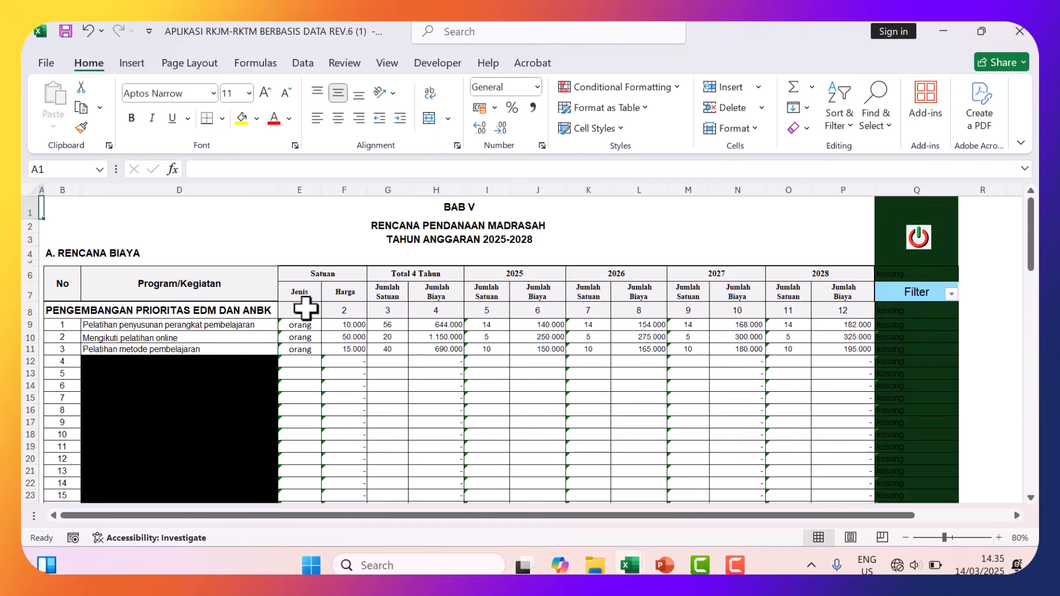
Go through the main menu to 16. SUMBER DANA and examine the funding sources and their 2025 entry cells.
{"action": "left_click", "coordinate": [917, 238]}
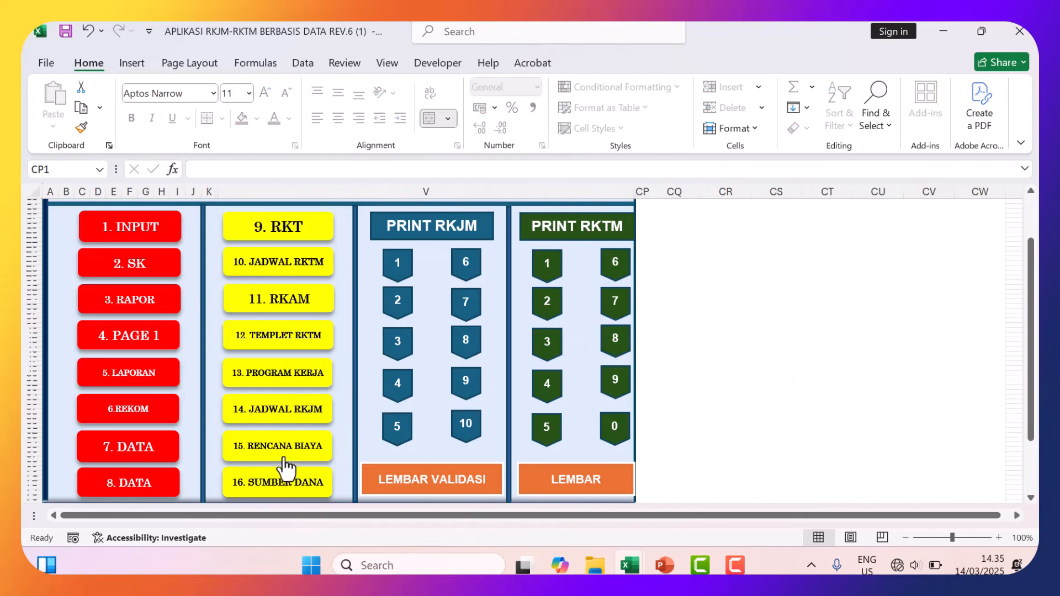
{"action": "left_click", "coordinate": [273, 484]}
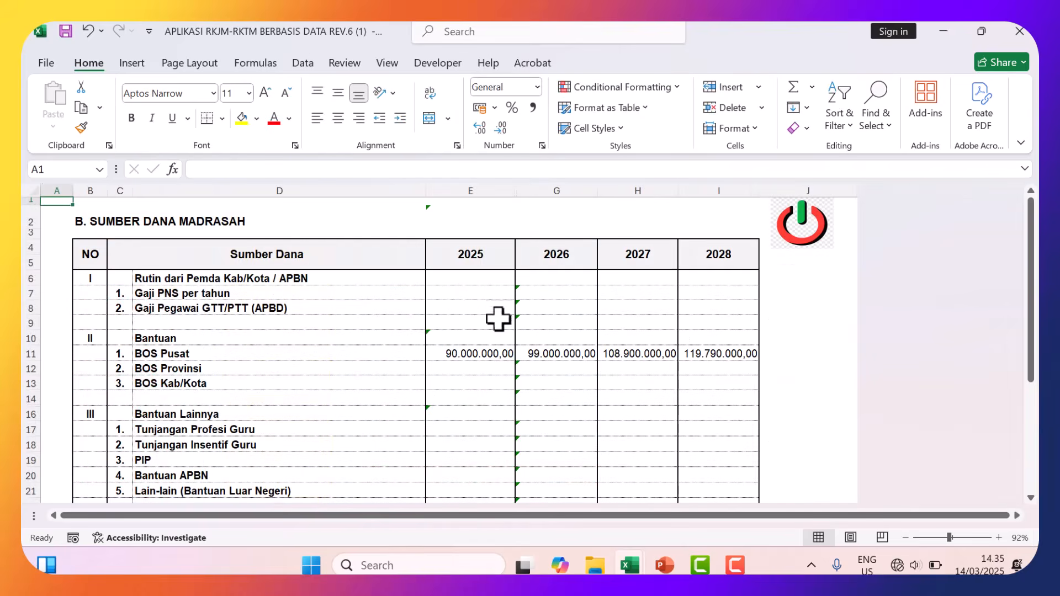
{"action": "scroll", "coordinate": [451, 311], "scroll_direction": "down", "scroll_amount": 1}
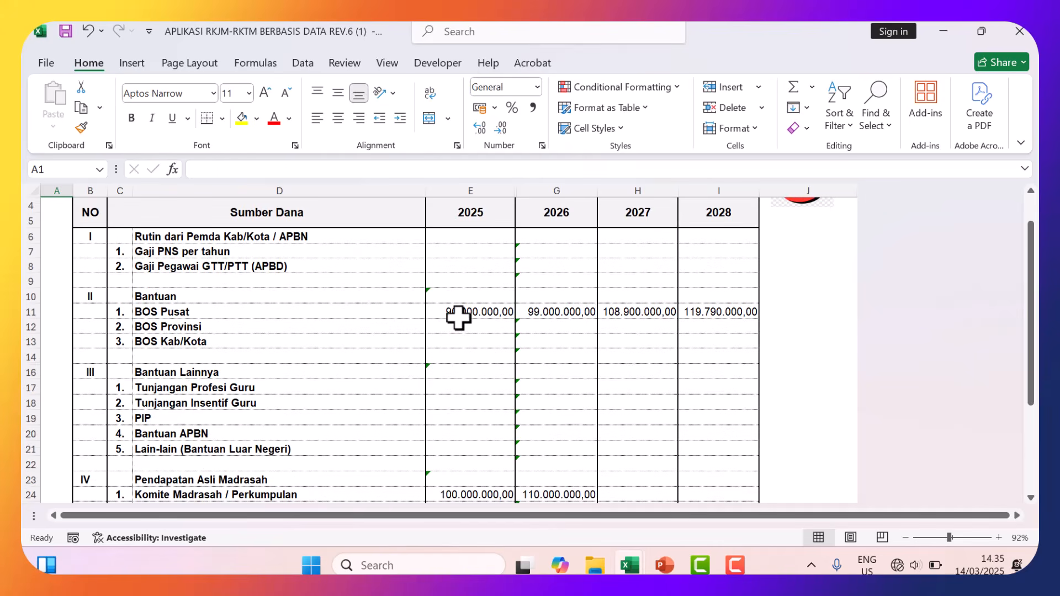
{"action": "scroll", "coordinate": [453, 349], "scroll_direction": "down", "scroll_amount": 2}
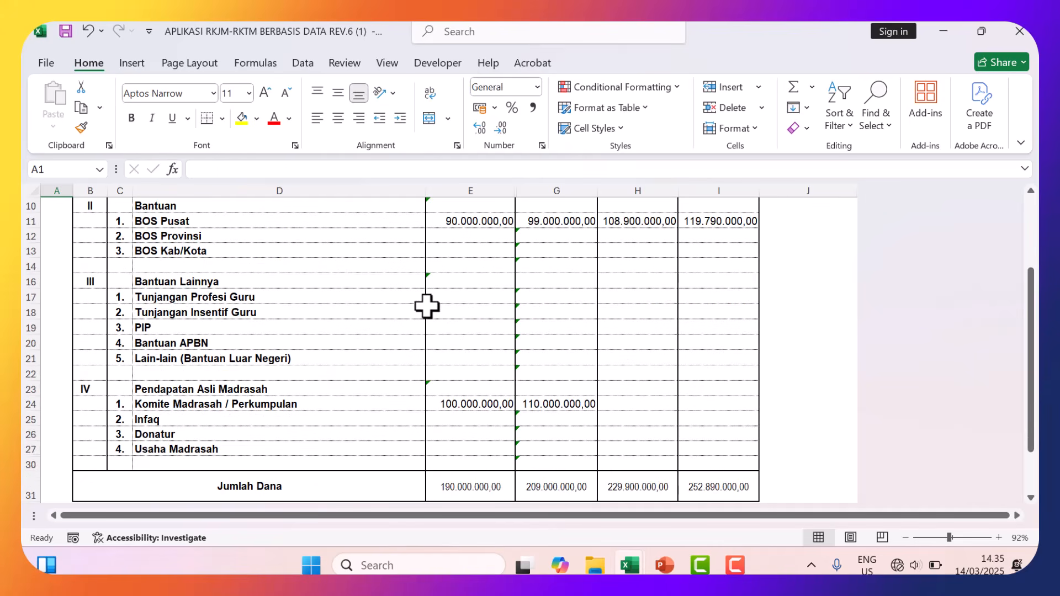
{"action": "left_click", "coordinate": [466, 299]}
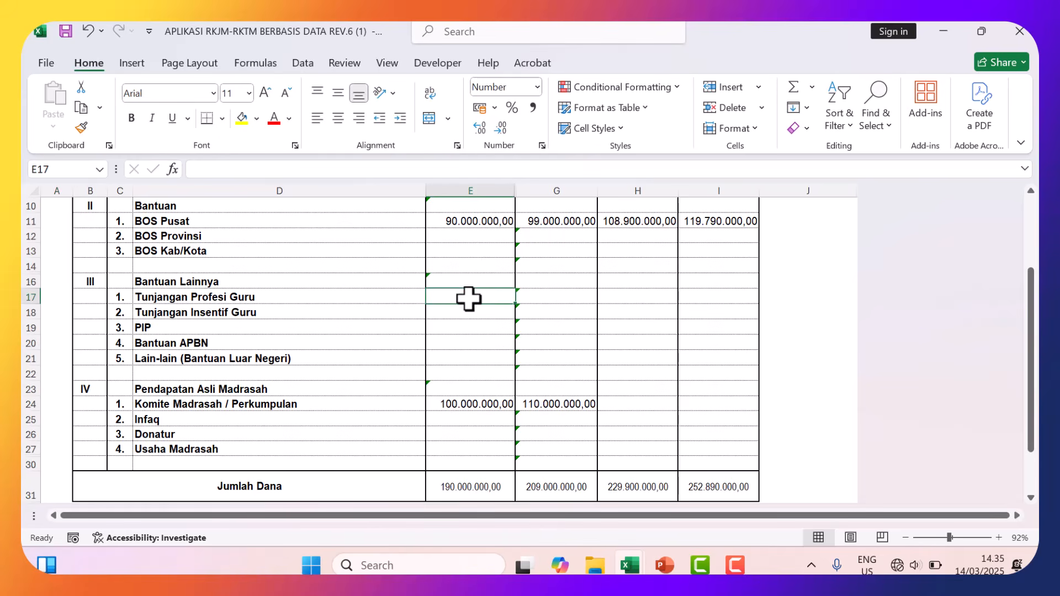
{"action": "scroll", "coordinate": [474, 299], "scroll_direction": "up", "scroll_amount": 3}
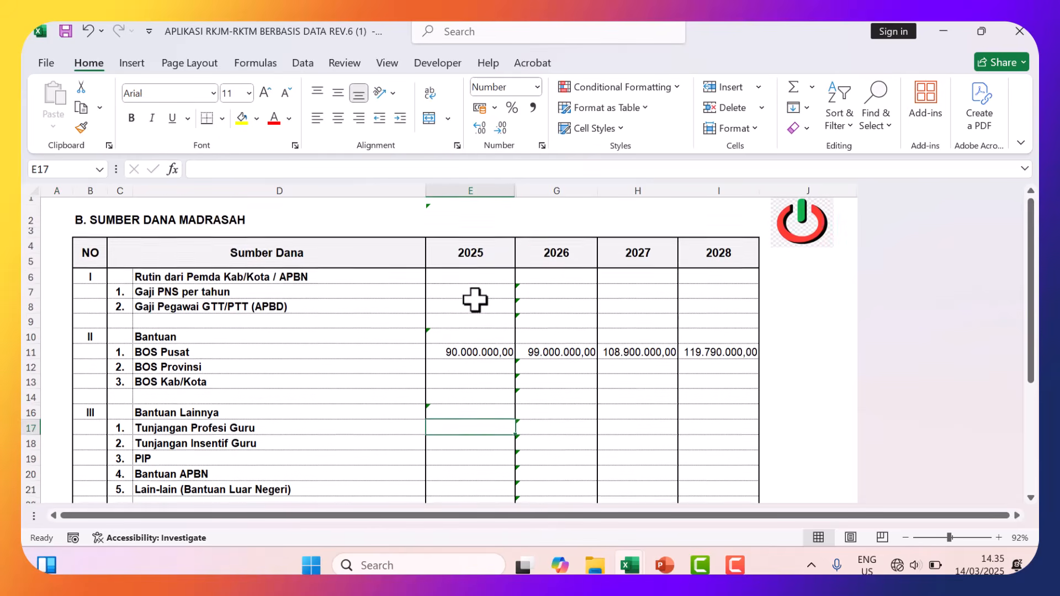
{"action": "scroll", "coordinate": [475, 300], "scroll_direction": "down", "scroll_amount": 2}
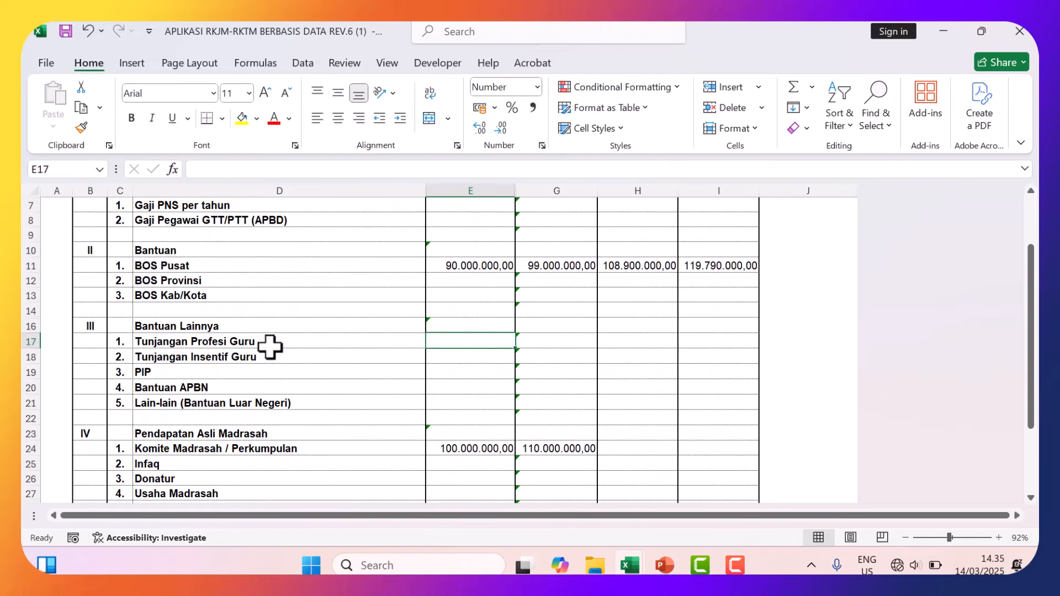
{"action": "left_click", "coordinate": [465, 360]}
{"action": "scroll", "coordinate": [465, 360], "scroll_direction": "down", "scroll_amount": 1}
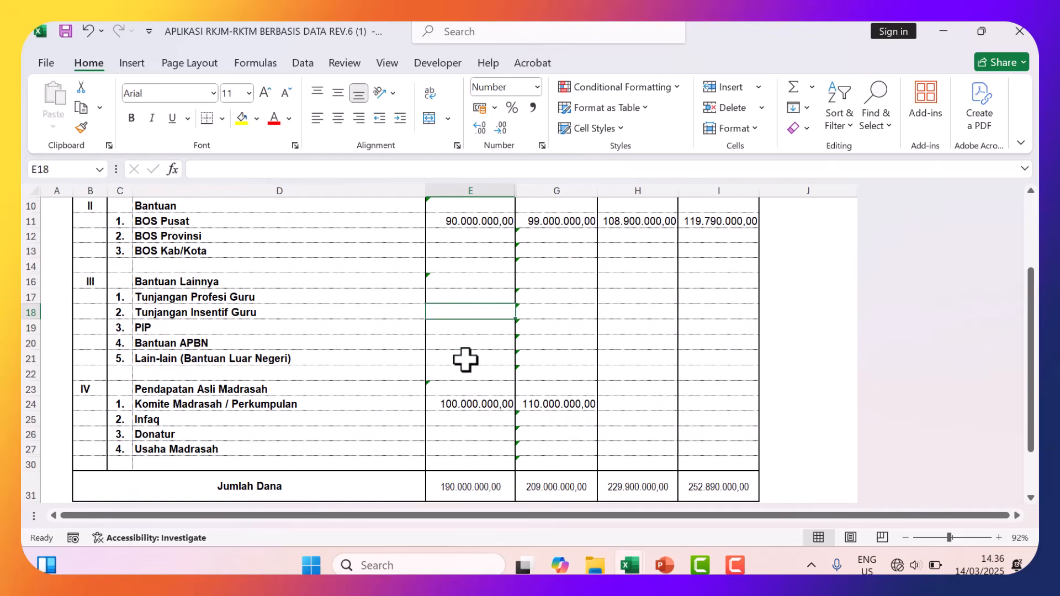
{"action": "left_click", "coordinate": [461, 330]}
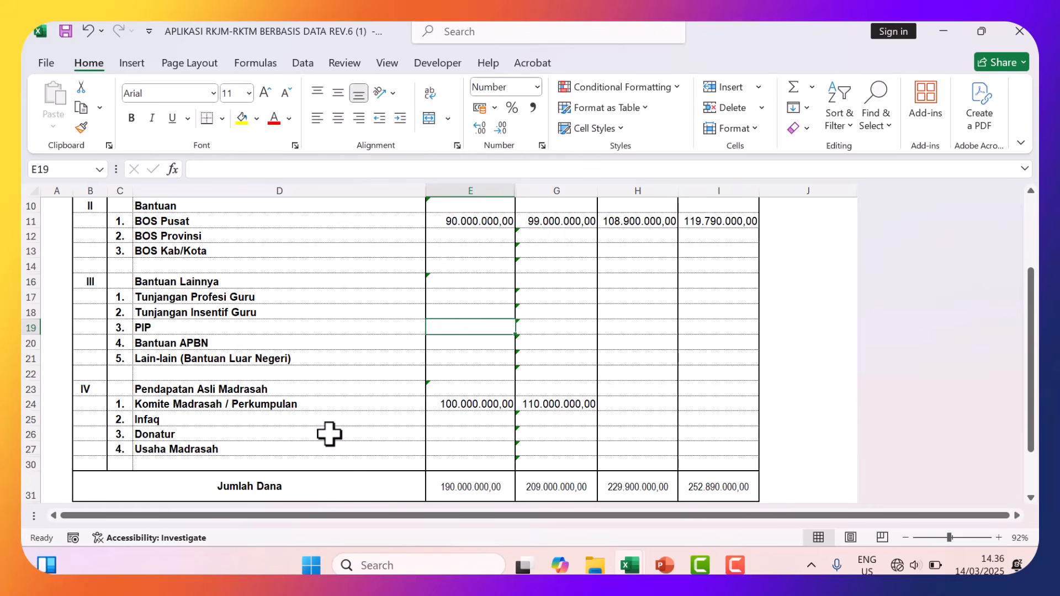
Enter 5000000 as the 2025 amount for Donatur under Pendapatan Asli Madrasah.
{"action": "left_click", "coordinate": [457, 436]}
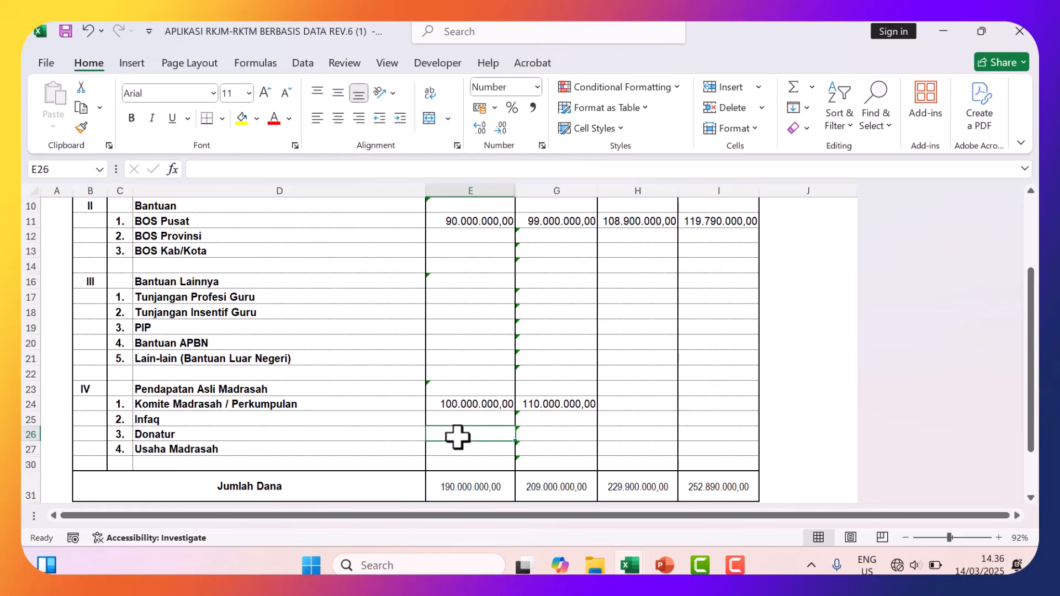
{"action": "type", "text": "5000000"}
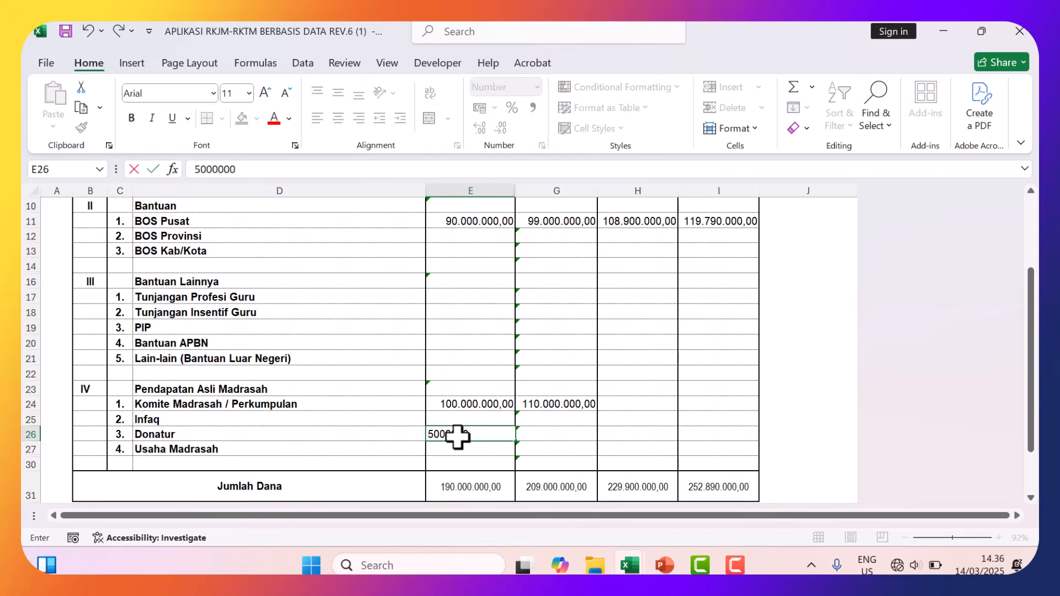
{"action": "key", "text": "Return"}
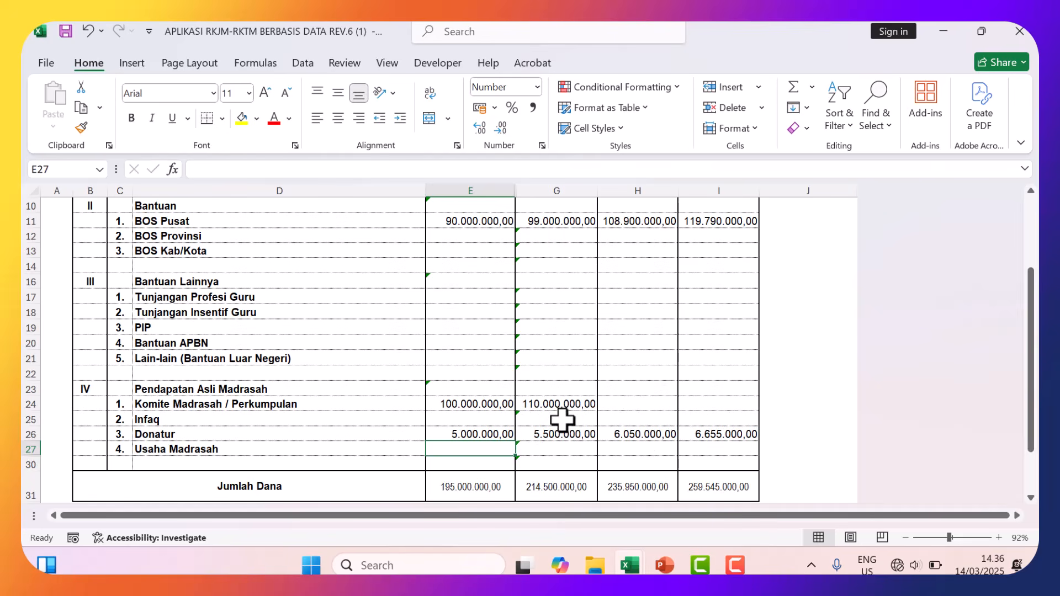
Return to the main menu, follow the LEMBAR VALIDASI link for RKJM, and dismiss the security notice.
{"action": "scroll", "coordinate": [546, 424], "scroll_direction": "up", "scroll_amount": 5}
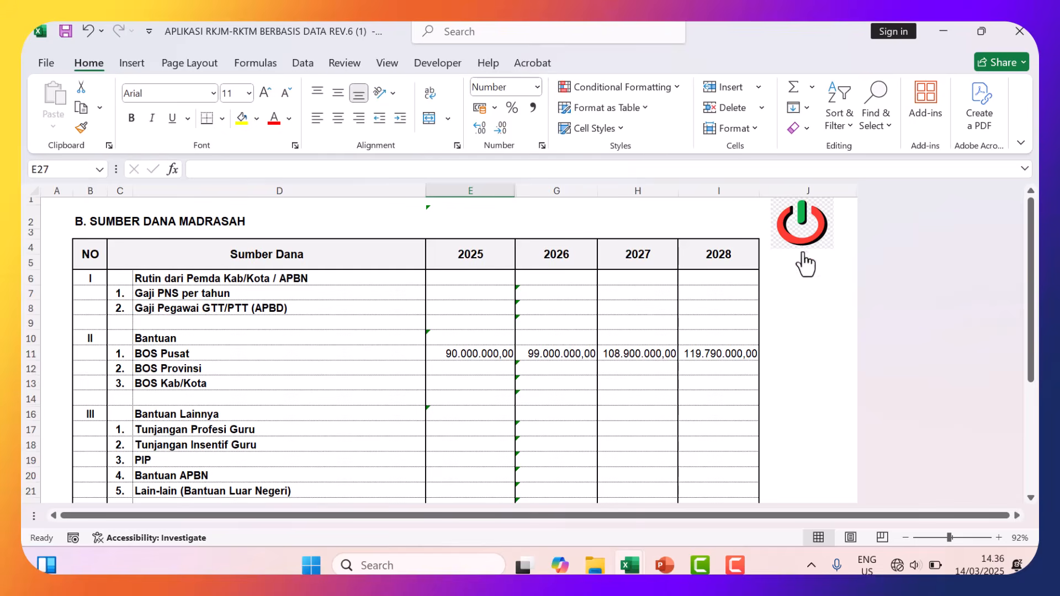
{"action": "left_click", "coordinate": [805, 228]}
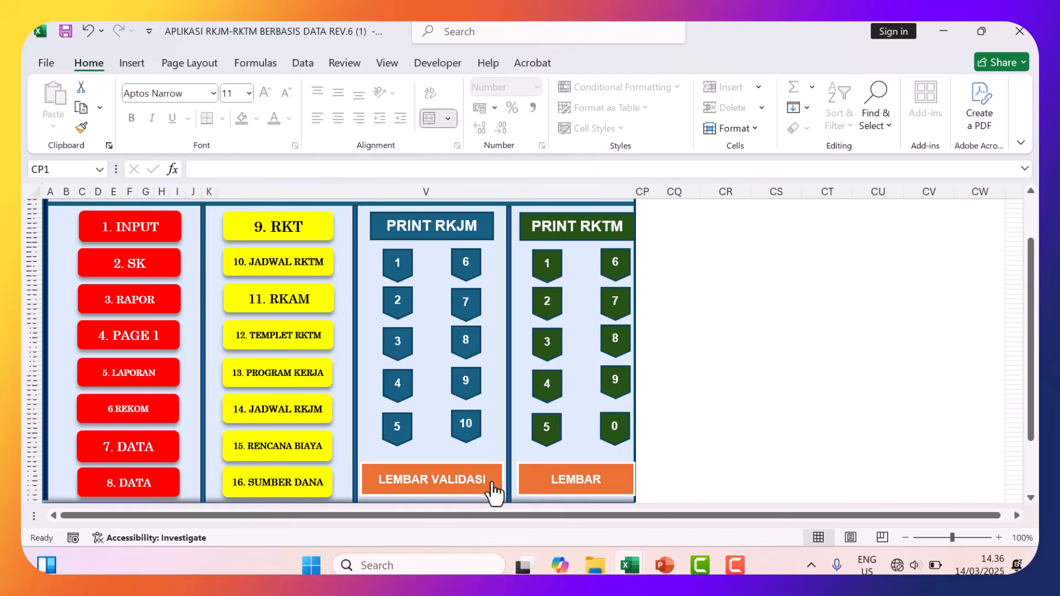
{"action": "left_click", "coordinate": [444, 489]}
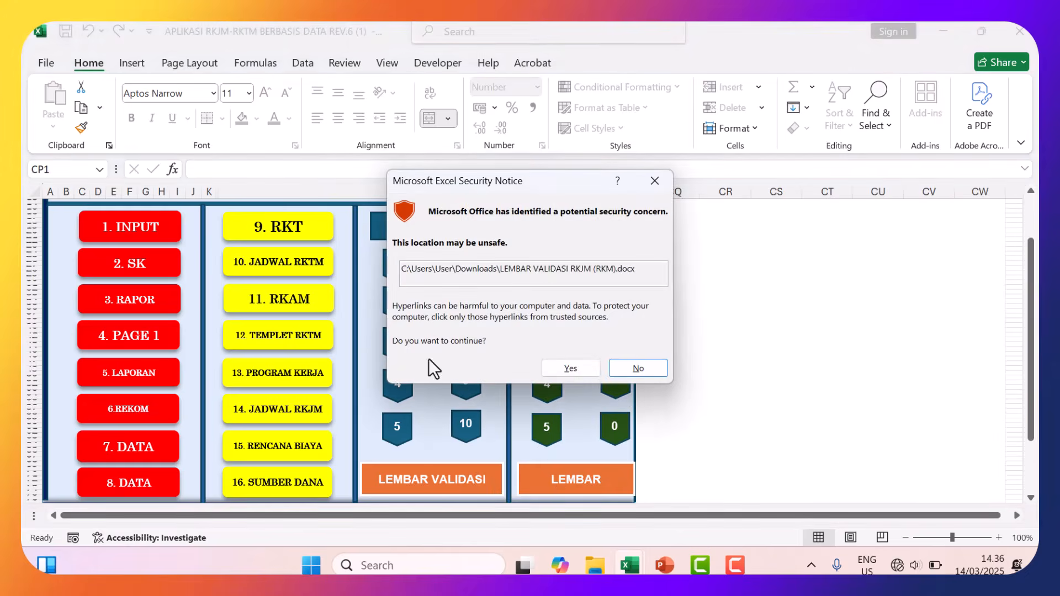
{"action": "left_click", "coordinate": [667, 182]}
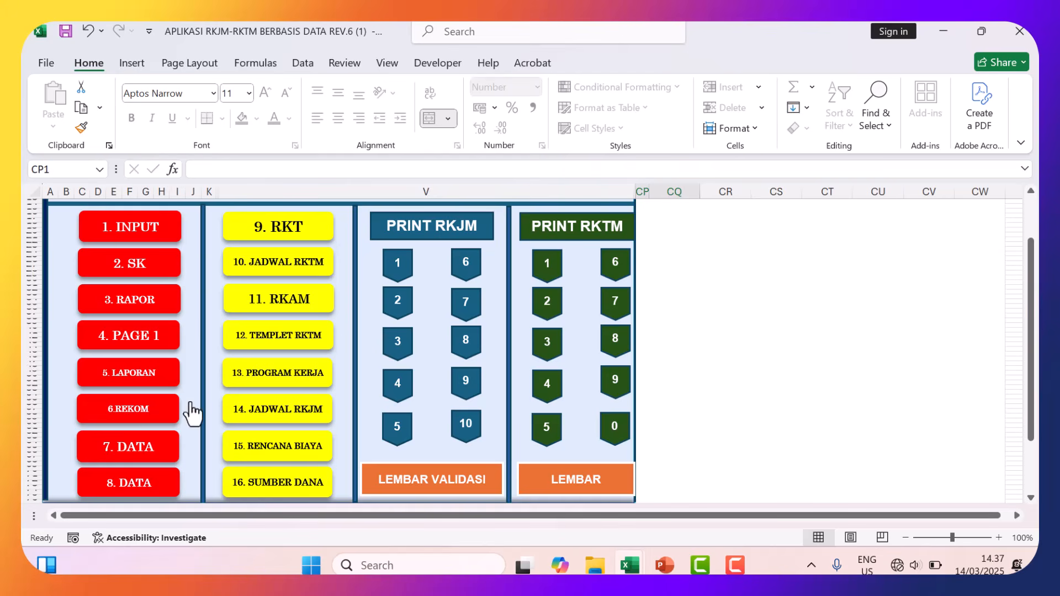
Revisit 3. RAPOR and the 5. LAPORAN education report sheet from the main menu, ending back at the menu.
{"action": "left_click", "coordinate": [131, 300]}
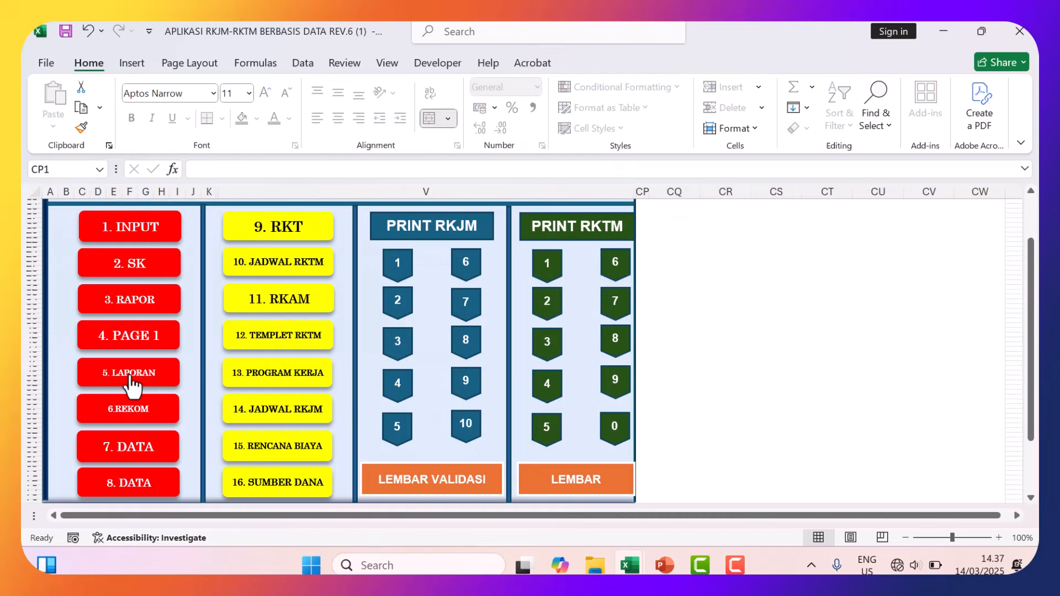
{"action": "left_click", "coordinate": [131, 375]}
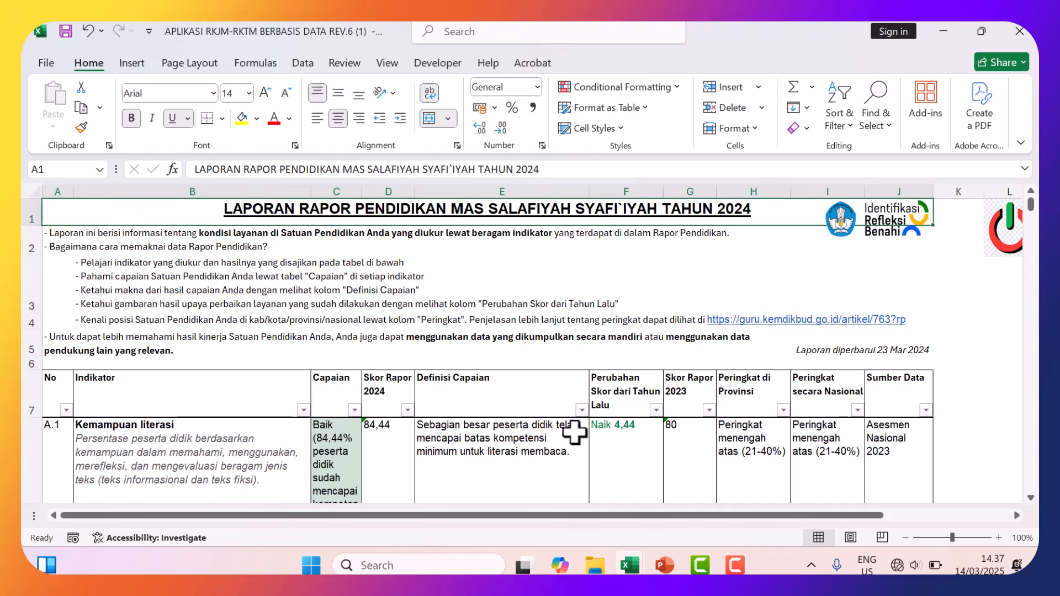
{"action": "left_click", "coordinate": [1009, 220]}
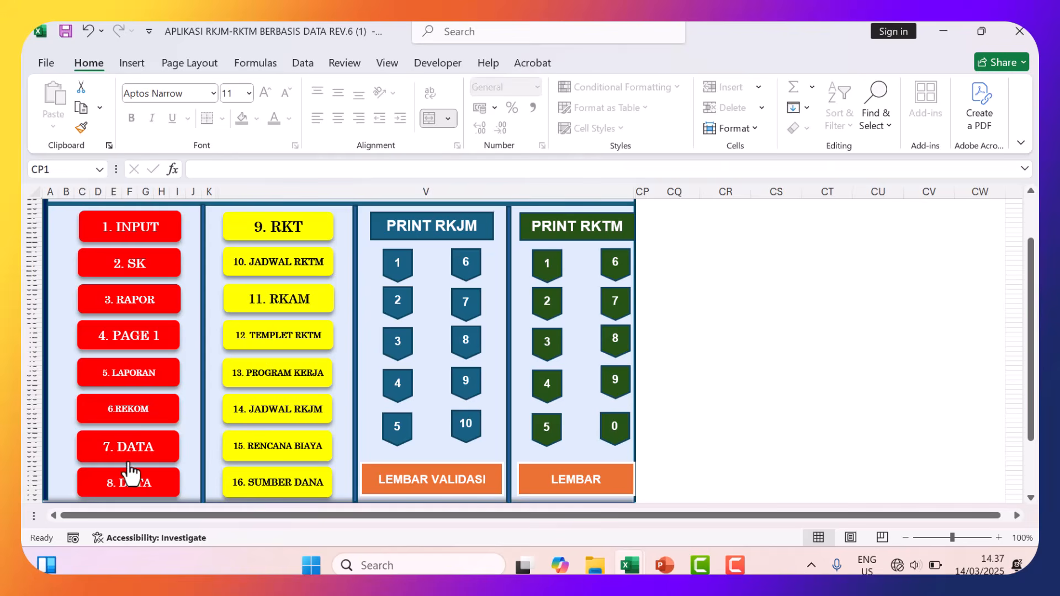
Open 7. DATA and examine the LITERASI and KEGIATAN entry cells for code A.1.1.
{"action": "scroll", "coordinate": [157, 456], "scroll_direction": "down", "scroll_amount": 1}
{"action": "left_click", "coordinate": [142, 436]}
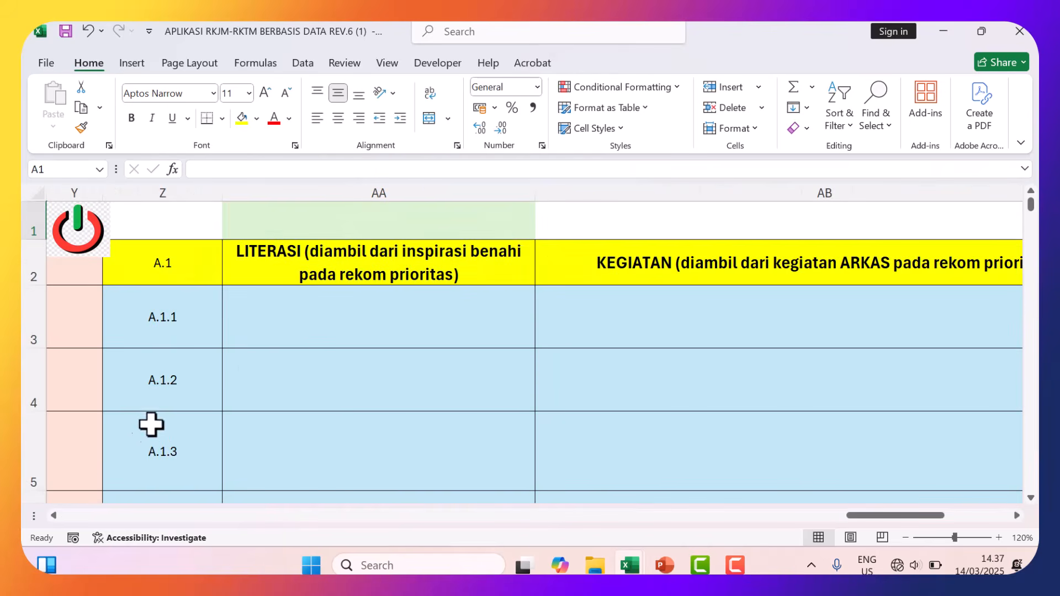
{"action": "scroll", "coordinate": [283, 364], "scroll_direction": "down", "scroll_amount": 3}
{"action": "scroll", "coordinate": [298, 342], "scroll_direction": "up", "scroll_amount": 3}
{"action": "left_click", "coordinate": [321, 309]}
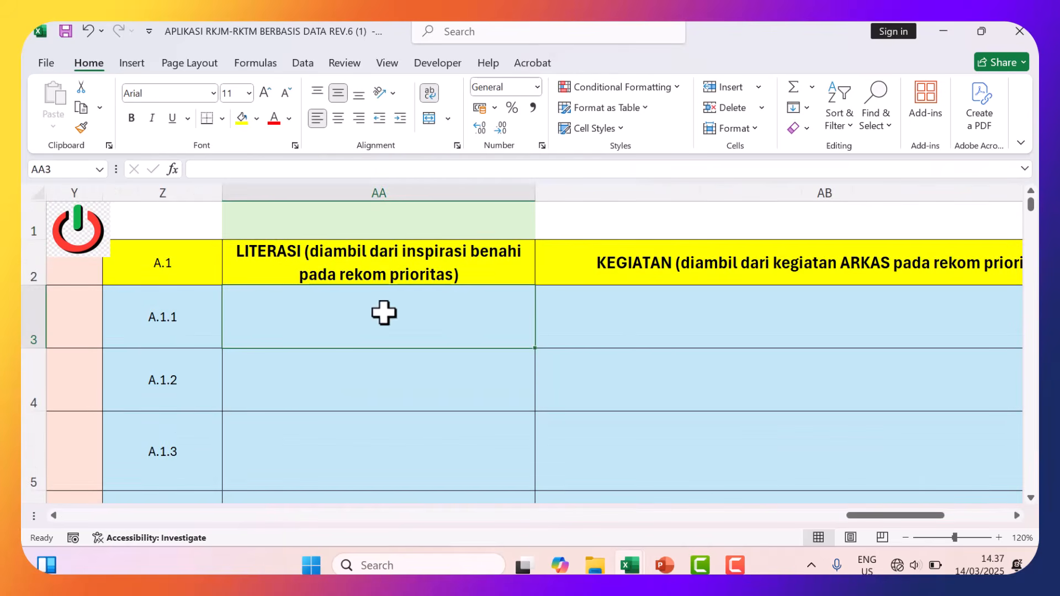
{"action": "left_click", "coordinate": [632, 334]}
Examine the PROGRAM DAN KEGIATAN section and its E-RKAM activity narrative cells, and return to the main menu.
{"action": "scroll", "coordinate": [407, 407], "scroll_direction": "down", "scroll_amount": 12}
{"action": "scroll", "coordinate": [409, 415], "scroll_direction": "down", "scroll_amount": 15}
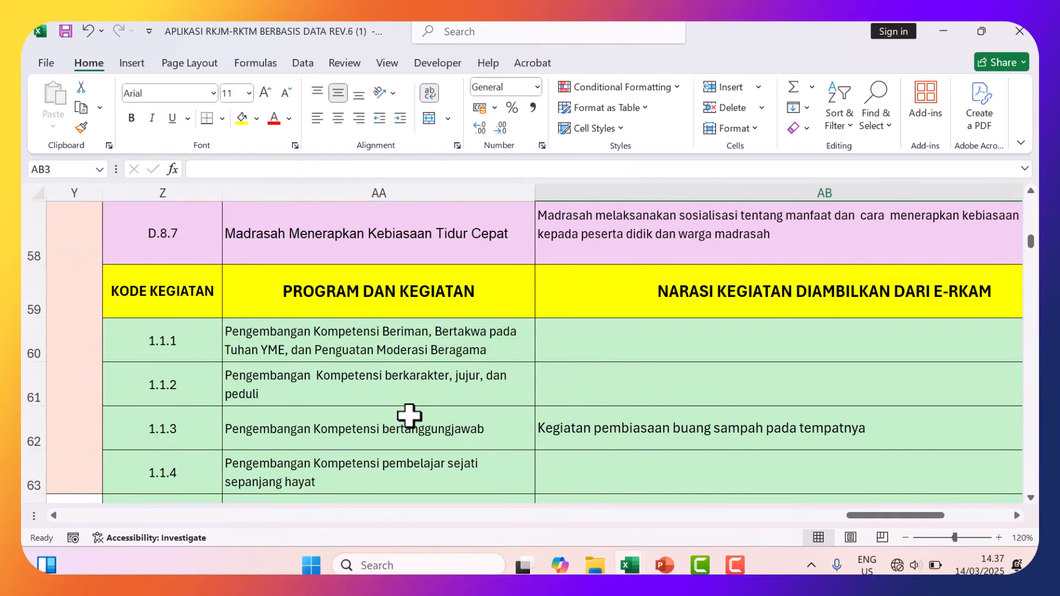
{"action": "scroll", "coordinate": [409, 415], "scroll_direction": "up", "scroll_amount": 1}
{"action": "scroll", "coordinate": [409, 415], "scroll_direction": "up", "scroll_amount": 7}
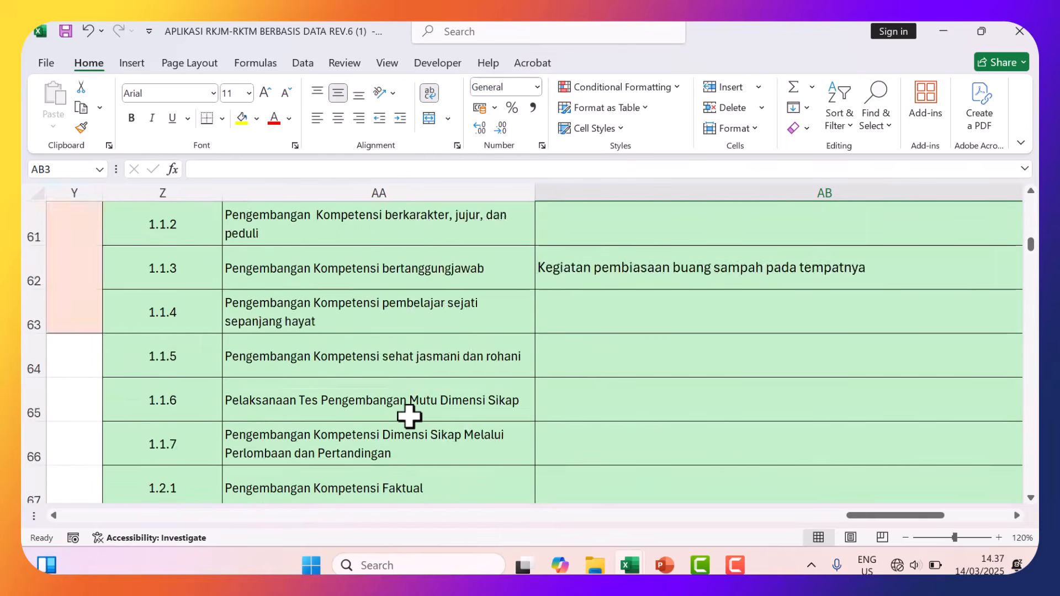
{"action": "scroll", "coordinate": [409, 415], "scroll_direction": "down", "scroll_amount": 1}
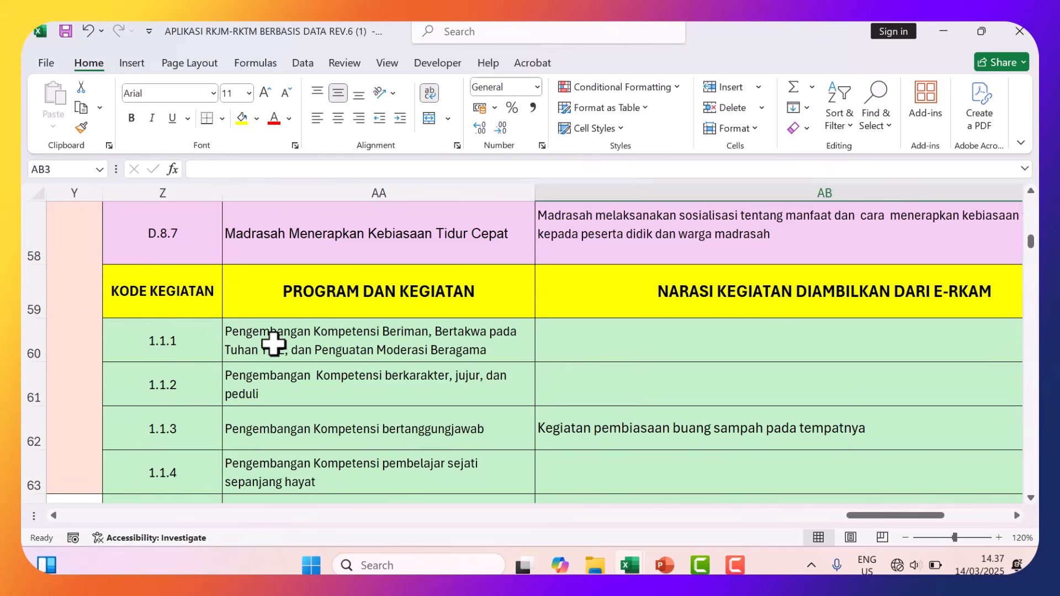
{"action": "left_click", "coordinate": [750, 341]}
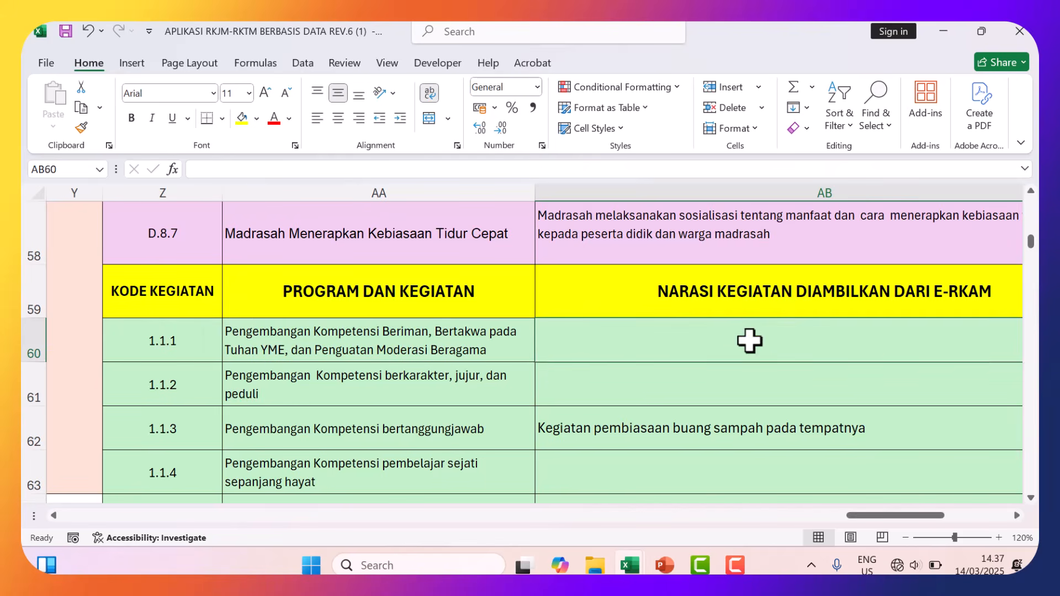
{"action": "left_click", "coordinate": [392, 403]}
{"action": "left_click", "coordinate": [638, 348]}
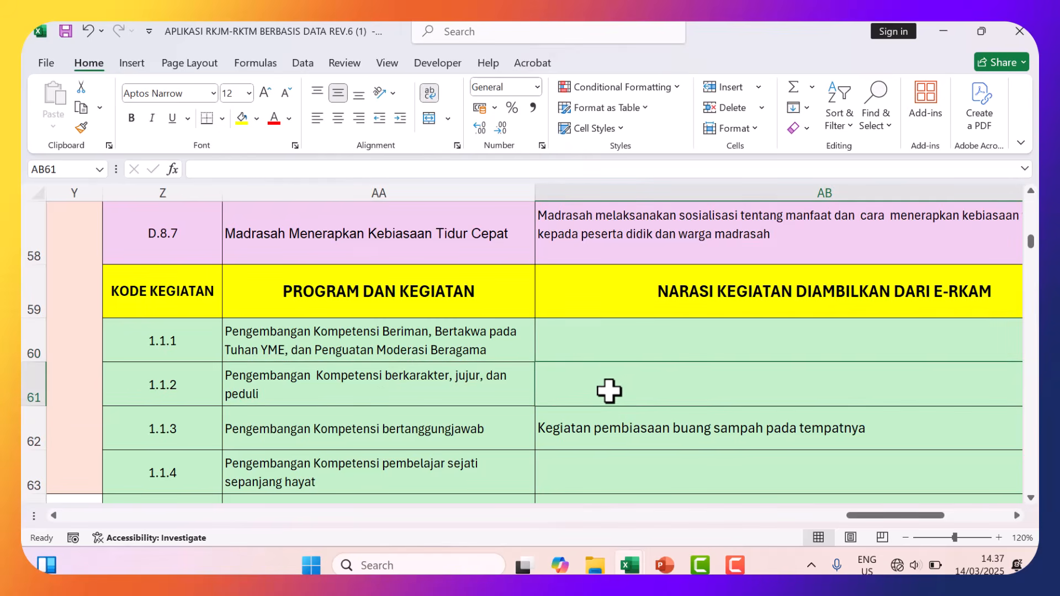
{"action": "scroll", "coordinate": [608, 385], "scroll_direction": "down", "scroll_amount": 2}
{"action": "left_click", "coordinate": [589, 316]}
{"action": "scroll", "coordinate": [591, 363], "scroll_direction": "down", "scroll_amount": 2}
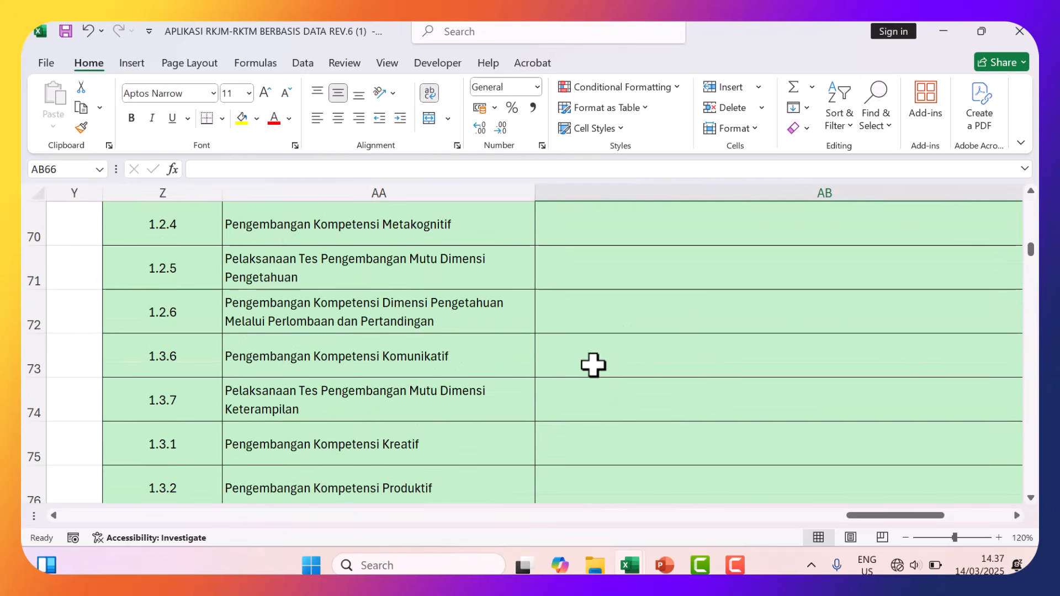
{"action": "scroll", "coordinate": [307, 327], "scroll_direction": "up", "scroll_amount": 17}
{"action": "scroll", "coordinate": [301, 331], "scroll_direction": "up", "scroll_amount": 6}
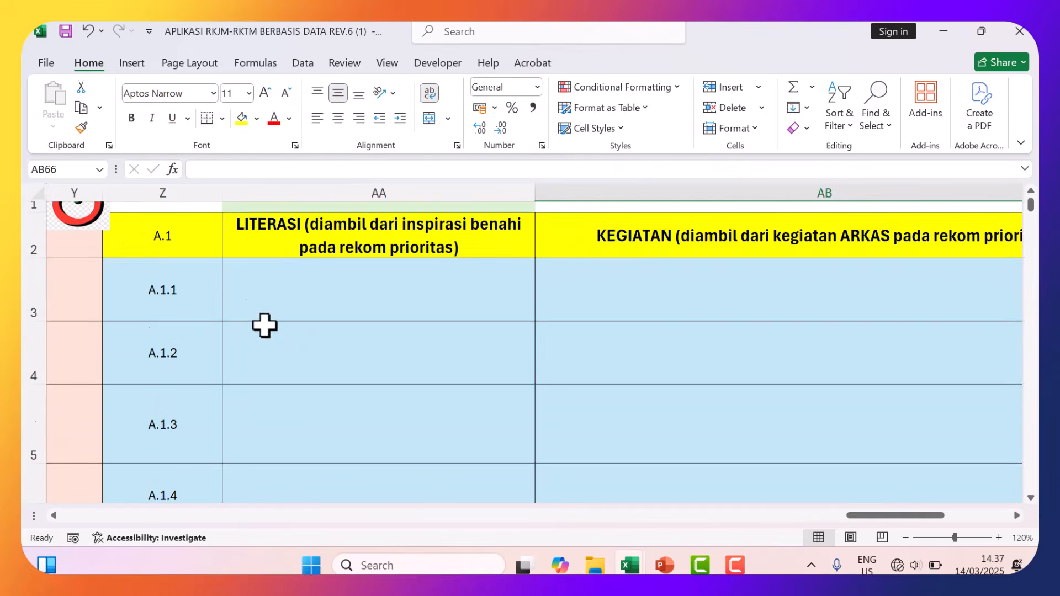
{"action": "left_click", "coordinate": [74, 228]}
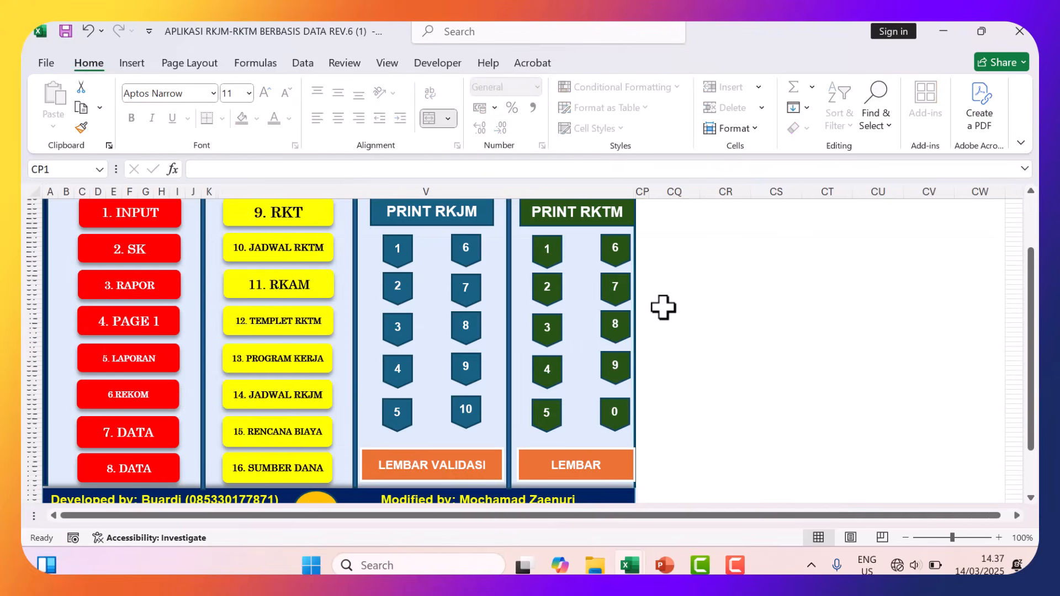